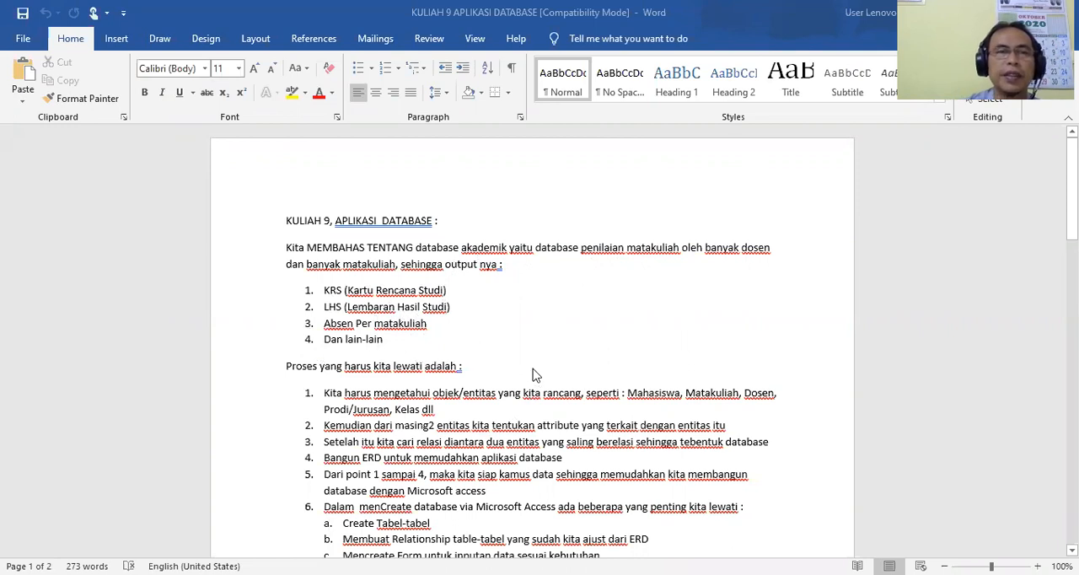
# Read through the lecture document, examining the database design process, the sample KRS, LHS and attendance outputs, and the lecture 9 targets.
pyautogui.scroll(-3, 532, 375)
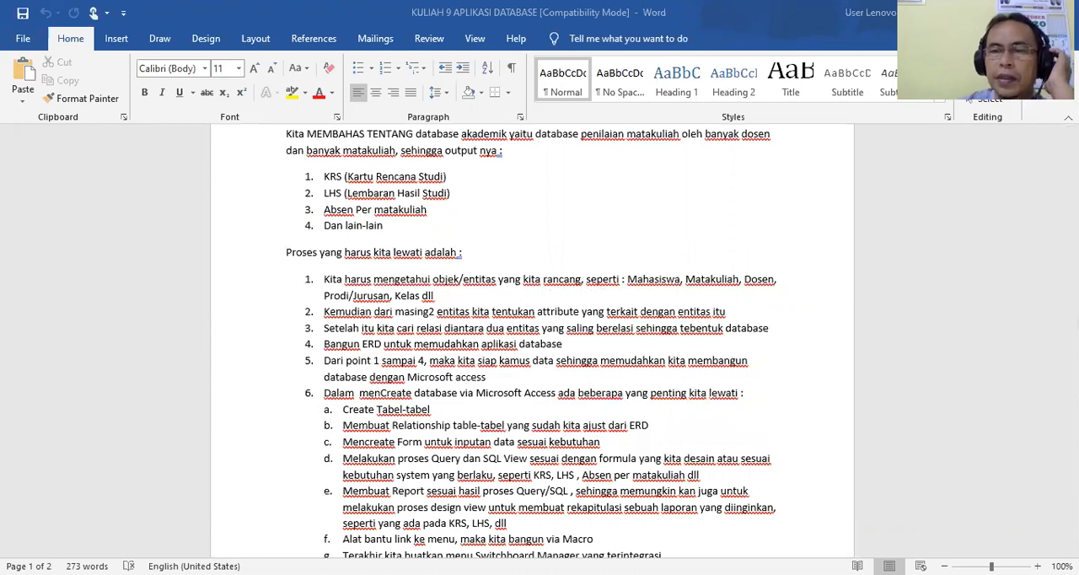
pyautogui.keyDown('ctrl'); pyautogui.scroll(12, 540, 338); pyautogui.keyUp('ctrl')
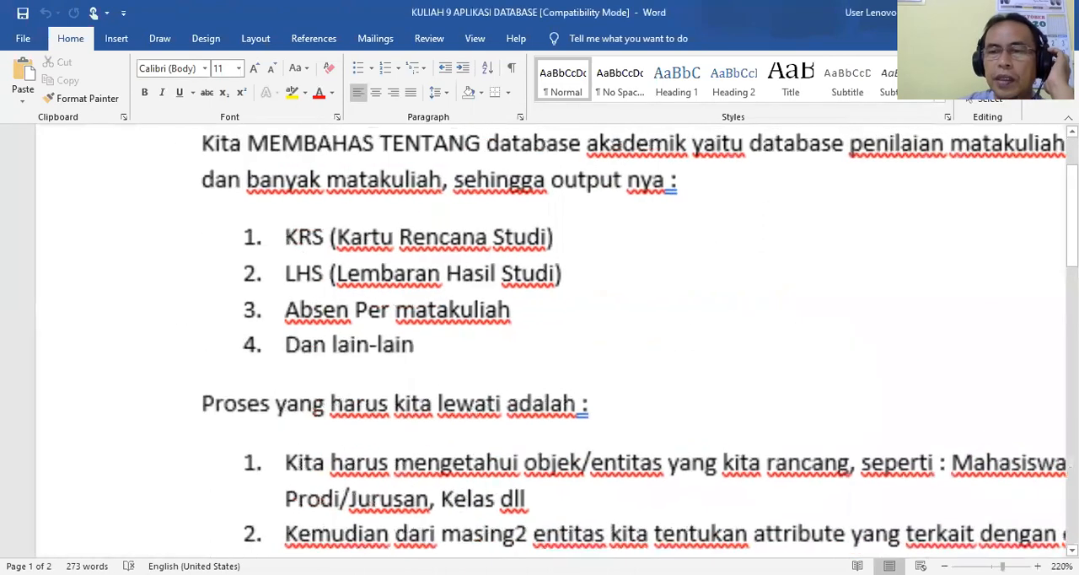
pyautogui.keyDown('ctrl'); pyautogui.scroll(-10, 540, 337); pyautogui.keyUp('ctrl')
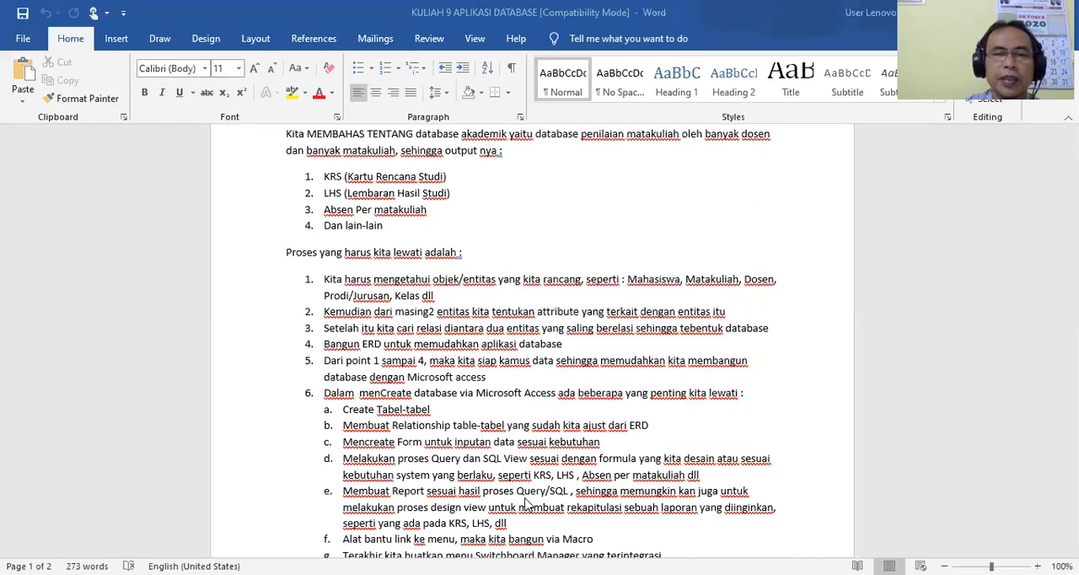
pyautogui.scroll(-3, 528, 504)
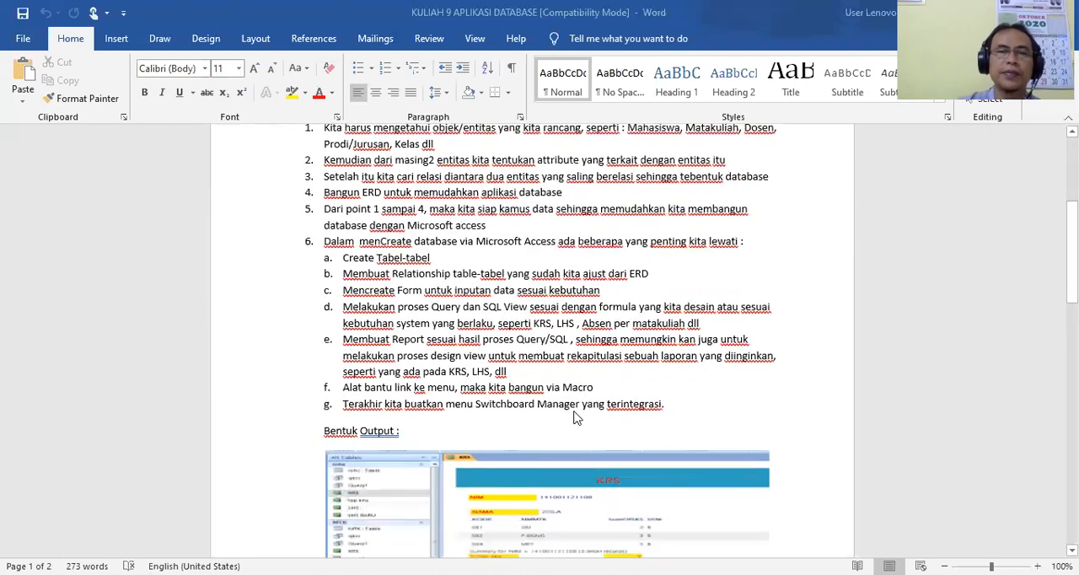
pyautogui.scroll(-3, 577, 418)
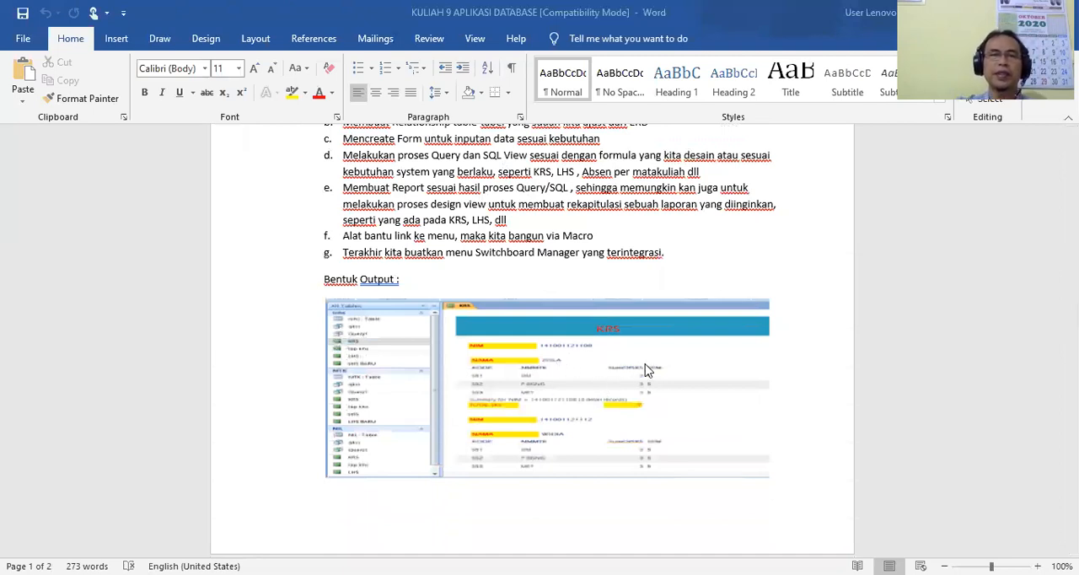
pyautogui.scroll(-7, 646, 371)
pyautogui.scroll(-2, 647, 371)
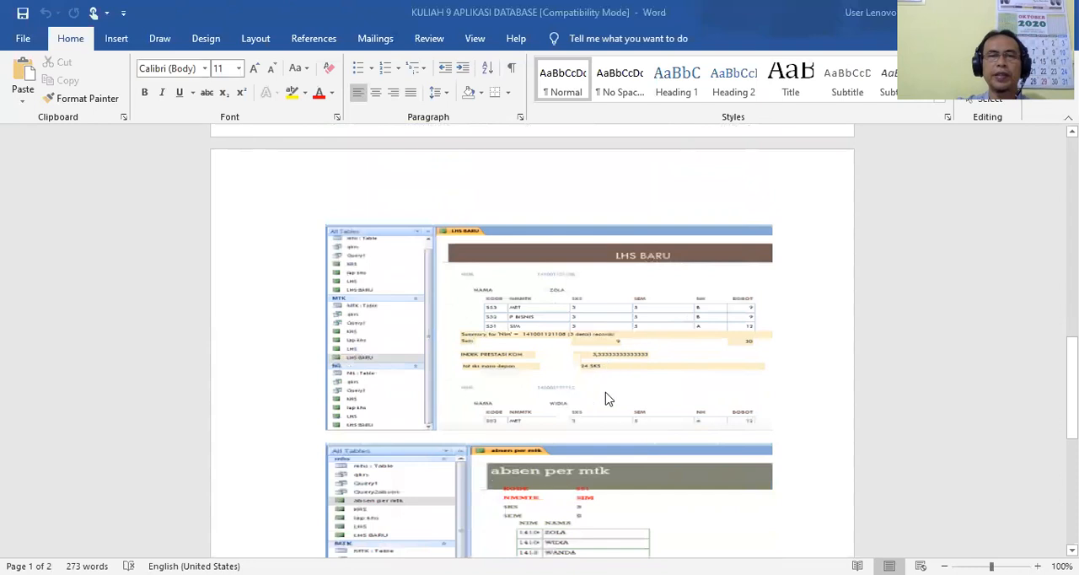
pyautogui.scroll(-4, 607, 398)
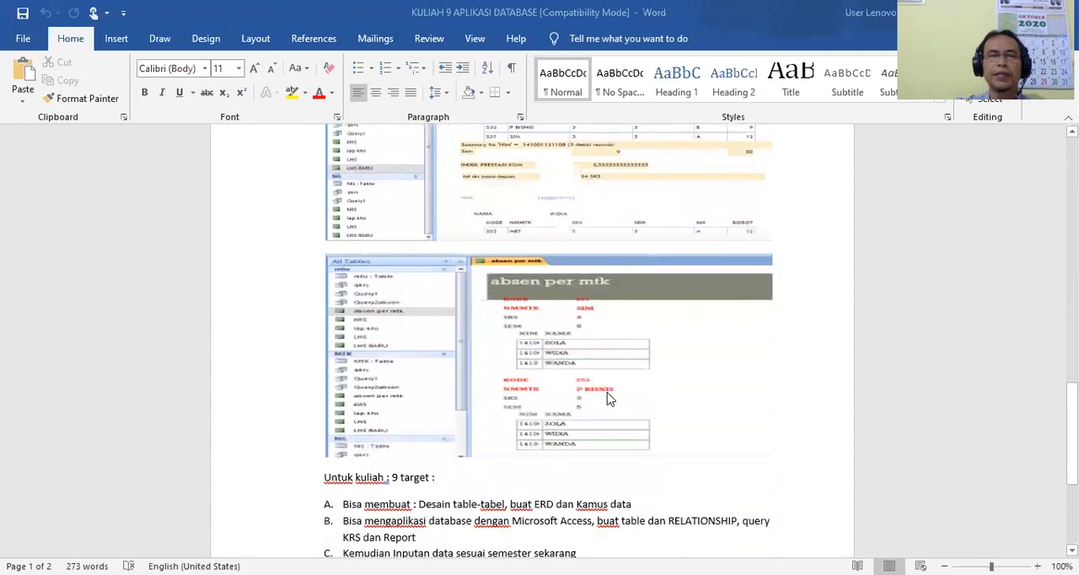
pyautogui.scroll(-3, 610, 398)
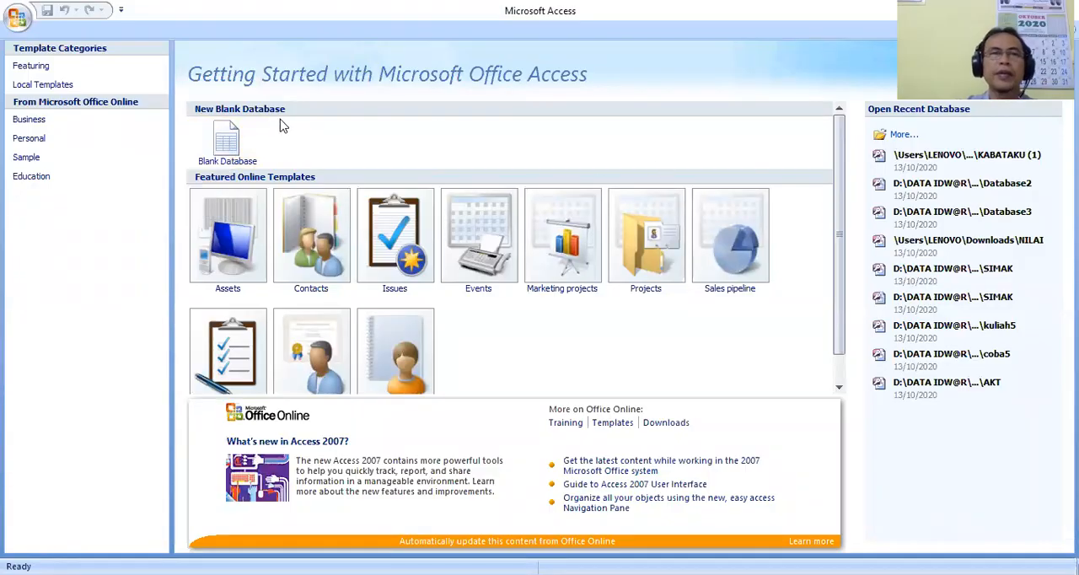
# In Microsoft Access, start a blank database and choose the D: drive folder DATA IDW@R\APLIKASI DATABASE d3s1 as its location.
pyautogui.click(233, 141)
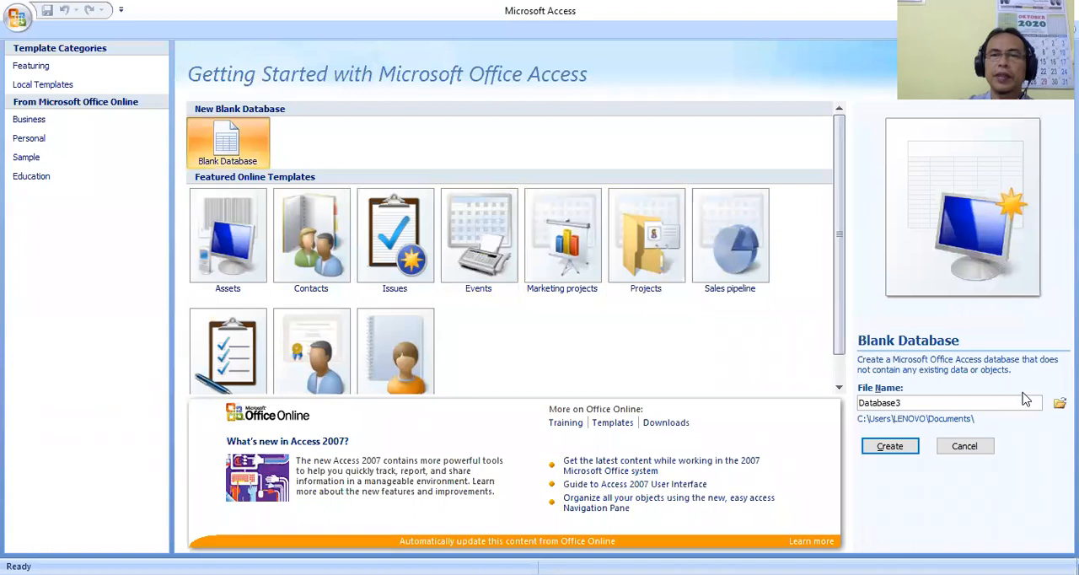
pyautogui.click(1060, 403)
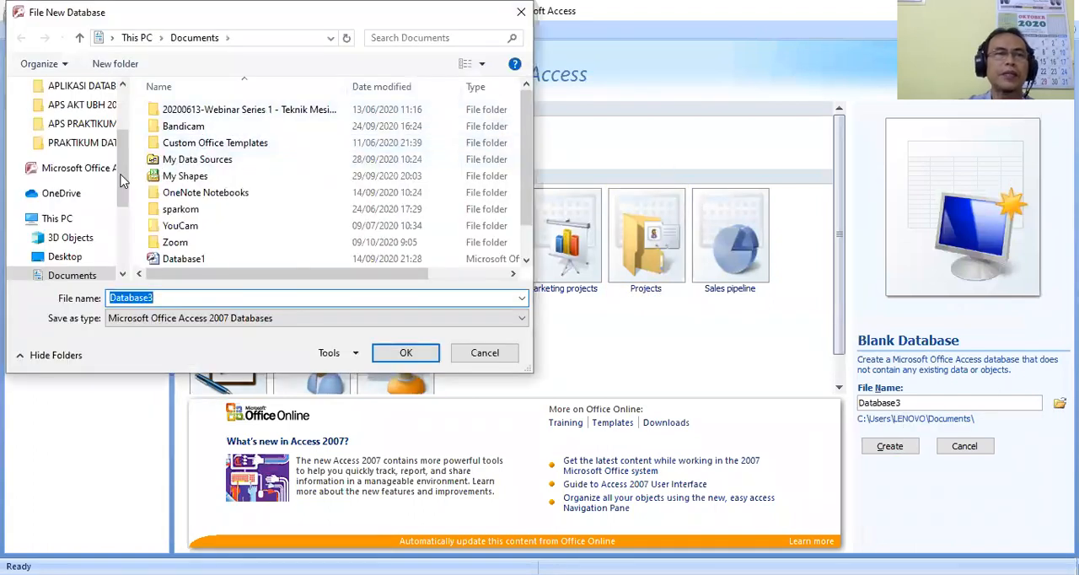
pyautogui.moveTo(119, 183); pyautogui.dragTo(122, 250)
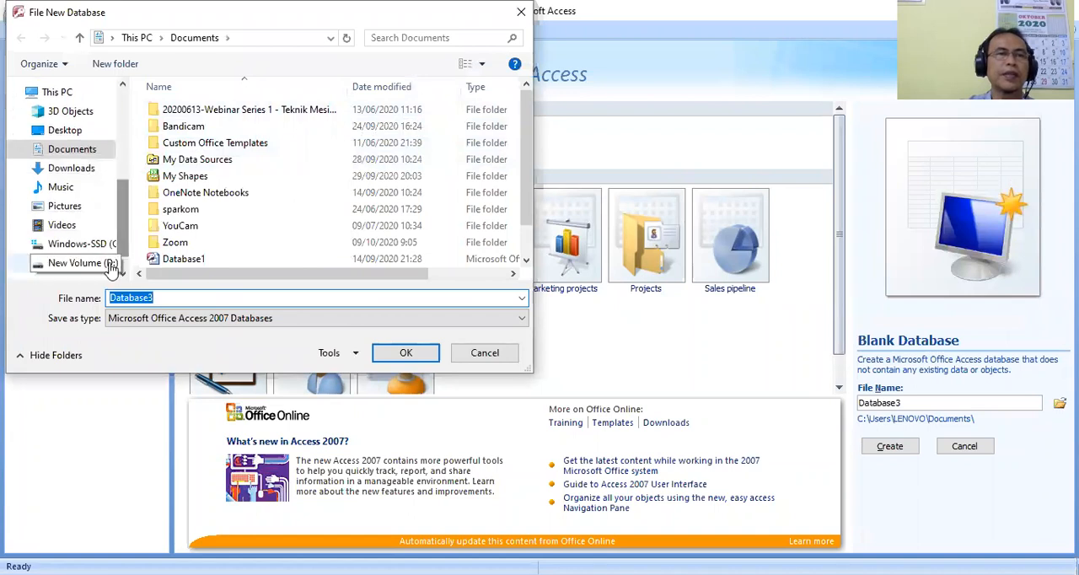
pyautogui.click(84, 263)
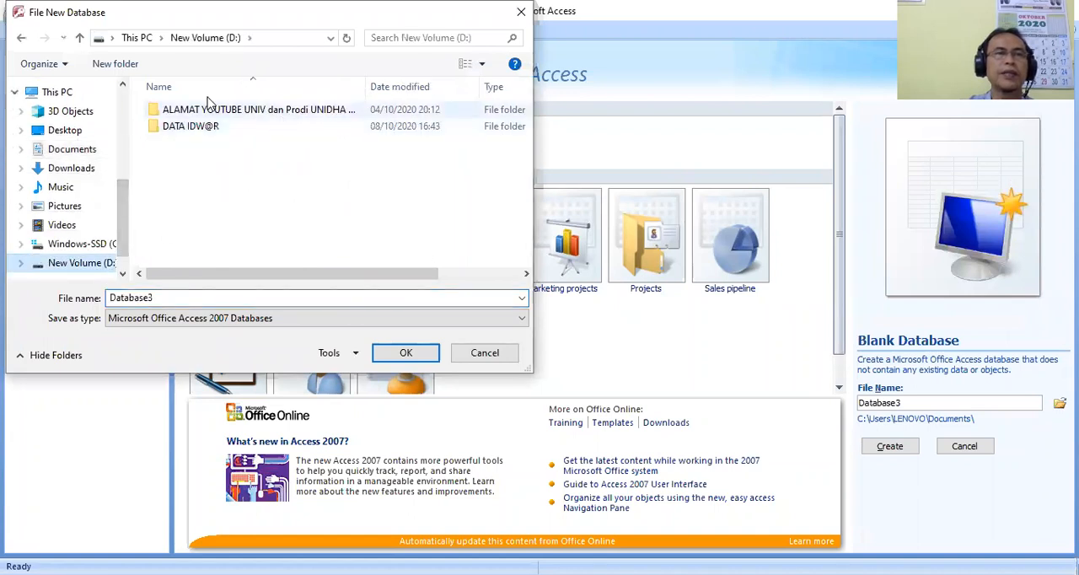
pyautogui.click(237, 127)
pyautogui.doubleClick(237, 127)
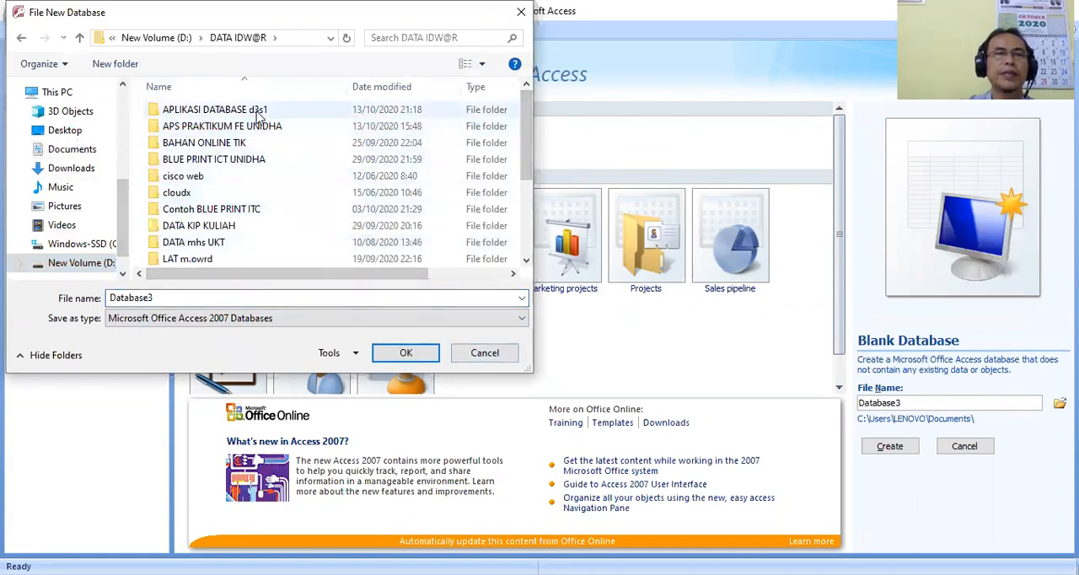
pyautogui.click(303, 110)
pyautogui.click(406, 353)
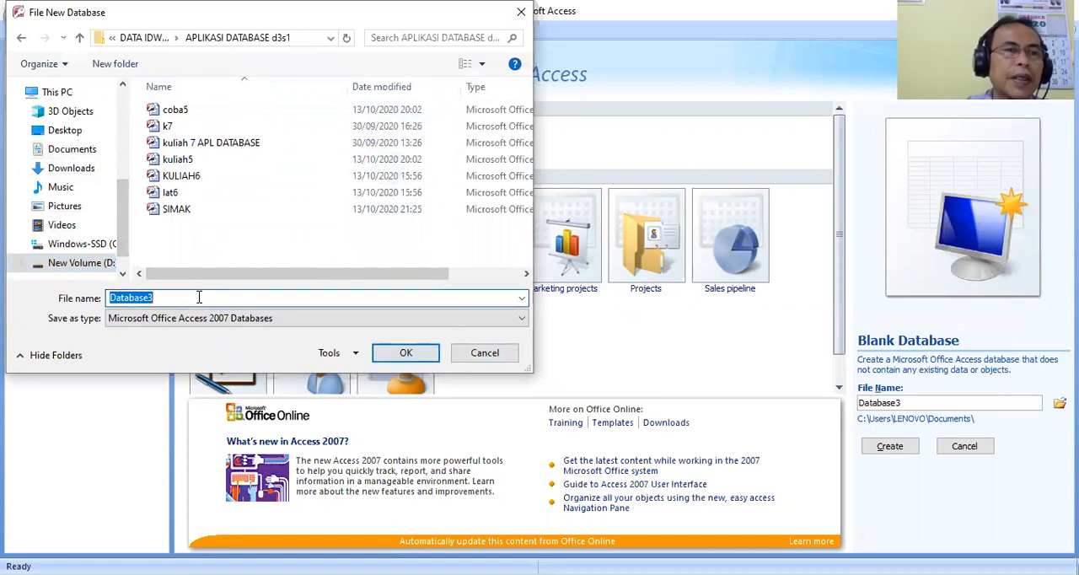
# Name the new database file k9 and create it.
pyautogui.click(196, 298)
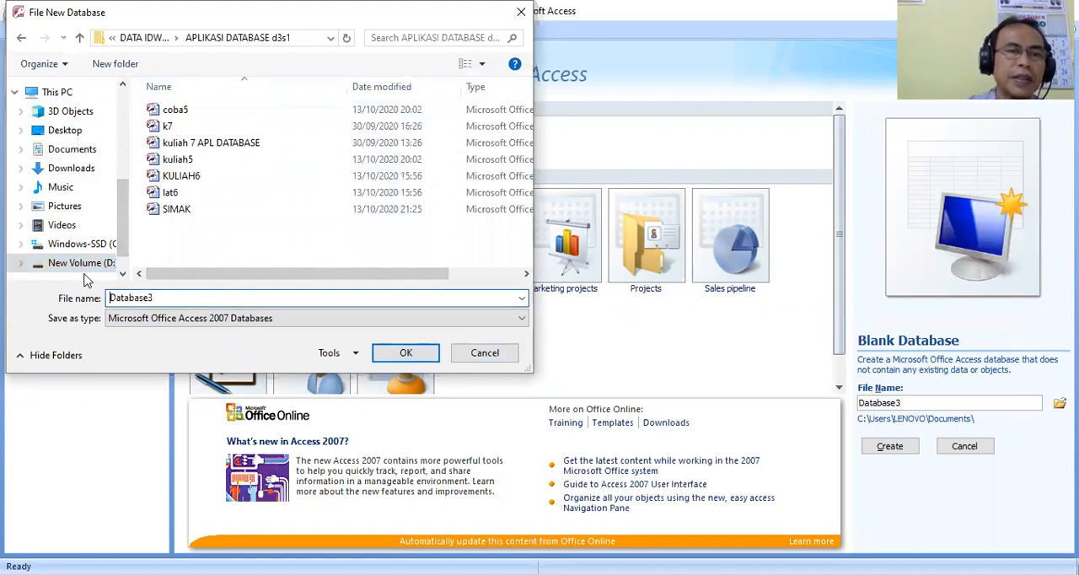
pyautogui.moveTo(157, 300); pyautogui.dragTo(121, 299)
pyautogui.press('BackSpace')
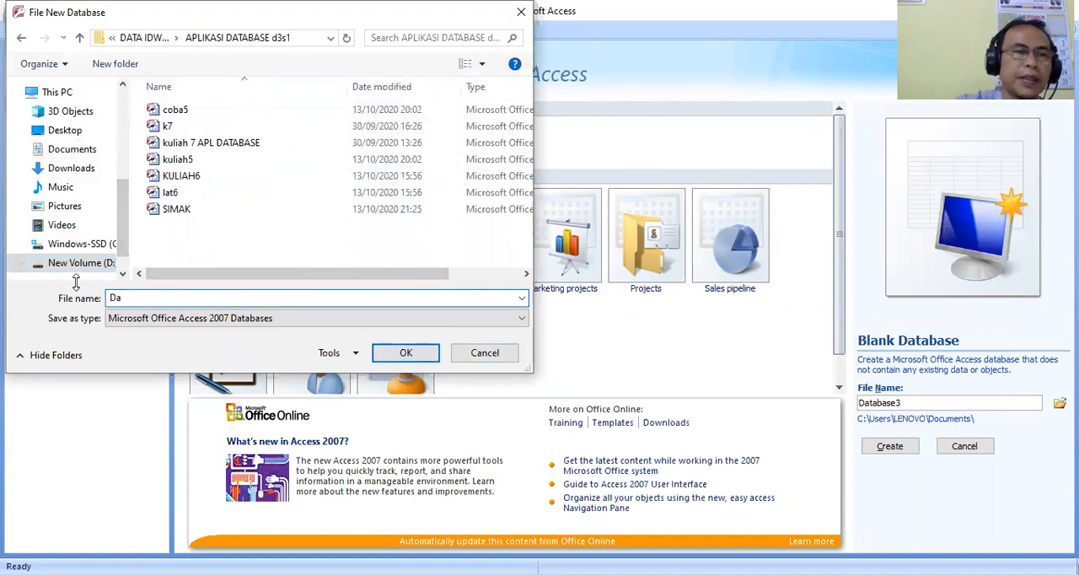
pyautogui.write('k9')
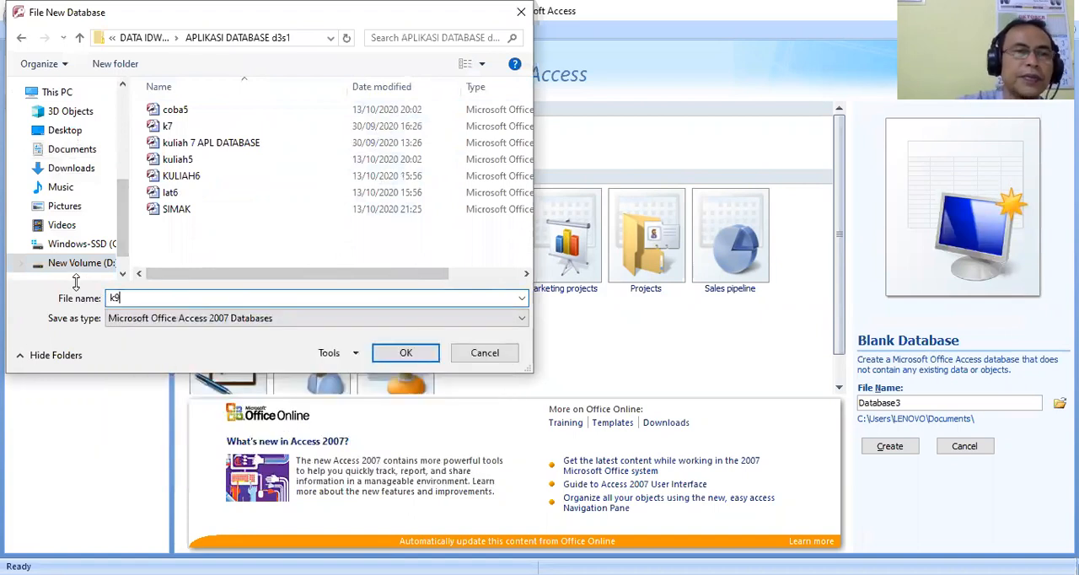
pyautogui.click(406, 352)
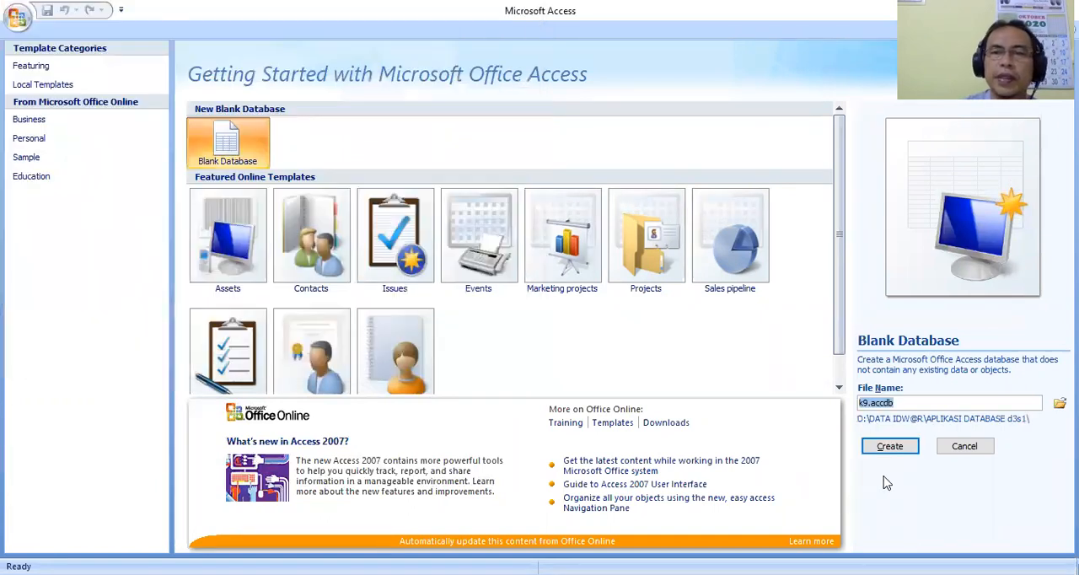
pyautogui.click(892, 448)
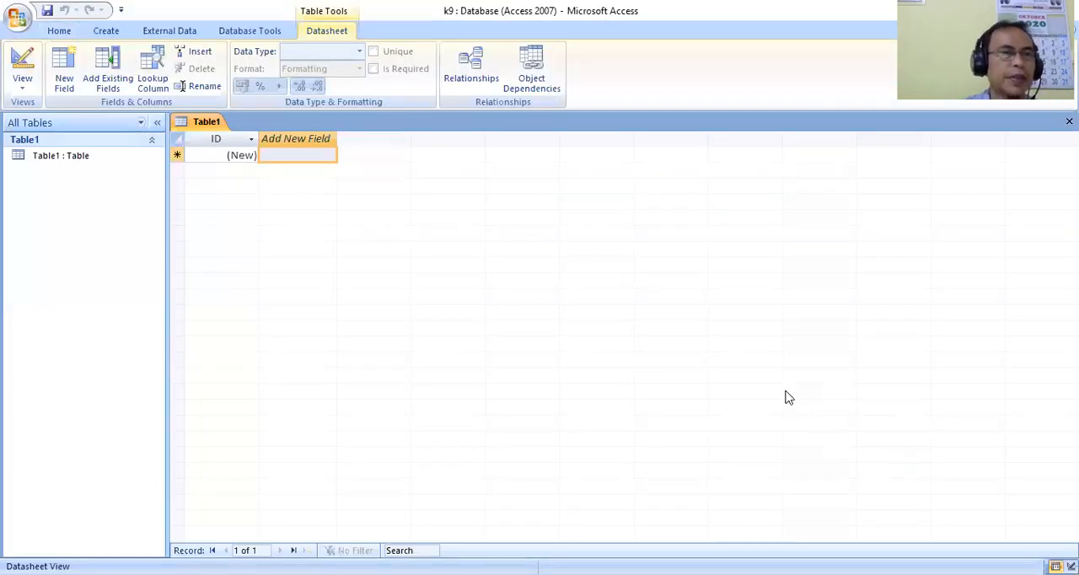
# Switch the new default table to Design View, saving it under the name MHS.
pyautogui.rightClick(215, 126)
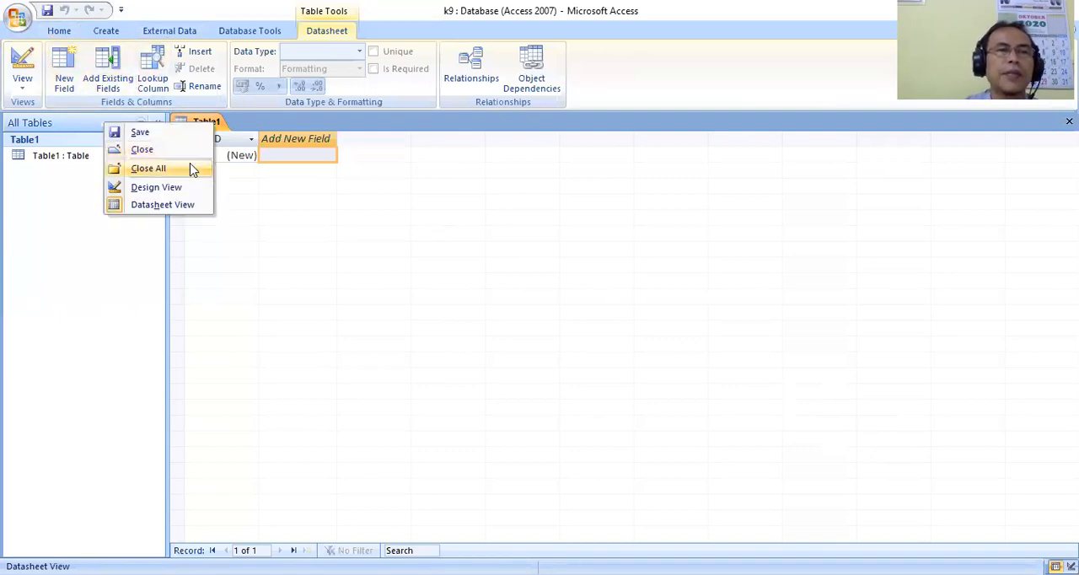
pyautogui.click(156, 187)
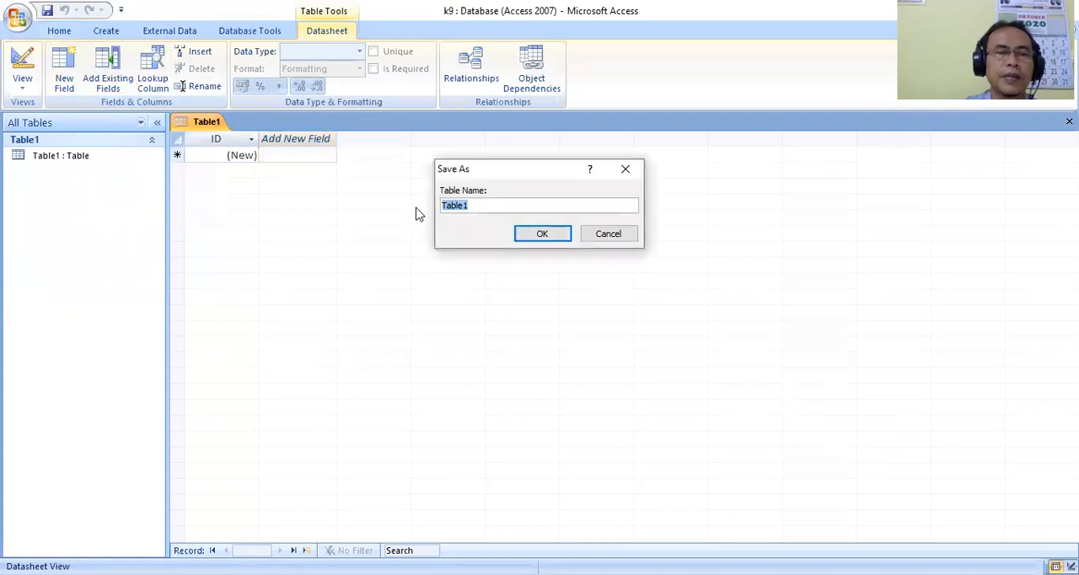
pyautogui.write('MHS')
pyautogui.click(548, 236)
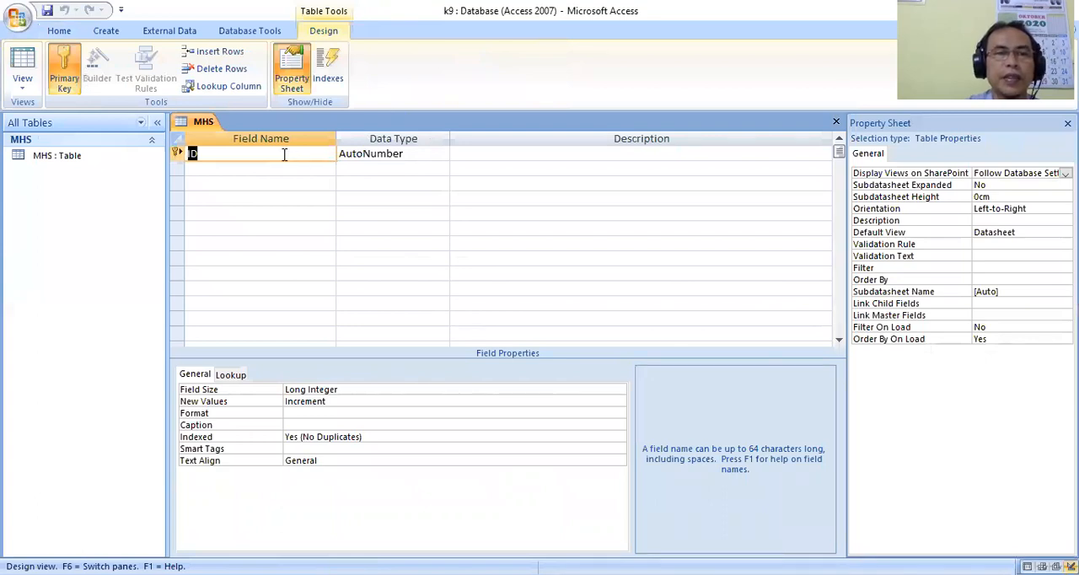
# Rename the primary key field to NIM, with data type Text and field size 10.
pyautogui.write('NIM')
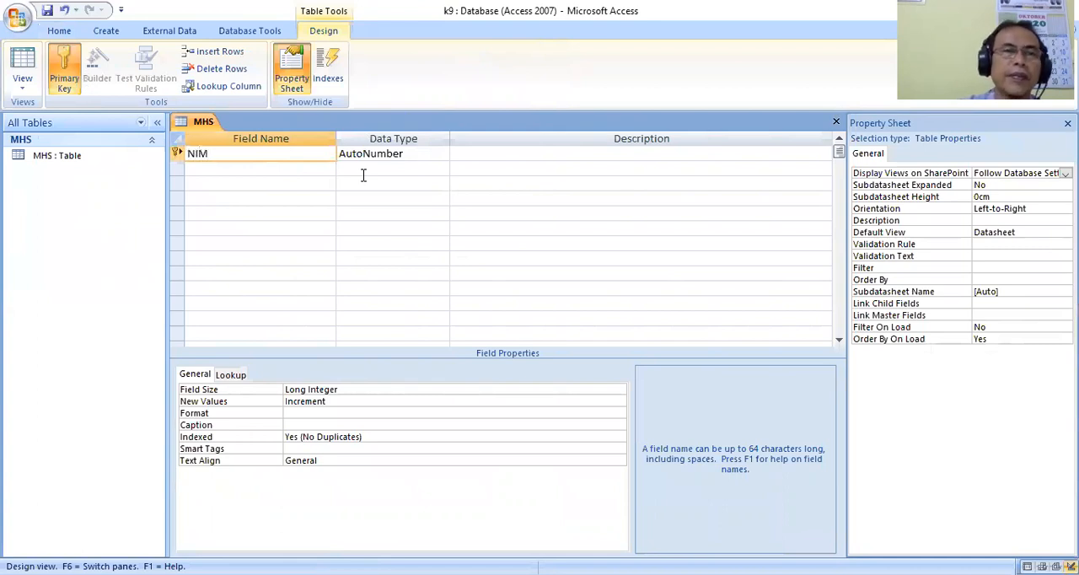
pyautogui.click(442, 153)
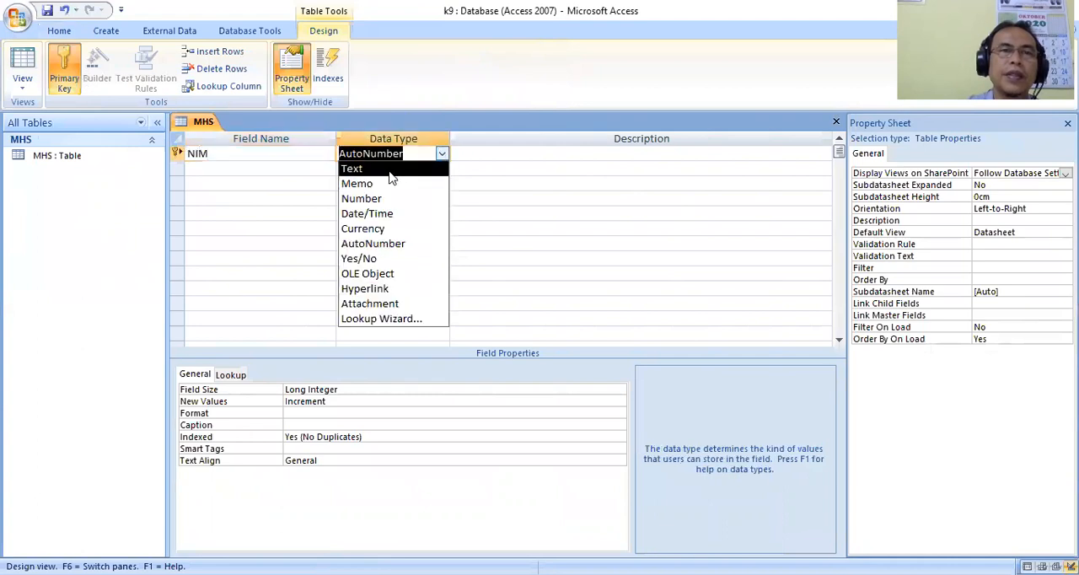
pyautogui.click(391, 168)
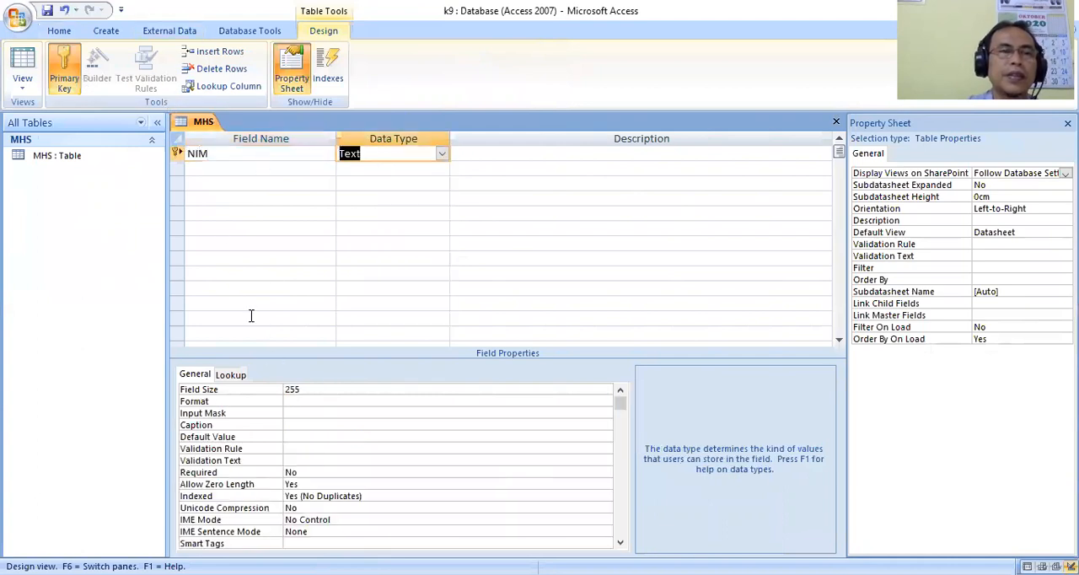
pyautogui.click(300, 388)
pyautogui.click(254, 389)
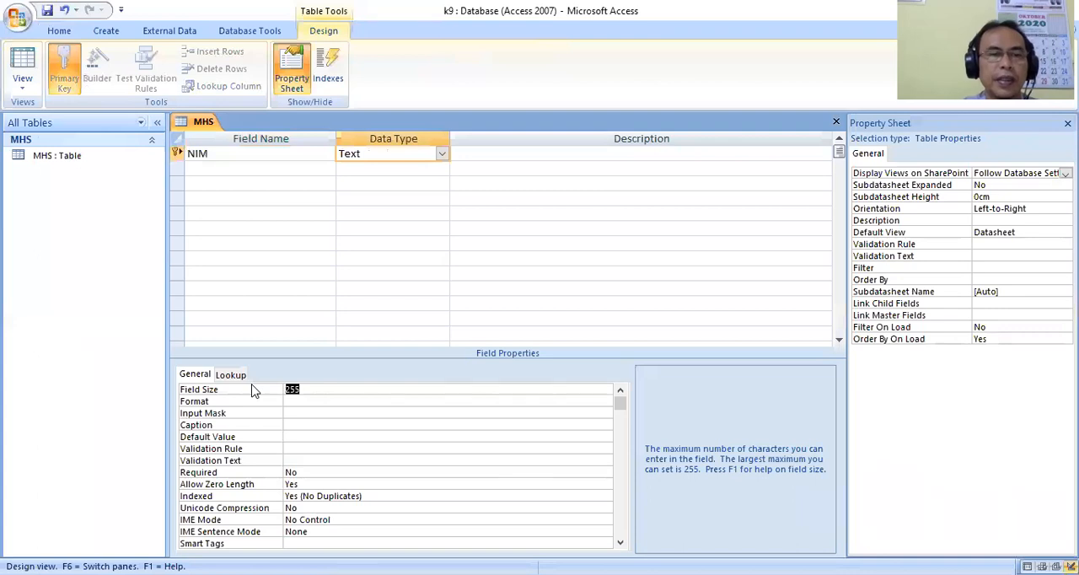
pyautogui.write('10')
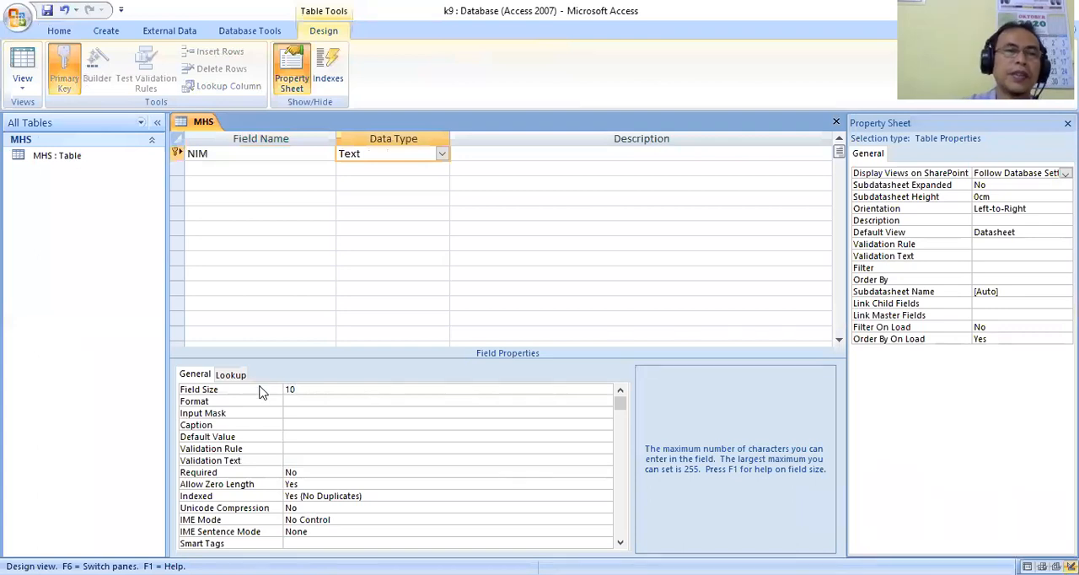
# Make the NIM field's lookup display control a Combo Box with the MHS table as row source.
pyautogui.click(235, 375)
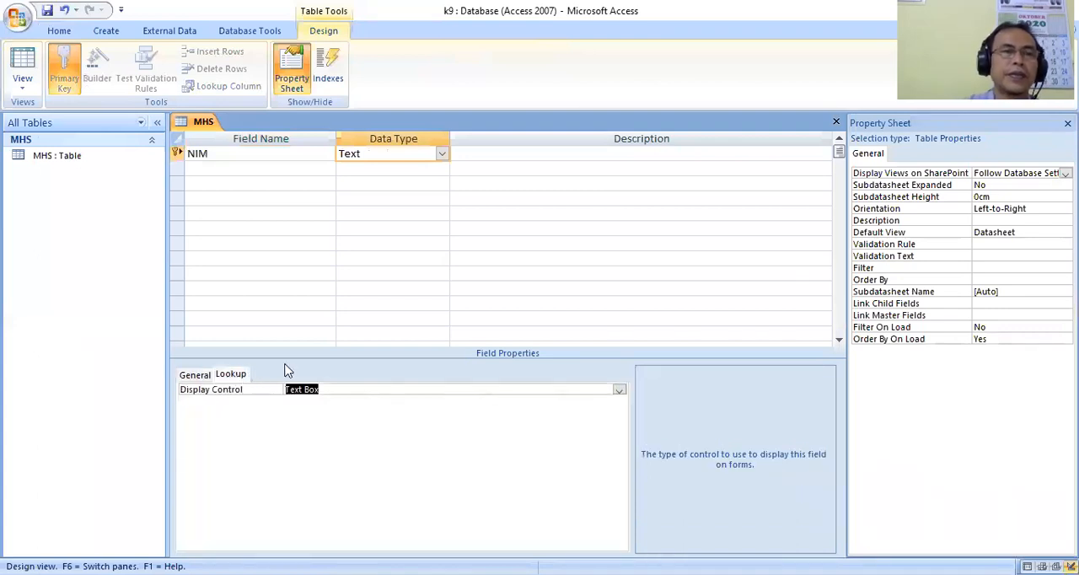
pyautogui.click(620, 390)
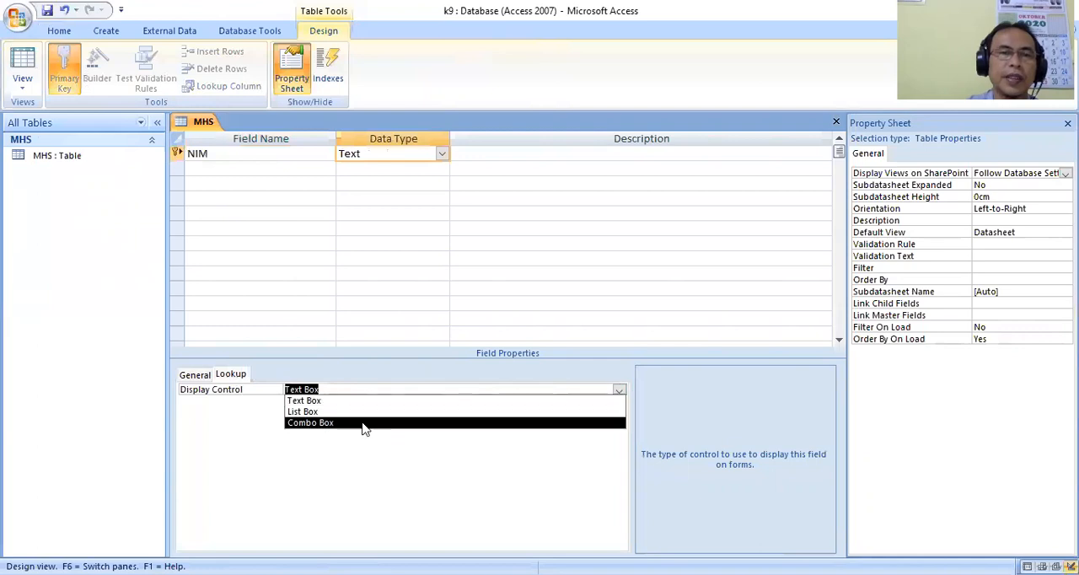
pyautogui.click(337, 428)
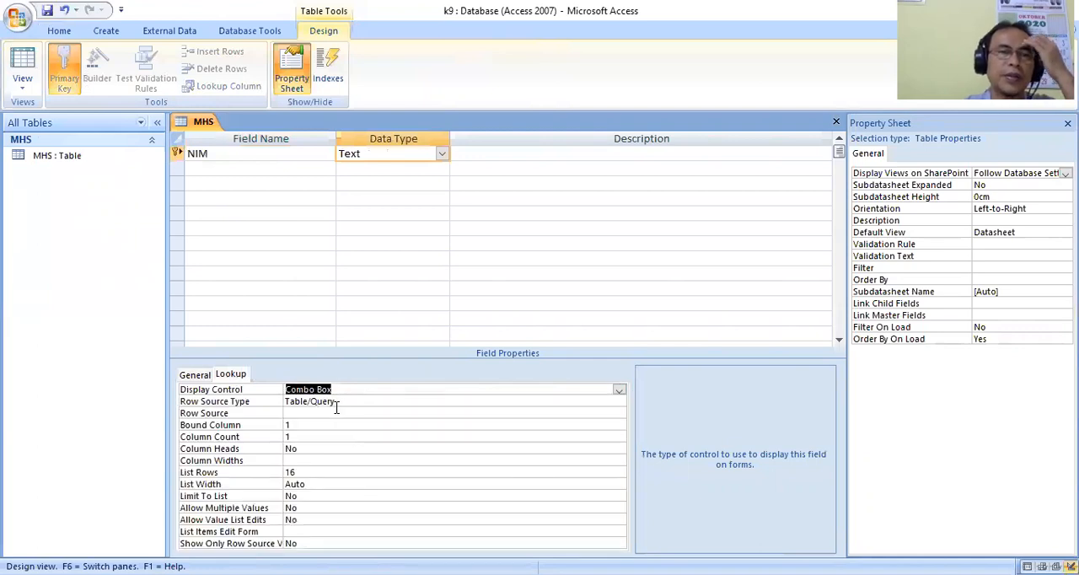
pyautogui.click(335, 413)
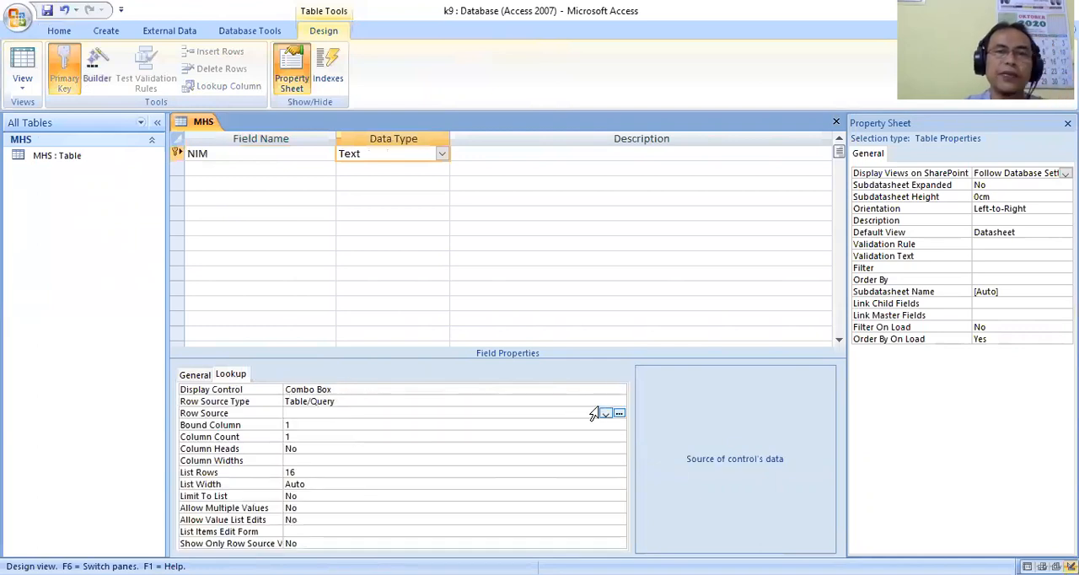
pyautogui.click(606, 414)
pyautogui.click(344, 426)
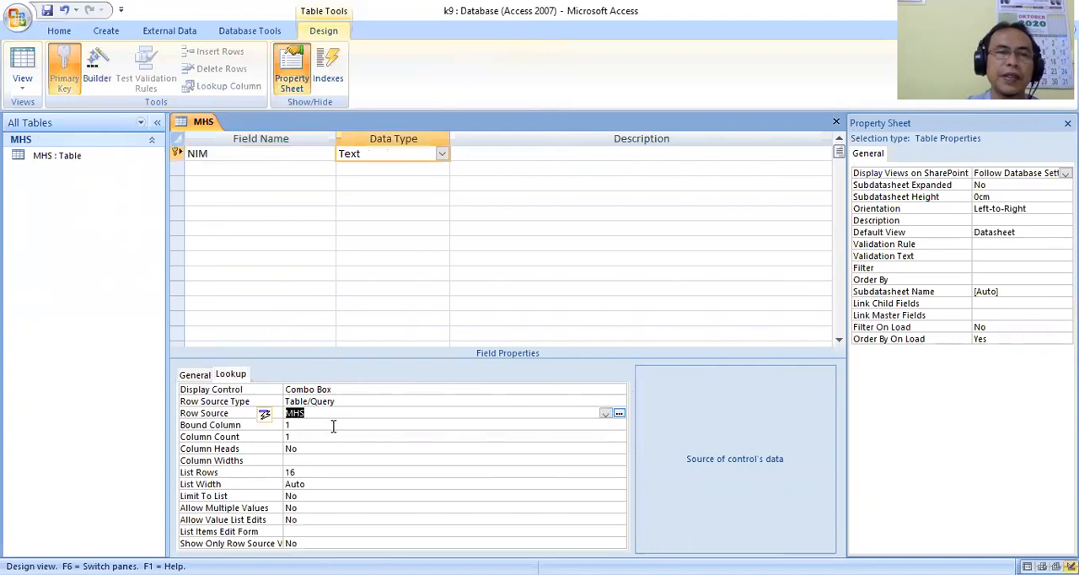
pyautogui.click(190, 381)
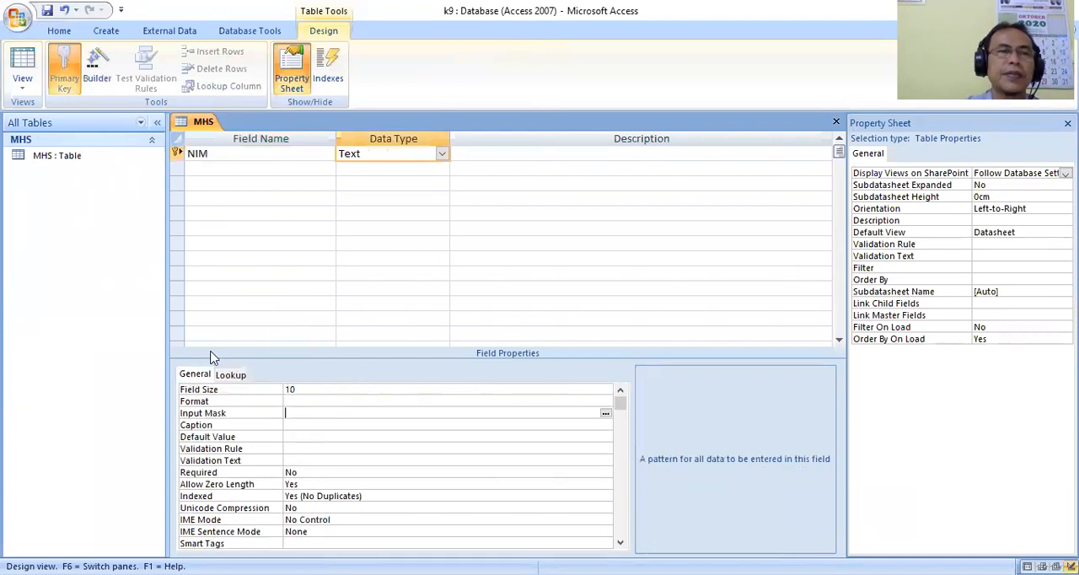
# Add a NAMA field of type Text with field size 30 below NIM.
pyautogui.click(210, 171)
pyautogui.write('NAMA')
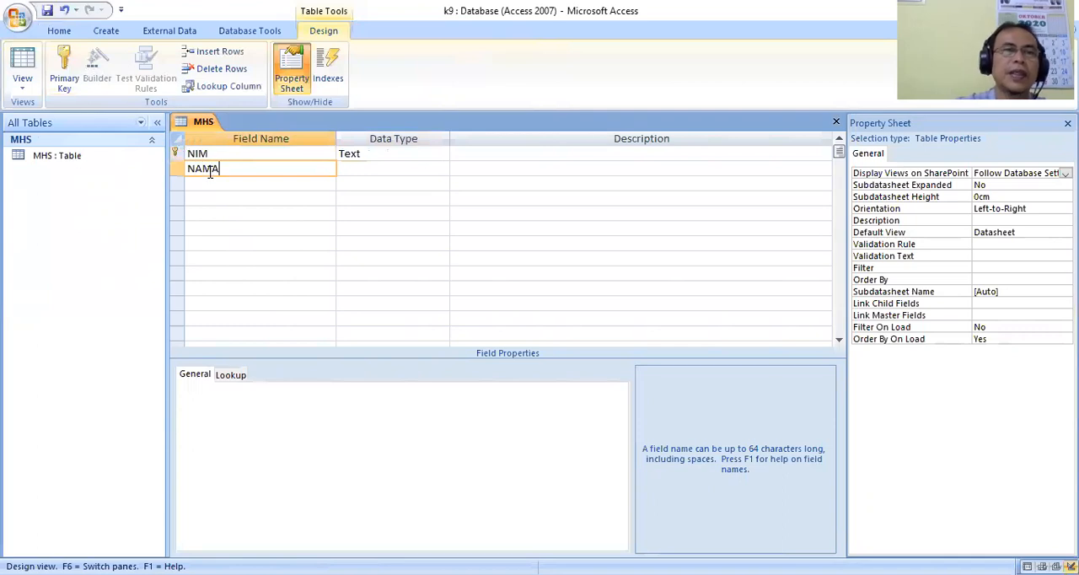
pyautogui.click(401, 173)
pyautogui.click(319, 388)
pyautogui.moveTo(318, 388); pyautogui.dragTo(245, 393)
pyautogui.write('30')
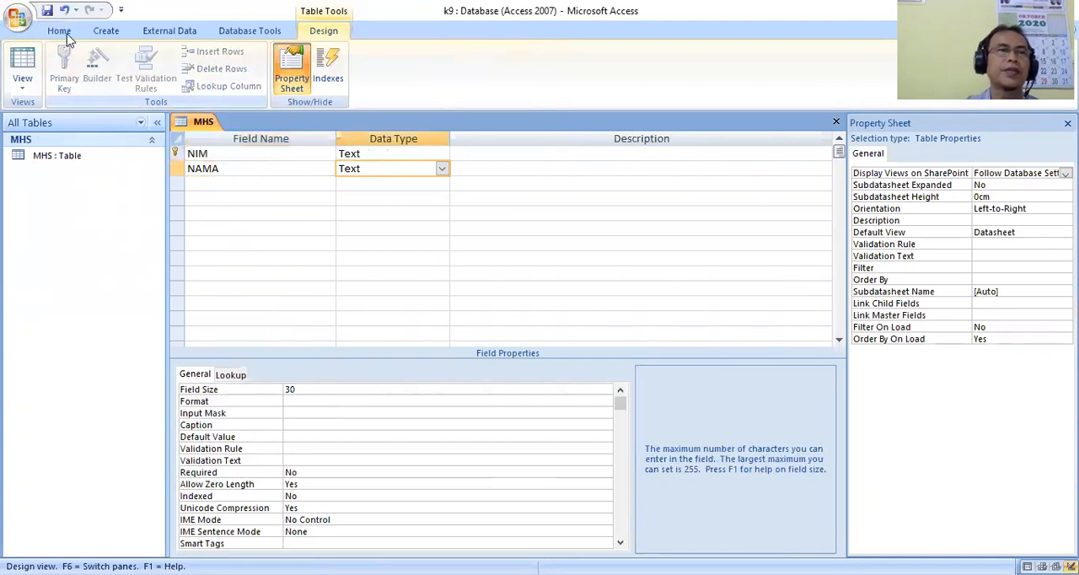
# Save the MHS table design and close the table.
pyautogui.click(47, 11)
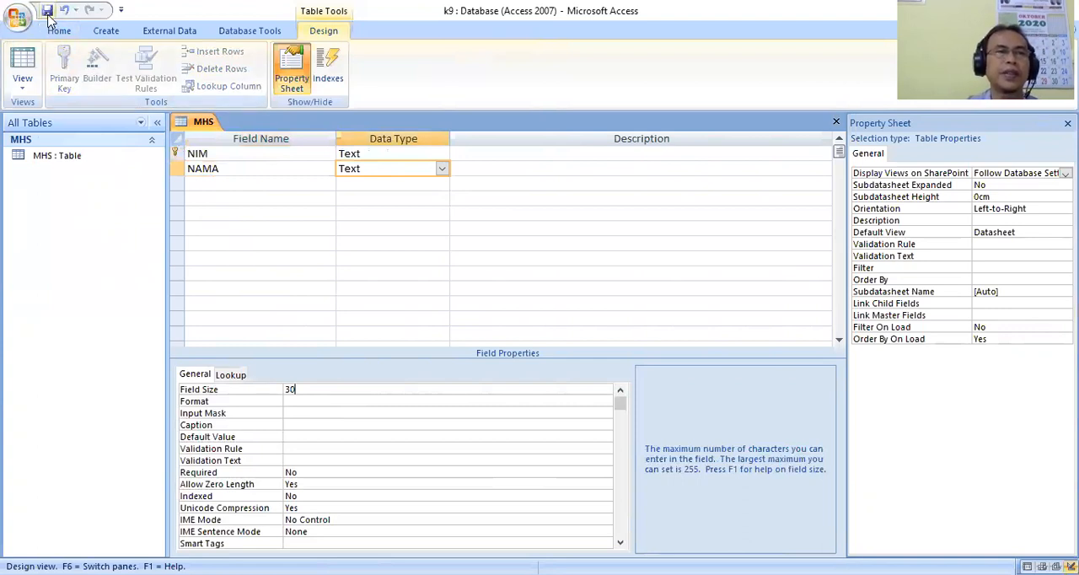
pyautogui.rightClick(202, 127)
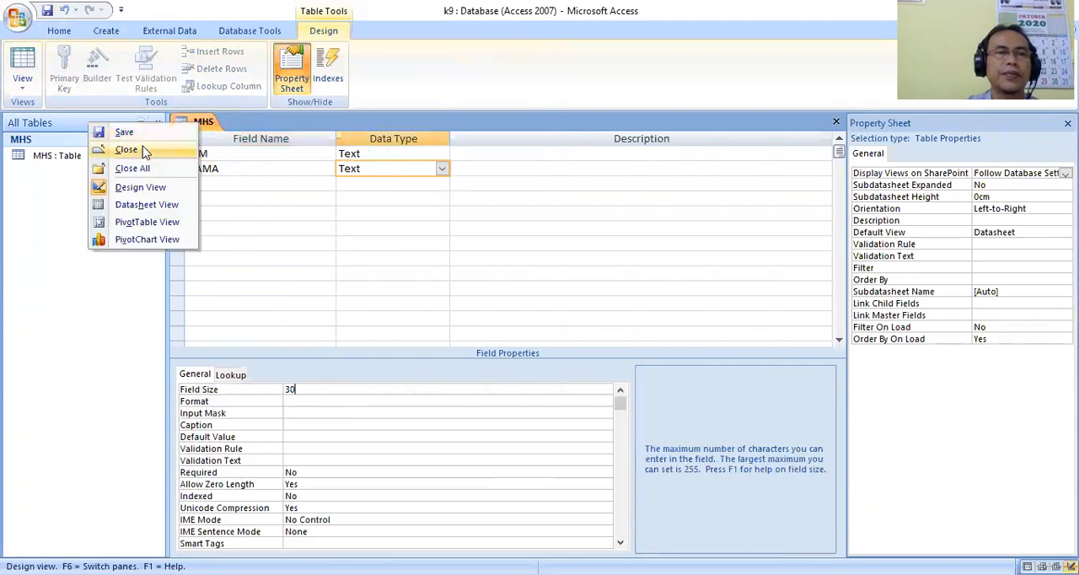
pyautogui.click(143, 151)
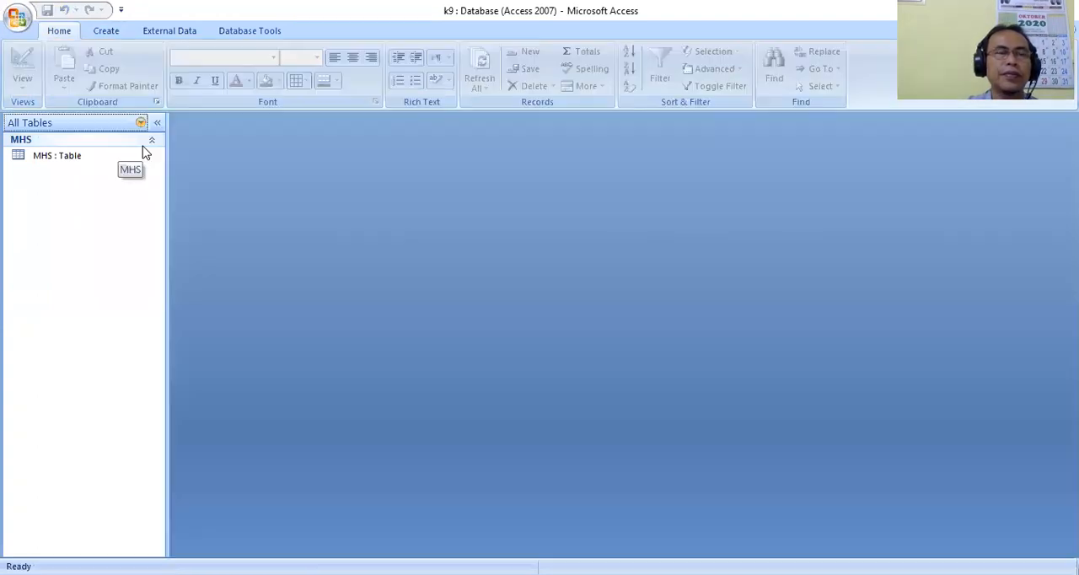
# Create a new blank table in Design View.
pyautogui.click(67, 161)
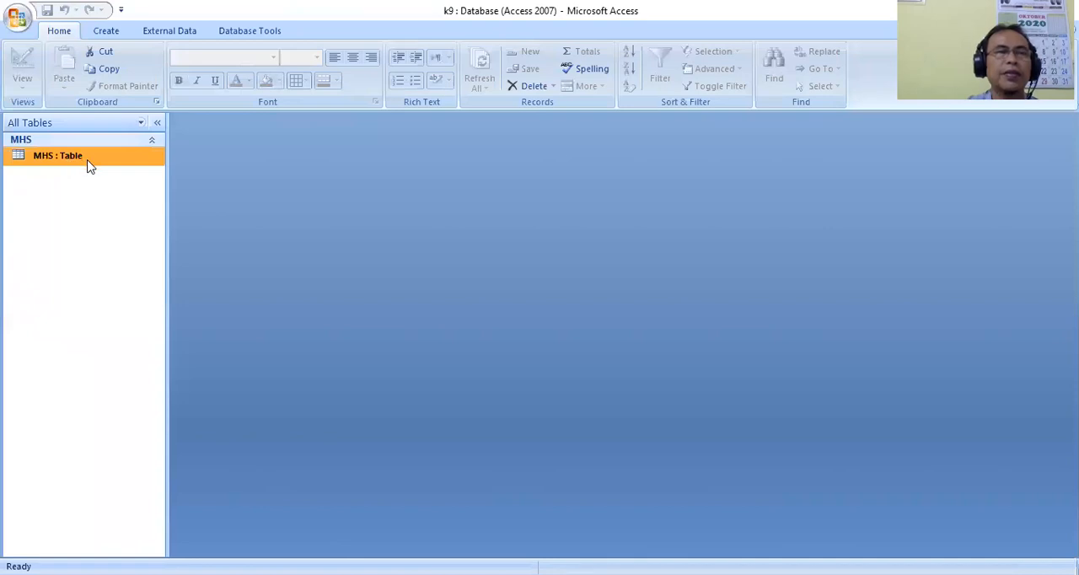
pyautogui.click(108, 32)
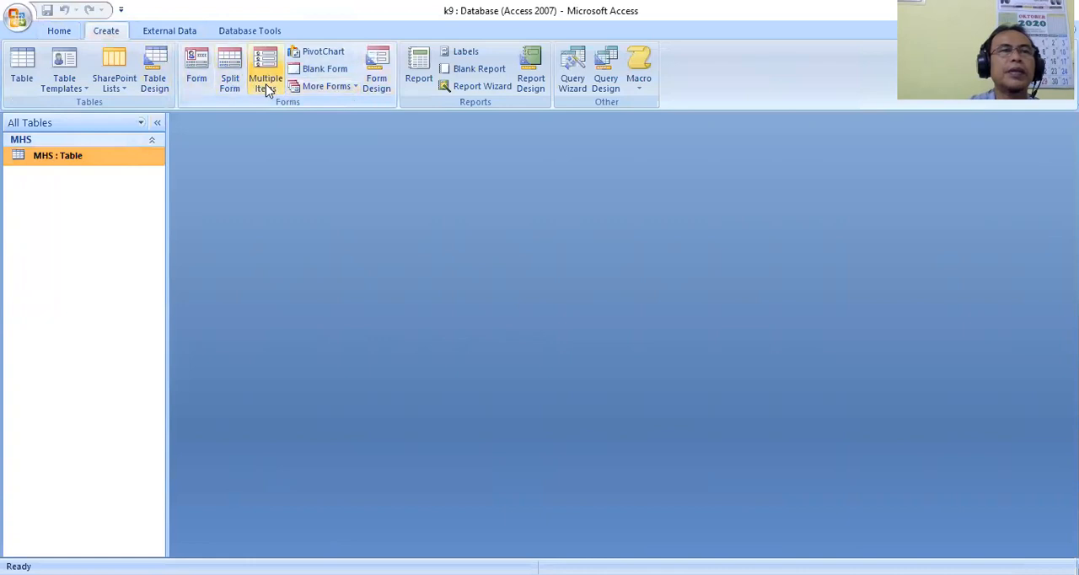
pyautogui.click(343, 91)
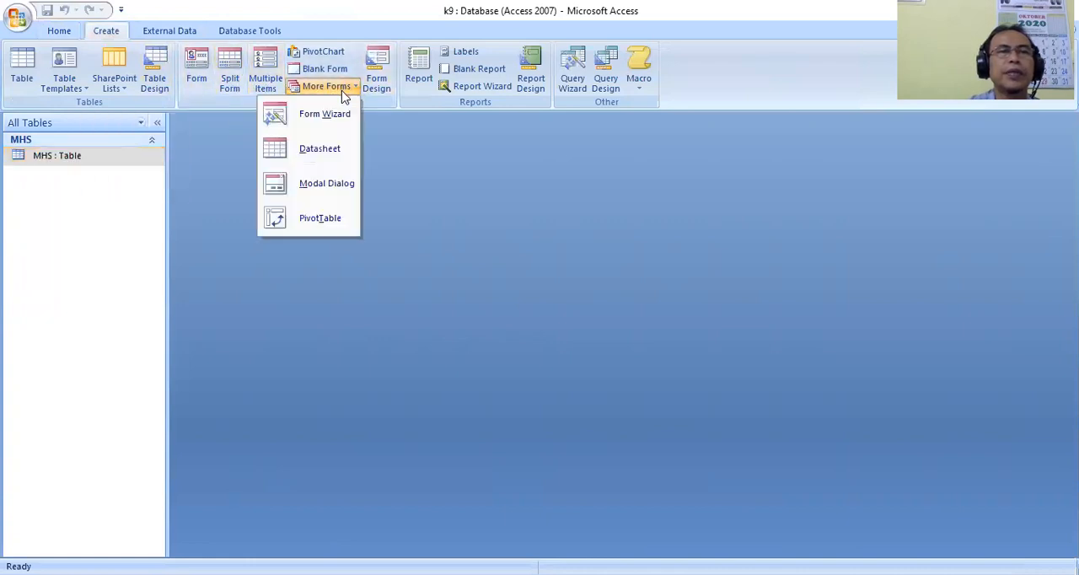
pyautogui.click(160, 93)
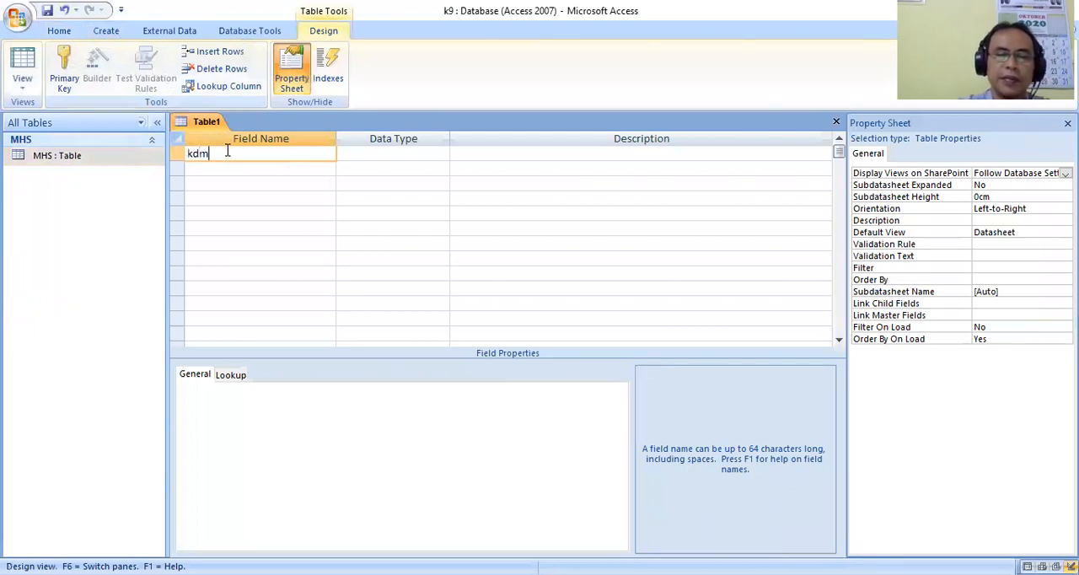
# Add a kdmtk field of type Text with field size 6 and make it the primary key.
pyautogui.write('kdmtk')
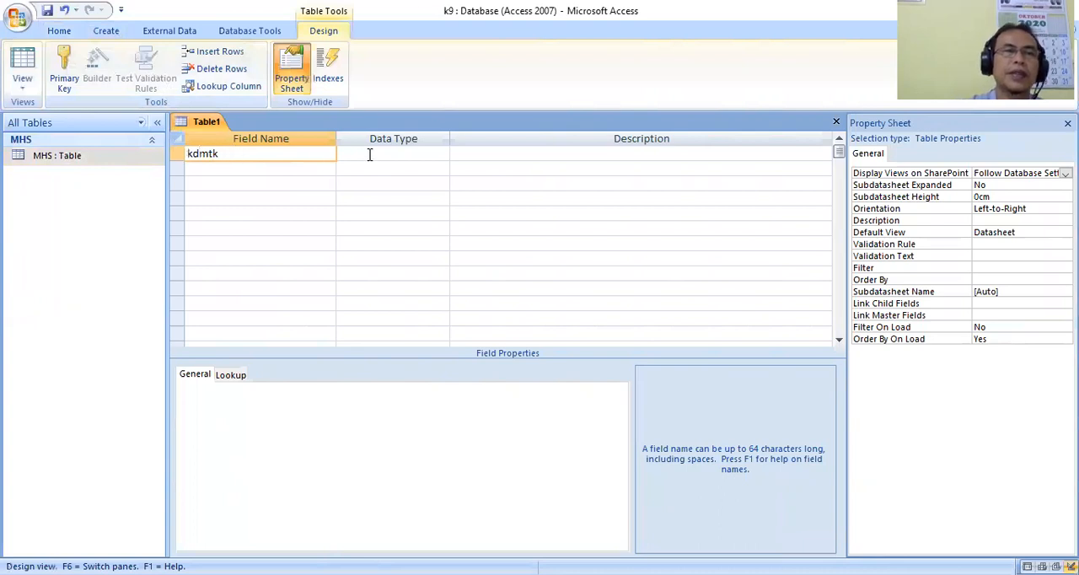
pyautogui.click(369, 153)
pyautogui.moveTo(316, 387); pyautogui.dragTo(214, 386)
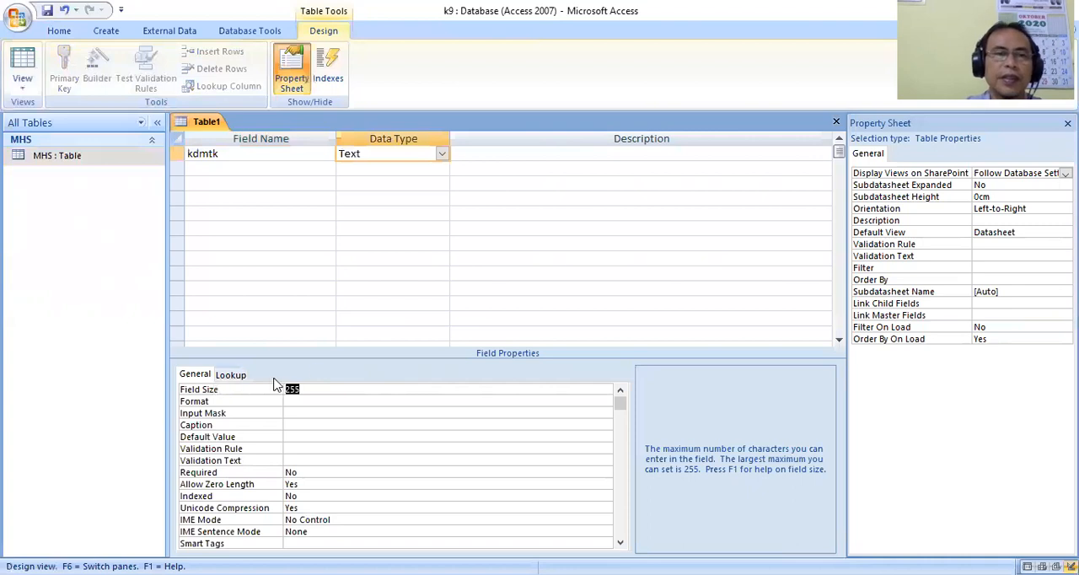
pyautogui.write('6')
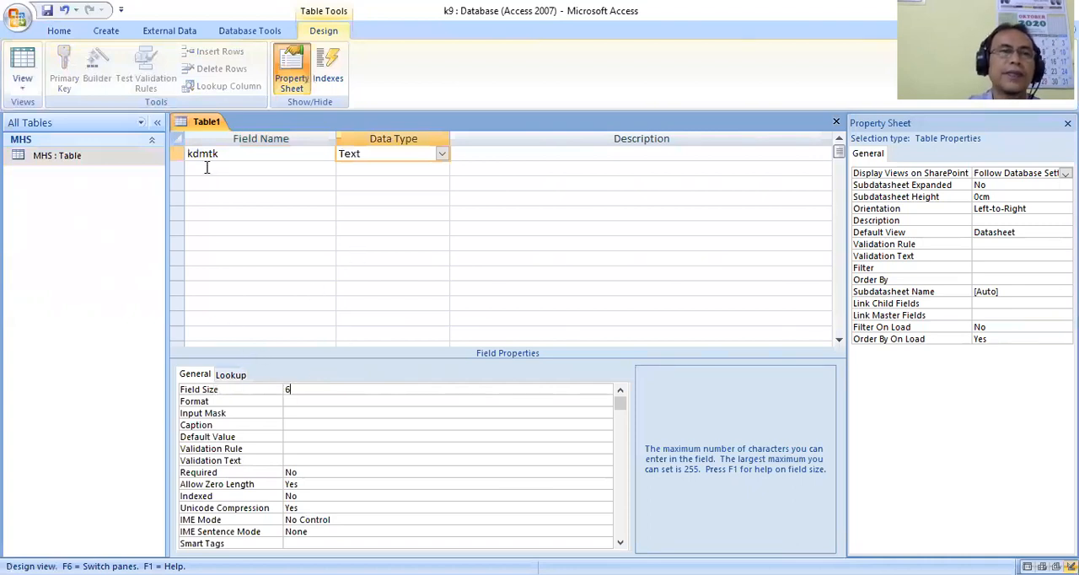
pyautogui.click(177, 154)
pyautogui.click(64, 69)
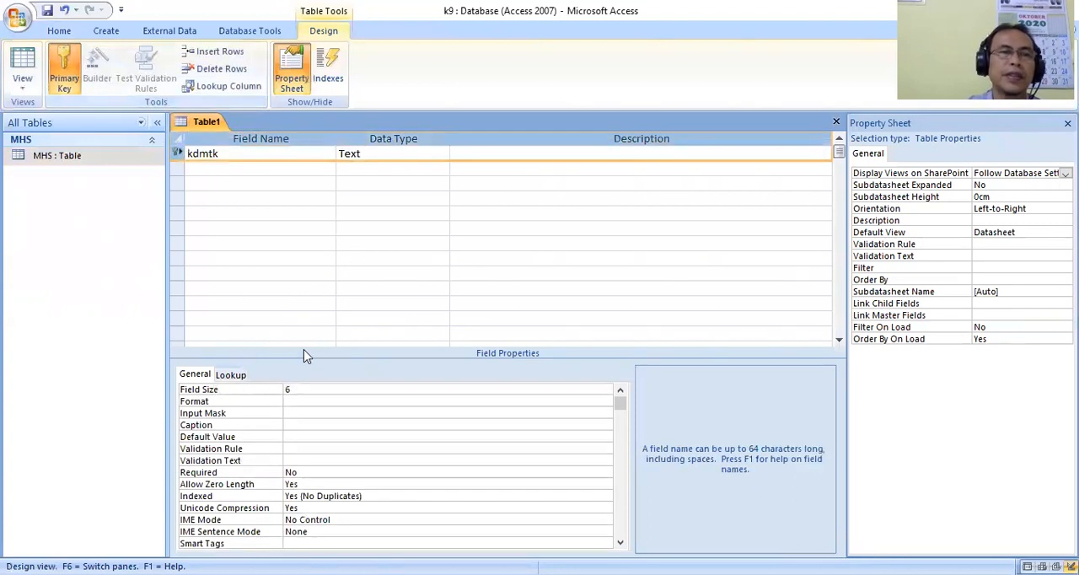
# Save the new table under the name MTK.
pyautogui.click(232, 375)
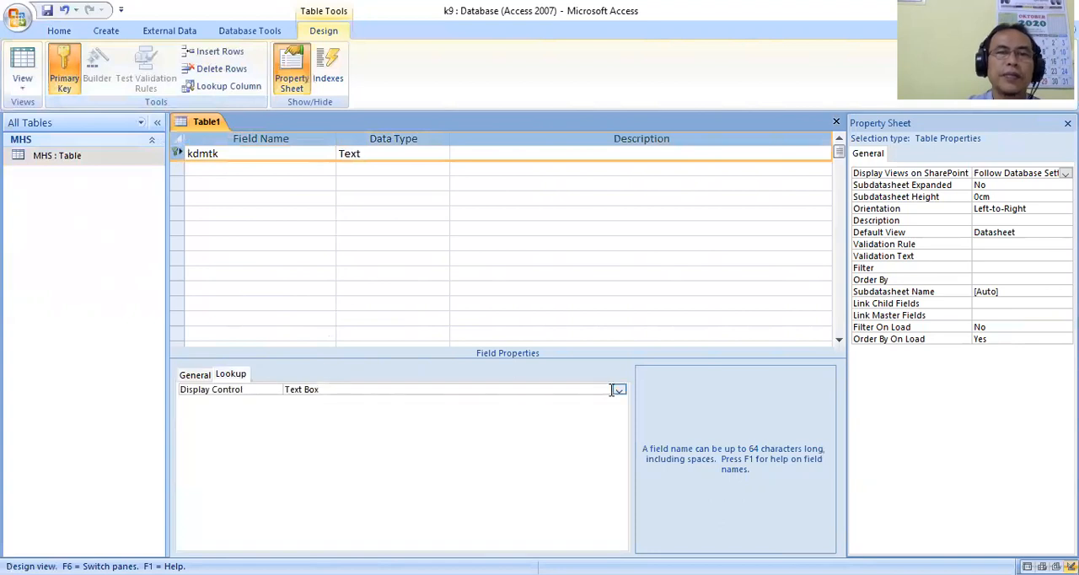
pyautogui.rightClick(204, 124)
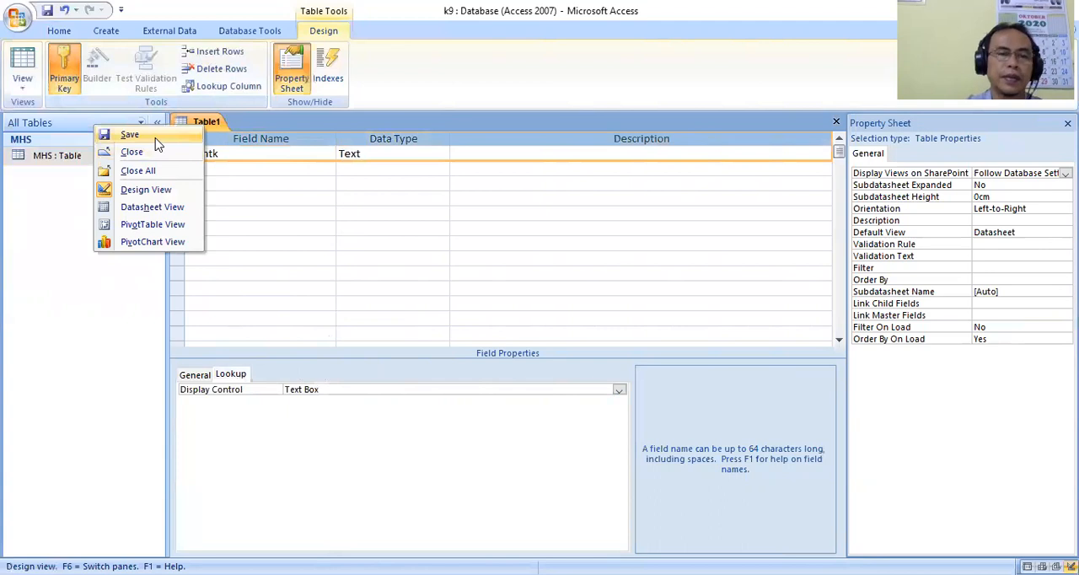
pyautogui.click(155, 140)
pyautogui.write('MTK')
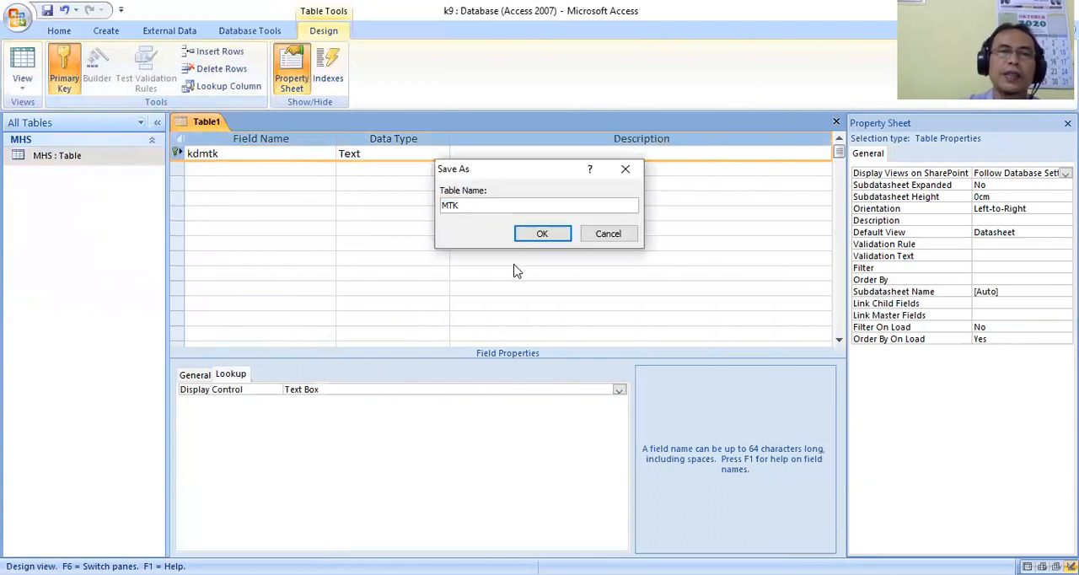
pyautogui.click(542, 234)
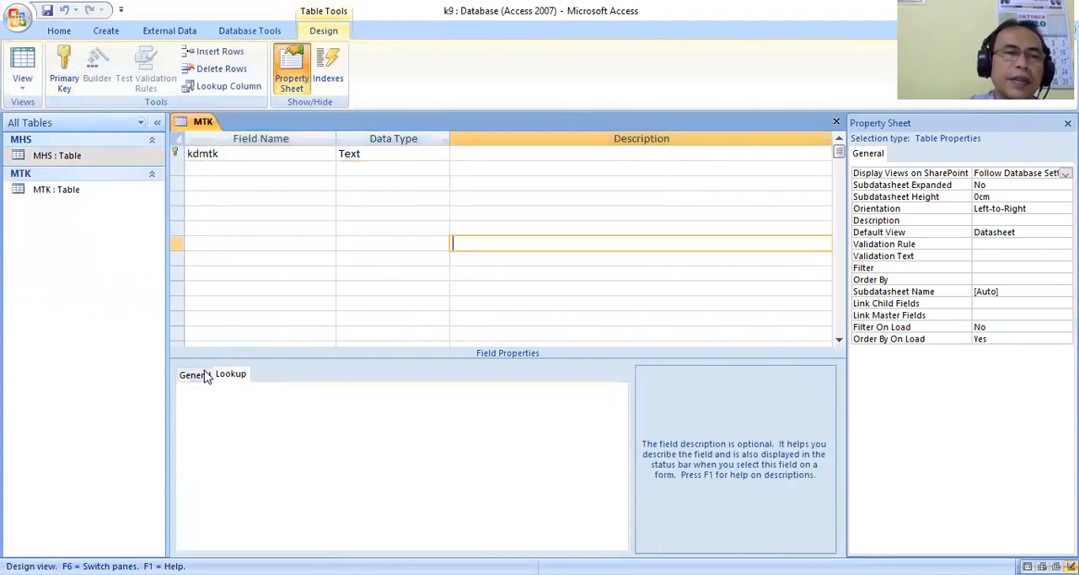
# Make the kdmtk field's lookup display control a Combo Box with the MTK table as row source.
pyautogui.click(199, 376)
pyautogui.click(241, 154)
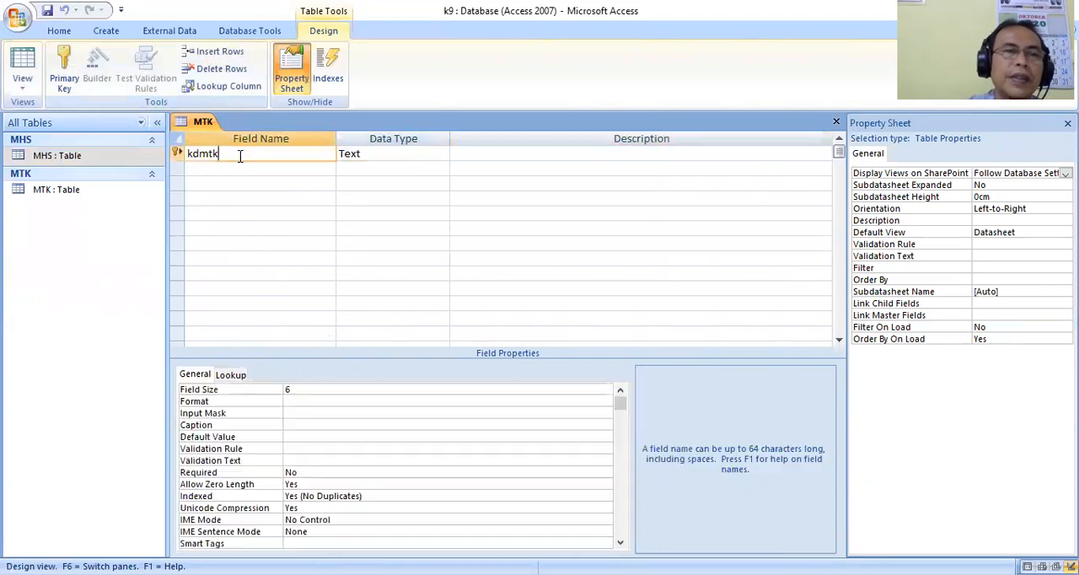
pyautogui.click(239, 377)
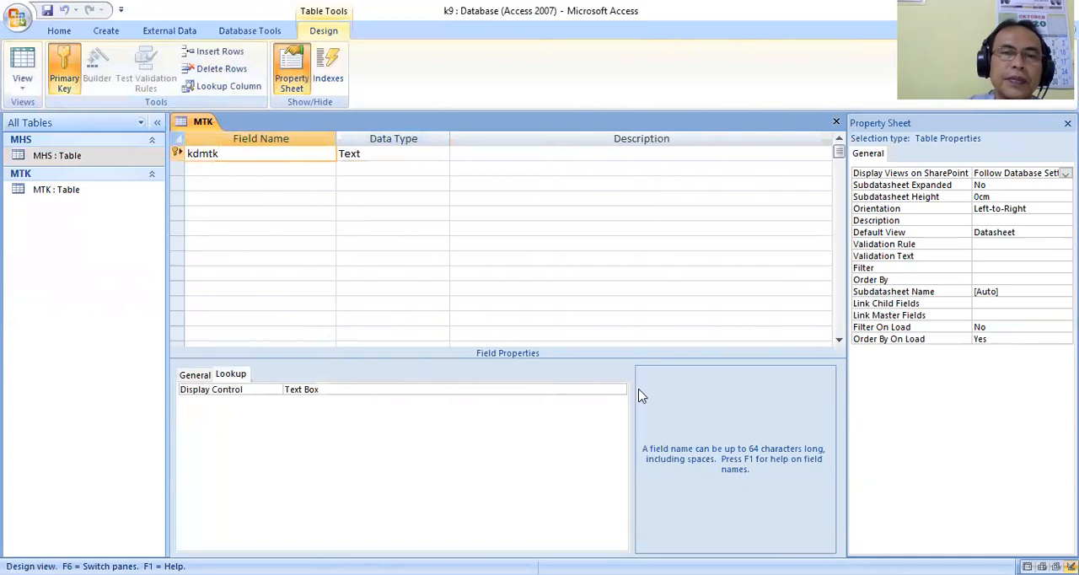
pyautogui.click(614, 389)
pyautogui.click(620, 390)
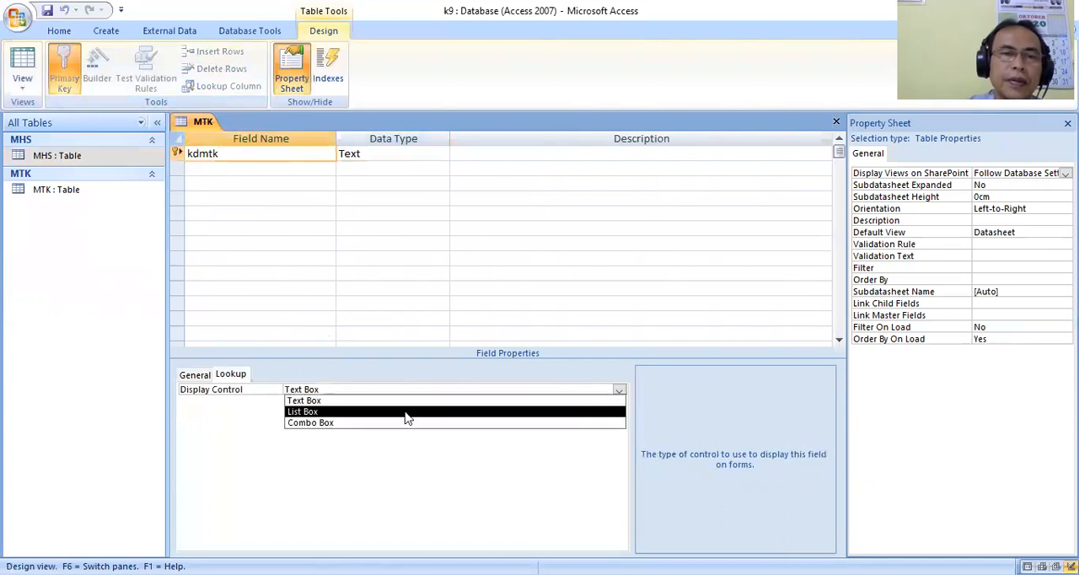
pyautogui.click(362, 424)
pyautogui.click(321, 413)
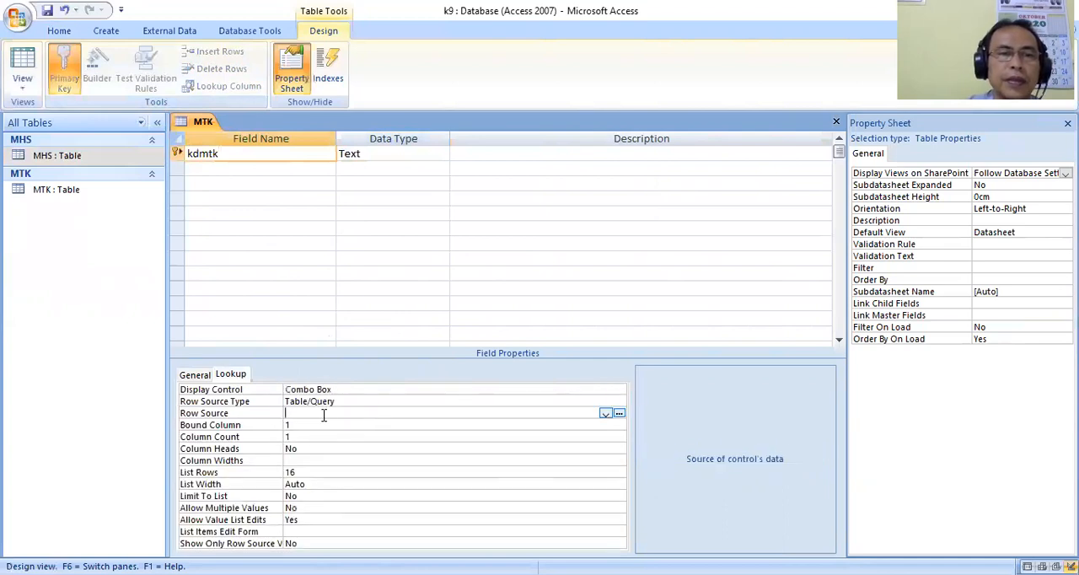
pyautogui.click(605, 415)
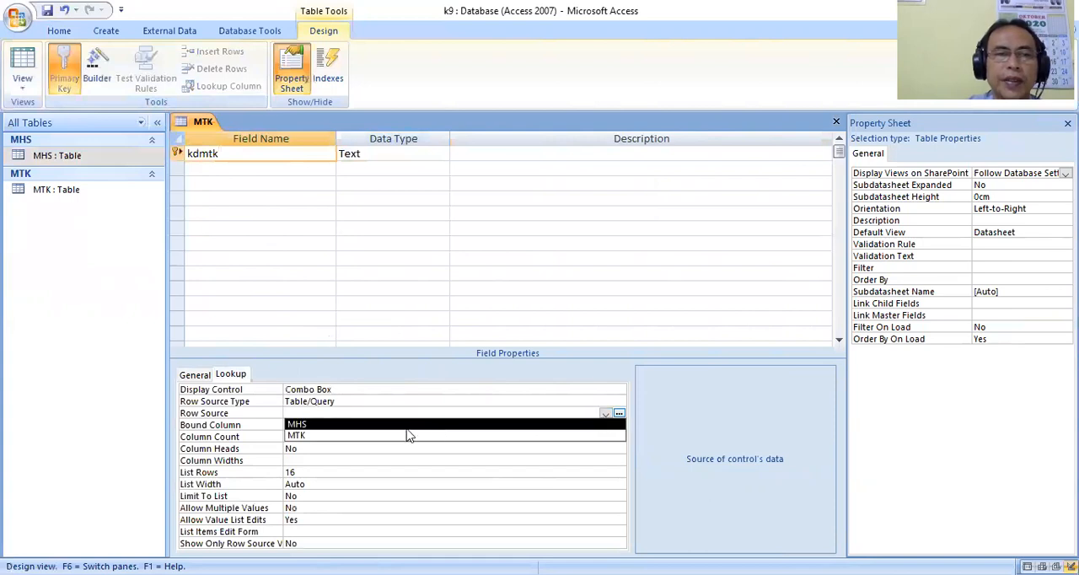
pyautogui.click(354, 436)
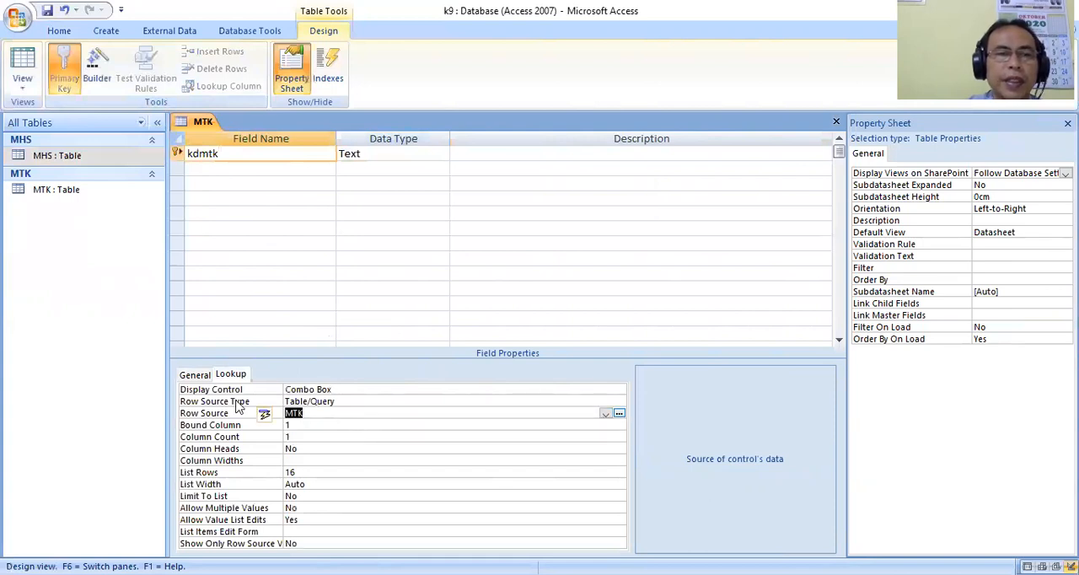
# Add an NM MTK field of type Text with field size 30 below kdmtk.
pyautogui.click(194, 374)
pyautogui.click(203, 171)
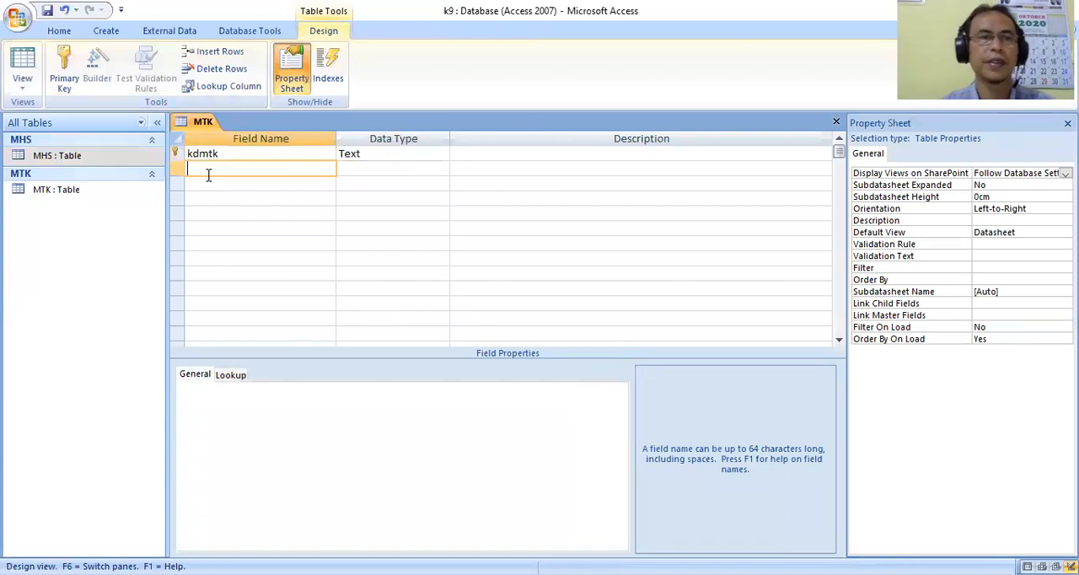
pyautogui.write('NM MTK')
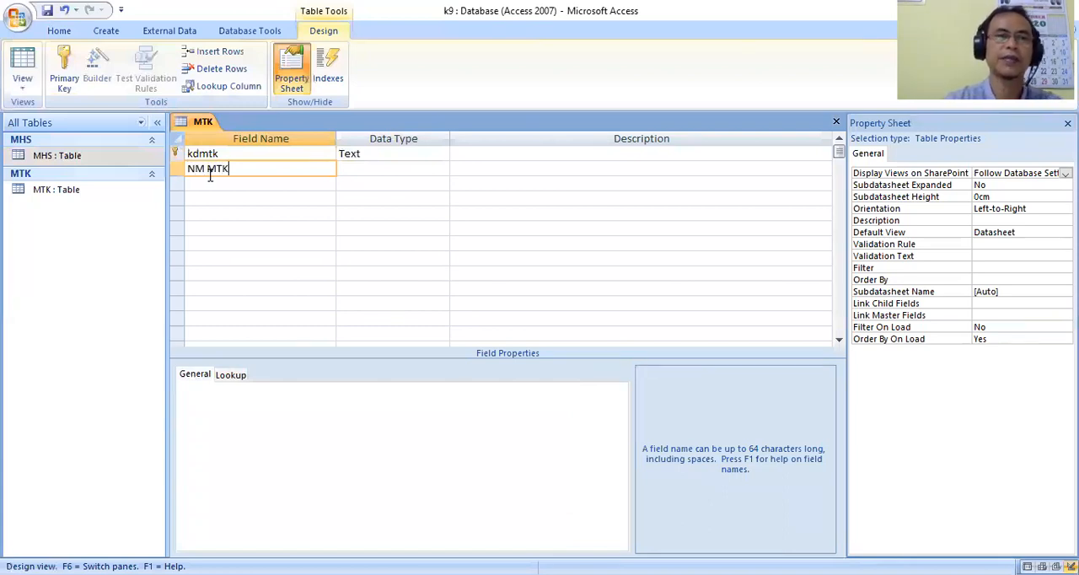
pyautogui.click(410, 167)
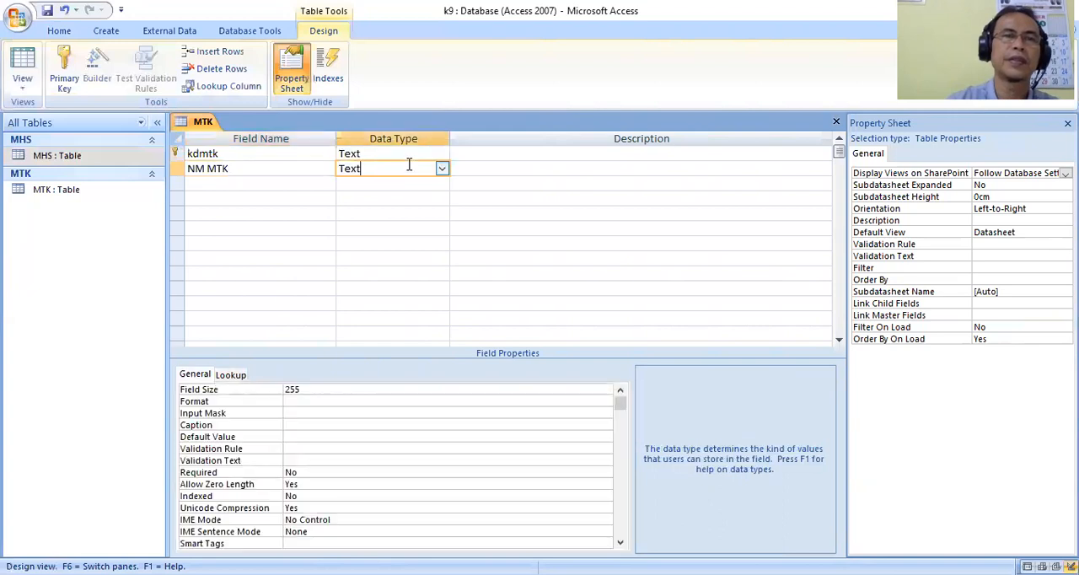
pyautogui.doubleClick(330, 388)
pyautogui.write('30')
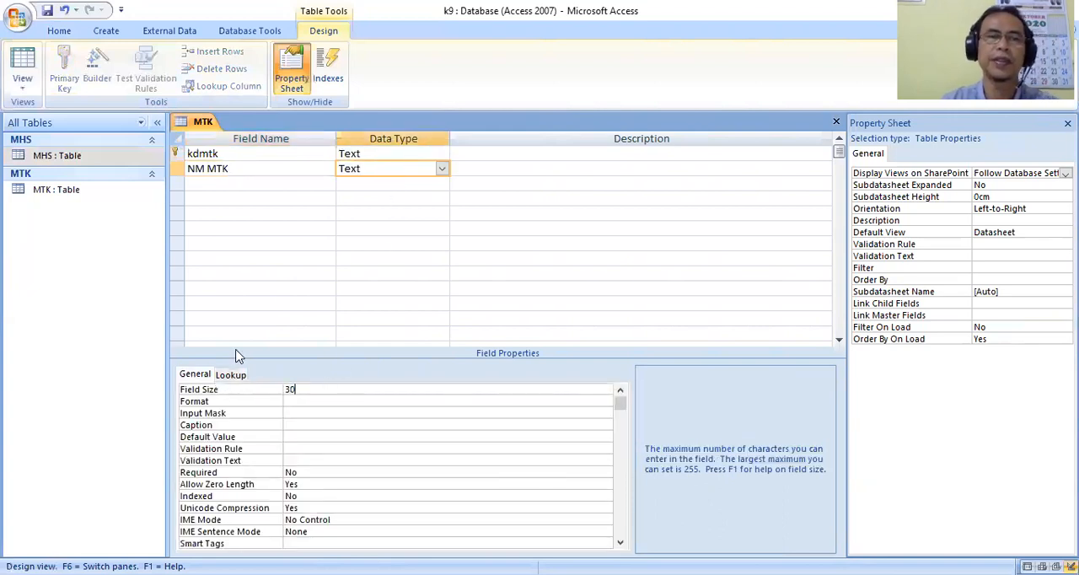
# Add an sks field of type Text with field size 1 below NM MTK.
pyautogui.click(207, 185)
pyautogui.write('sks')
pyautogui.press('Tab')
pyautogui.doubleClick(314, 390)
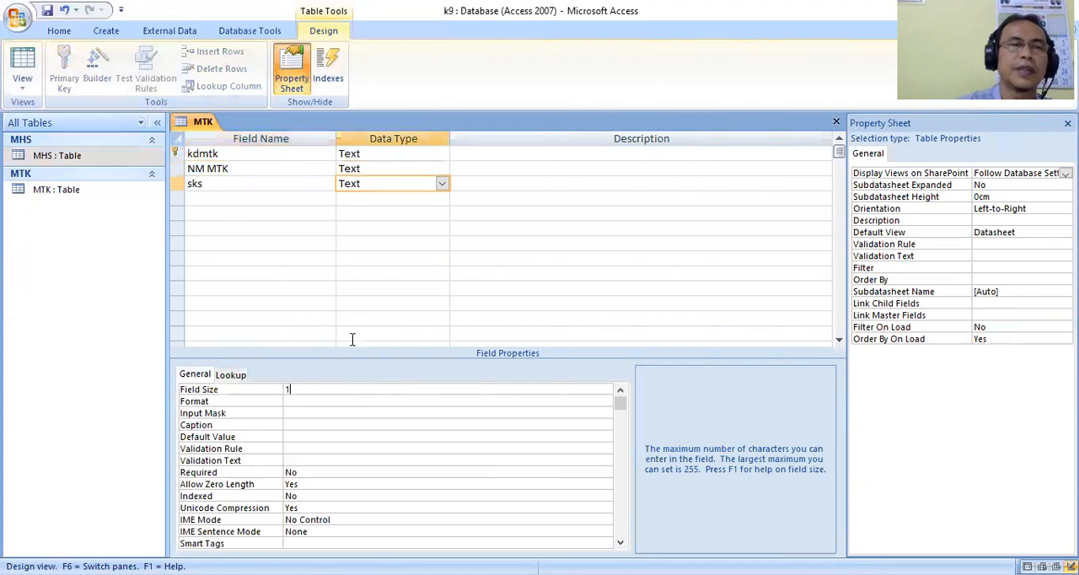
# Make the sks field's lookup a Combo Box using a value list with the items 2, 3 and 4.
pyautogui.click(239, 377)
pyautogui.click(619, 393)
pyautogui.click(329, 424)
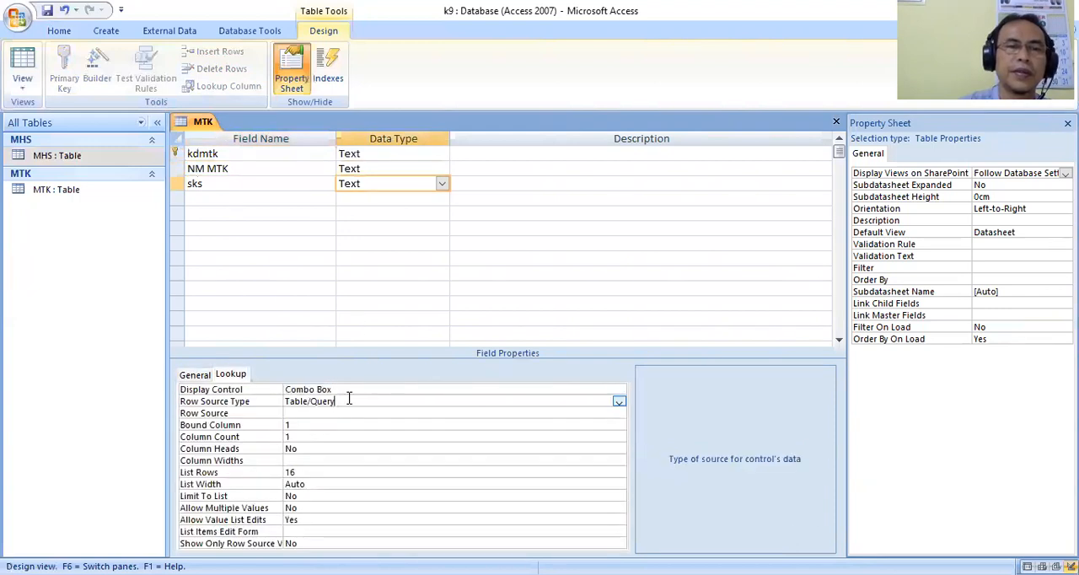
pyautogui.click(620, 403)
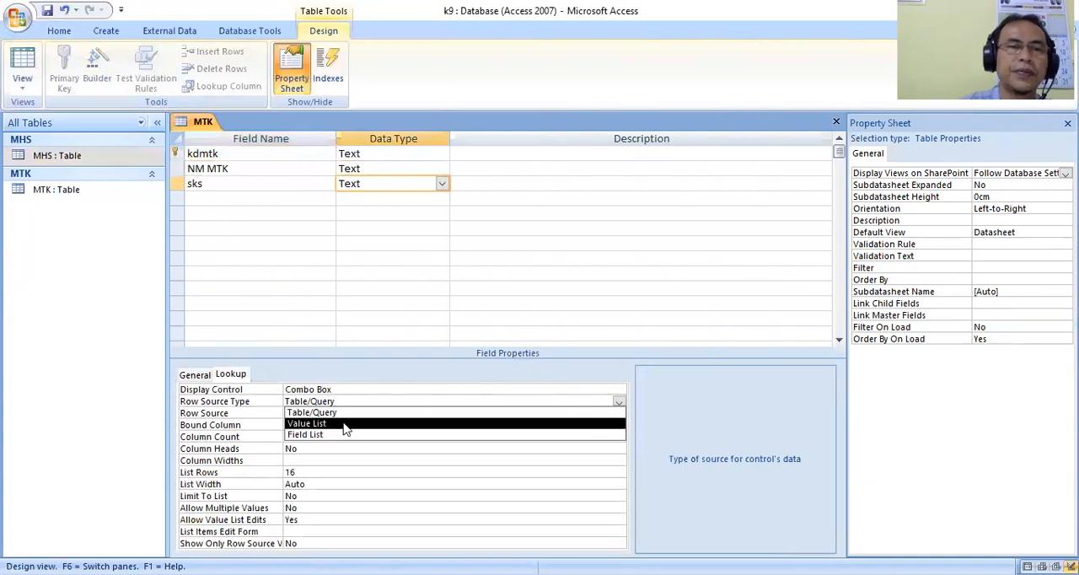
pyautogui.click(329, 425)
pyautogui.click(328, 414)
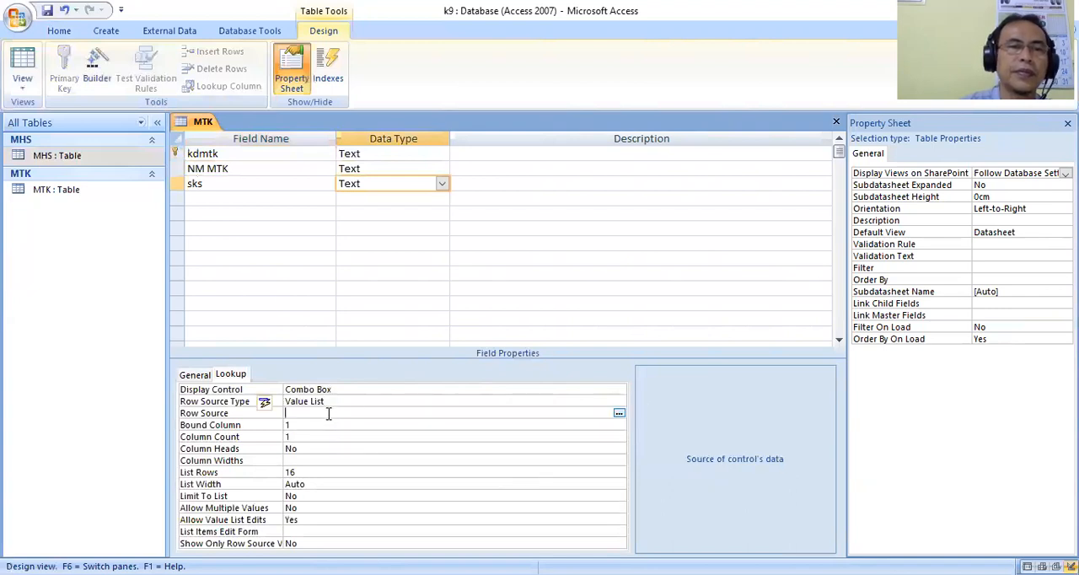
pyautogui.click(619, 413)
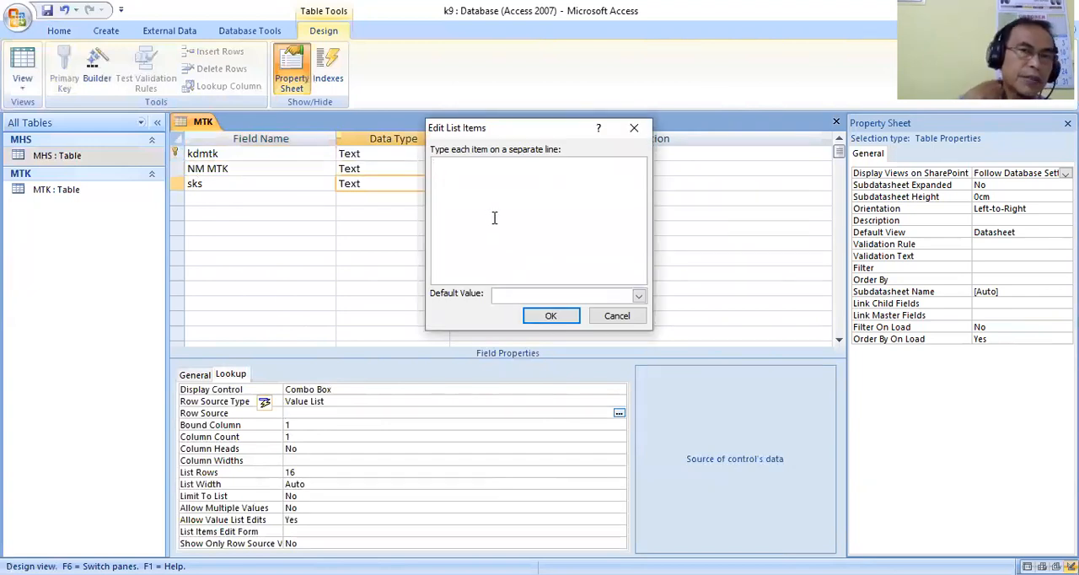
pyautogui.write('2')
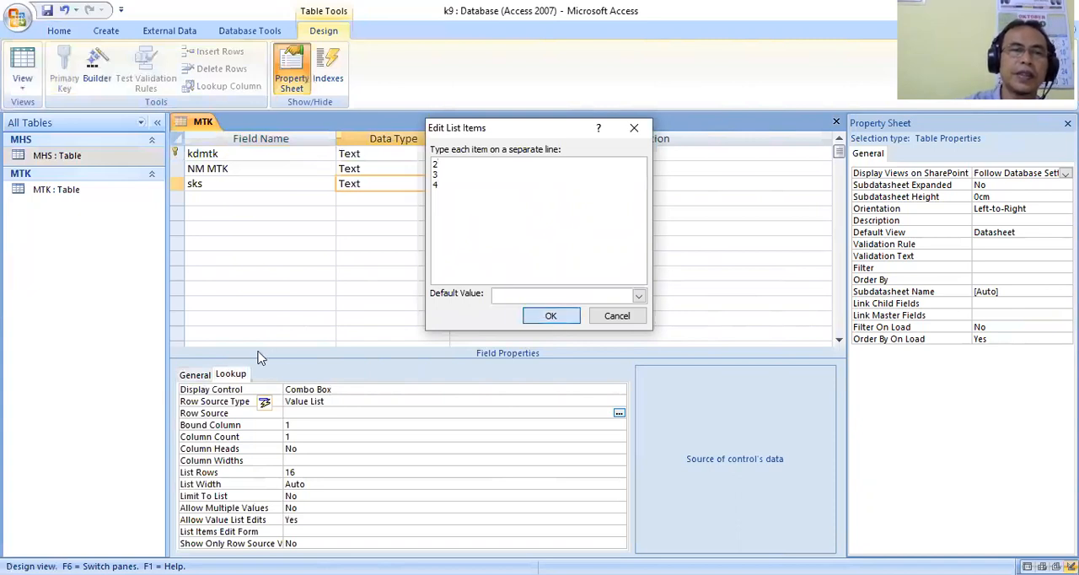
pyautogui.press('Return')
# Add a sem field of type Text below sks.
pyautogui.click(197, 375)
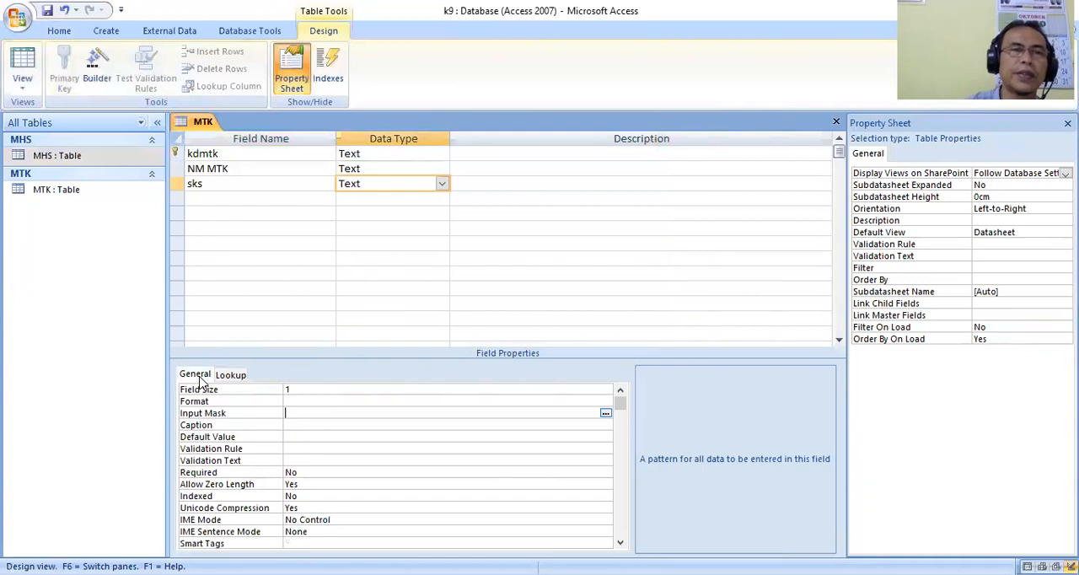
pyautogui.click(203, 200)
pyautogui.write('sem')
pyautogui.press('Tab')
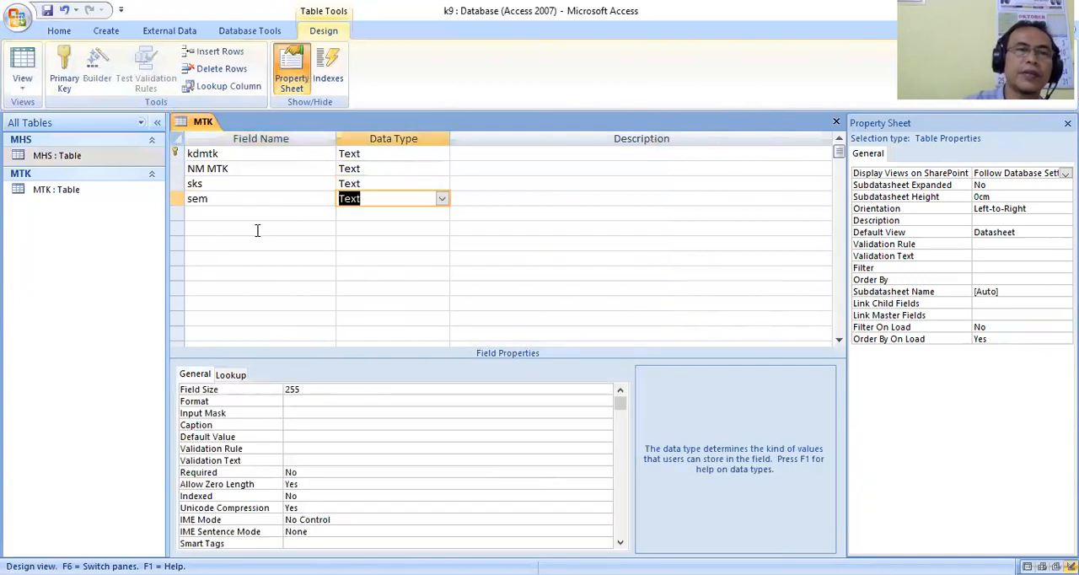
# Set the sem field's lookup display control to Combo Box and its row source type to Value List.
pyautogui.click(231, 376)
pyautogui.click(618, 390)
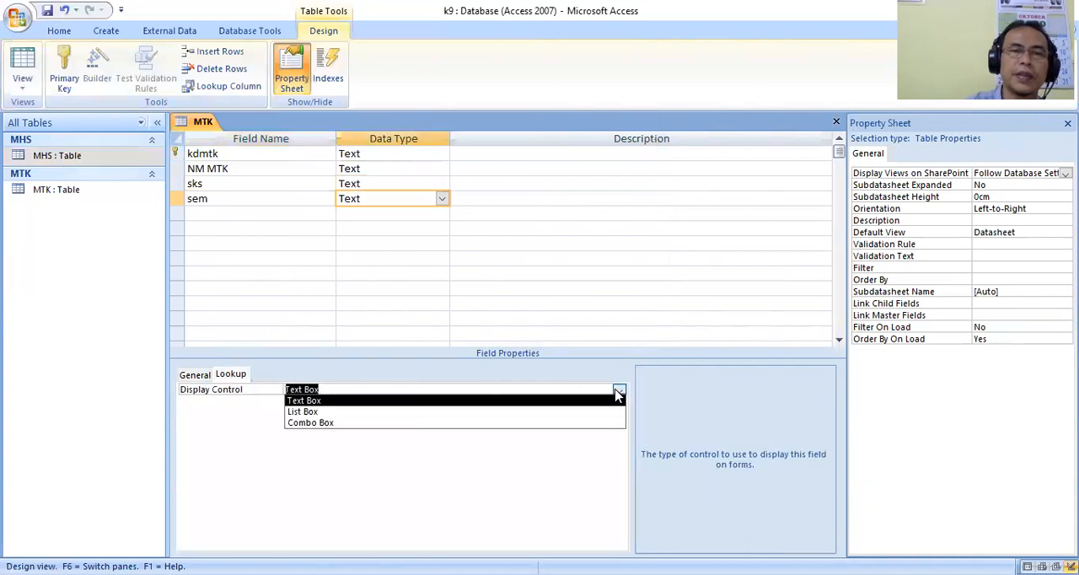
pyautogui.click(346, 420)
pyautogui.click(342, 401)
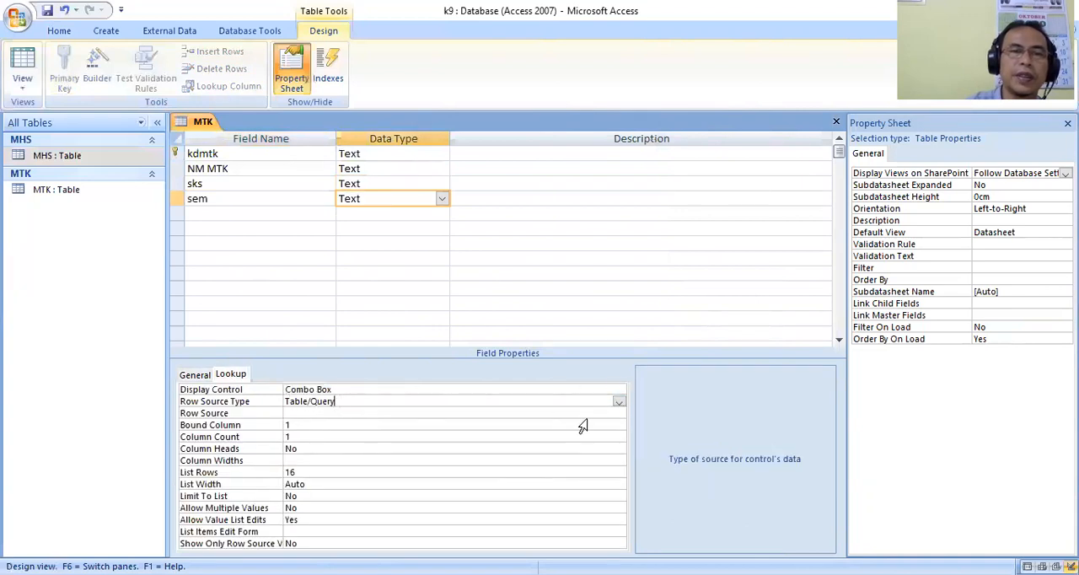
pyautogui.click(619, 402)
pyautogui.click(403, 424)
# Enter the list items 1 through 6 as the sem field's row source and save the MTK table.
pyautogui.click(359, 412)
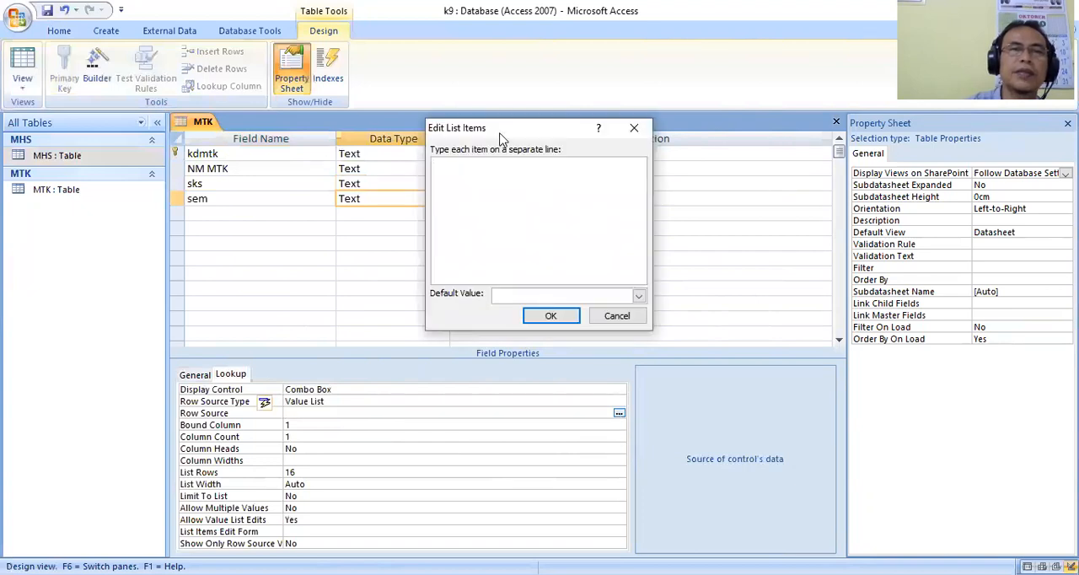
pyautogui.moveTo(502, 133); pyautogui.dragTo(538, 171)
pyautogui.write('1')
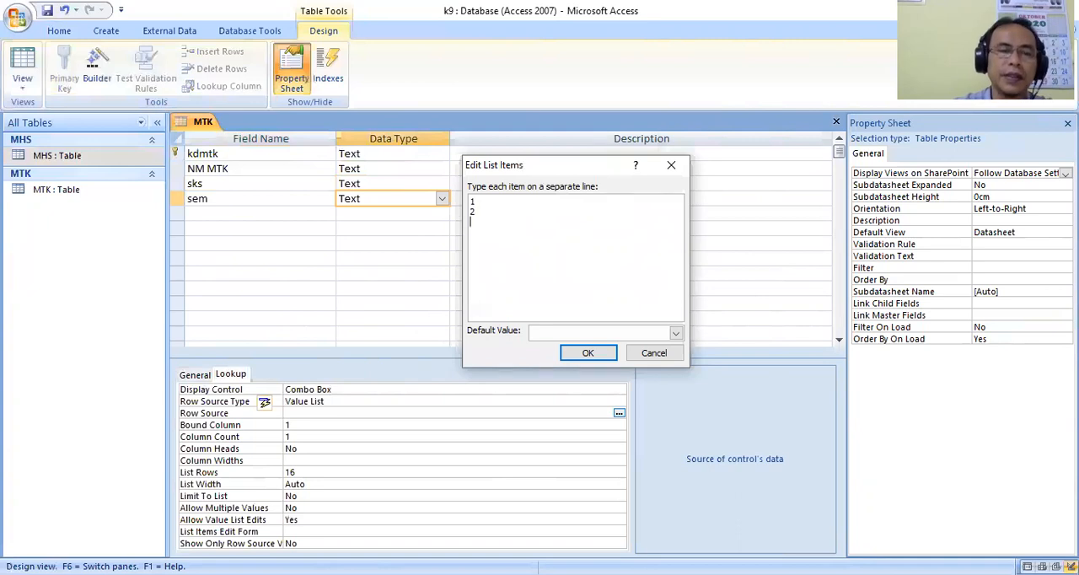
pyautogui.press('Return')
pyautogui.write('6')
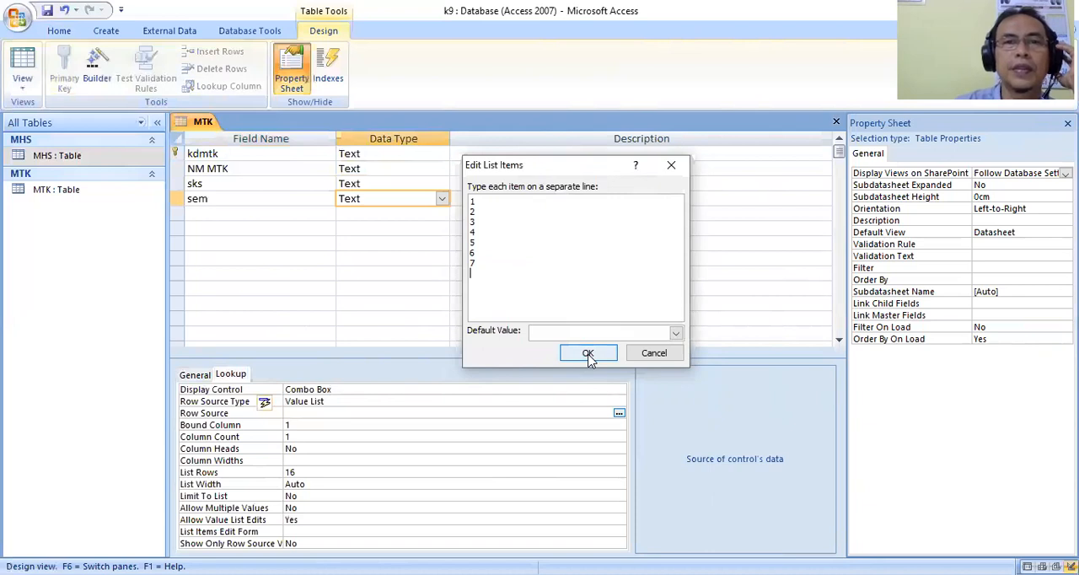
pyautogui.moveTo(489, 263); pyautogui.dragTo(460, 268)
pyautogui.press('BackSpace')
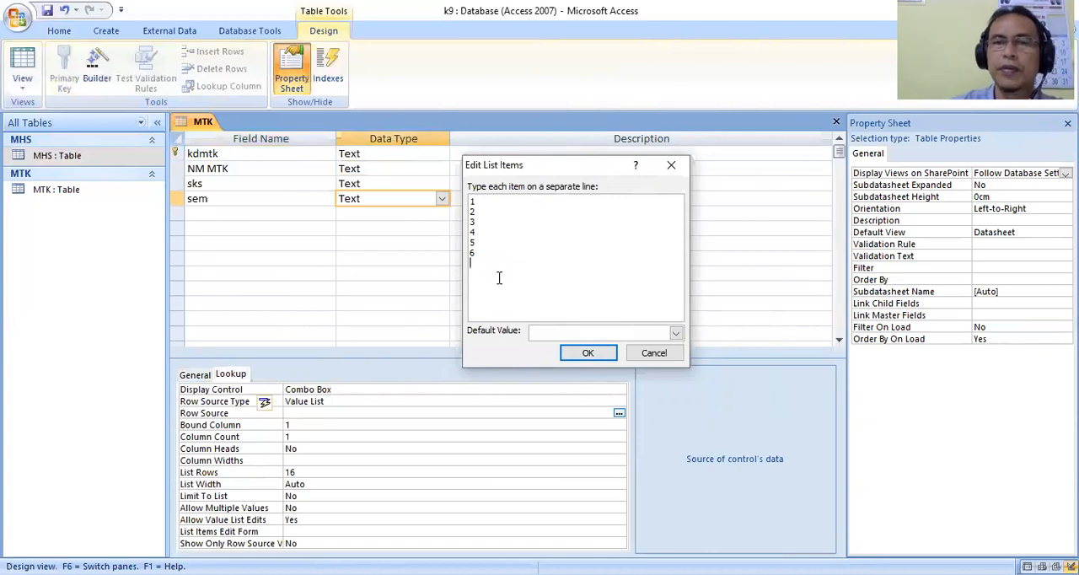
pyautogui.click(587, 353)
pyautogui.click(48, 11)
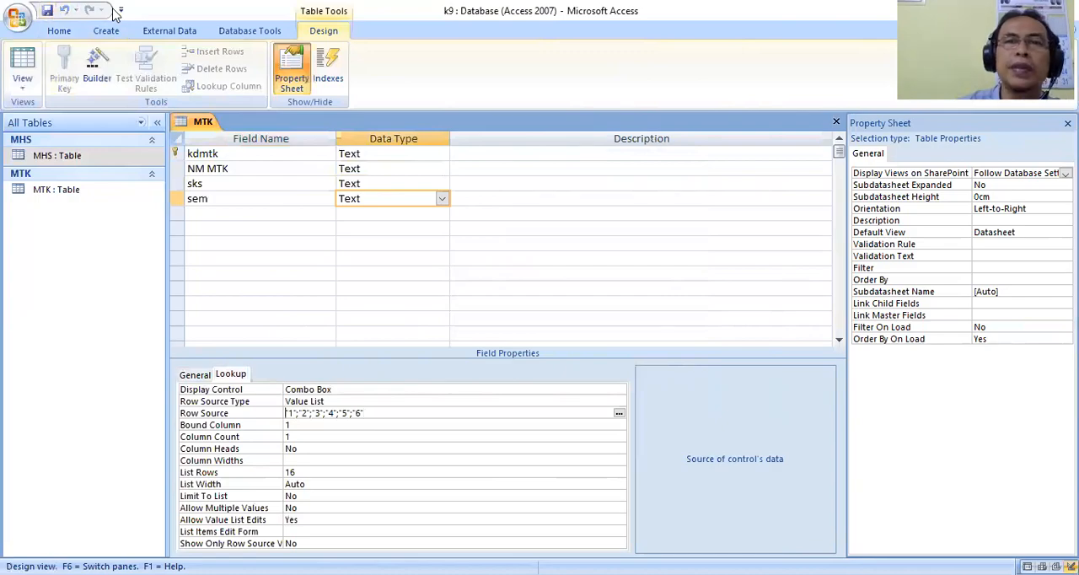
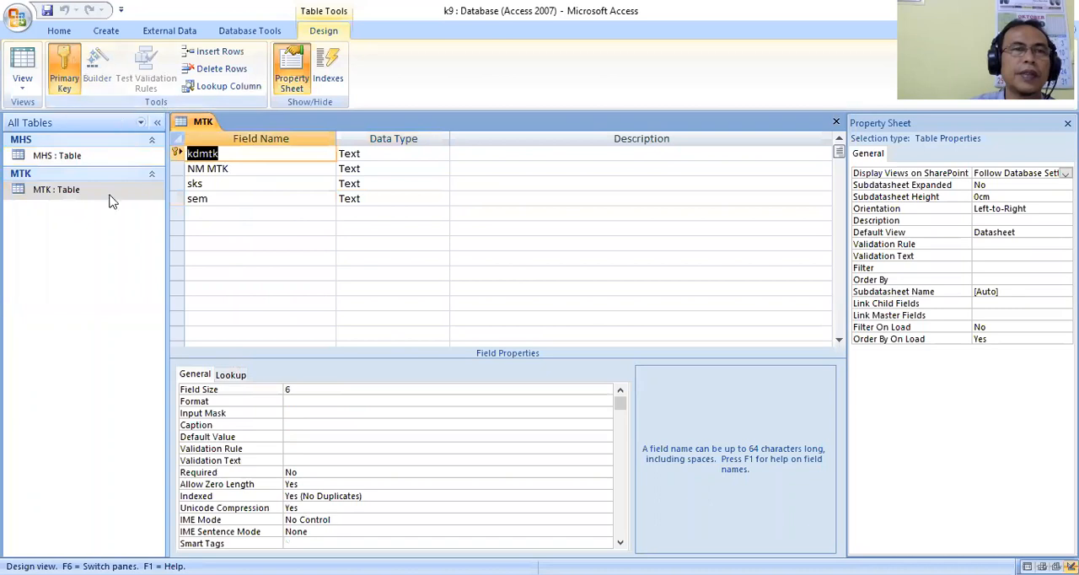
# Create a new table in Design view with a first field nim of type Text and field size 10.
pyautogui.click(112, 32)
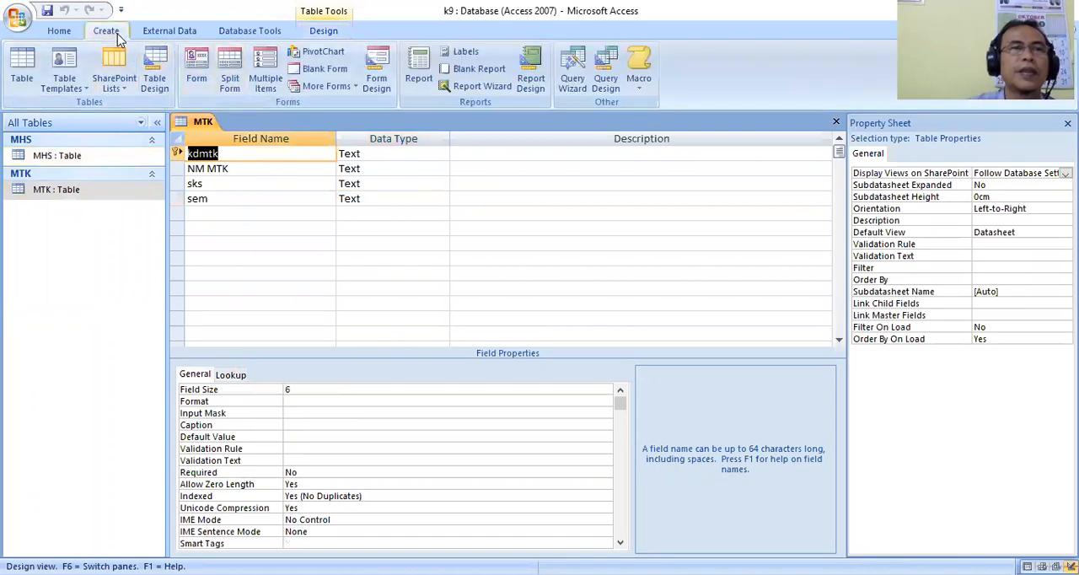
pyautogui.click(154, 78)
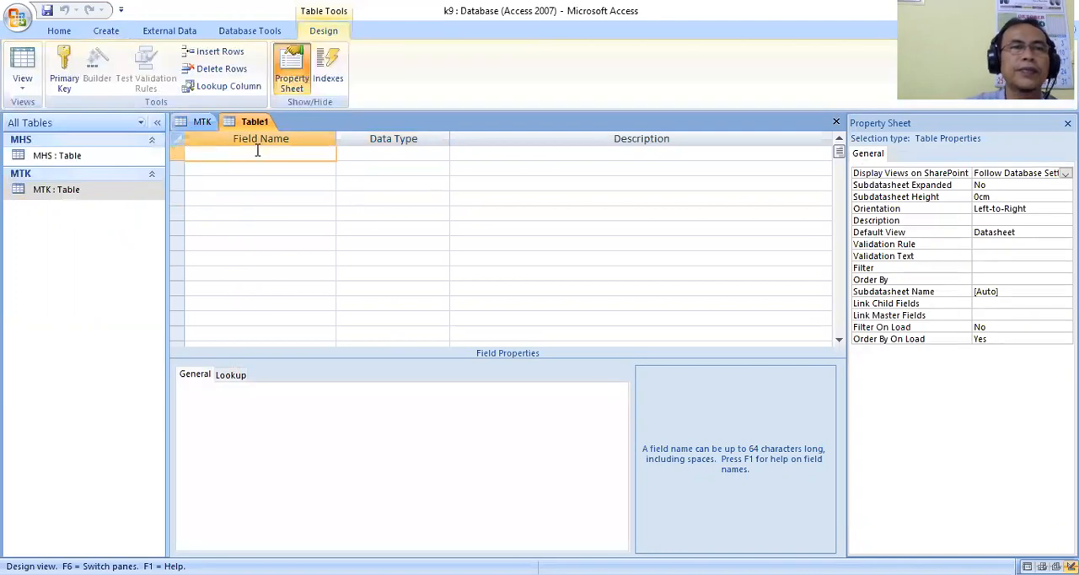
pyautogui.write('nim')
pyautogui.press('Tab')
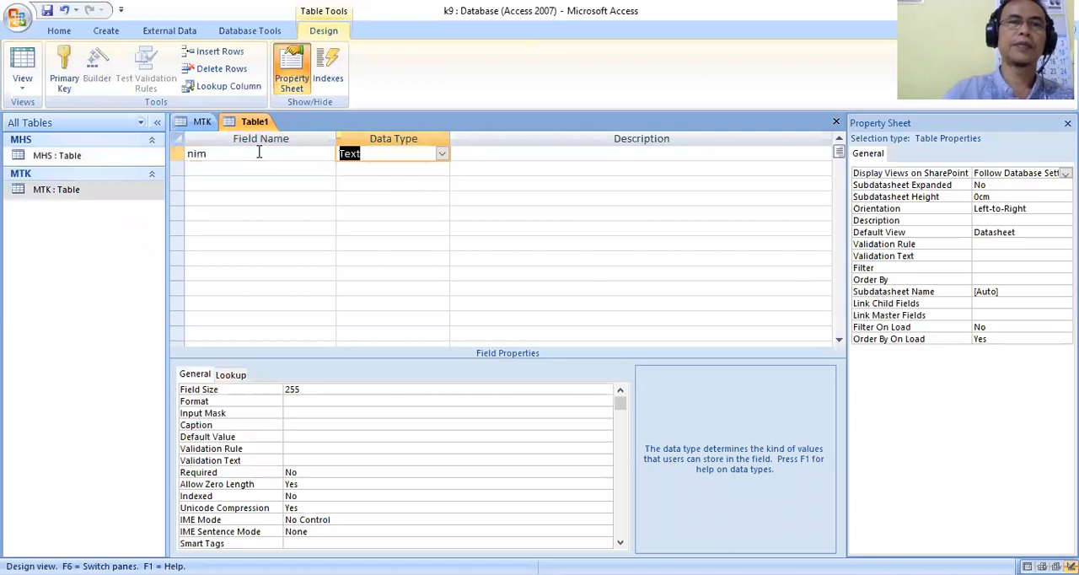
pyautogui.click(268, 389)
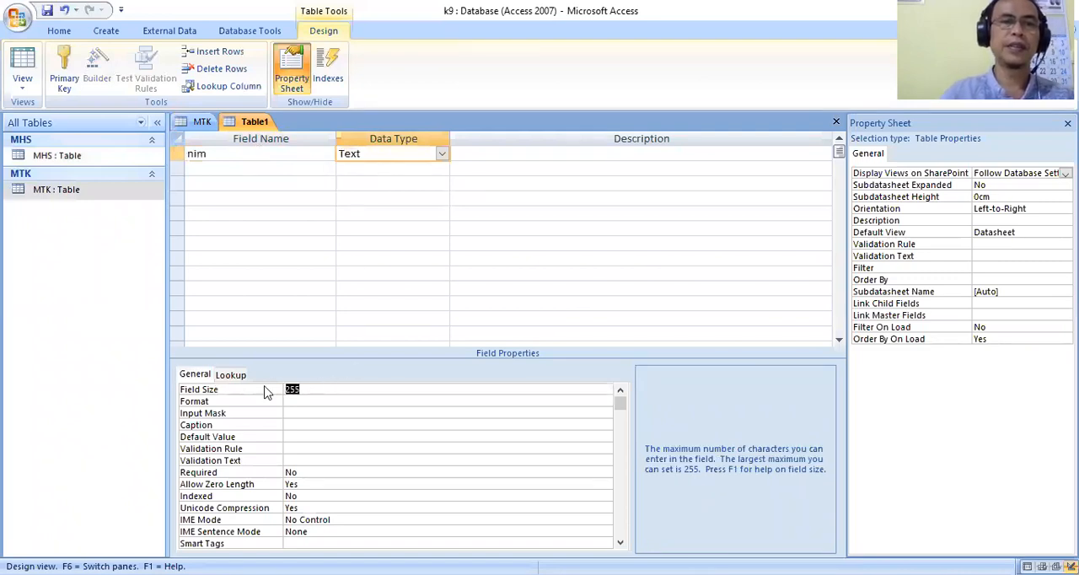
pyautogui.write('10')
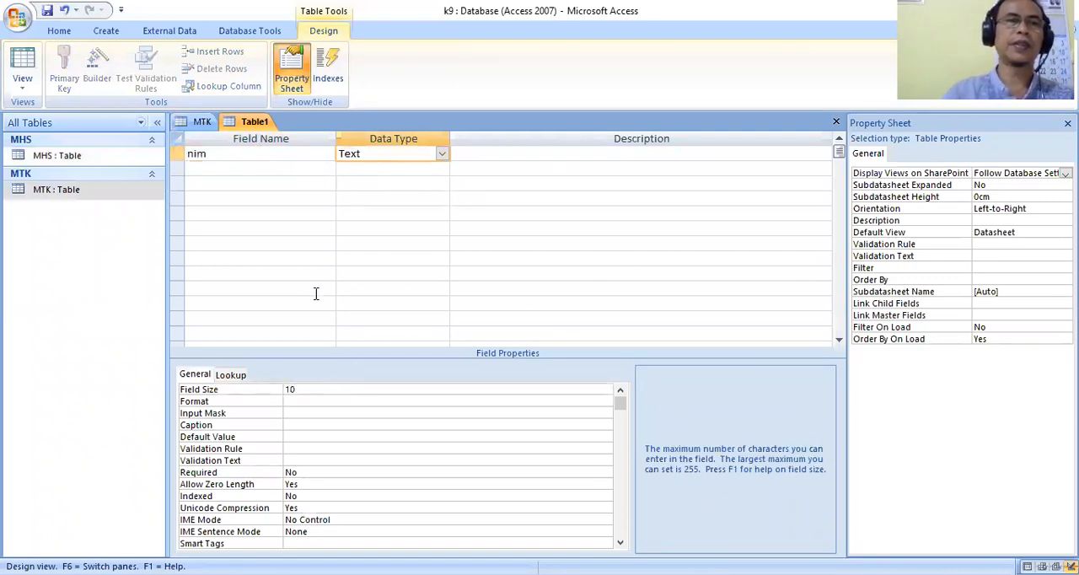
# Check the NIM field's size in the MHS table design, and return to the new table's design.
pyautogui.click(83, 165)
pyautogui.rightClick(84, 165)
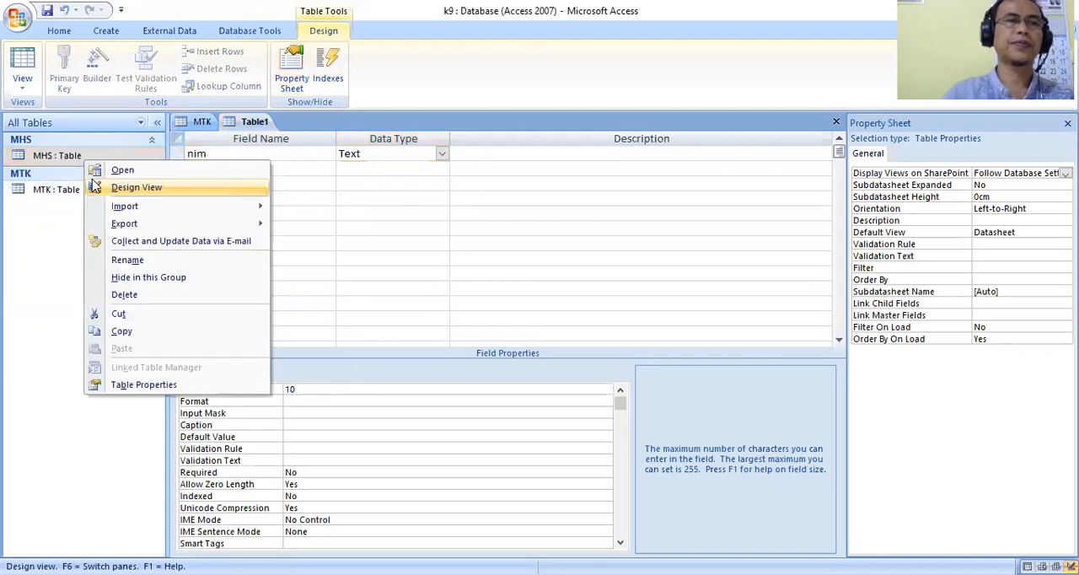
pyautogui.click(97, 185)
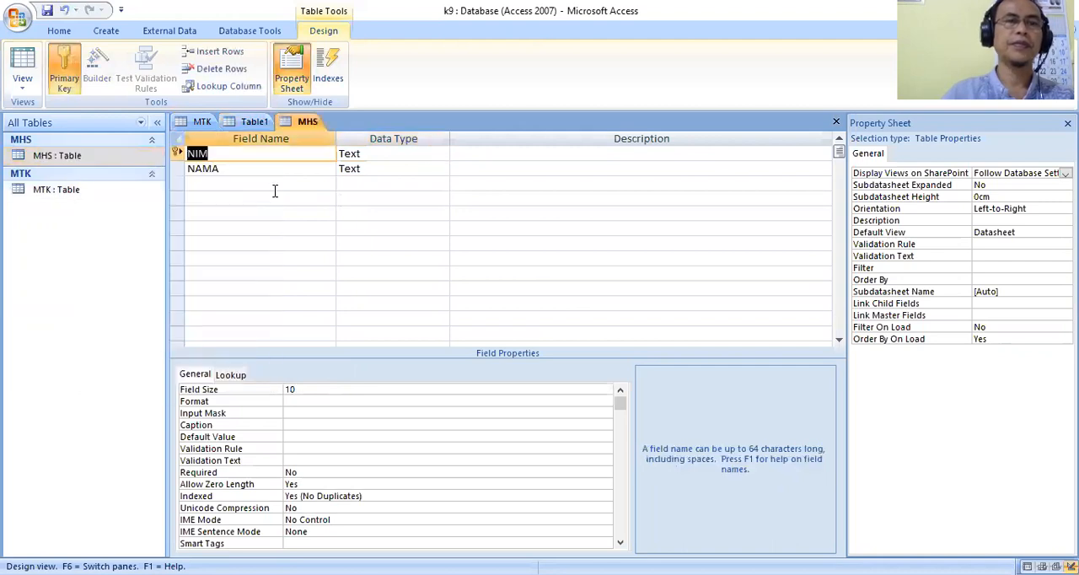
pyautogui.click(253, 122)
# Set the nim field's lookup display control to Combo Box with the MHS table as its row source.
pyautogui.click(236, 376)
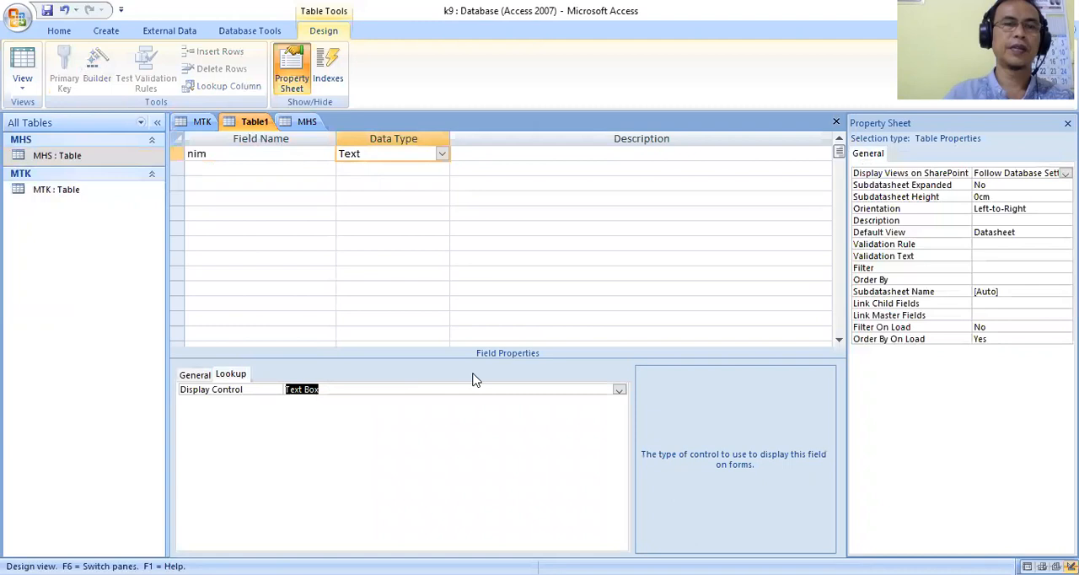
pyautogui.click(620, 390)
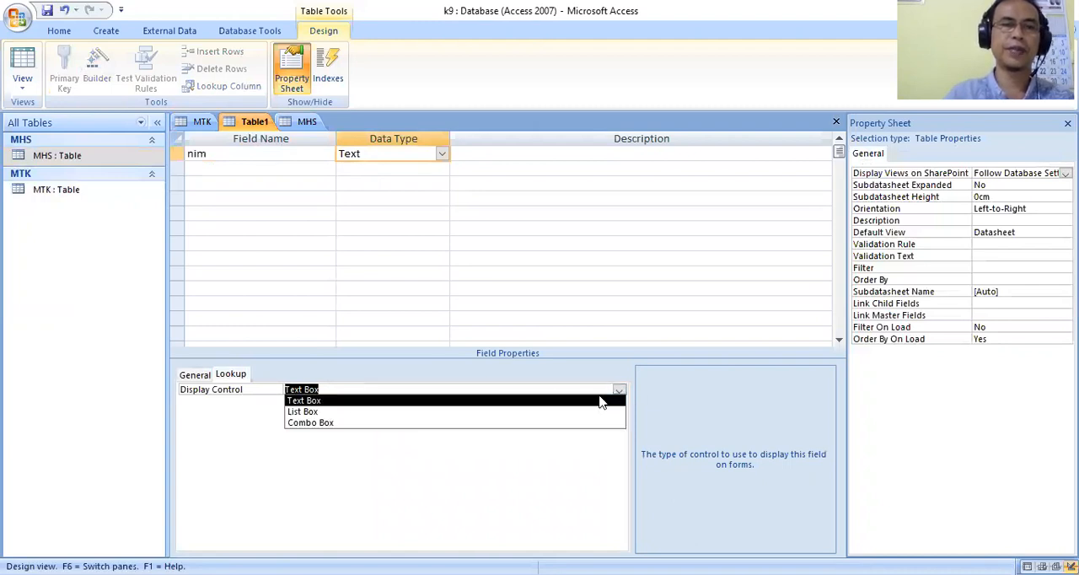
pyautogui.click(358, 420)
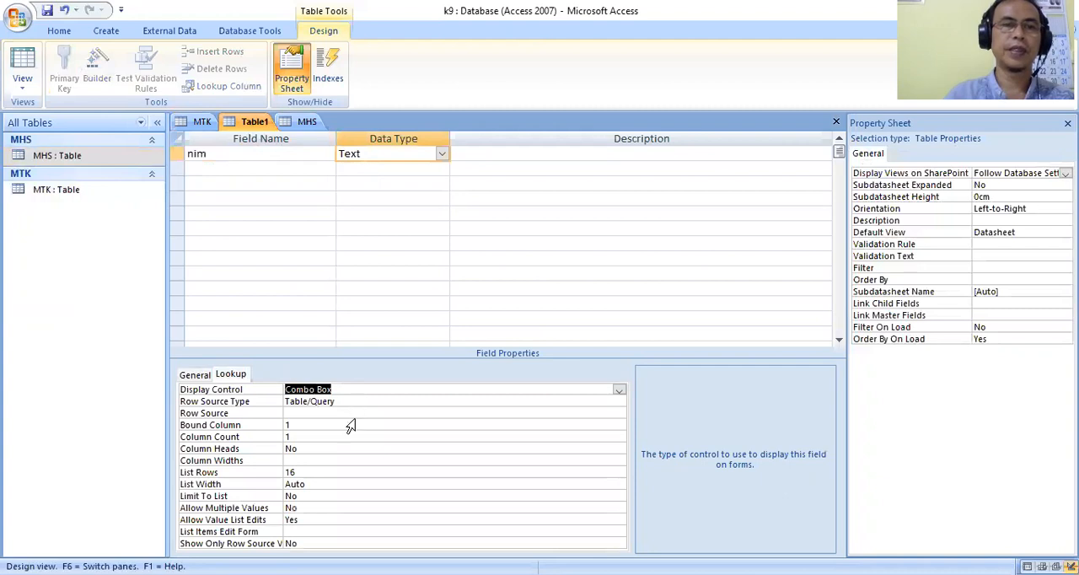
pyautogui.click(351, 425)
pyautogui.click(388, 413)
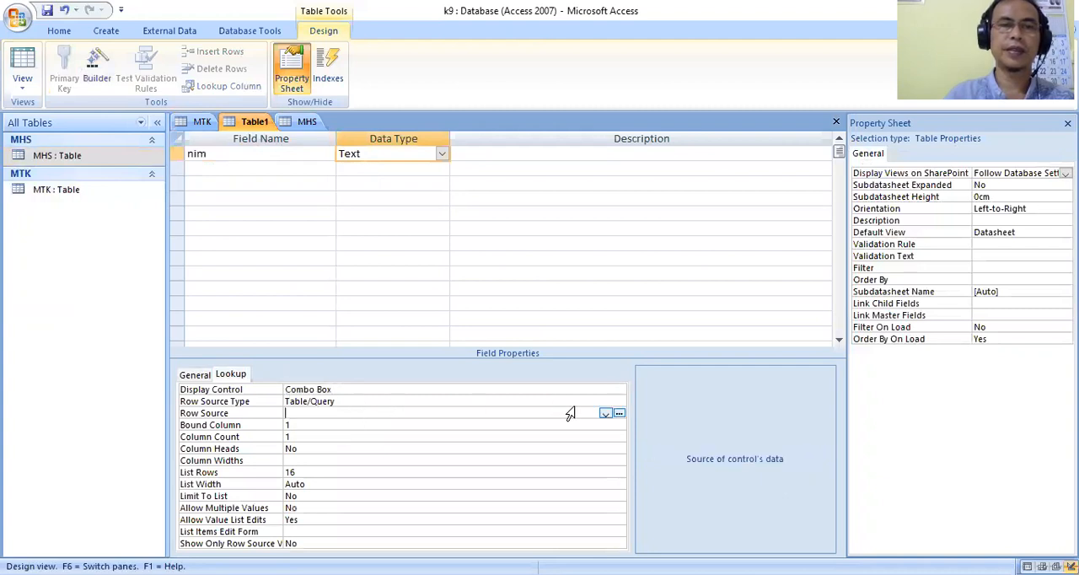
pyautogui.click(605, 413)
pyautogui.click(341, 422)
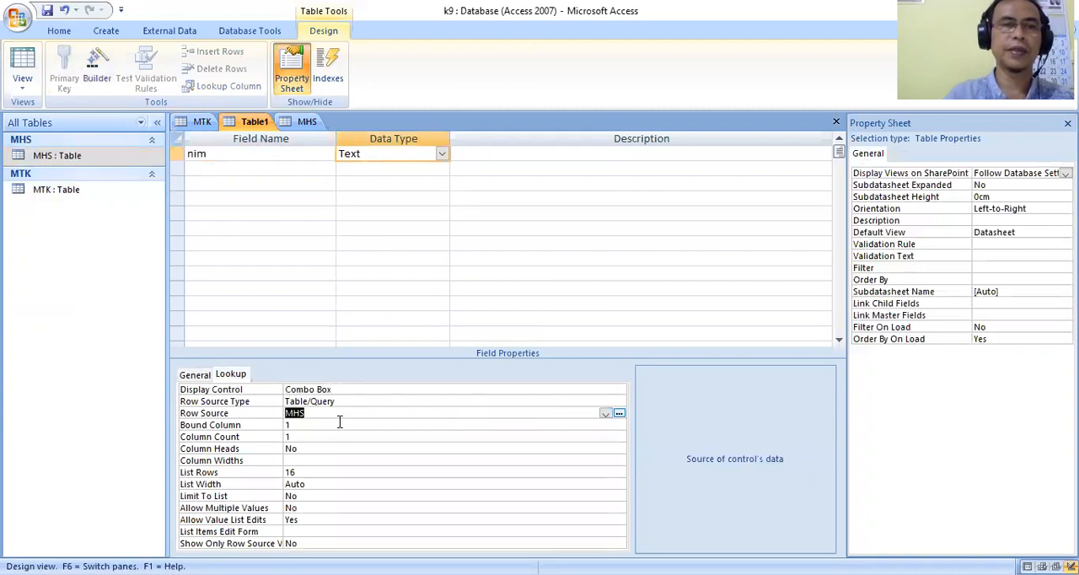
pyautogui.click(196, 374)
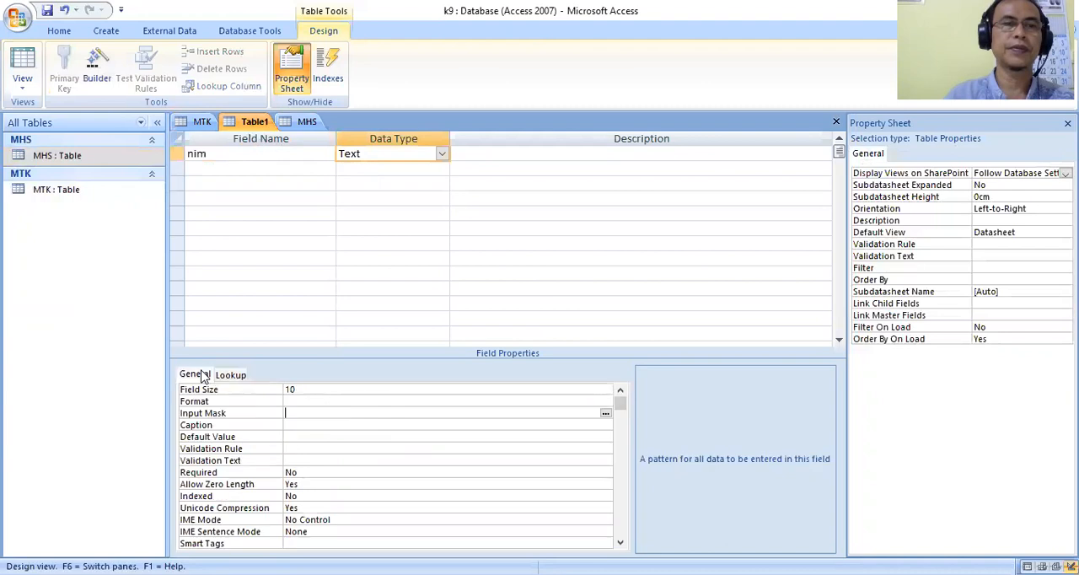
# Add a kdmtk field of type Text with field size 6 below nim.
pyautogui.click(204, 167)
pyautogui.write('kd tmk')
pyautogui.press('BackSpace')
pyautogui.press('BackSpace')
pyautogui.press('BackSpace')
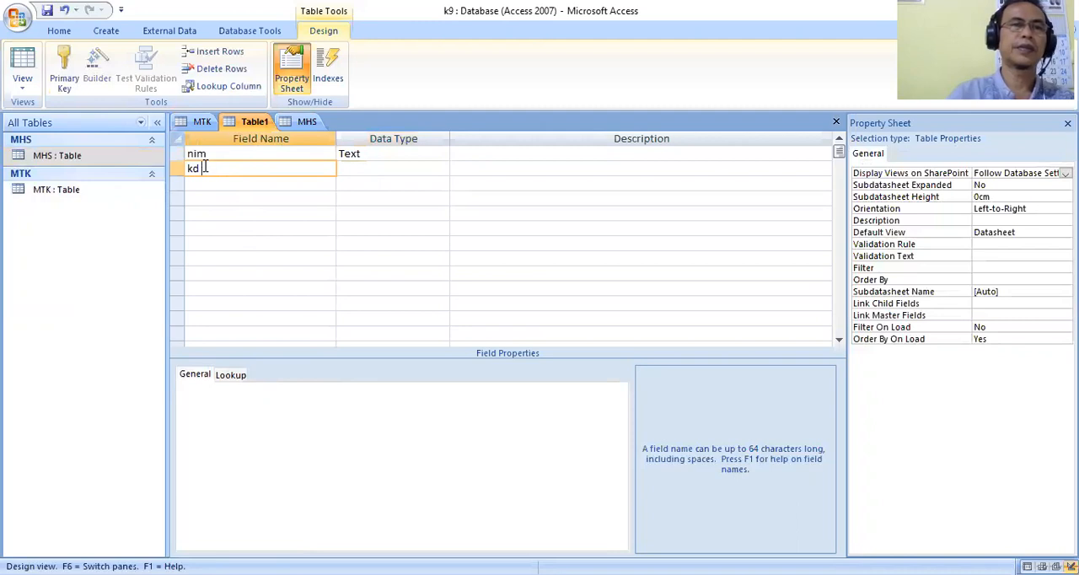
pyautogui.write('tk')
pyautogui.press('Tab')
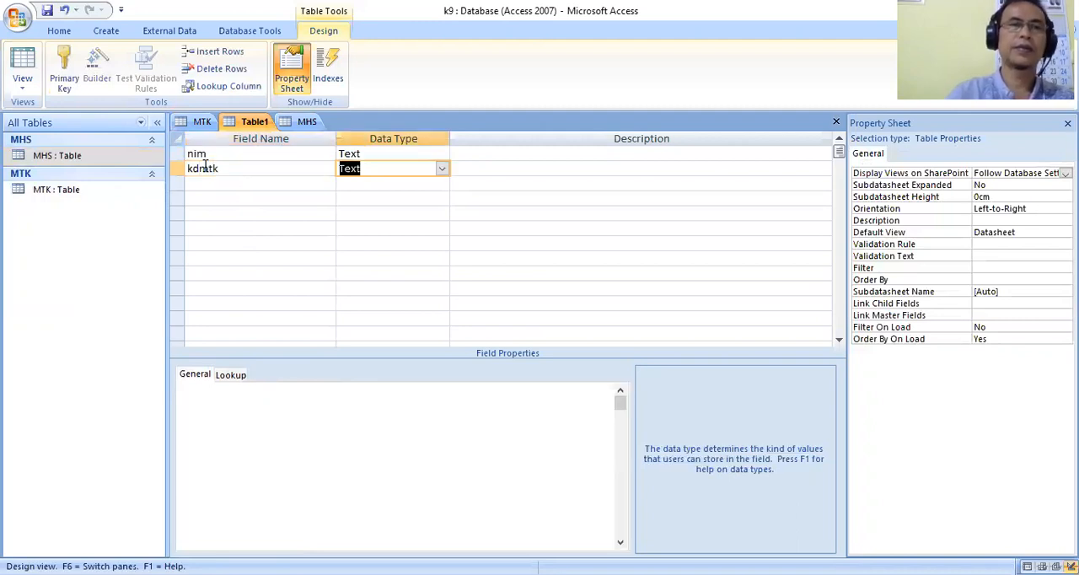
pyautogui.click(310, 389)
pyautogui.moveTo(277, 384); pyautogui.dragTo(256, 382)
pyautogui.write('6')
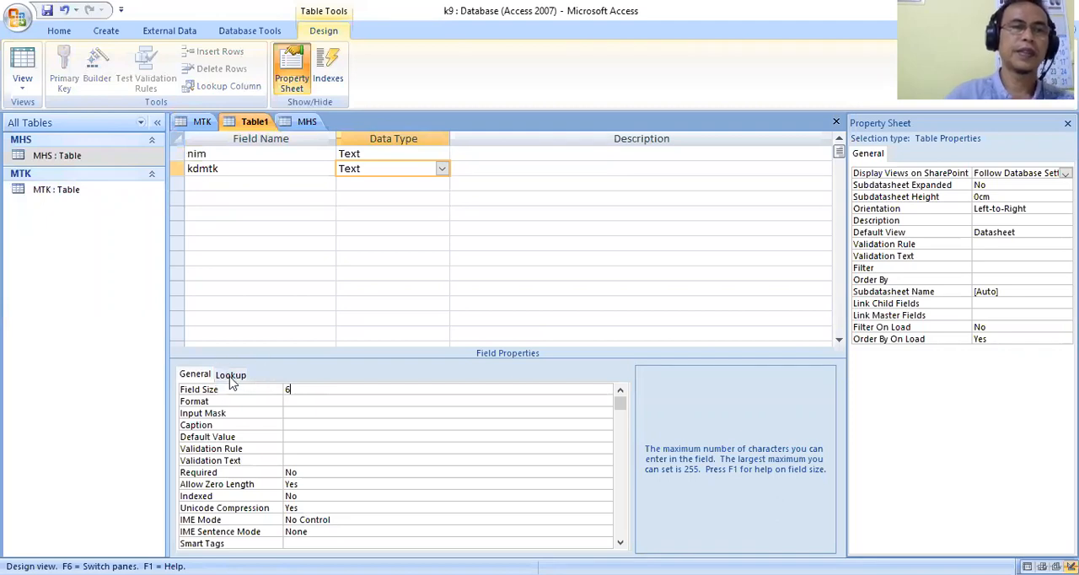
# Set the kdmtk field's lookup display control to Combo Box with the MTK table as its row source.
pyautogui.click(229, 375)
pyautogui.click(620, 393)
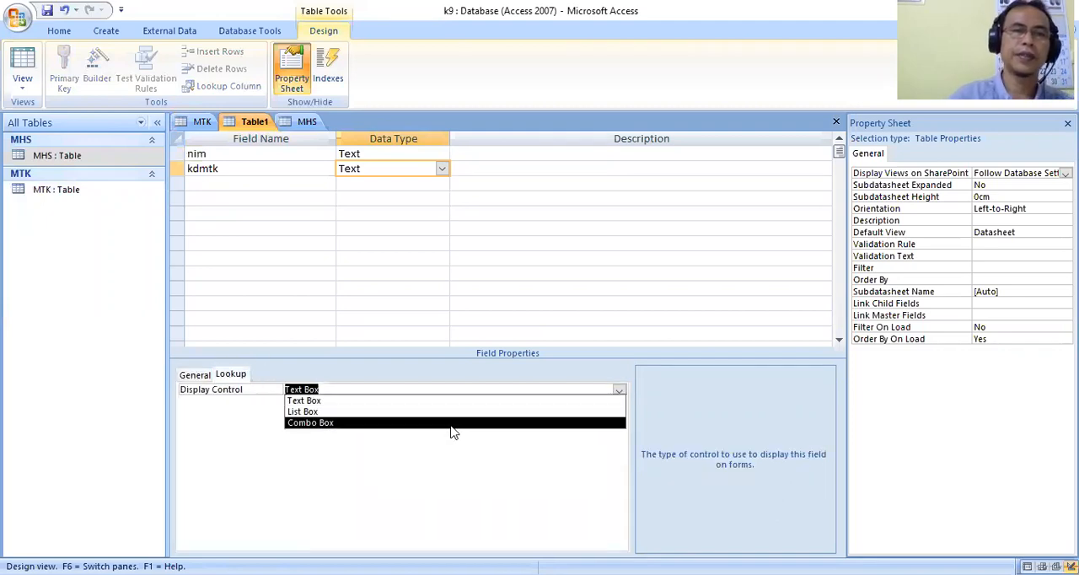
pyautogui.click(453, 422)
pyautogui.click(536, 412)
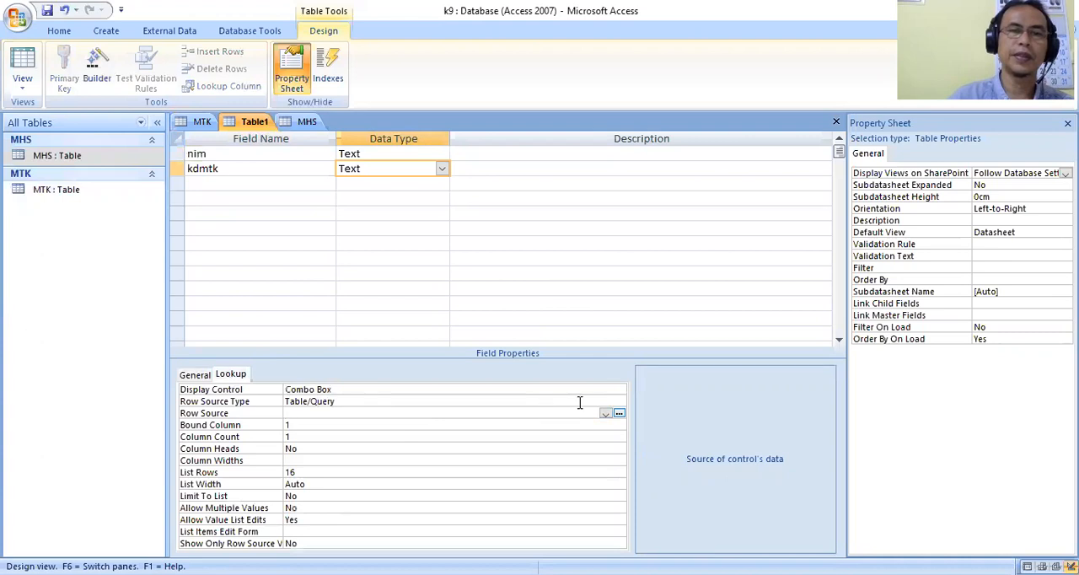
pyautogui.click(604, 415)
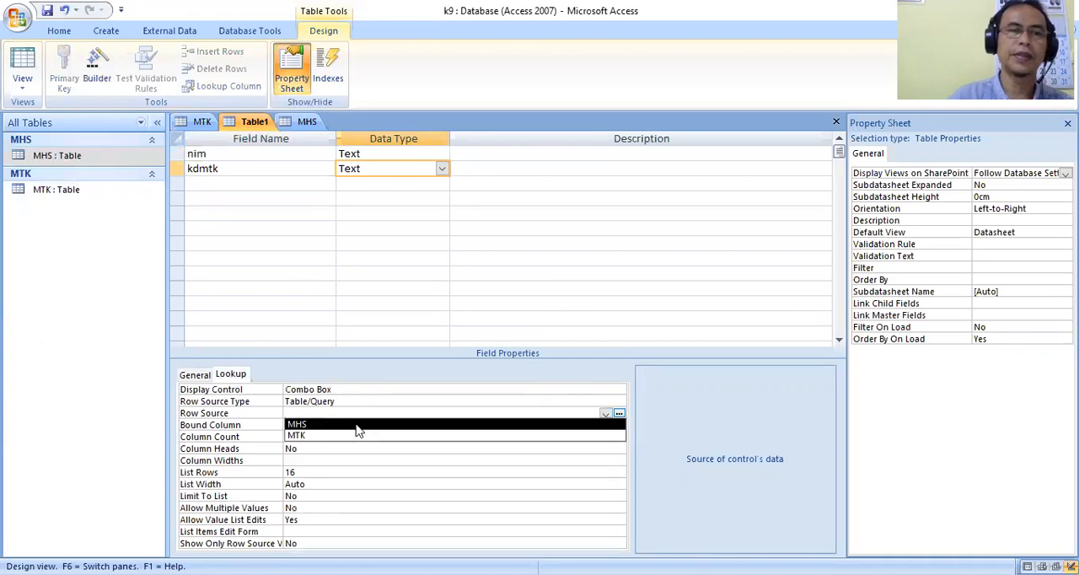
pyautogui.click(351, 435)
pyautogui.click(192, 377)
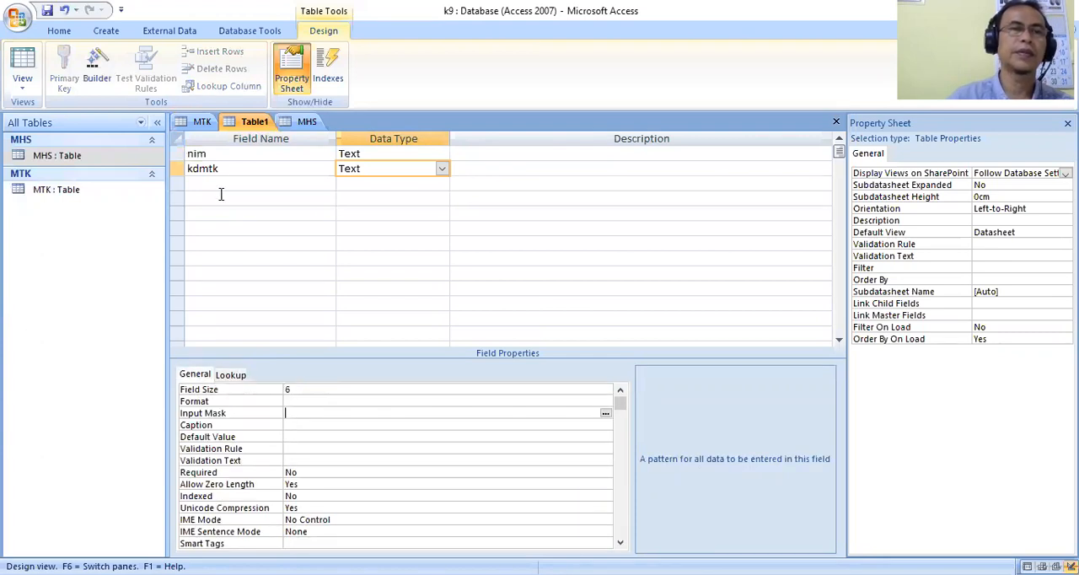
# Add a NABS field of type Text with field size 3 below kdmtk.
pyautogui.click(217, 184)
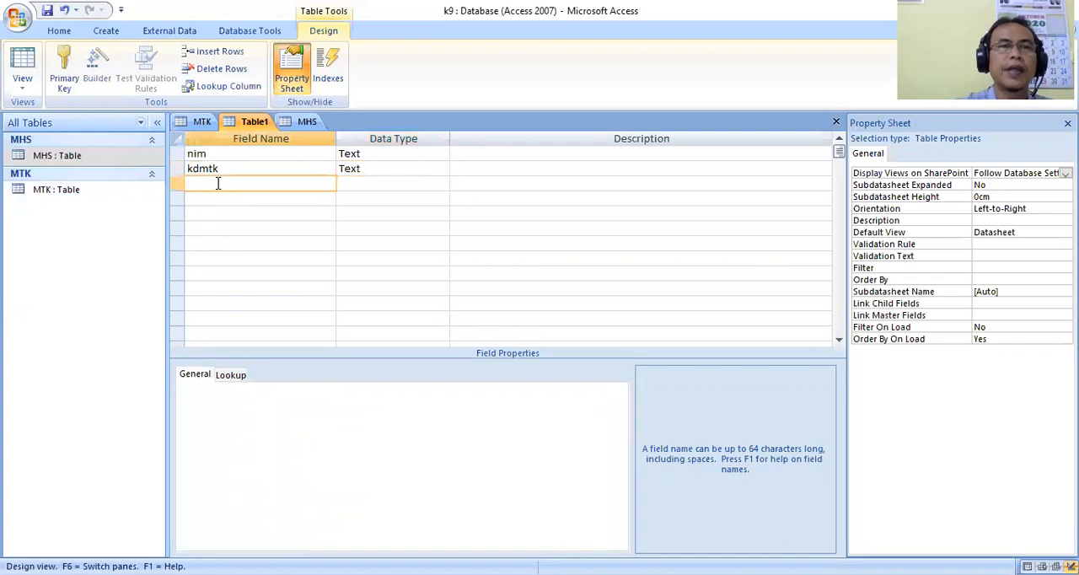
pyautogui.write('N')
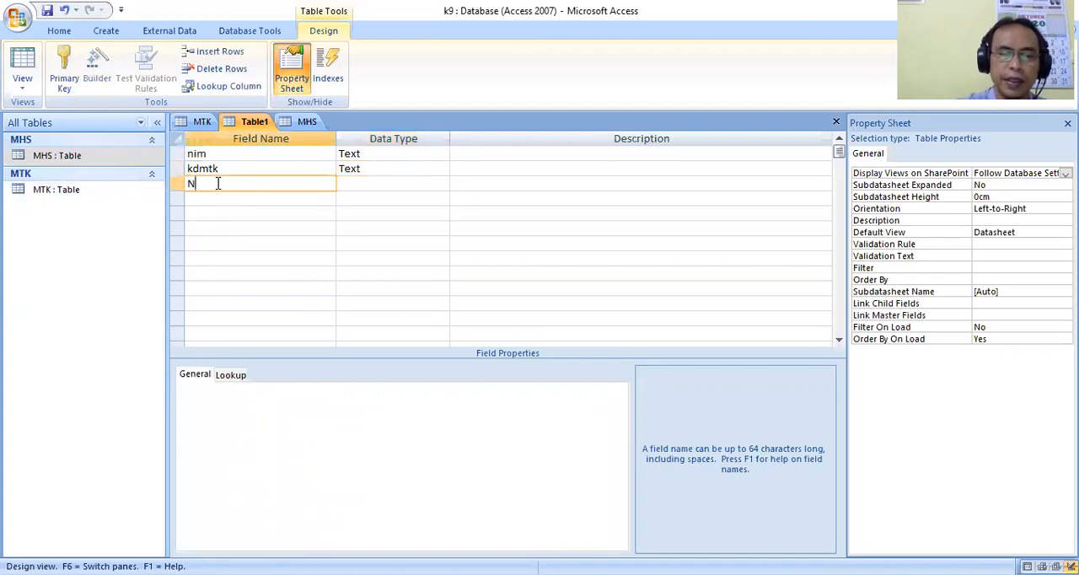
pyautogui.write('ABS')
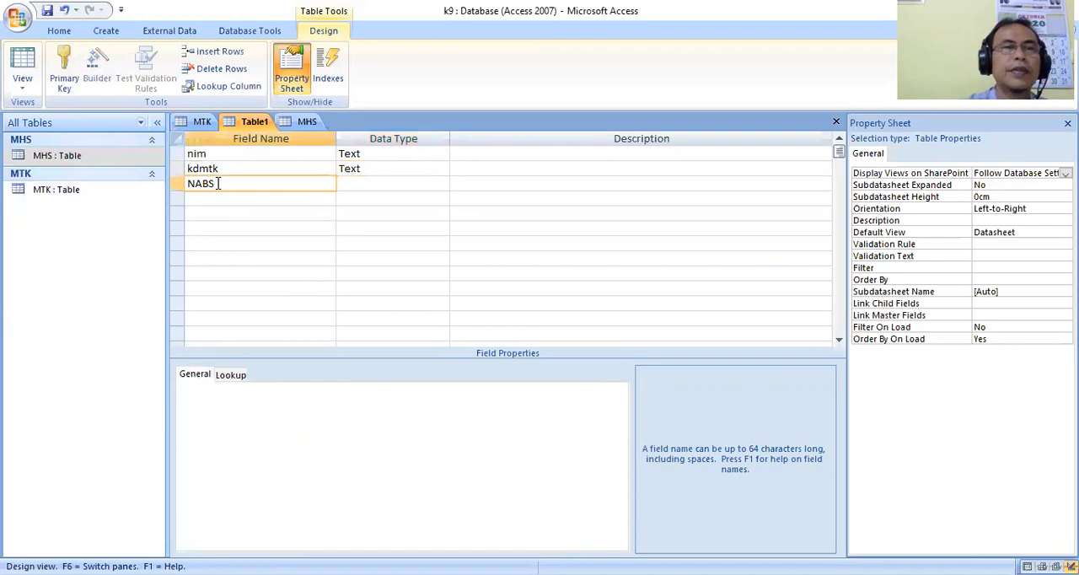
pyautogui.press('Tab')
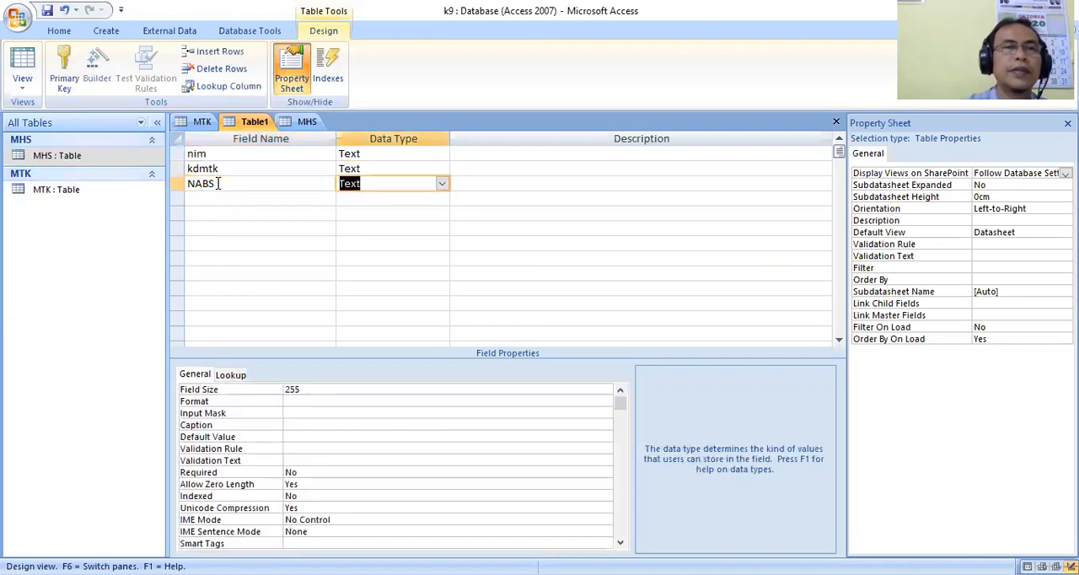
pyautogui.doubleClick(320, 390)
pyautogui.write('3')
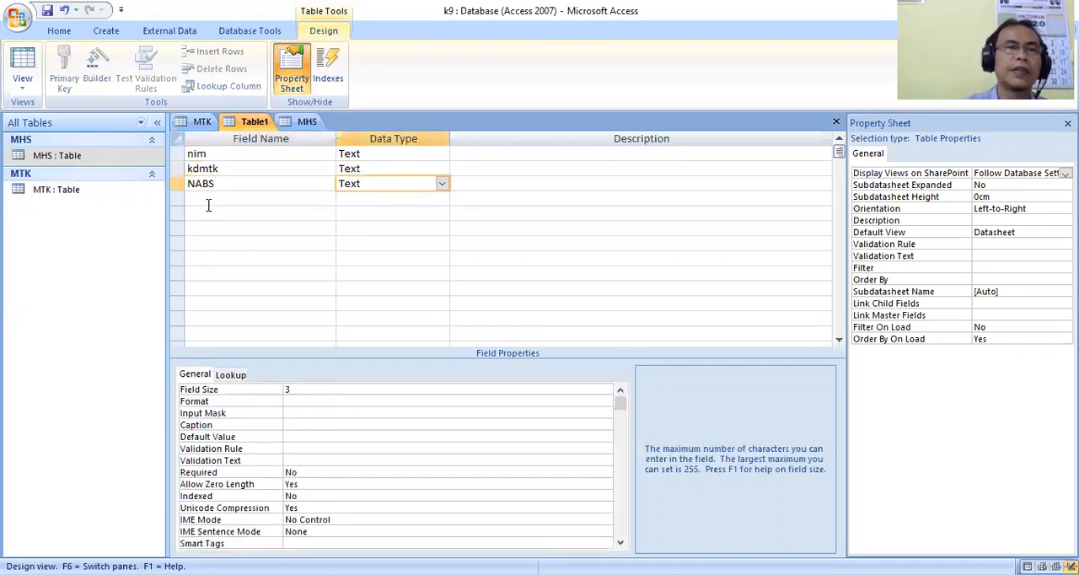
# Add an ntgs field of type Text with field size 3 below NABS.
pyautogui.click(208, 197)
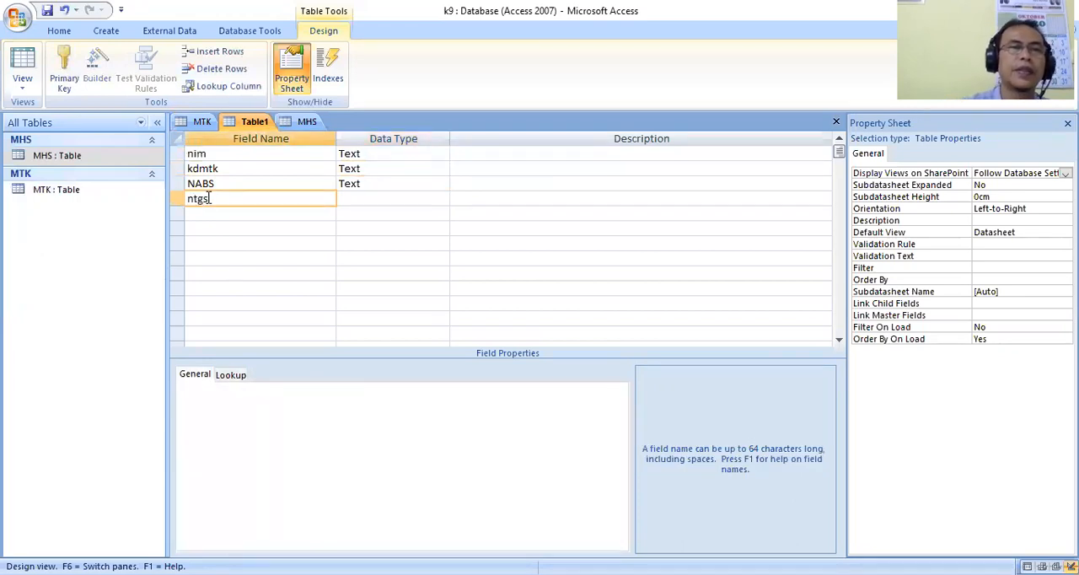
pyautogui.click(358, 199)
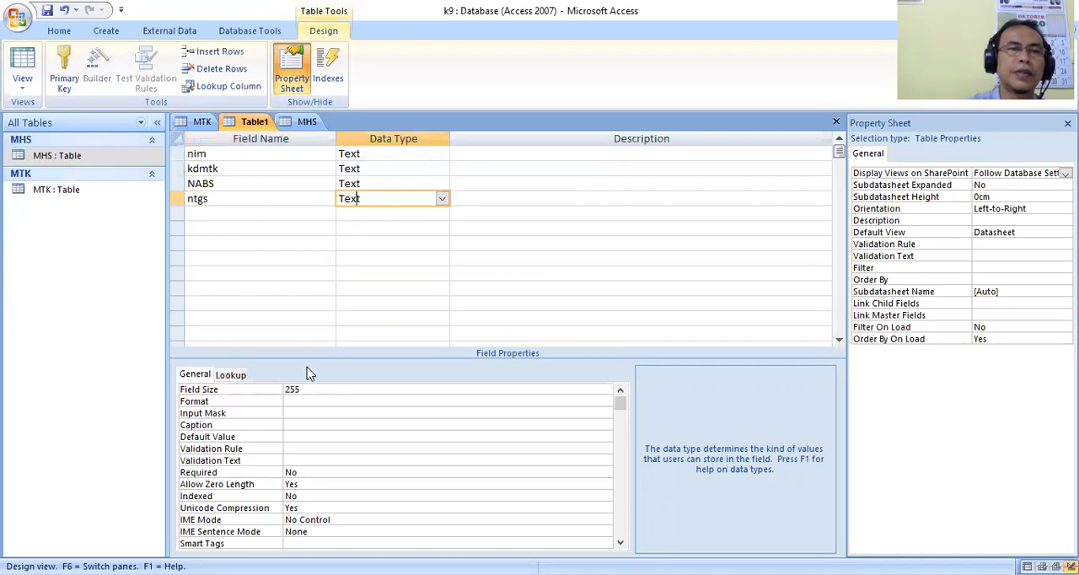
pyautogui.doubleClick(313, 389)
pyautogui.write('3')
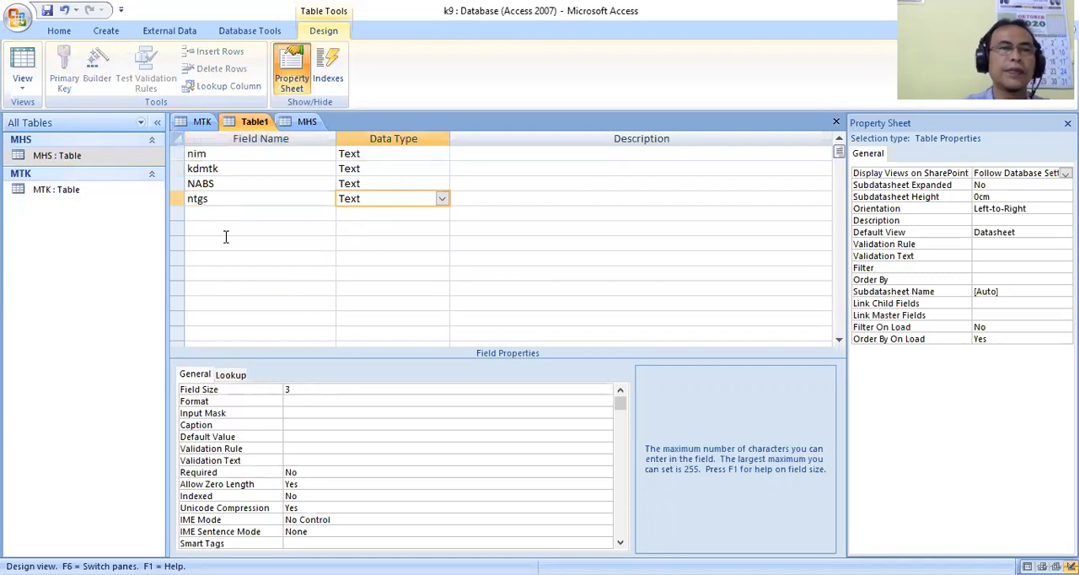
# Add an nprak field of type Text below ntgs.
pyautogui.click(214, 214)
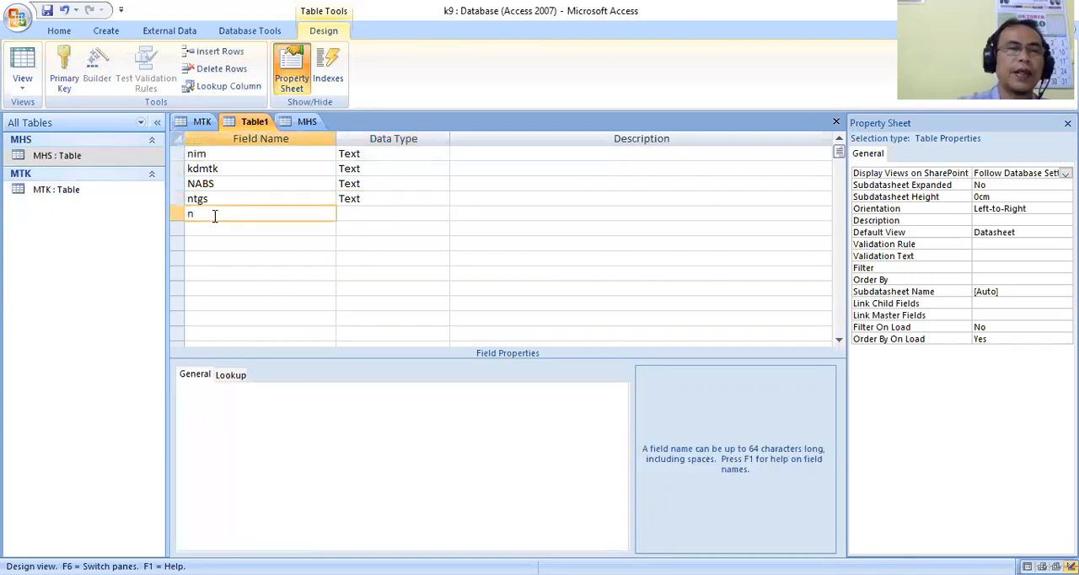
pyautogui.write('nprak')
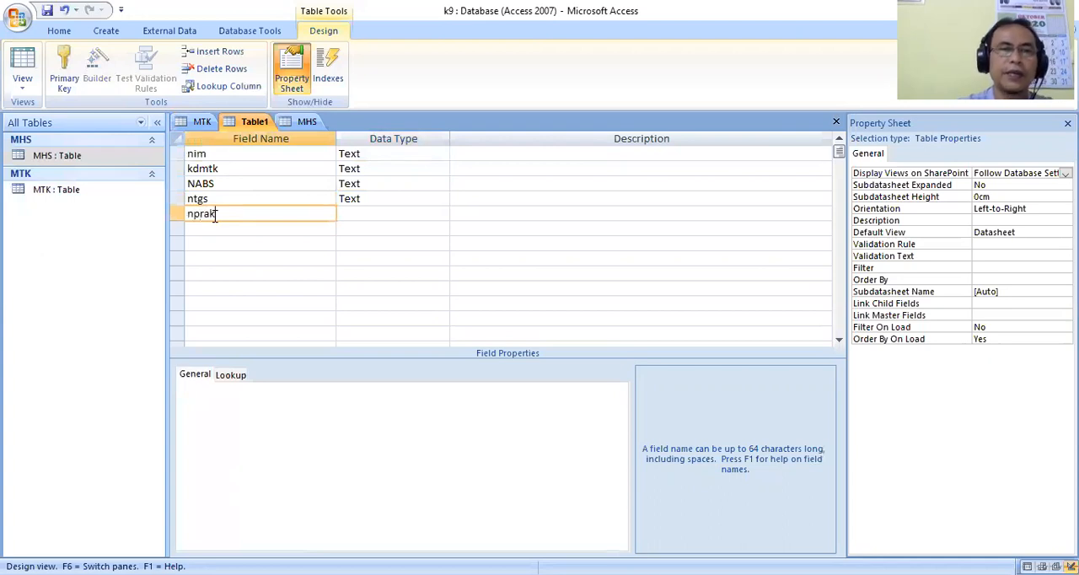
pyautogui.press('Tab')
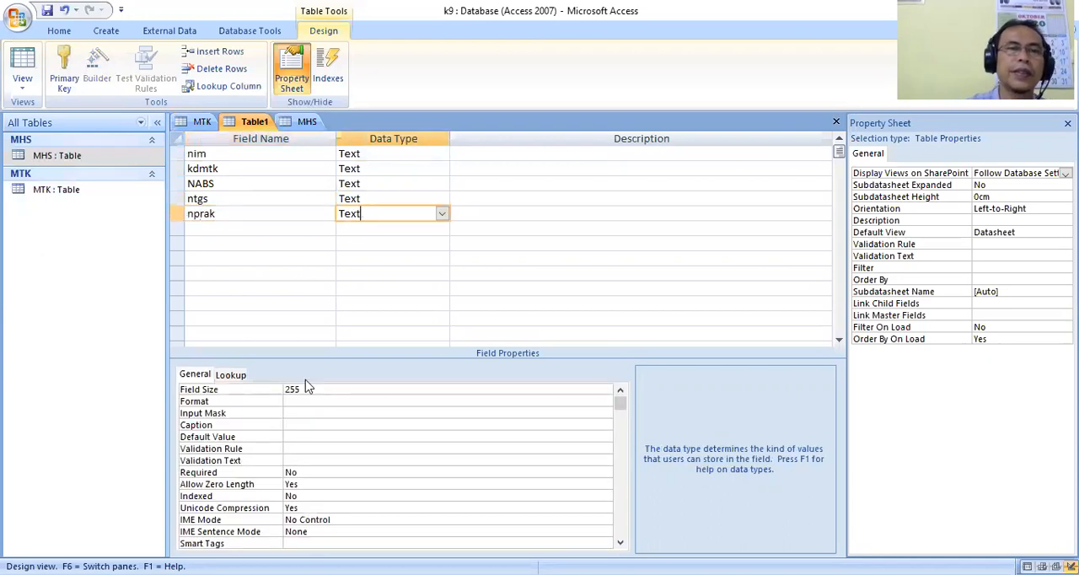
# Add an nquiz field of type Text below nprak.
pyautogui.click(216, 231)
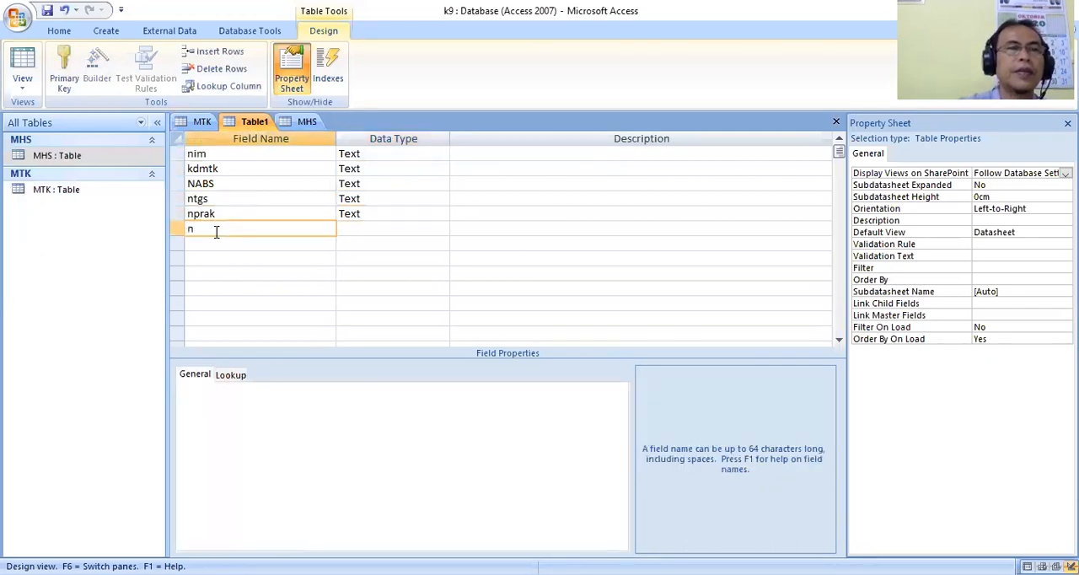
pyautogui.write('nqyuiz')
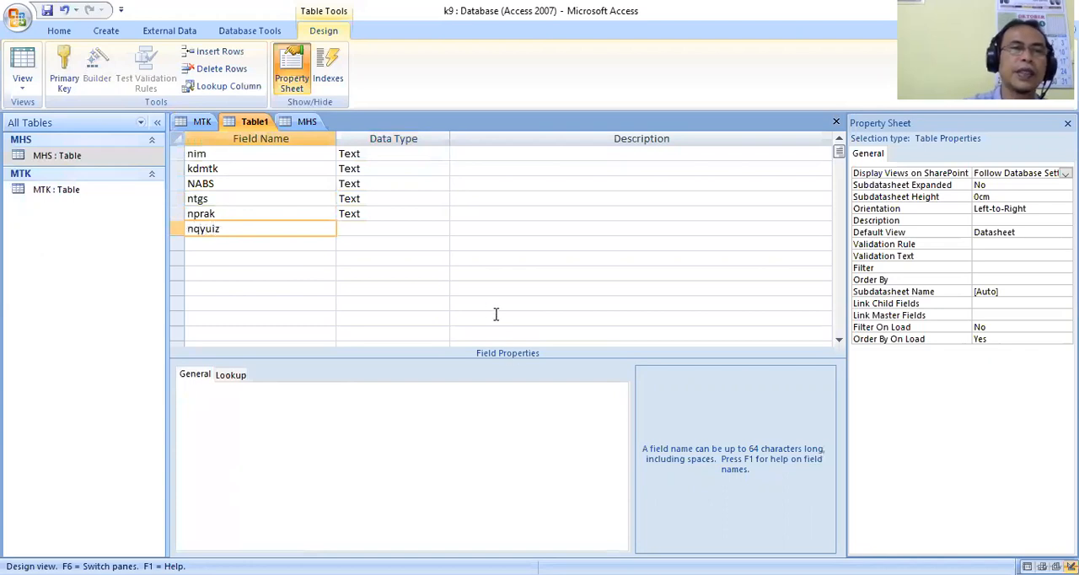
pyautogui.click(206, 232)
pyautogui.press('BackSpace')
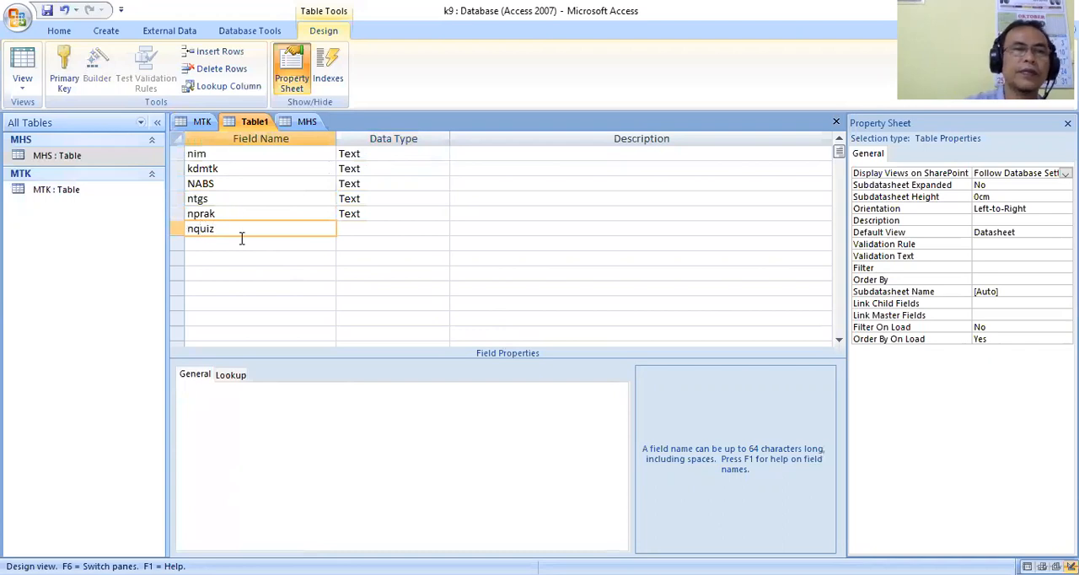
pyautogui.click(357, 229)
pyautogui.click(308, 388)
# Add a nuts field of type Text with field size 3 below nquiz.
pyautogui.click(206, 244)
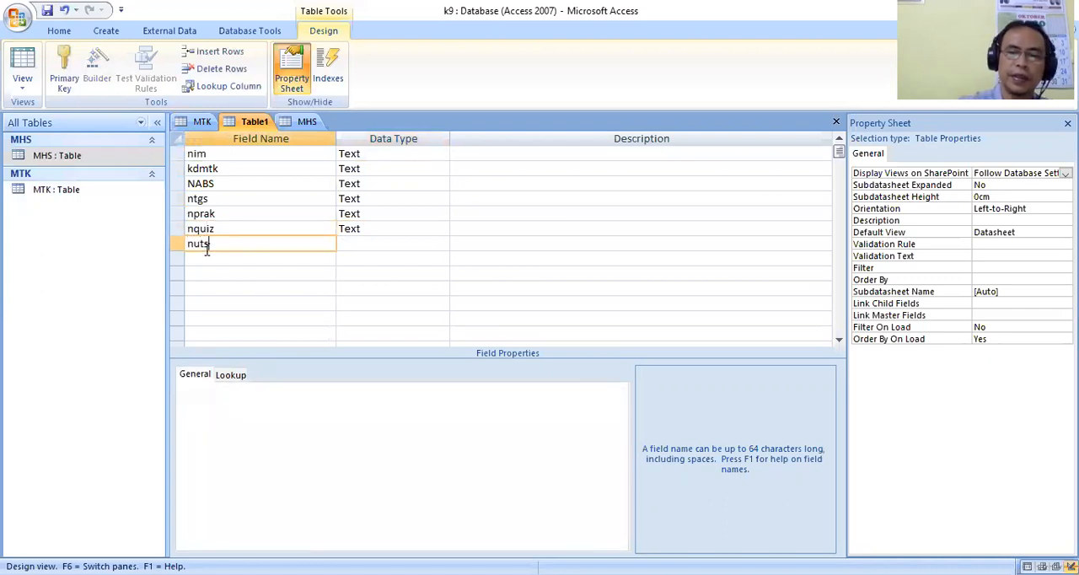
pyautogui.press('Tab')
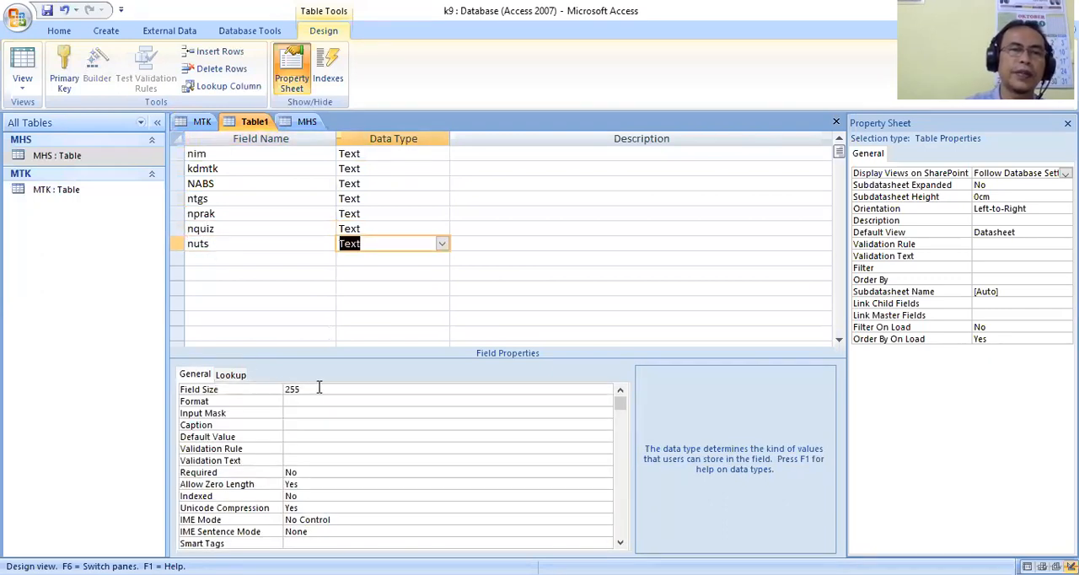
pyautogui.doubleClick(273, 389)
pyautogui.write('3')
# Add a nuas field of type Text with field size 3 below nuts.
pyautogui.click(217, 255)
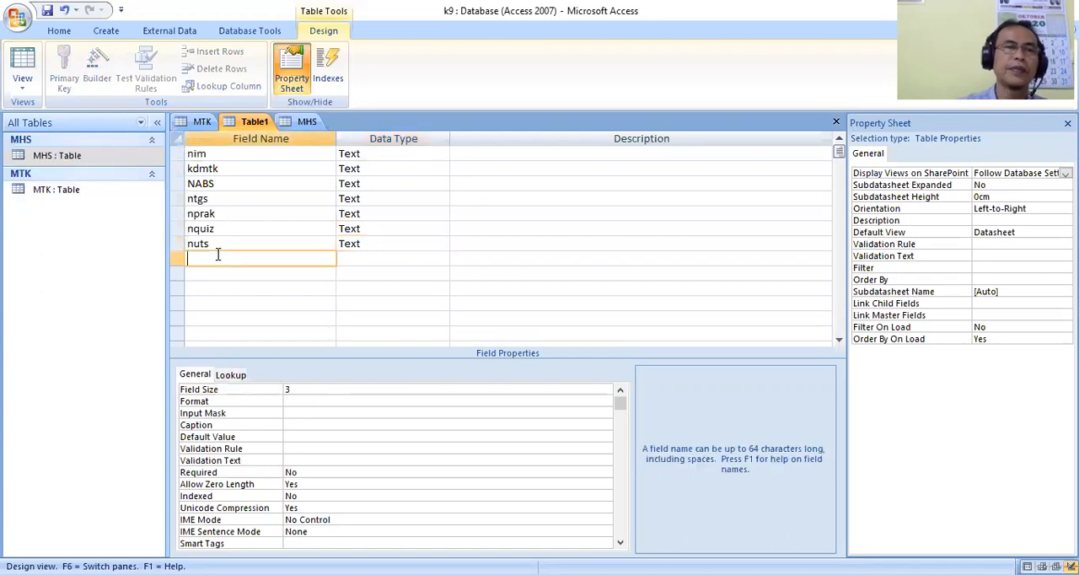
pyautogui.write('nuas')
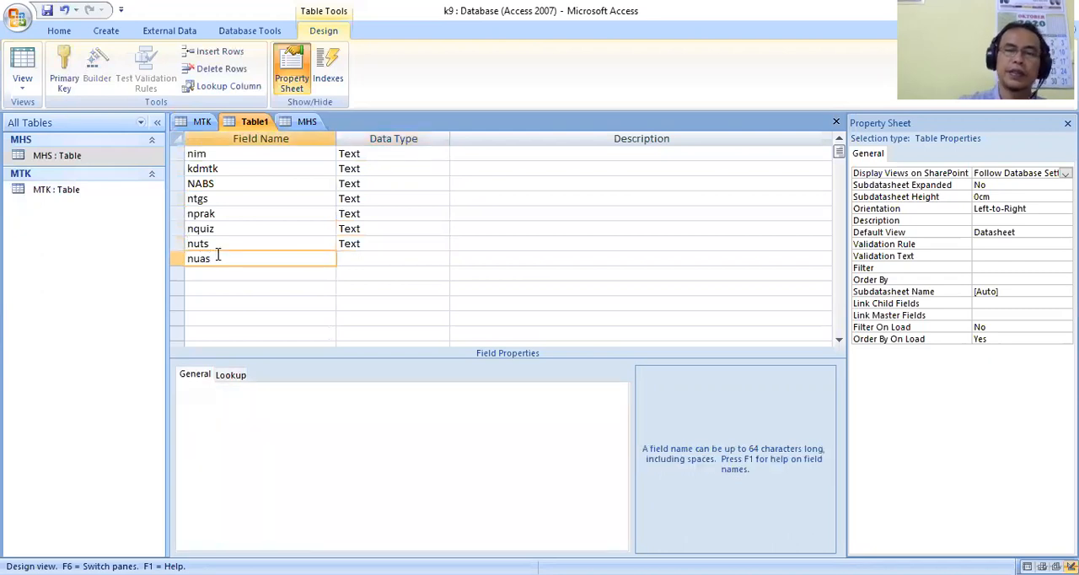
pyautogui.press('Return')
pyautogui.moveTo(314, 391); pyautogui.dragTo(224, 380)
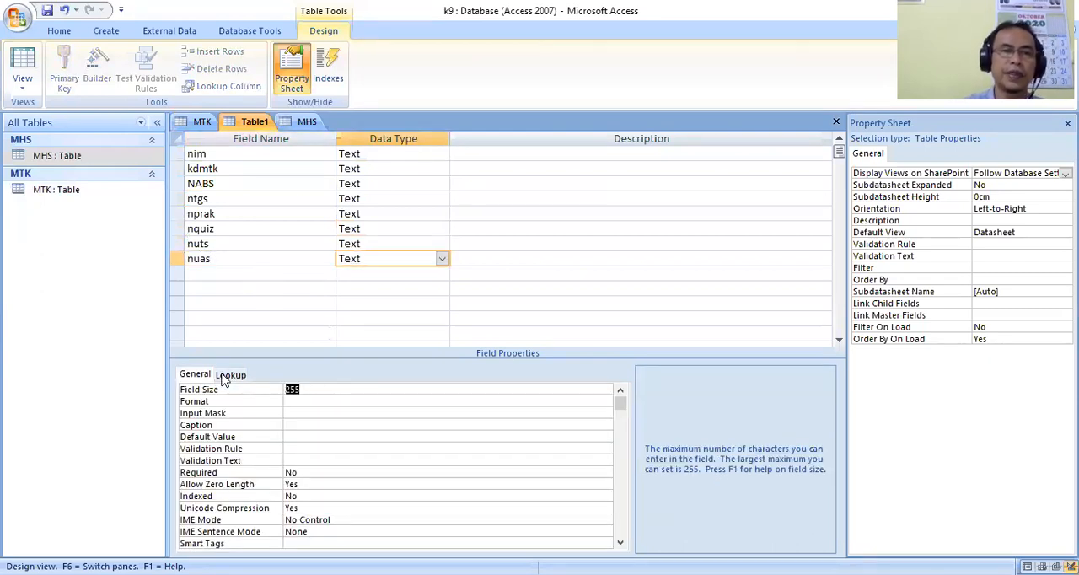
pyautogui.write('3')
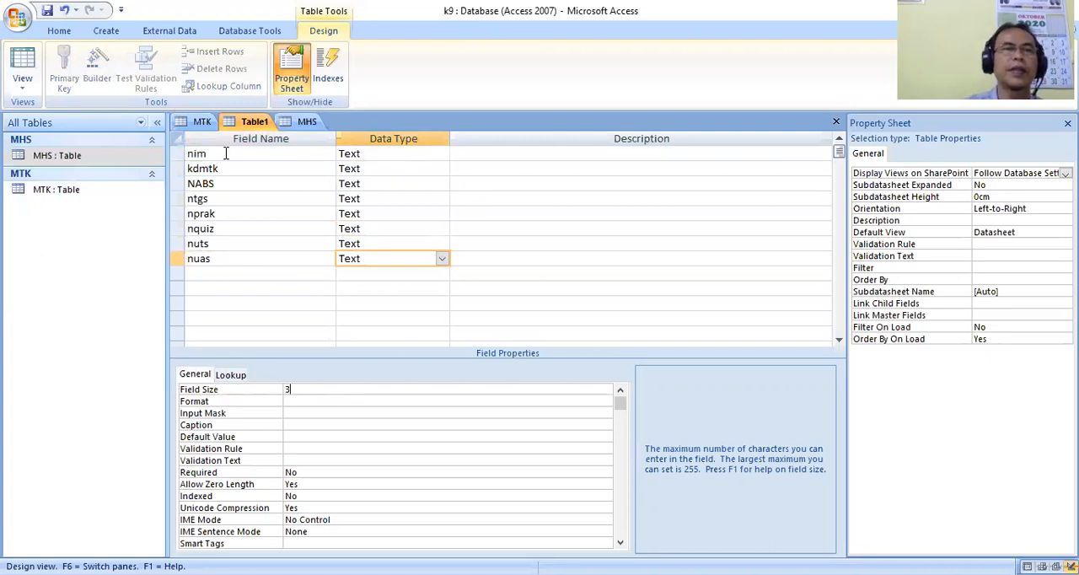
# Save the new table as nilai without a primary key, and close all open tables.
pyautogui.click(47, 10)
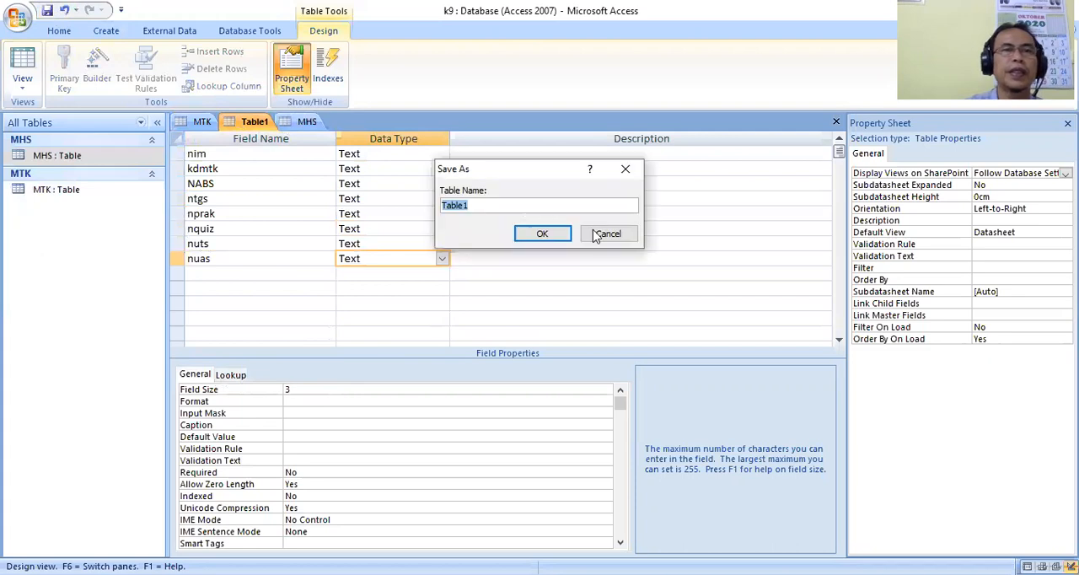
pyautogui.write('nilai')
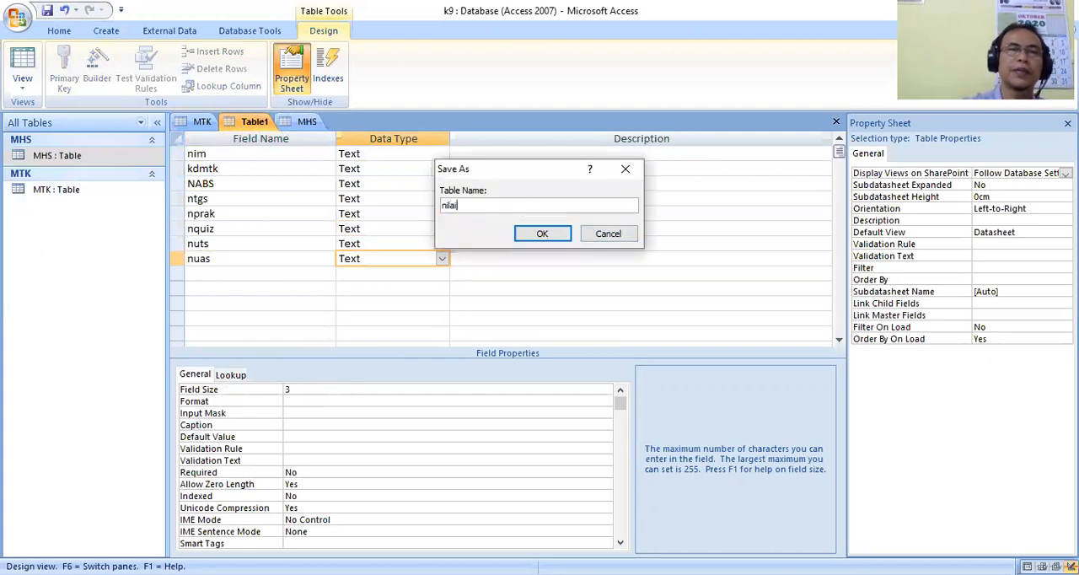
pyautogui.click(544, 236)
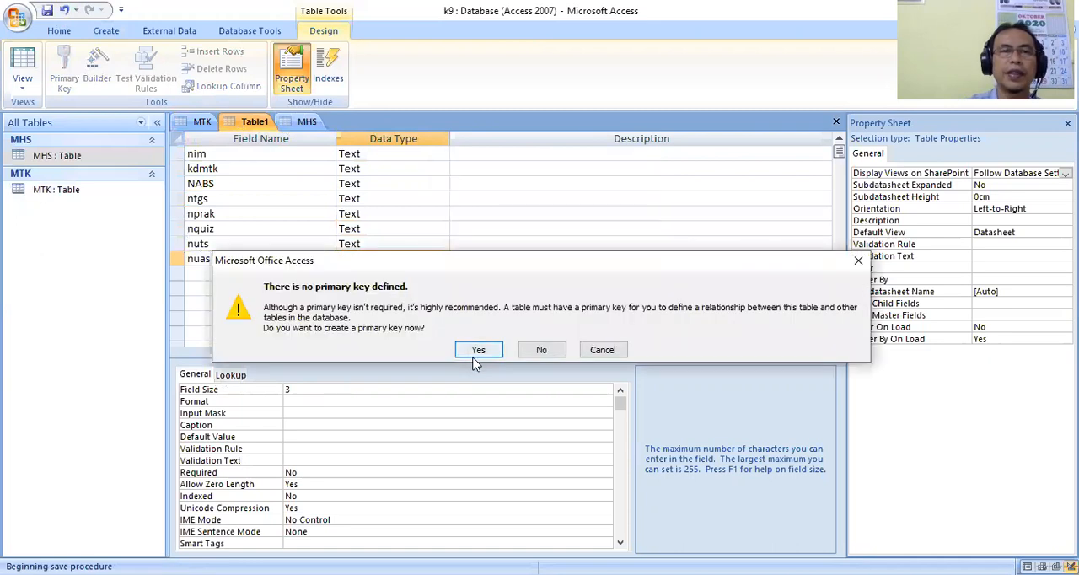
pyautogui.click(540, 350)
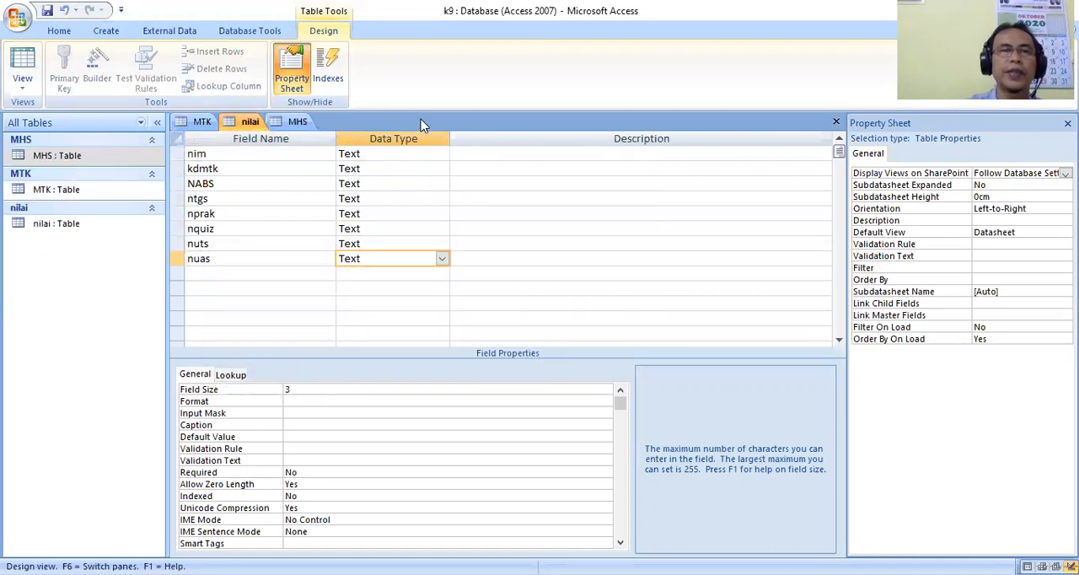
pyautogui.rightClick(279, 125)
pyautogui.click(212, 167)
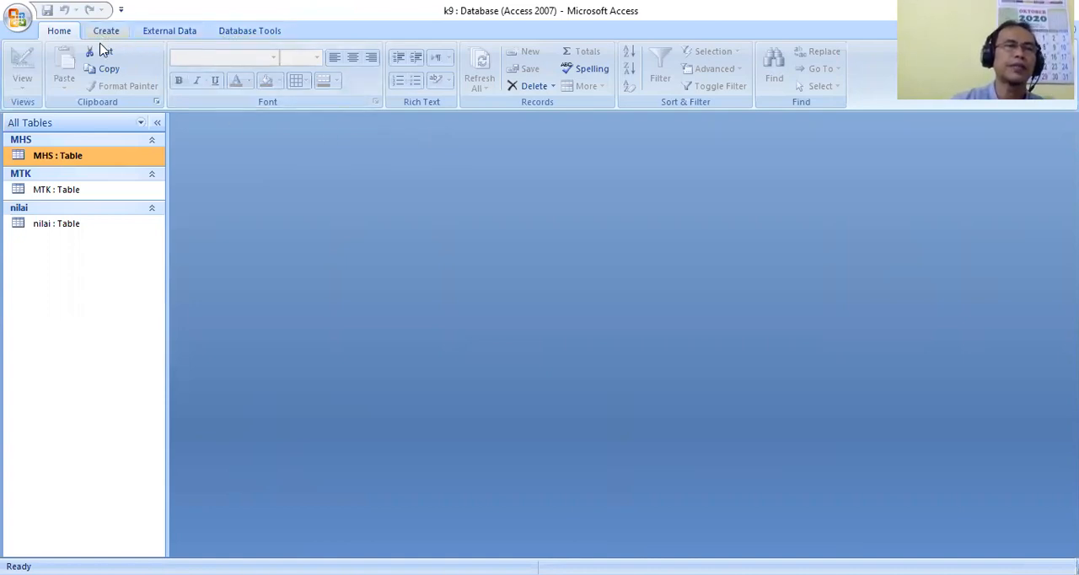
# Open the database relationships and add the MHS, MTK and nilai tables to the layout.
pyautogui.click(244, 35)
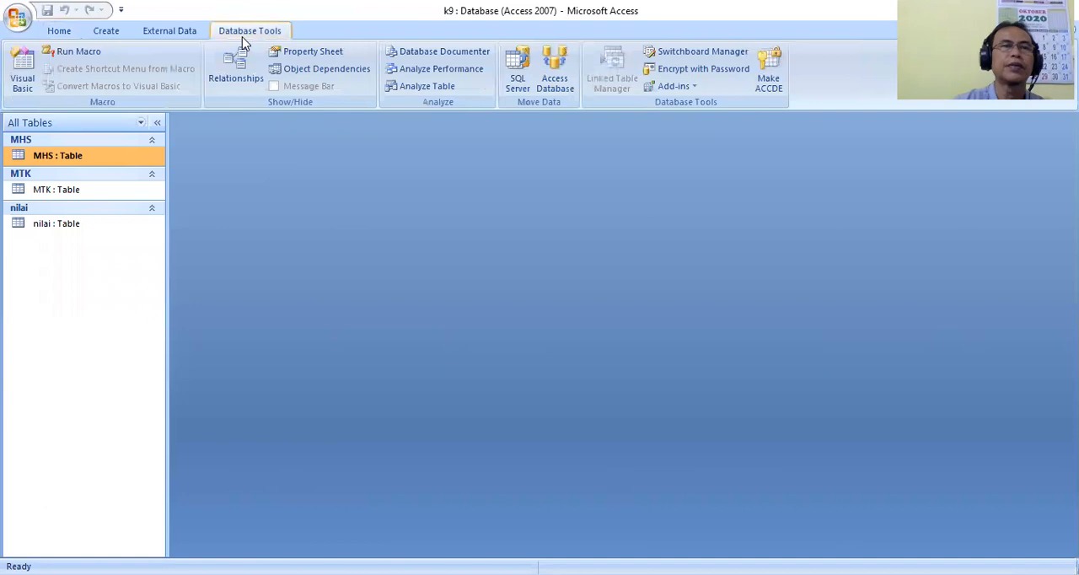
pyautogui.click(237, 80)
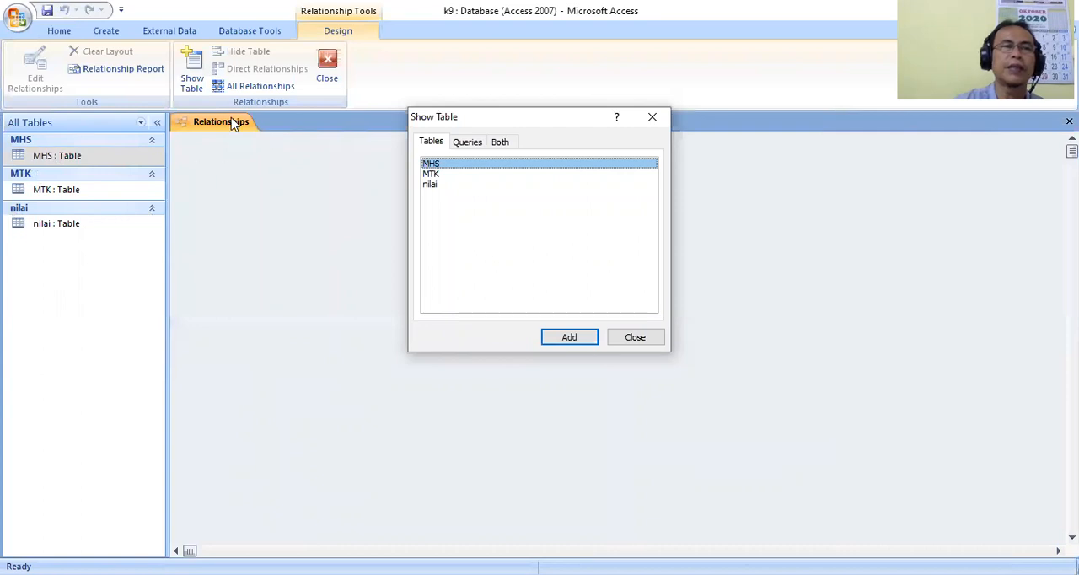
pyautogui.keyDown('shift'); pyautogui.click(446, 185); pyautogui.keyUp('shift')
pyautogui.click(577, 338)
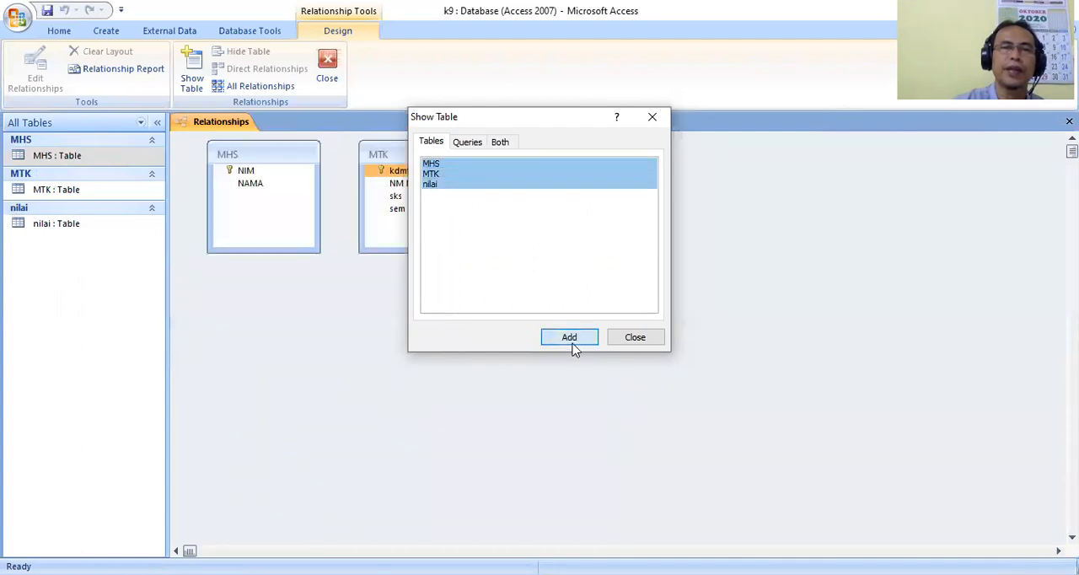
pyautogui.click(650, 344)
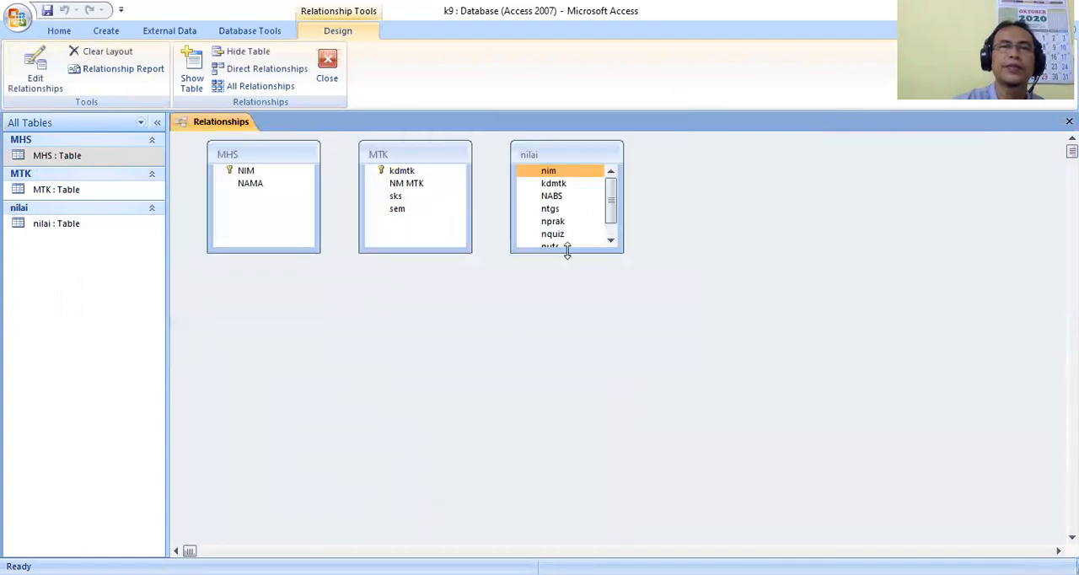
# Arrange the relationship layout with nilai between MHS and MTK, enlarging nilai to fit all its fields and shortening MHS.
pyautogui.moveTo(567, 252); pyautogui.dragTo(568, 278)
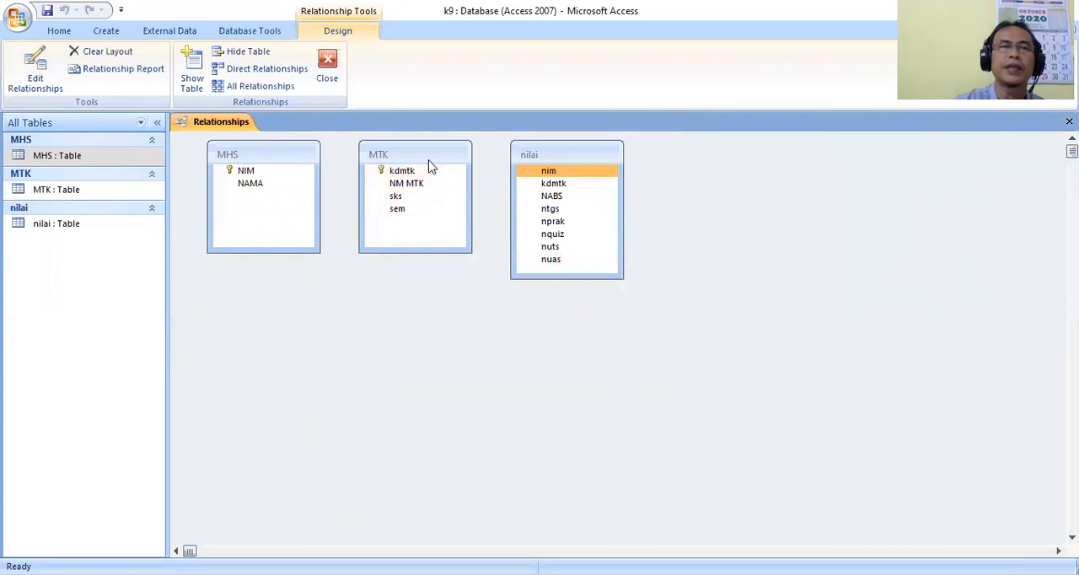
pyautogui.moveTo(408, 154); pyautogui.dragTo(733, 165)
pyautogui.moveTo(555, 153); pyautogui.dragTo(423, 152)
pyautogui.moveTo(742, 166); pyautogui.dragTo(624, 167)
pyautogui.moveTo(473, 154); pyautogui.dragTo(487, 160)
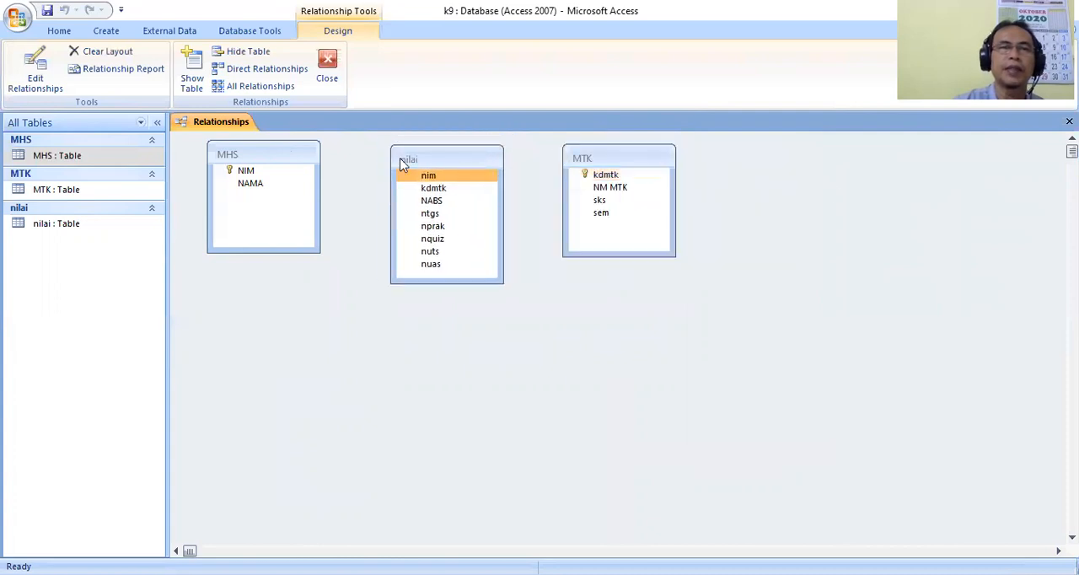
pyautogui.moveTo(287, 162); pyautogui.dragTo(301, 170)
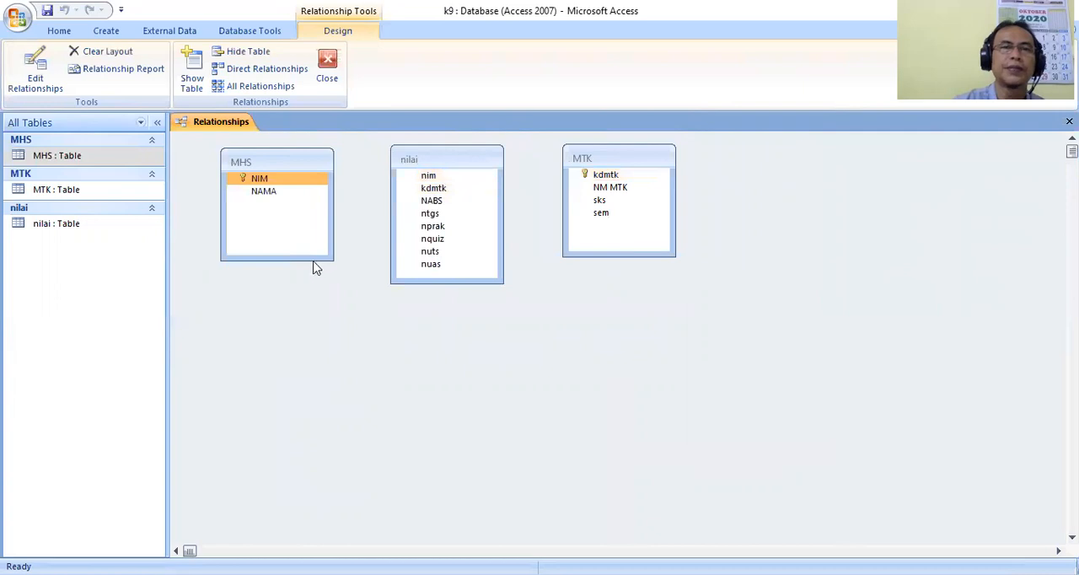
pyautogui.moveTo(304, 256); pyautogui.dragTo(307, 229)
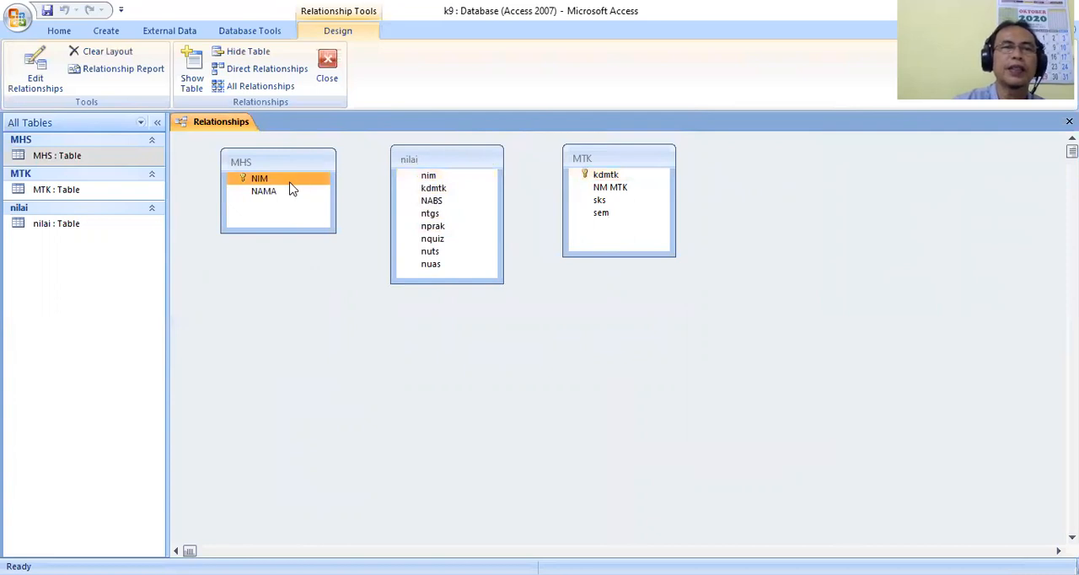
# Create one-to-many relationships from NIM in MHS to nim in nilai and from kdmtk in MTK to kdmtk in nilai, both enforcing referential integrity.
pyautogui.moveTo(294, 184); pyautogui.dragTo(424, 182)
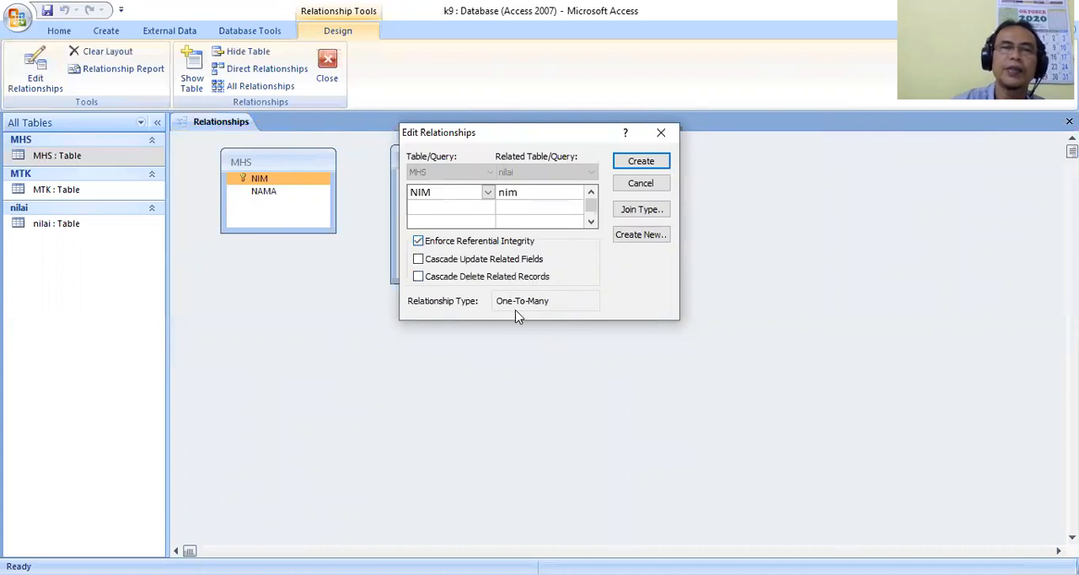
pyautogui.click(635, 160)
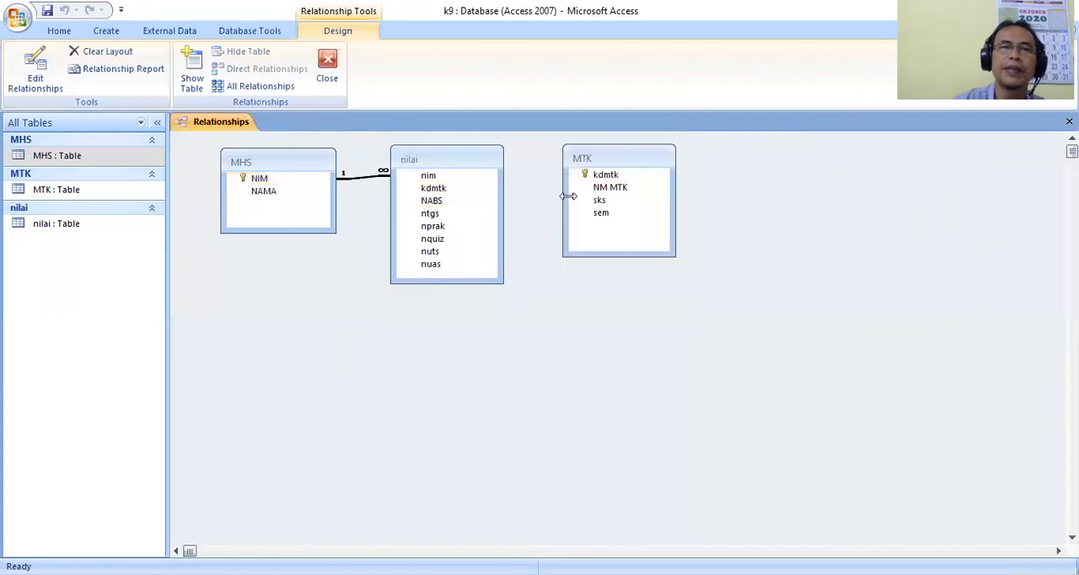
pyautogui.click(595, 177)
pyautogui.moveTo(600, 183); pyautogui.dragTo(440, 189)
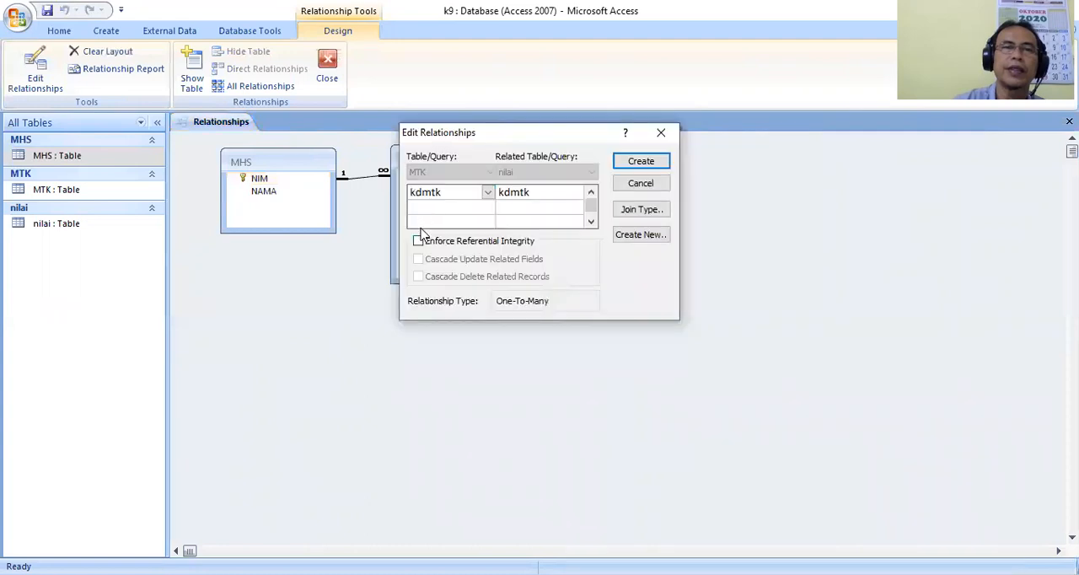
pyautogui.click(418, 242)
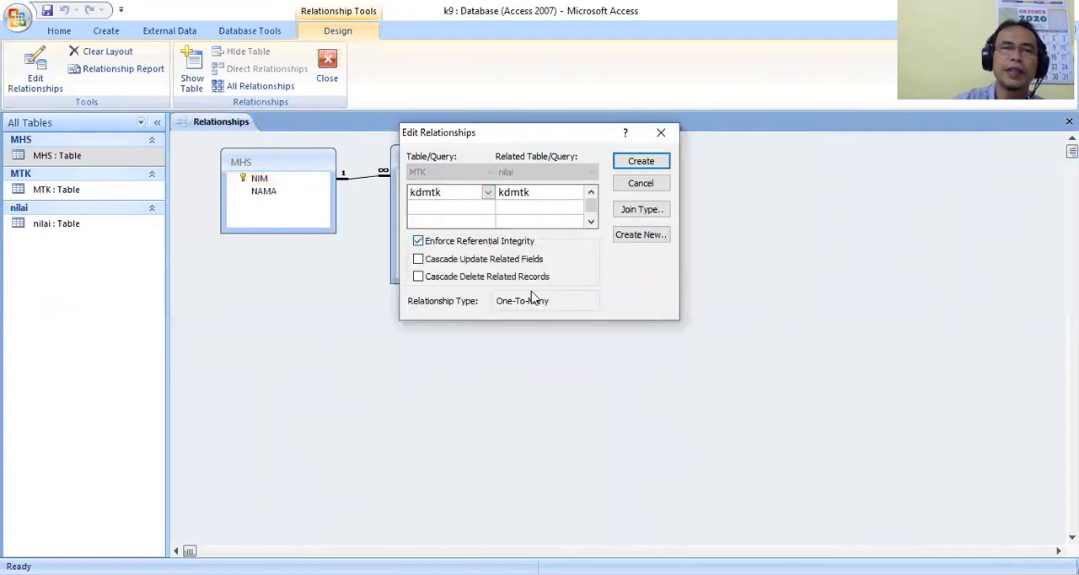
pyautogui.click(643, 164)
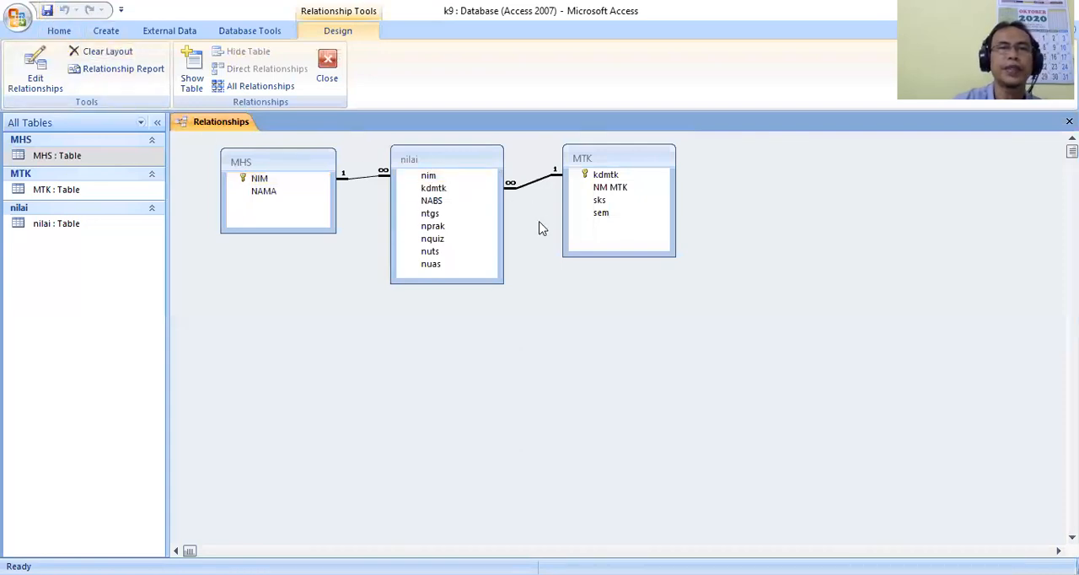
# Close the relationships layout.
pyautogui.click(585, 177)
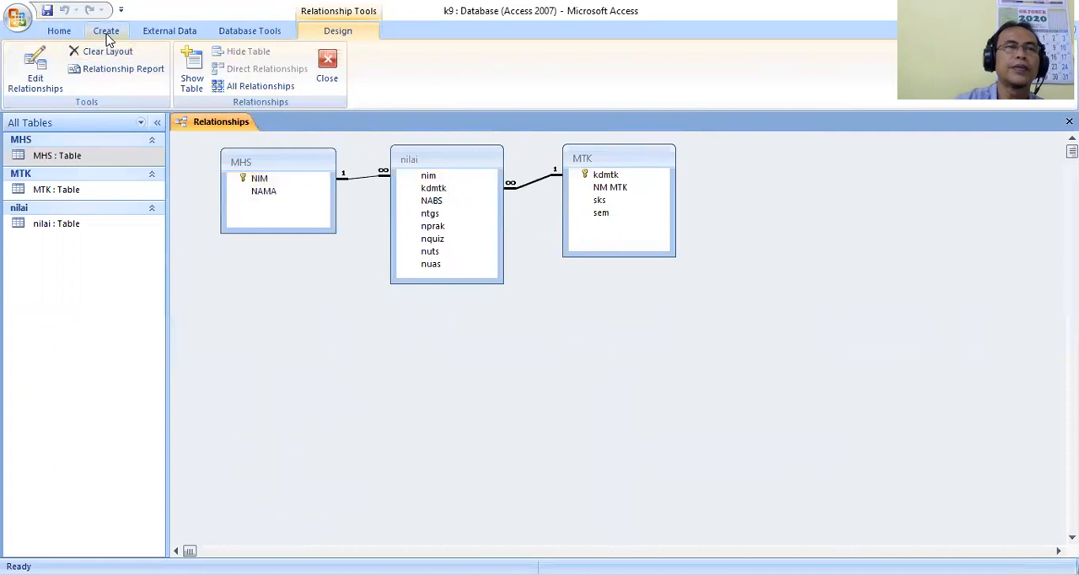
pyautogui.rightClick(214, 117)
pyautogui.click(188, 143)
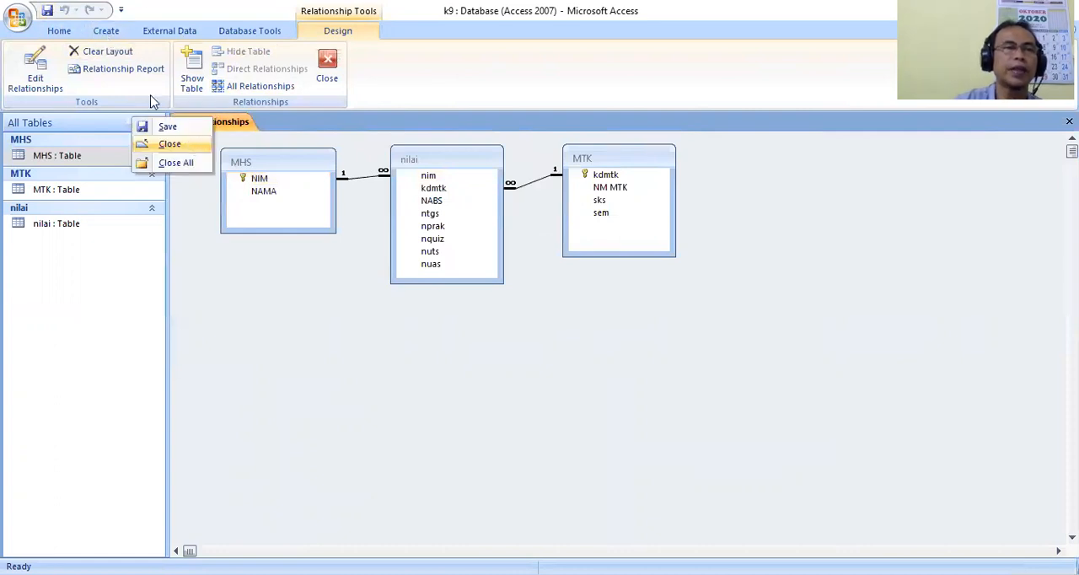
# Create a split form from the MHS table and narrow its NIM and NAMA fields to about 5.6 cm.
pyautogui.click(106, 34)
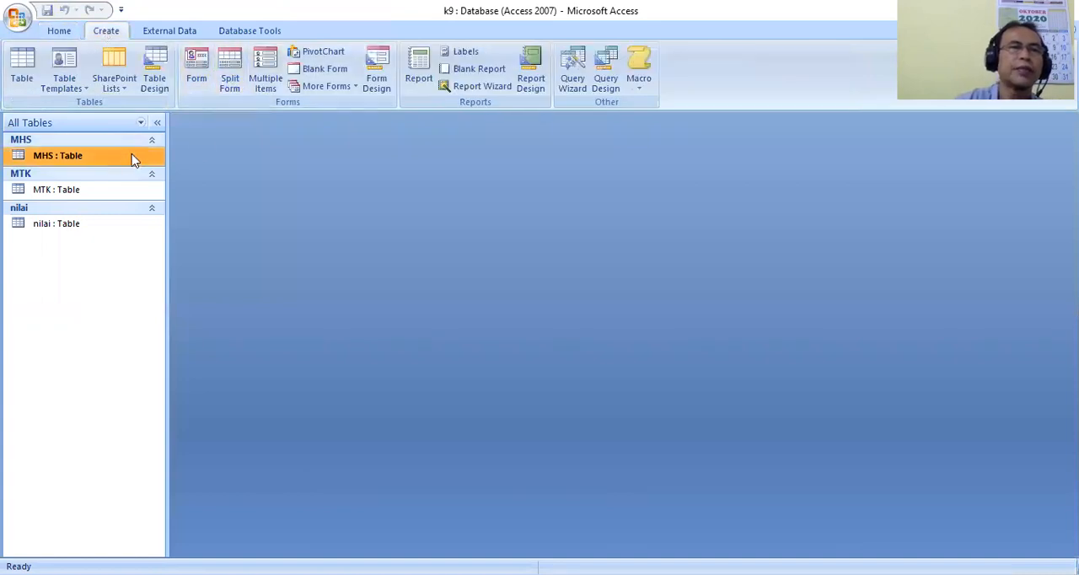
pyautogui.click(231, 83)
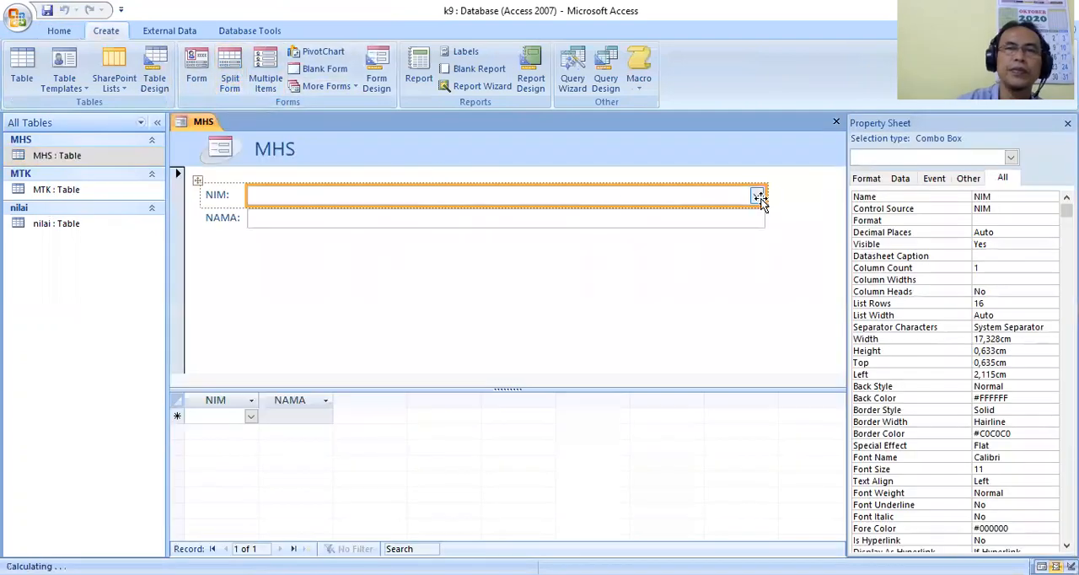
pyautogui.moveTo(764, 198); pyautogui.dragTo(417, 214)
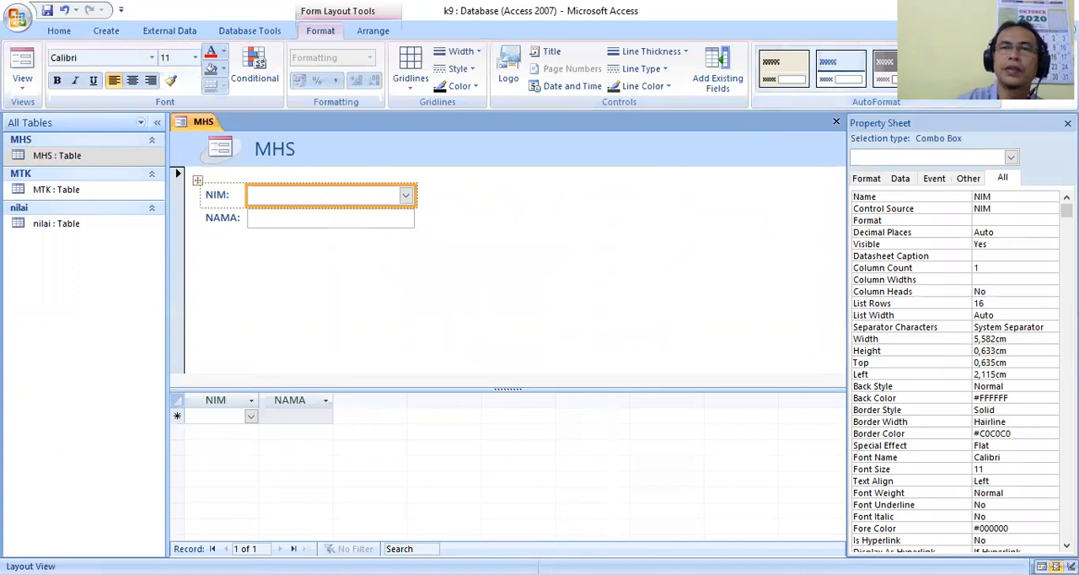
# Apply the AutoFormat style with the orange header to the MHS form and save it as form input mhs.
pyautogui.click(991, 86)
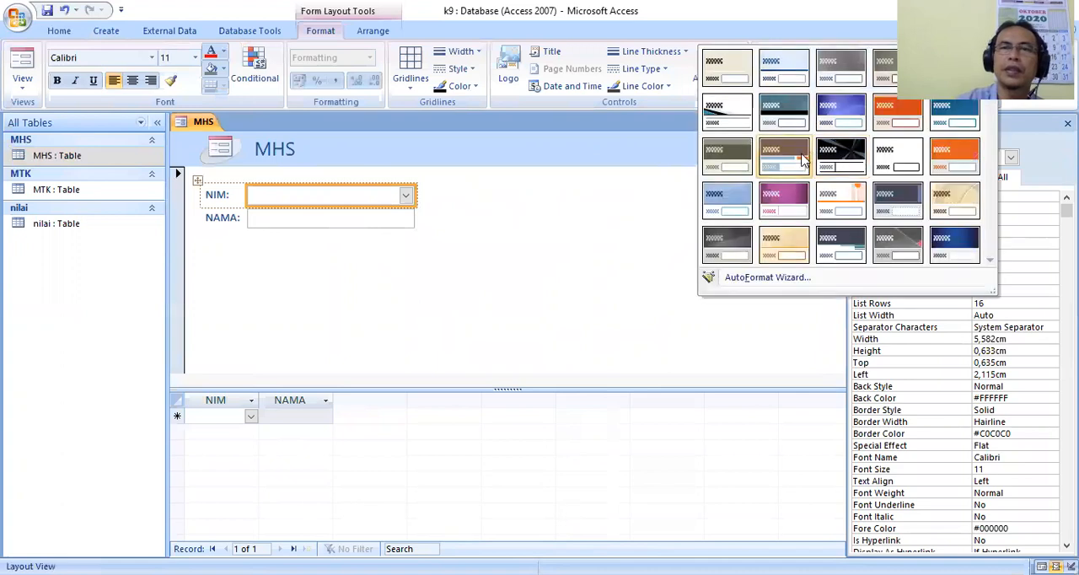
pyautogui.click(916, 125)
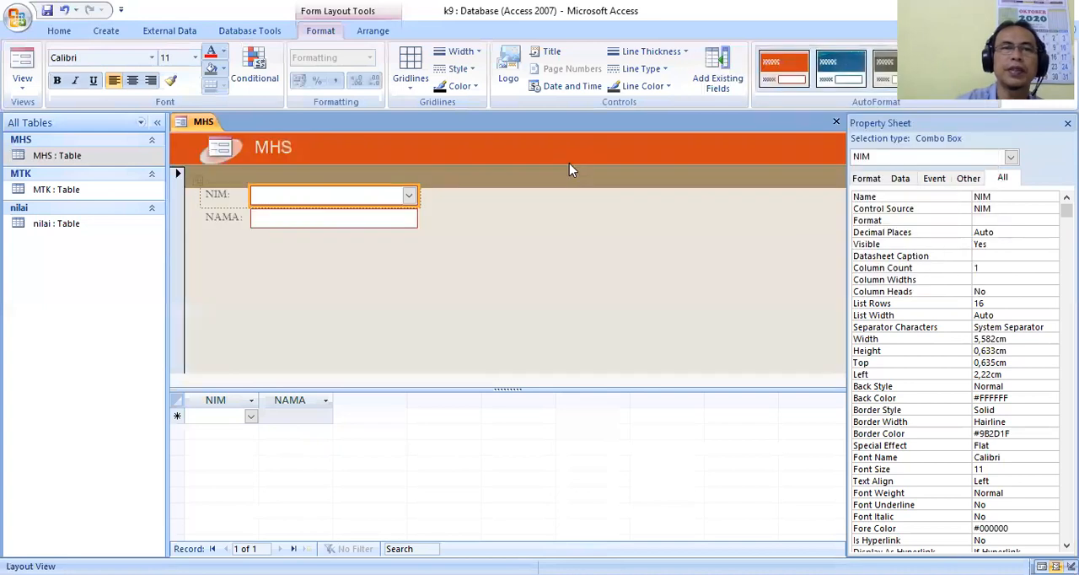
pyautogui.click(46, 11)
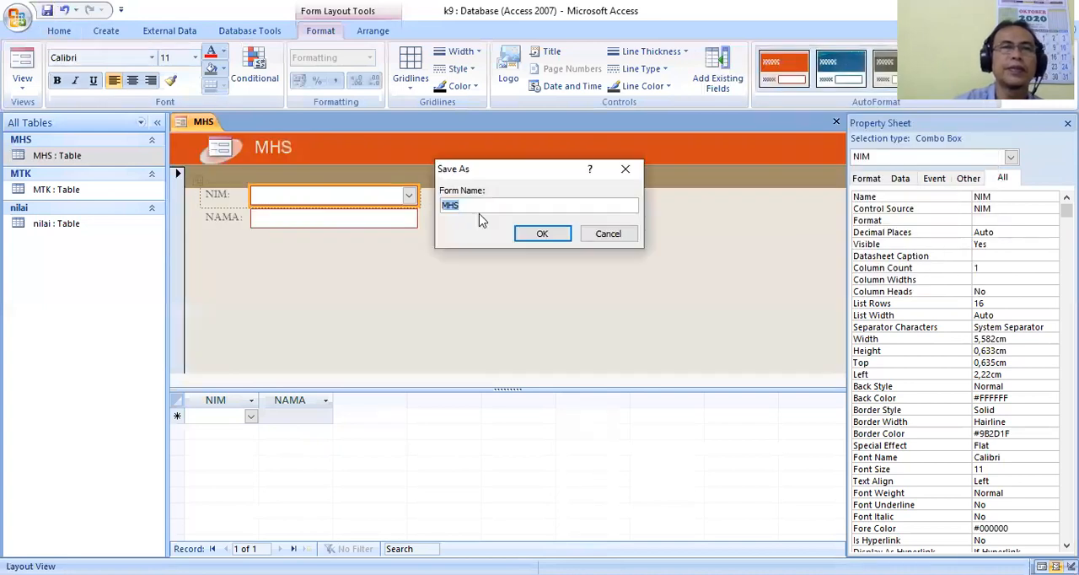
pyautogui.write('form input mhs')
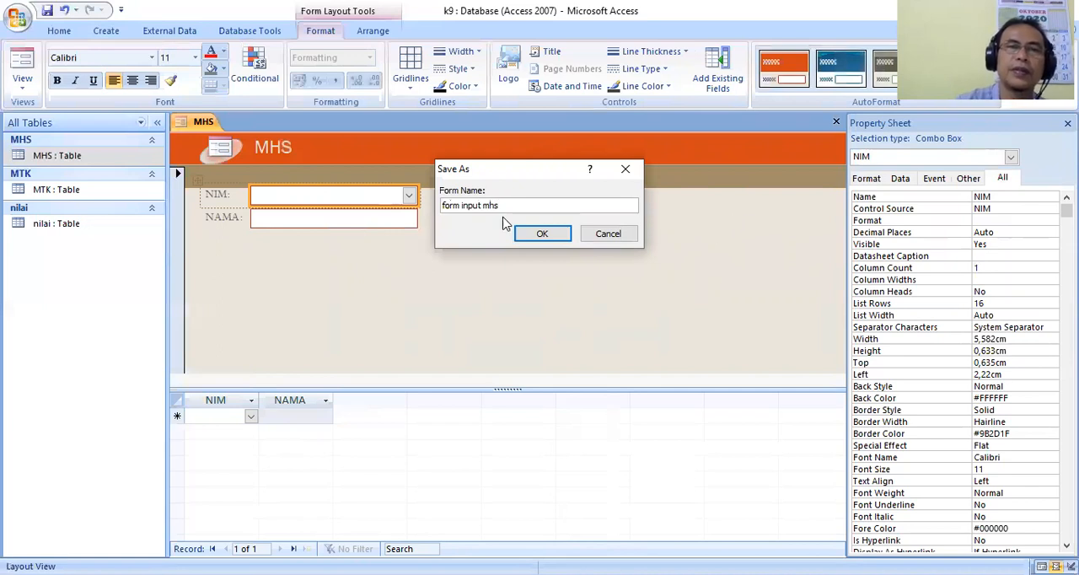
pyautogui.click(550, 239)
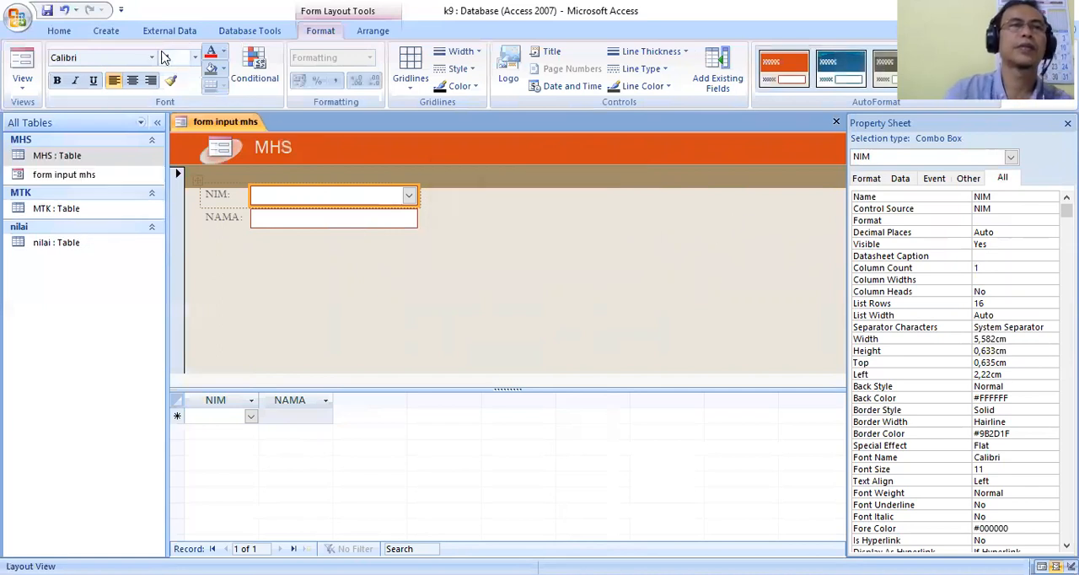
# Create a split form from the MTK table and narrow its fields to about 5.95 cm.
pyautogui.click(112, 38)
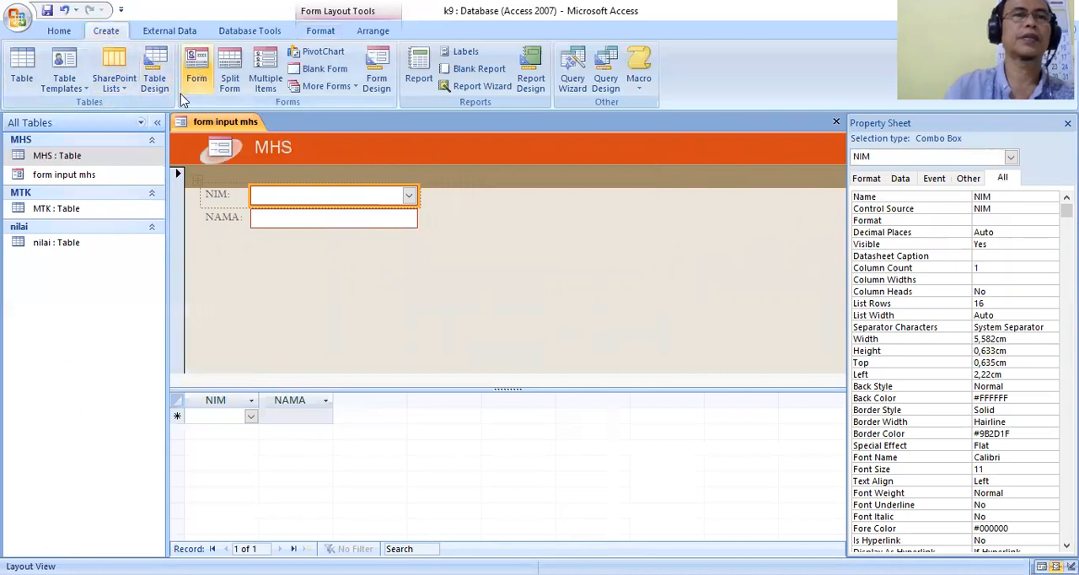
pyautogui.click(67, 207)
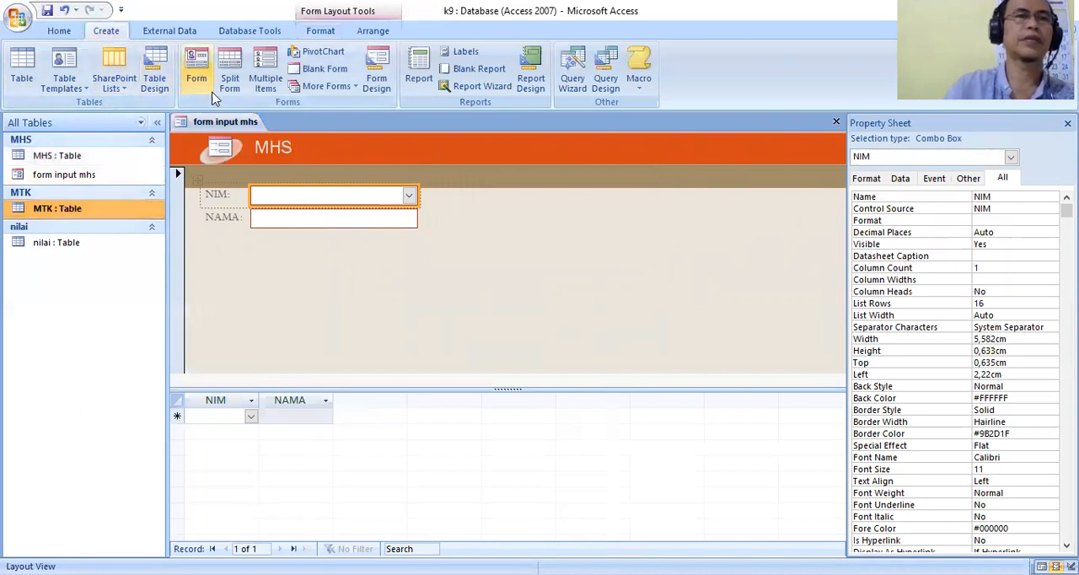
pyautogui.click(243, 91)
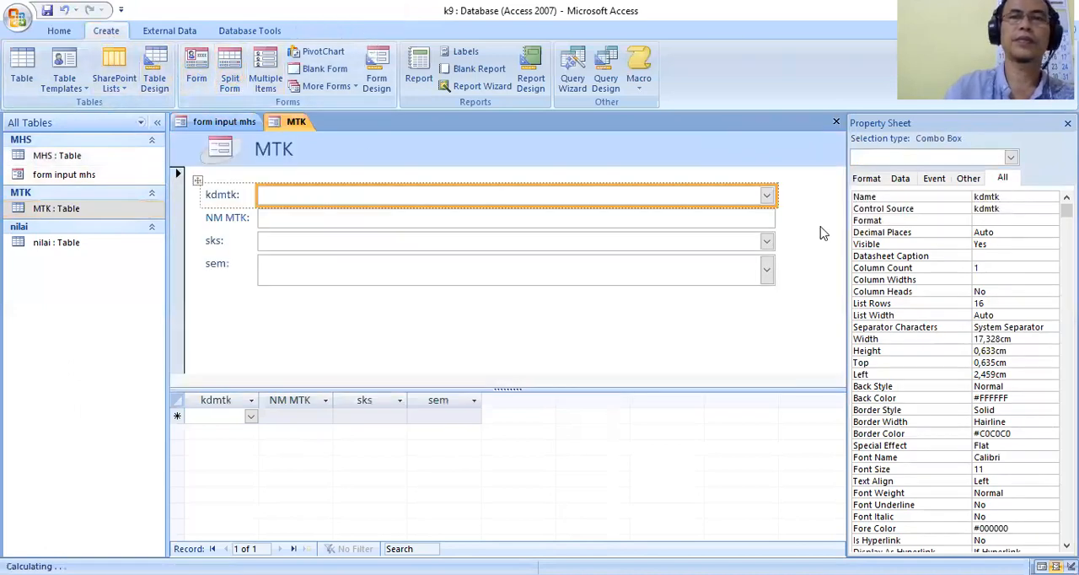
pyautogui.moveTo(772, 196); pyautogui.dragTo(434, 201)
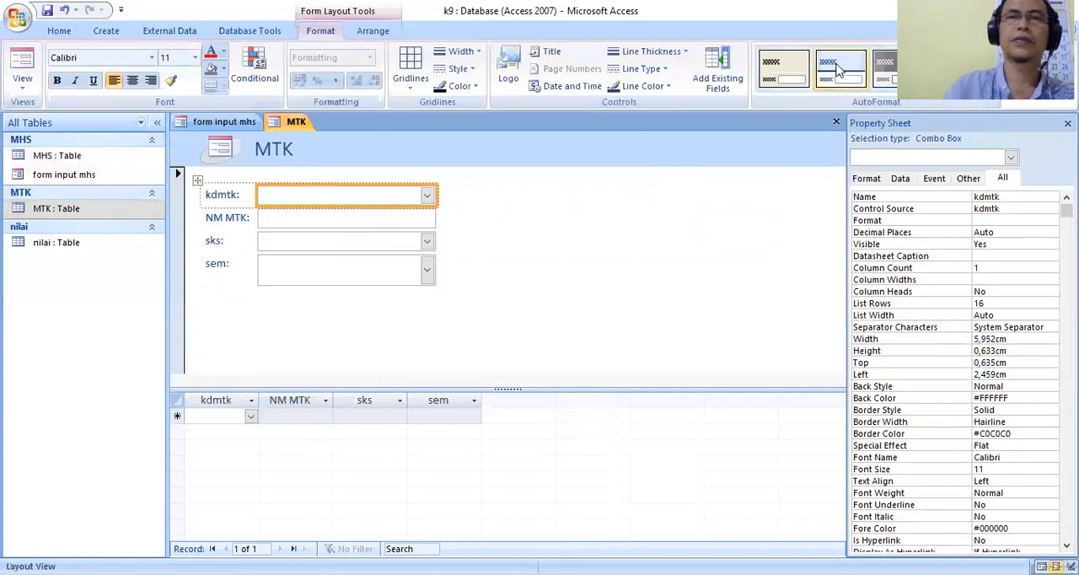
# Apply the Median AutoFormat style with the brown header and blue labels to the MTK form.
pyautogui.click(993, 86)
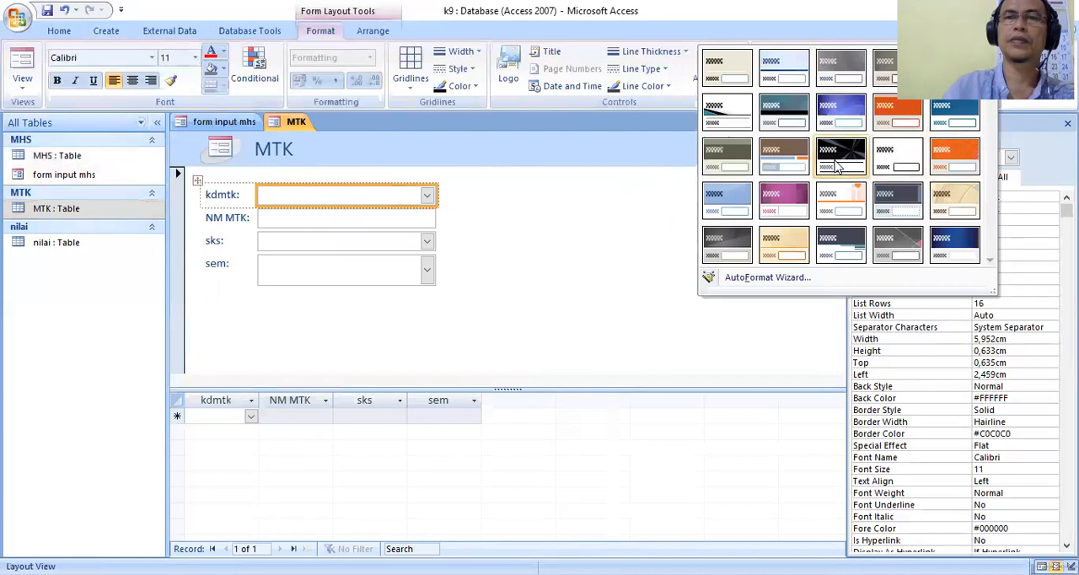
pyautogui.click(764, 160)
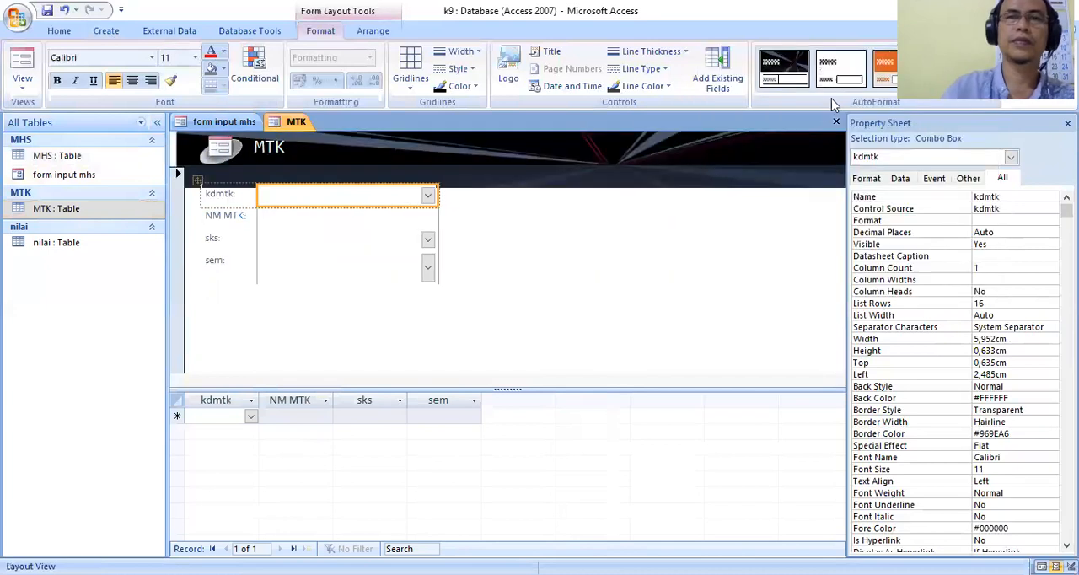
pyautogui.click(992, 86)
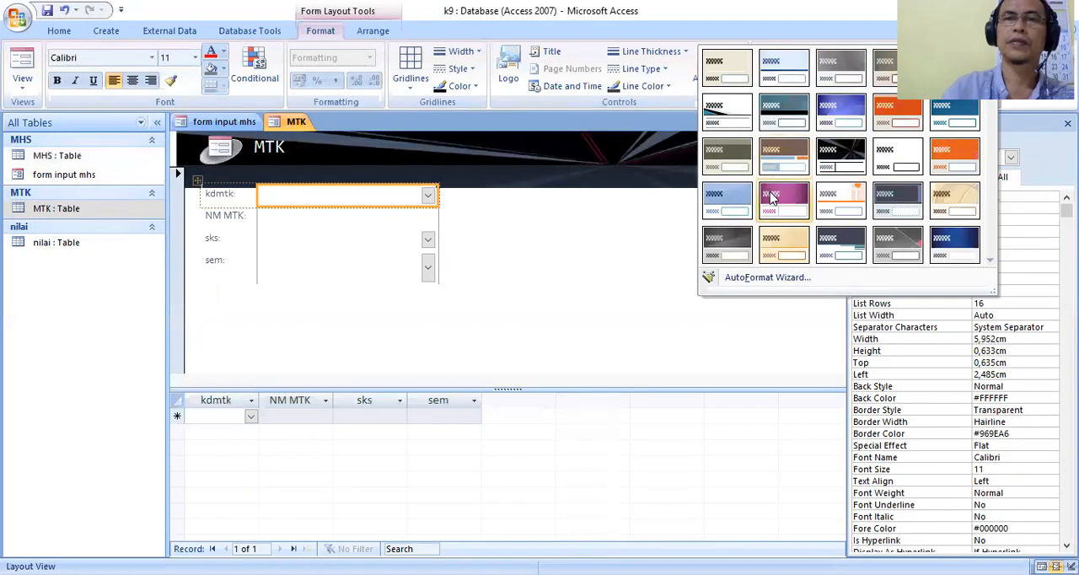
pyautogui.click(780, 165)
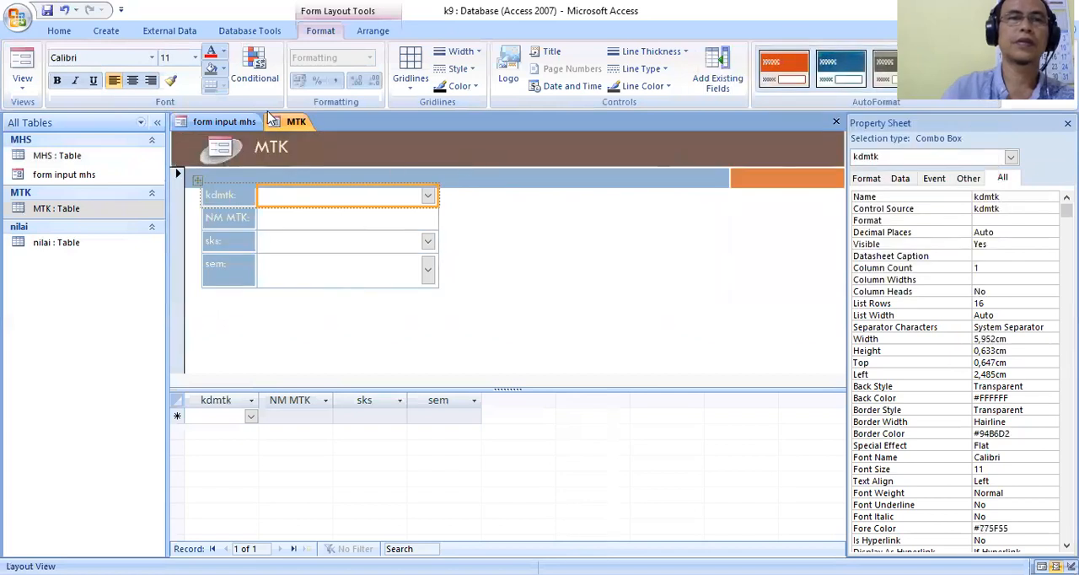
# Close all open forms, saving the MTK form as form MTK.
pyautogui.click(106, 31)
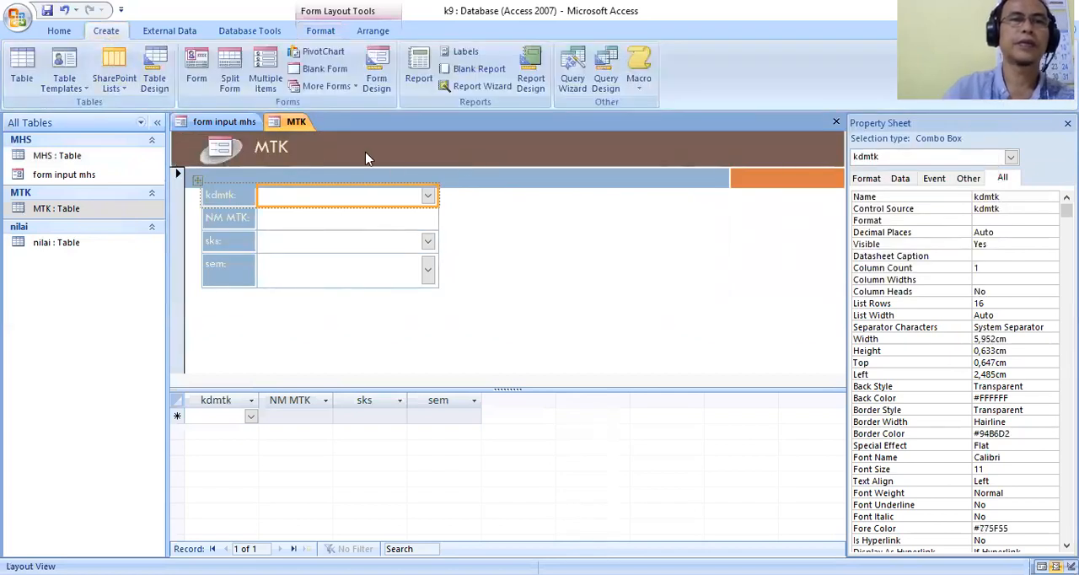
pyautogui.rightClick(306, 124)
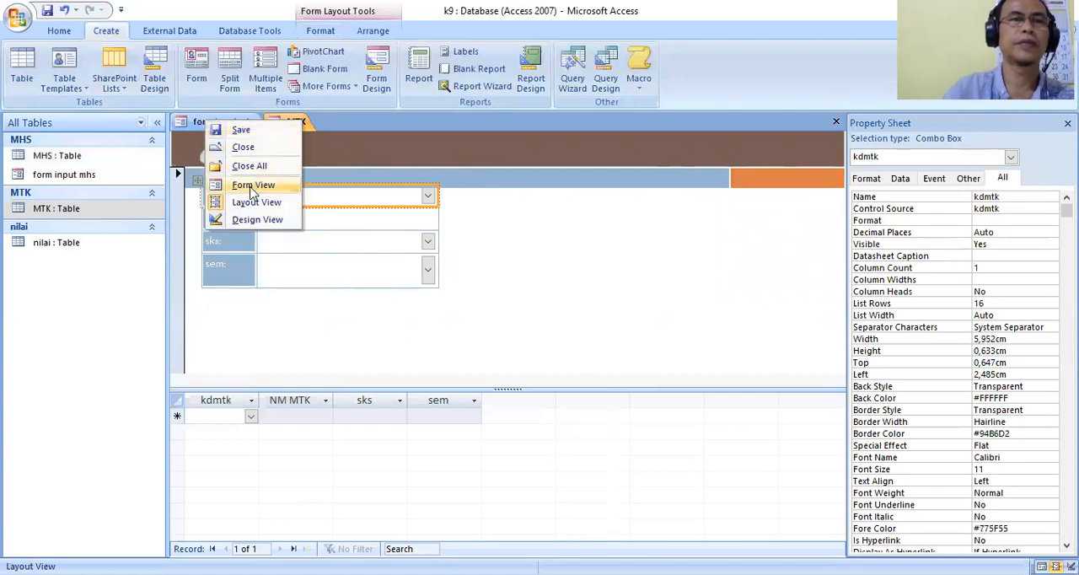
pyautogui.click(535, 202)
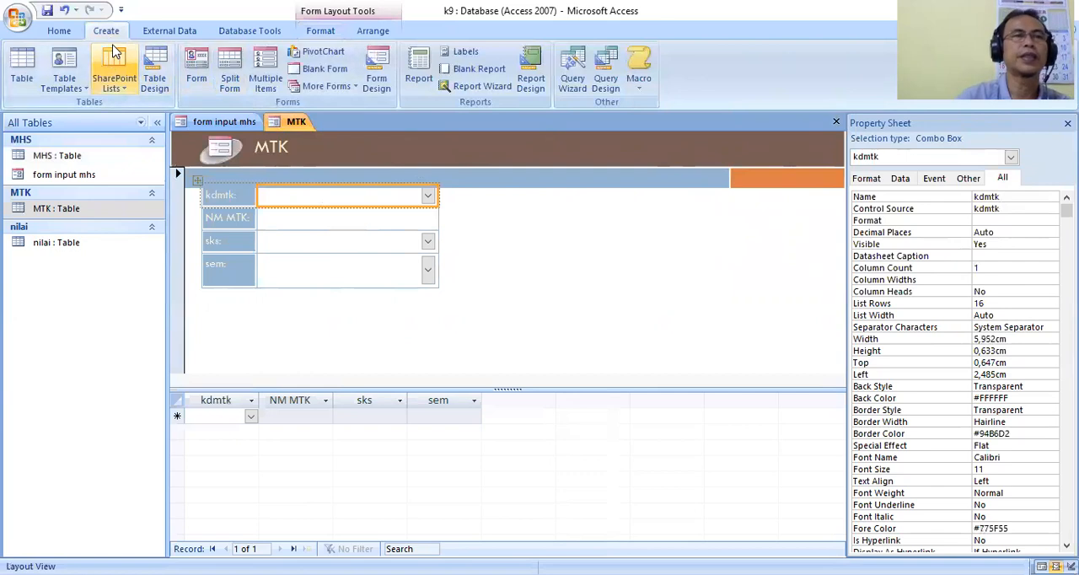
pyautogui.rightClick(297, 126)
pyautogui.click(249, 173)
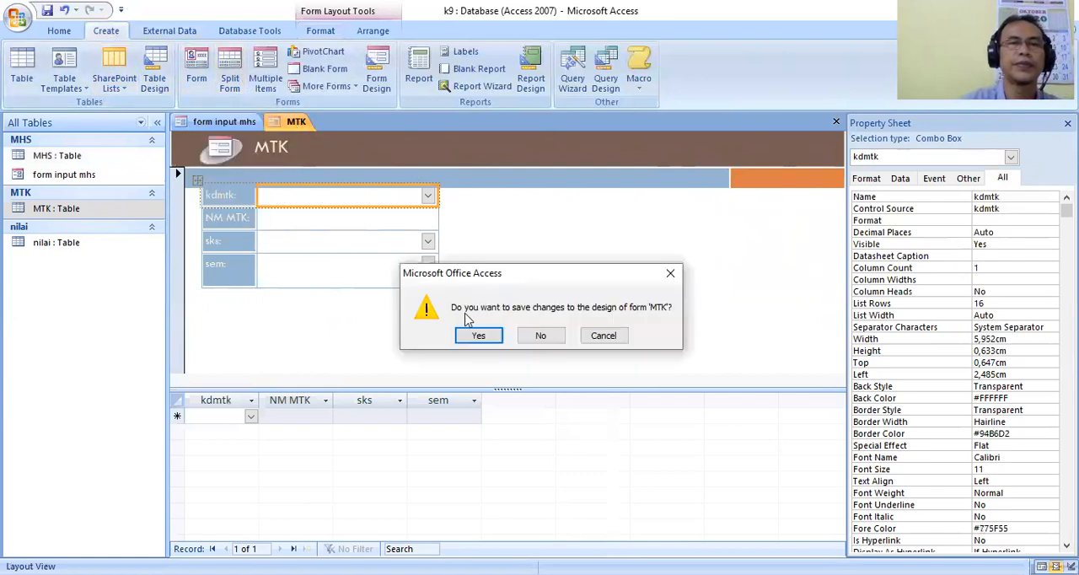
pyautogui.click(478, 336)
pyautogui.click(481, 207)
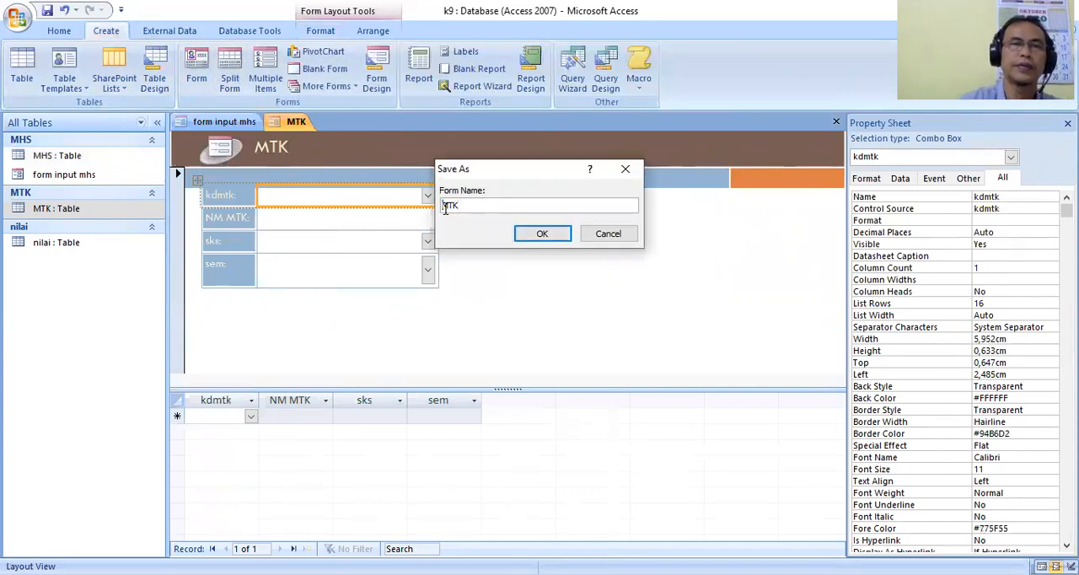
pyautogui.write('form')
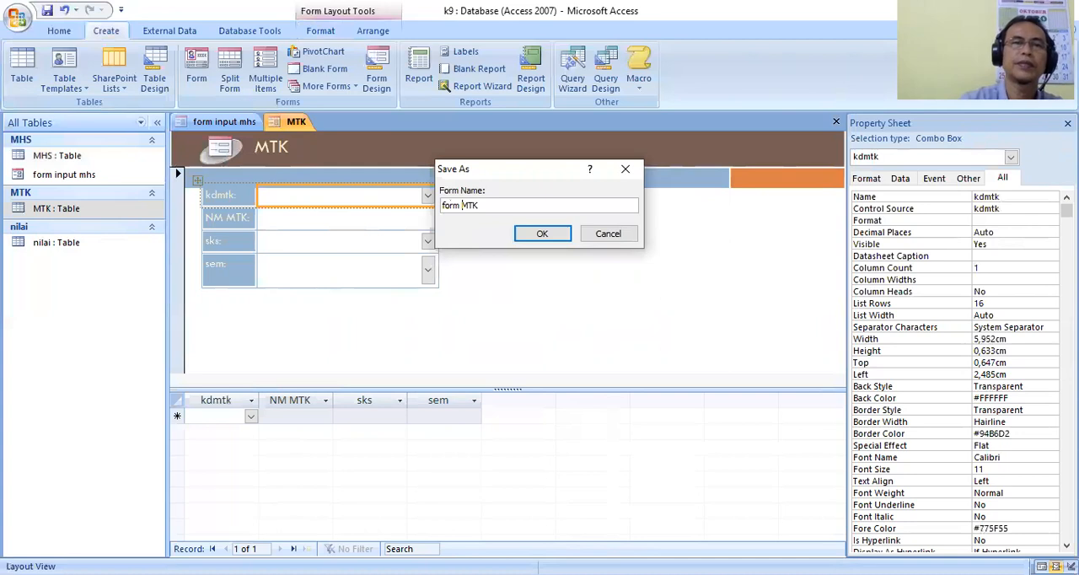
pyautogui.click(542, 234)
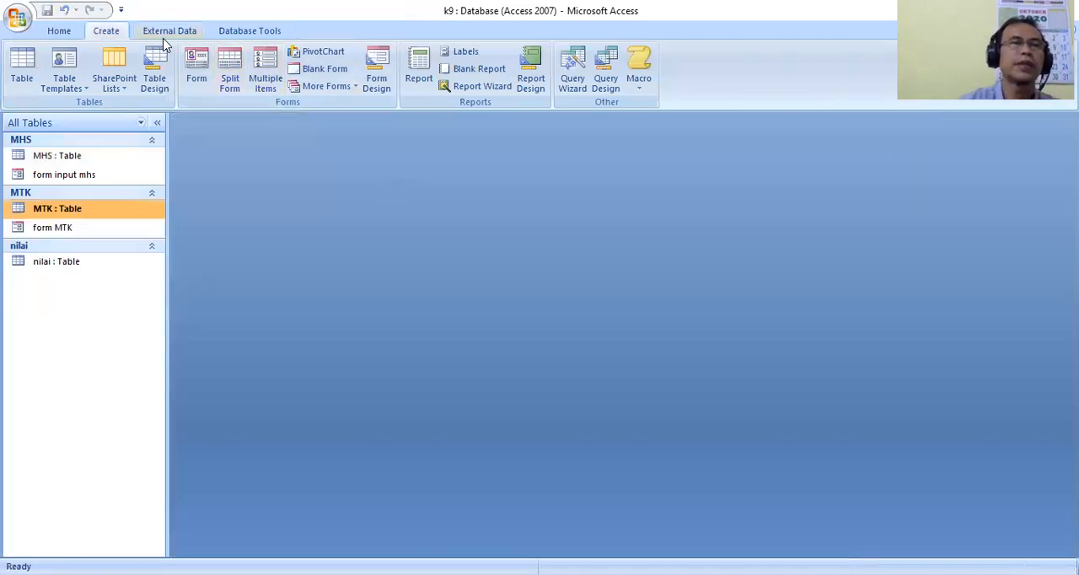
# Start the Form Wizard and add all fields of the MHS table, NIM and NAMA.
pyautogui.click(354, 88)
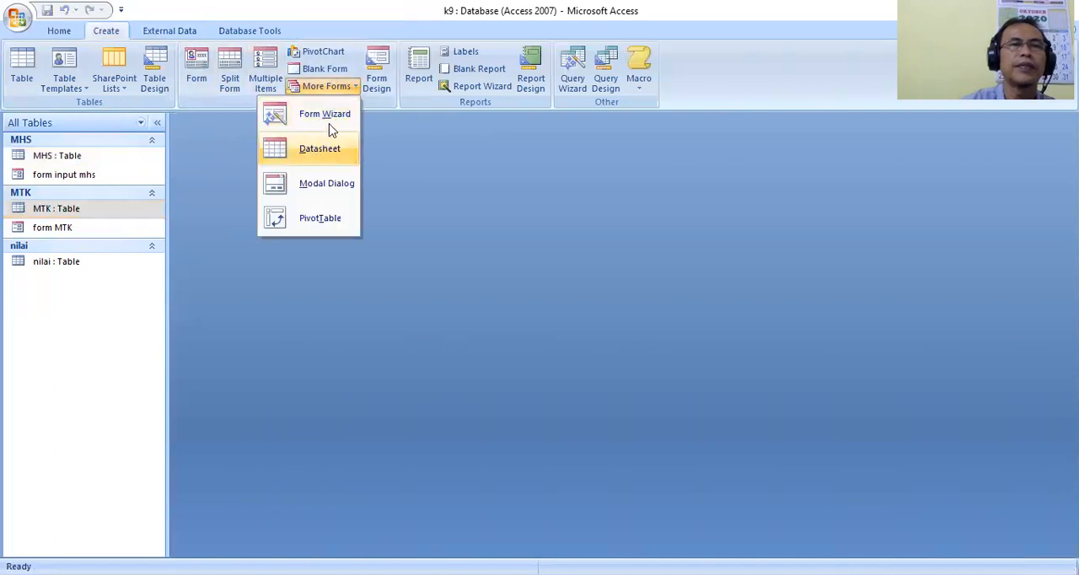
pyautogui.click(310, 87)
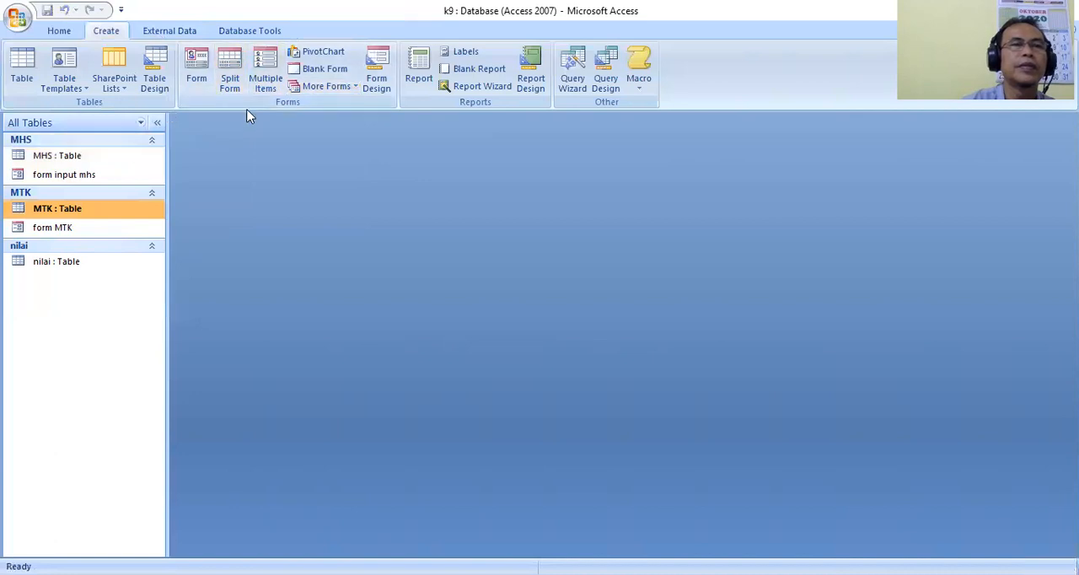
pyautogui.click(341, 89)
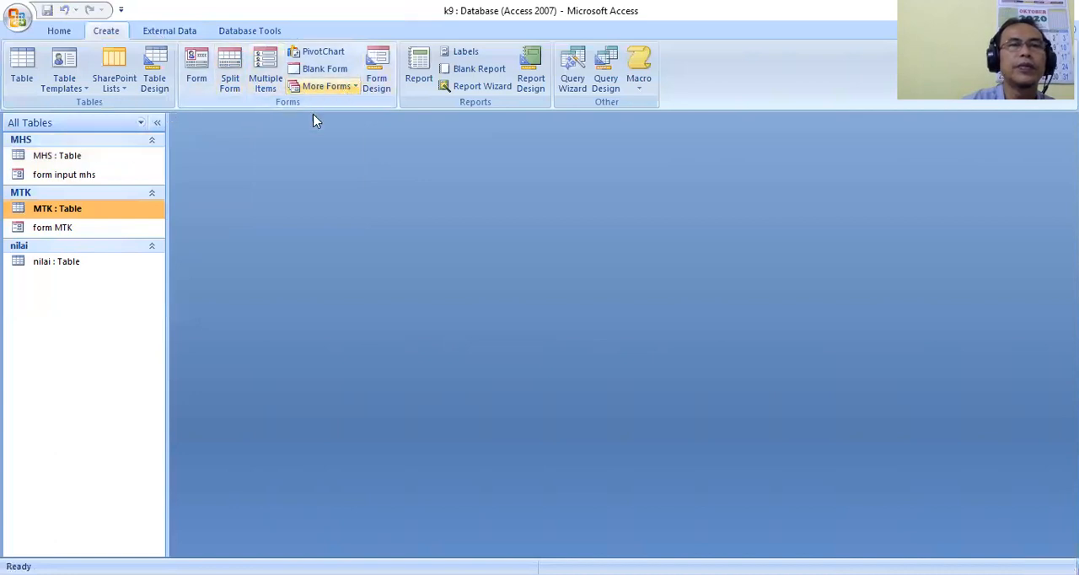
pyautogui.click(315, 123)
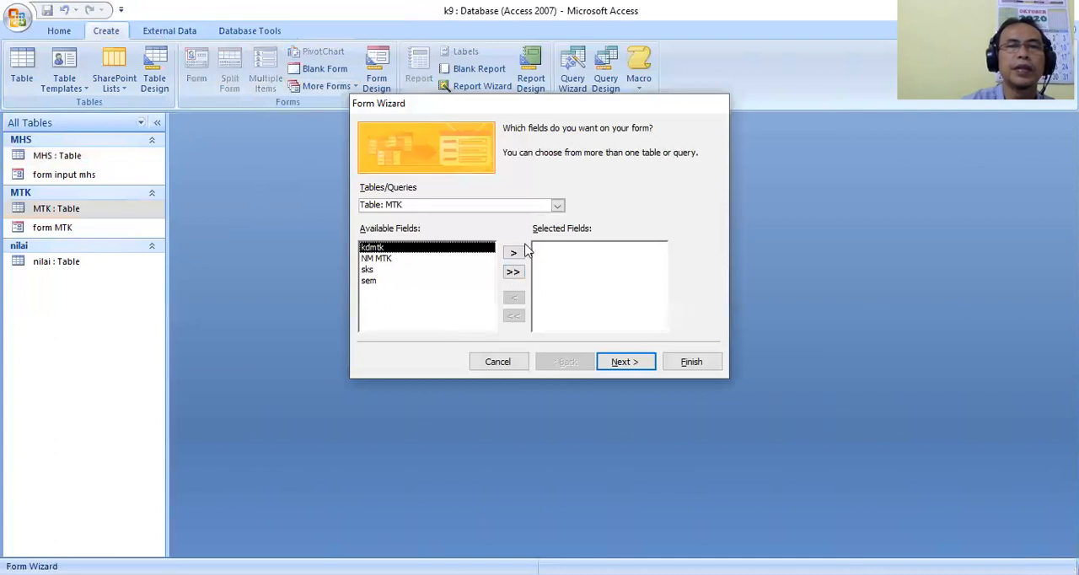
pyautogui.click(558, 206)
pyautogui.click(427, 214)
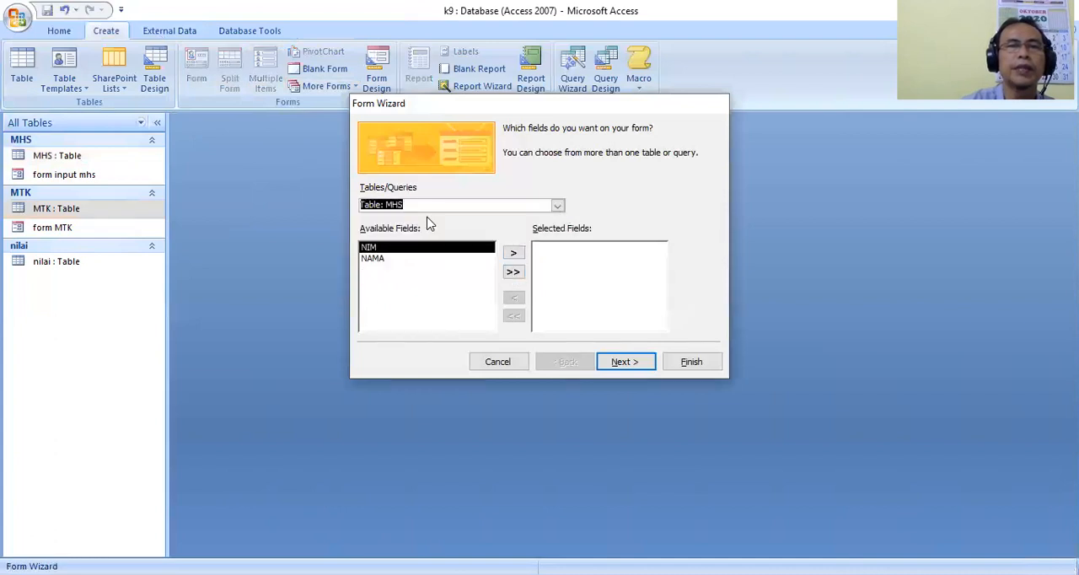
pyautogui.click(513, 272)
# Add all MTK table fields, kdmtk, NM MTK, sks and sem, to the wizard form.
pyautogui.click(557, 206)
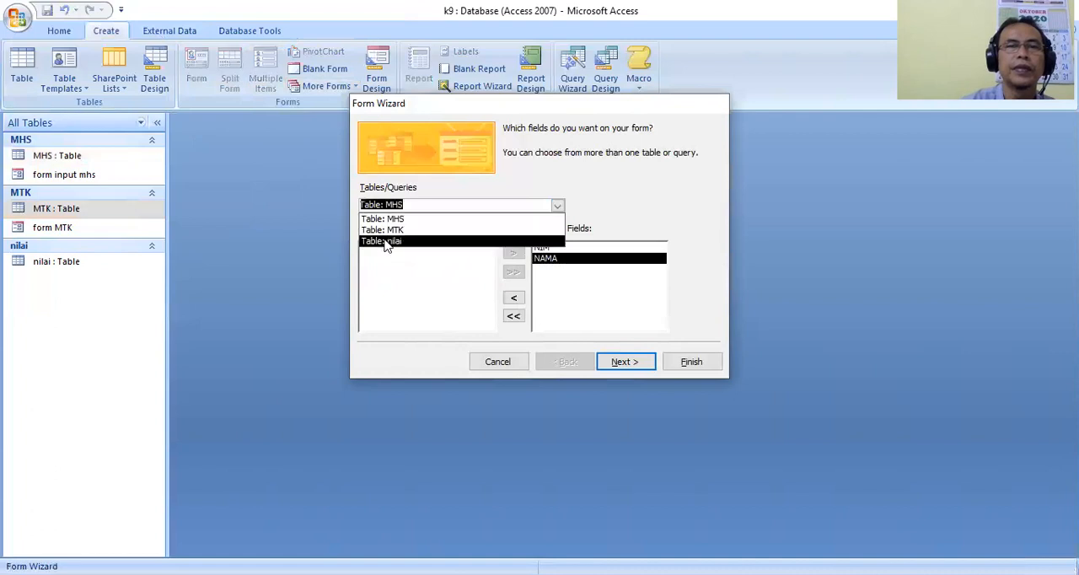
pyautogui.click(393, 228)
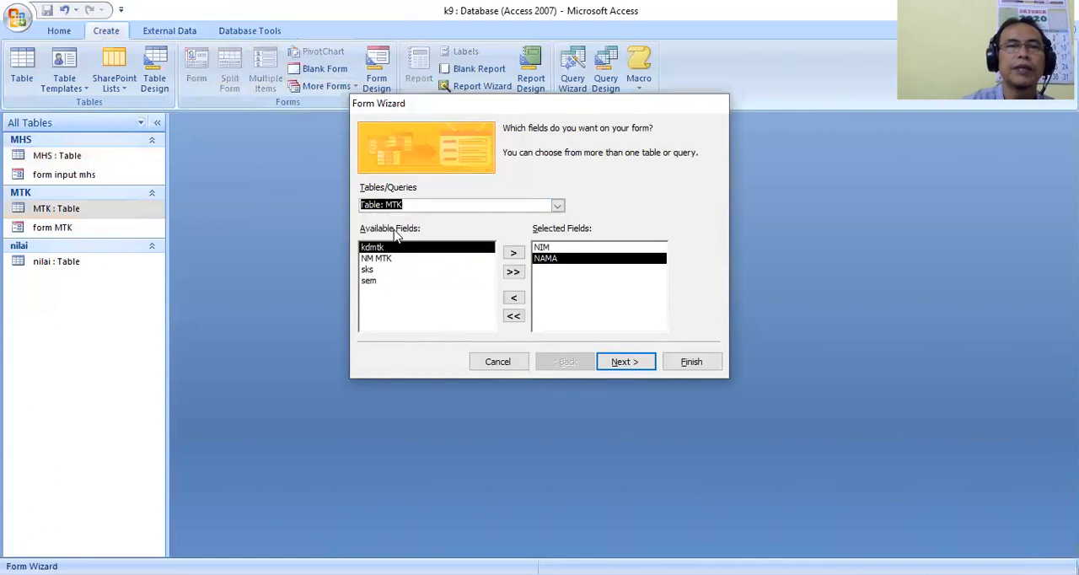
pyautogui.click(513, 274)
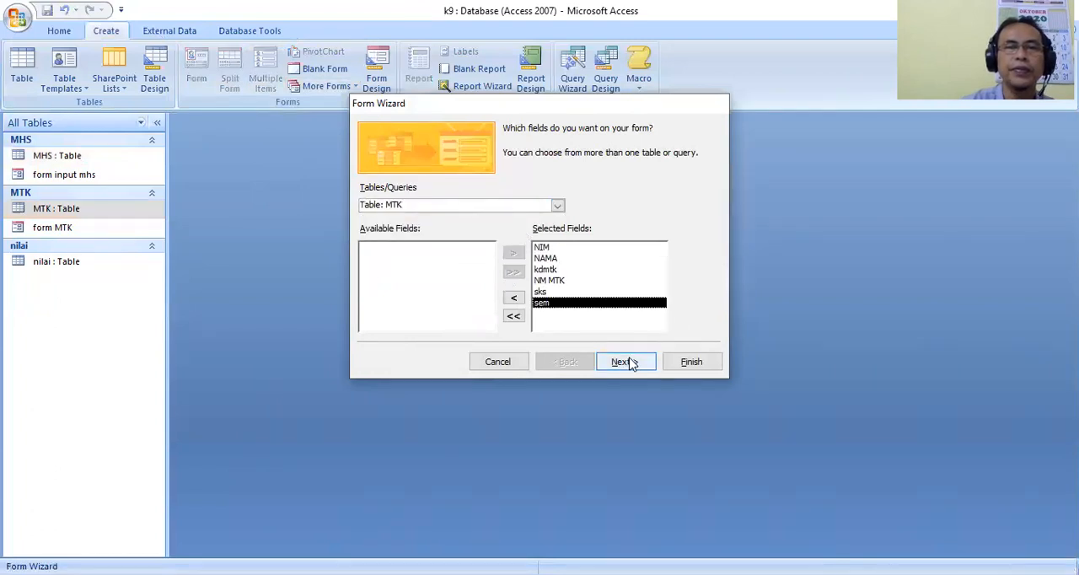
# Add the nilai table fields NABS, ntgs, nprak, nquiz, nuts and nuas to the wizard form, leaving out nim and kdmtk.
pyautogui.click(558, 207)
pyautogui.click(401, 244)
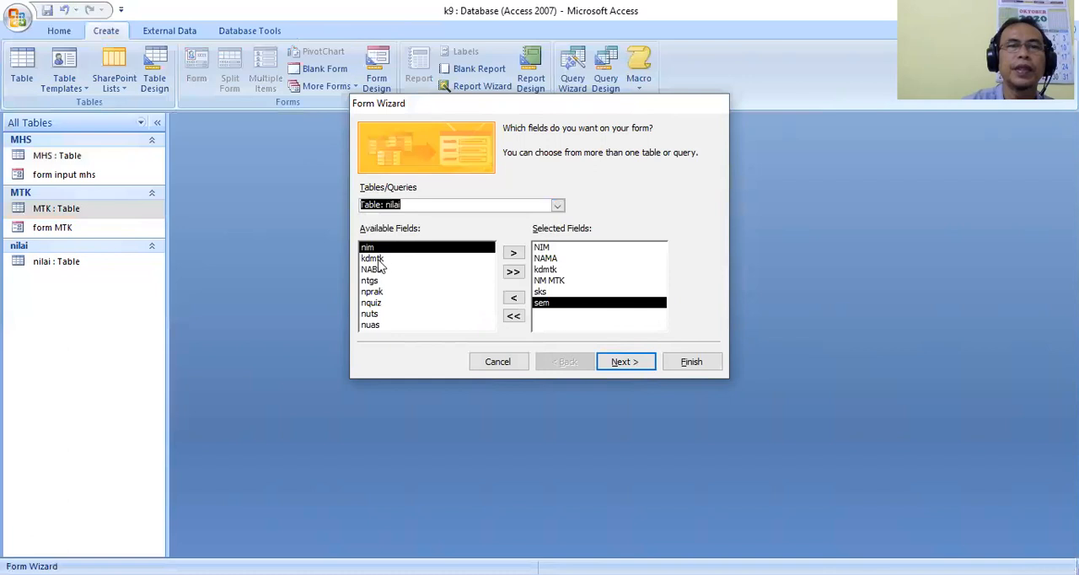
pyautogui.click(376, 260)
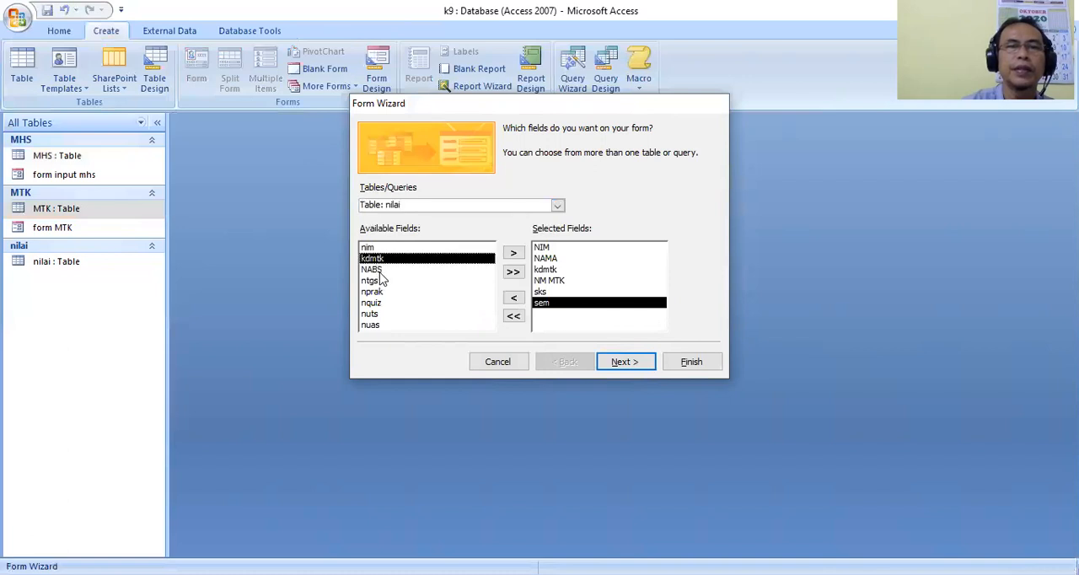
pyautogui.click(377, 270)
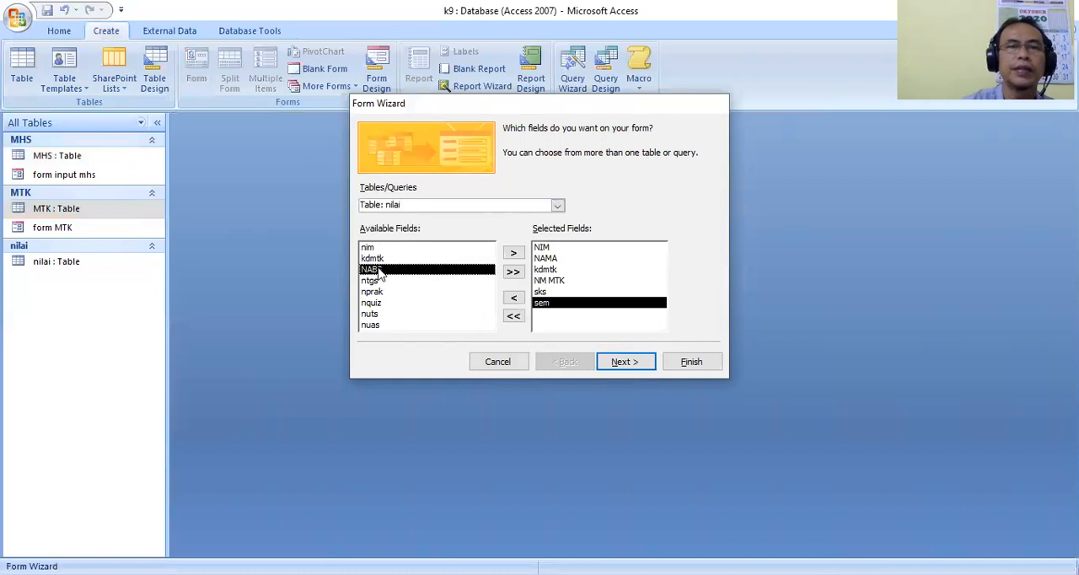
pyautogui.click(513, 253)
pyautogui.click(513, 253)
pyautogui.click(513, 253)
pyautogui.click(512, 253)
pyautogui.click(512, 253)
pyautogui.click(513, 253)
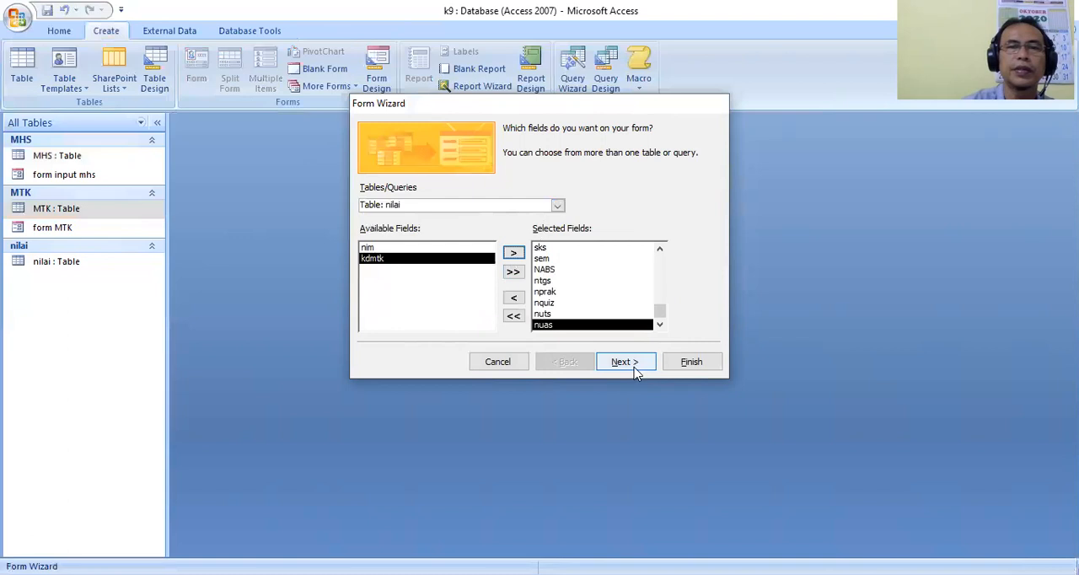
# Set the form to view data by MHS with a subform and give the subform a Tabular layout.
pyautogui.click(625, 361)
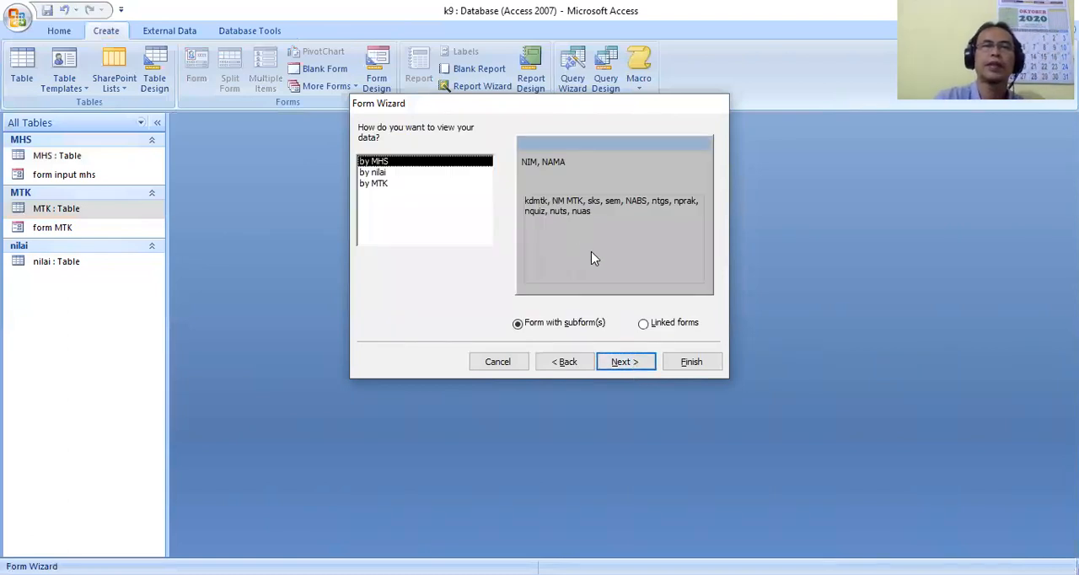
pyautogui.click(621, 363)
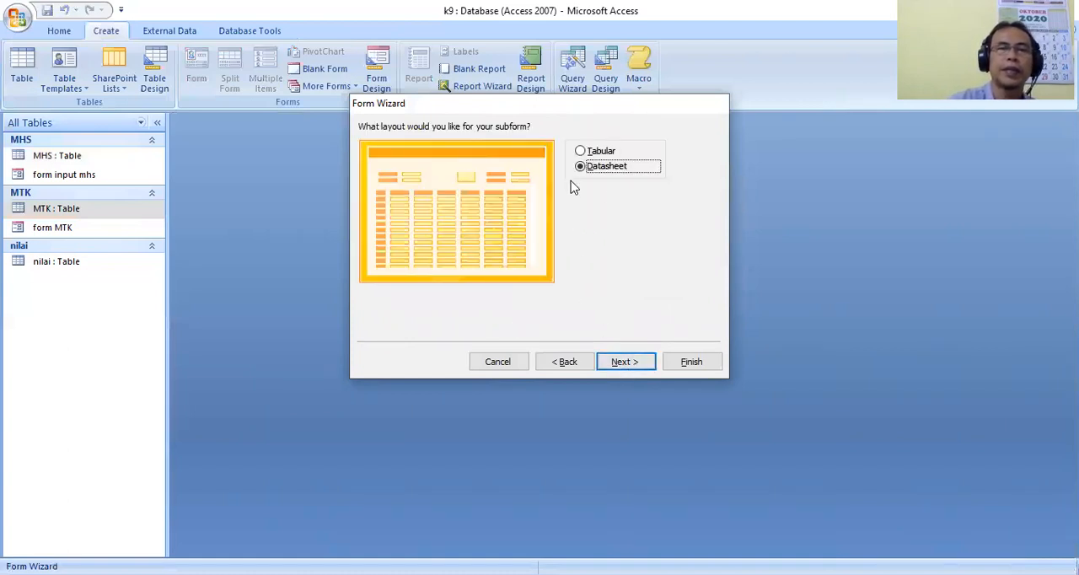
pyautogui.click(581, 152)
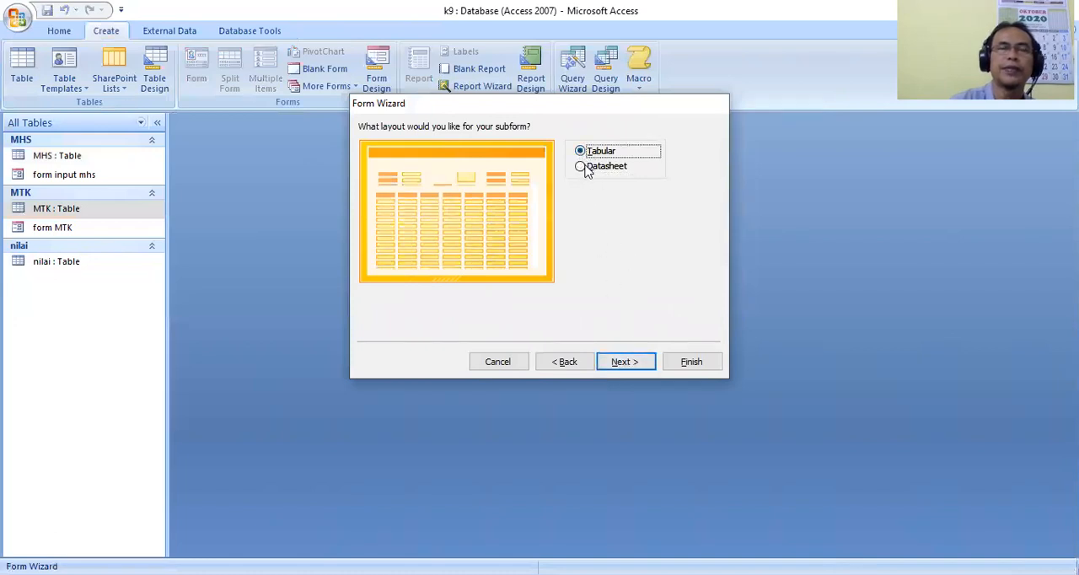
pyautogui.click(627, 363)
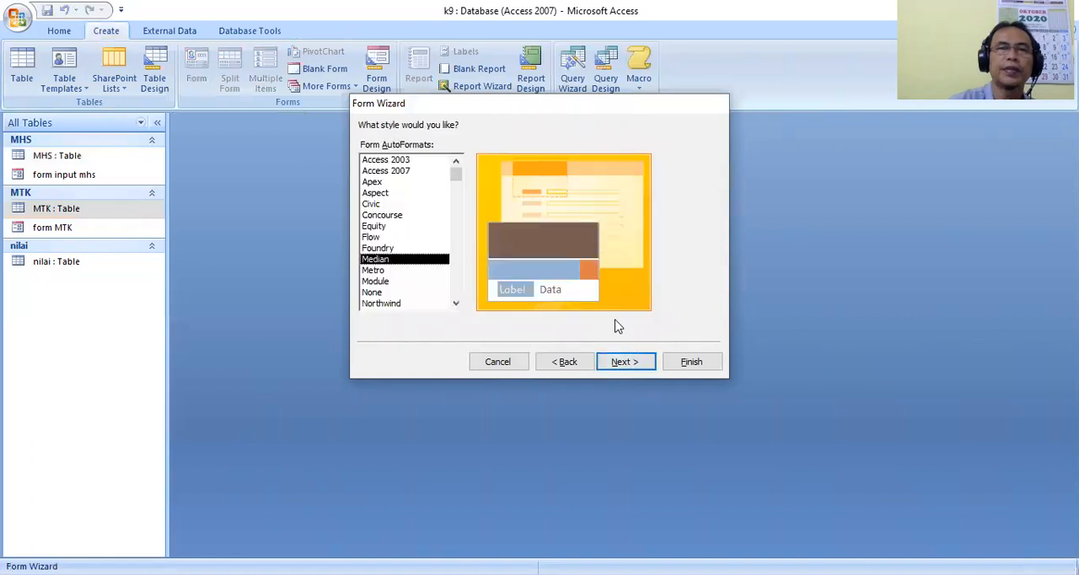
# Keep the Median style, title the main form form input nilai, and finish the wizard with the form opened for data entry.
pyautogui.click(617, 364)
pyautogui.click(501, 148)
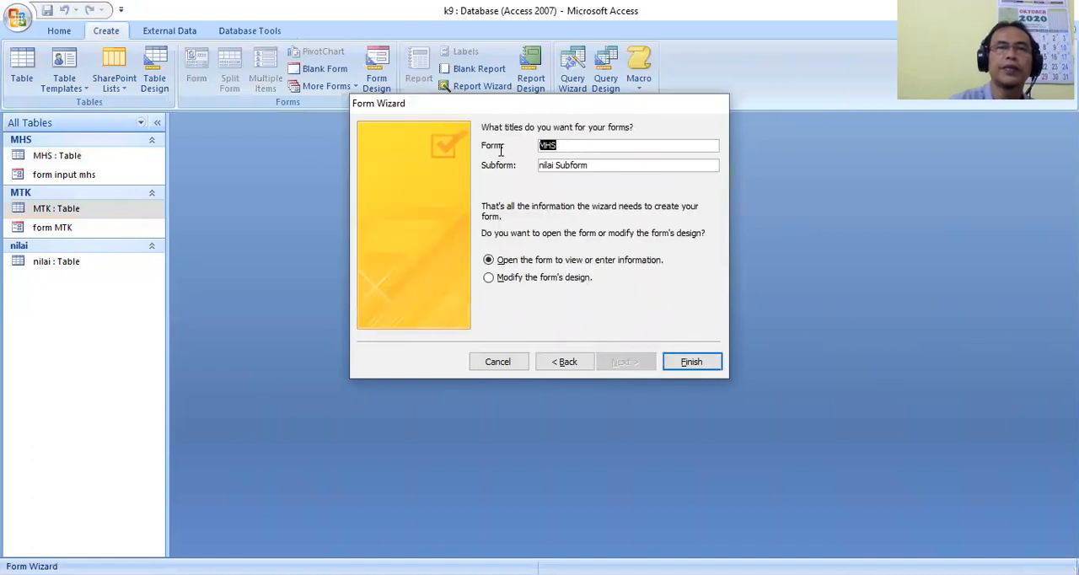
pyautogui.write('form input nilai')
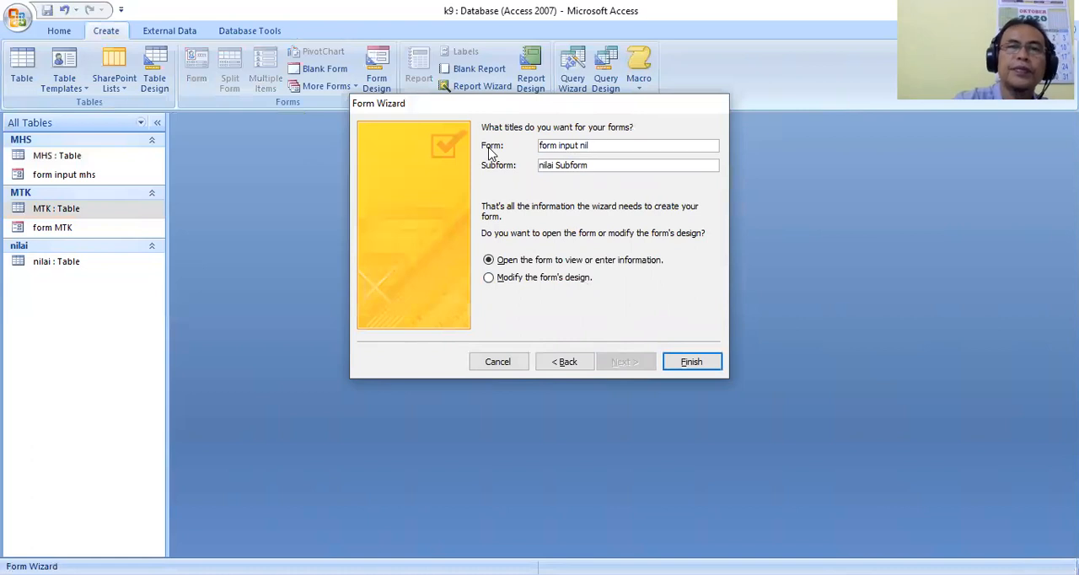
pyautogui.click(692, 362)
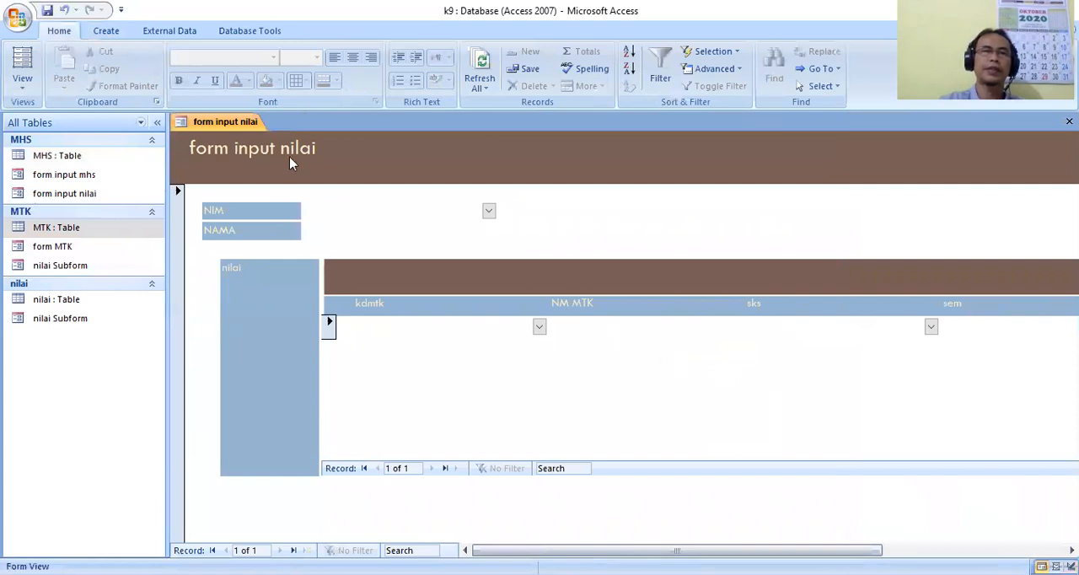
# Switch form input nilai to Design View and narrow the subform's kdmtk column and its NM MTK column to about 5.1 cm.
pyautogui.rightClick(254, 126)
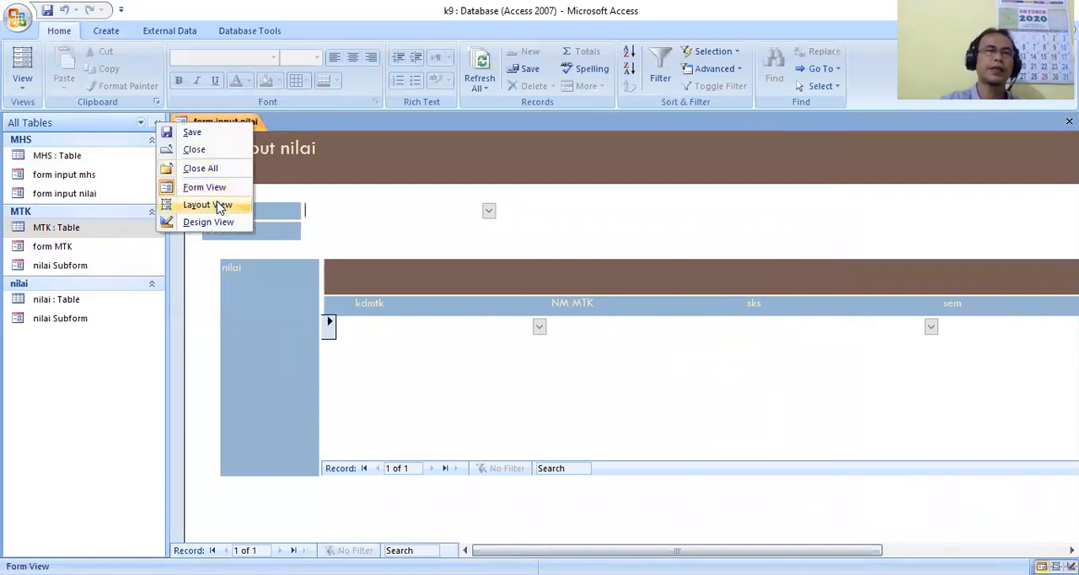
pyautogui.click(208, 222)
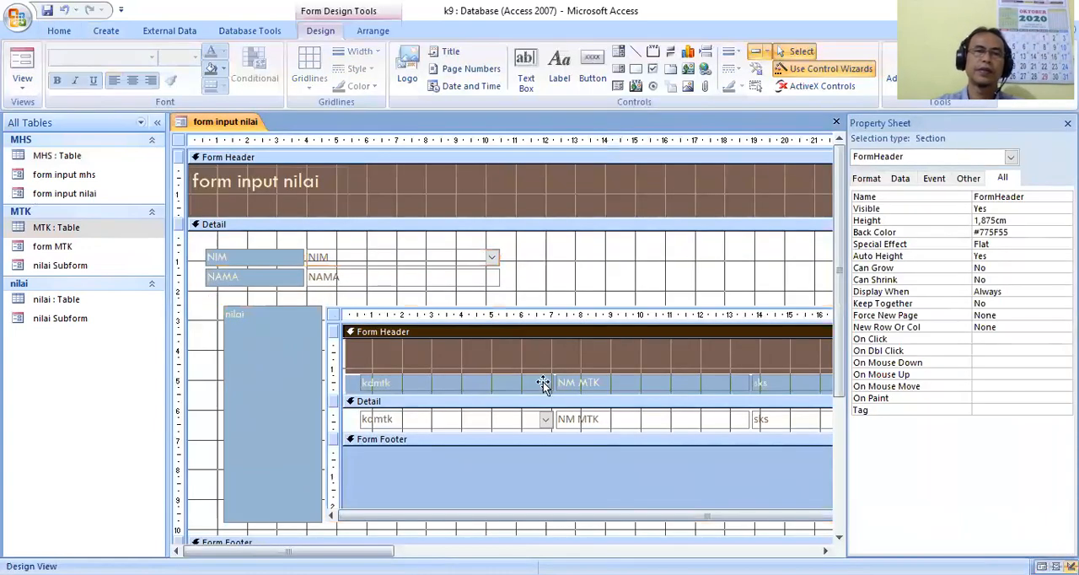
pyautogui.click(544, 383)
pyautogui.moveTo(554, 384); pyautogui.dragTo(420, 386)
pyautogui.click(554, 387)
pyautogui.moveTo(615, 383); pyautogui.dragTo(576, 382)
# Narrow the nilai subform label and the subform's sks column to about 1.5 cm each.
pyautogui.click(307, 351)
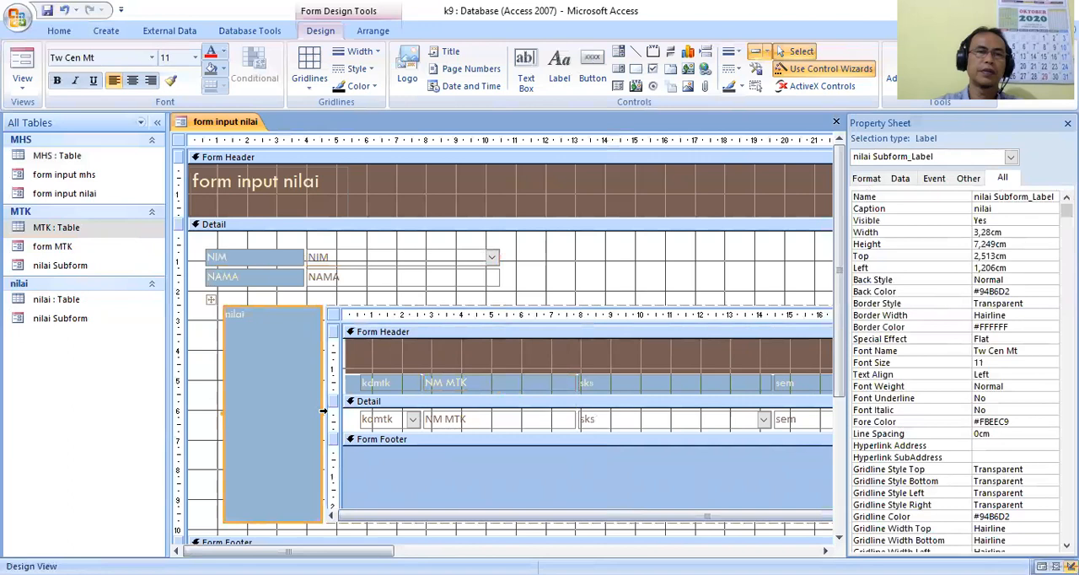
pyautogui.moveTo(319, 411); pyautogui.dragTo(269, 409)
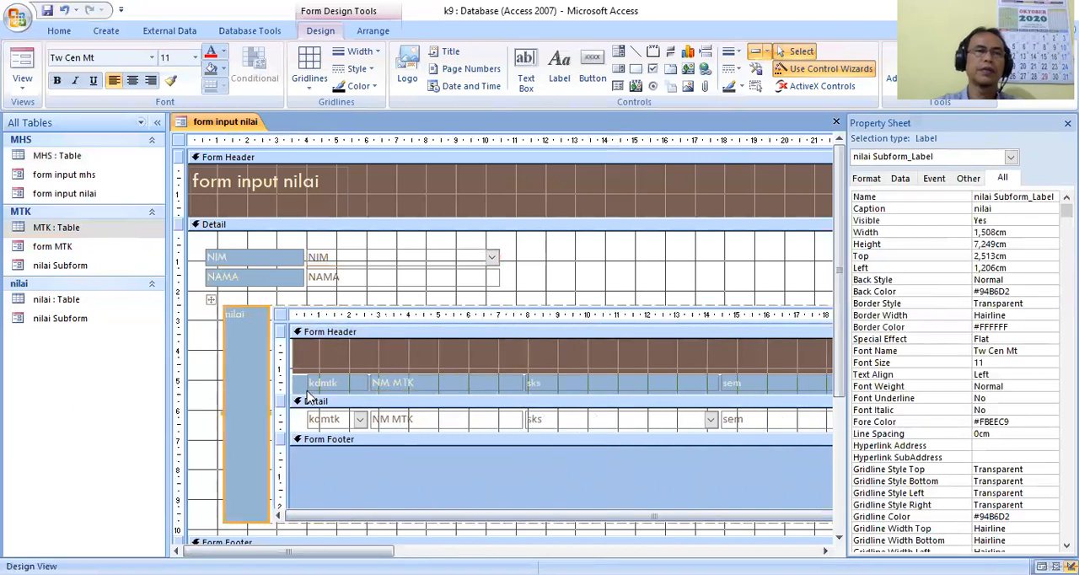
pyautogui.click(713, 385)
pyautogui.click(704, 384)
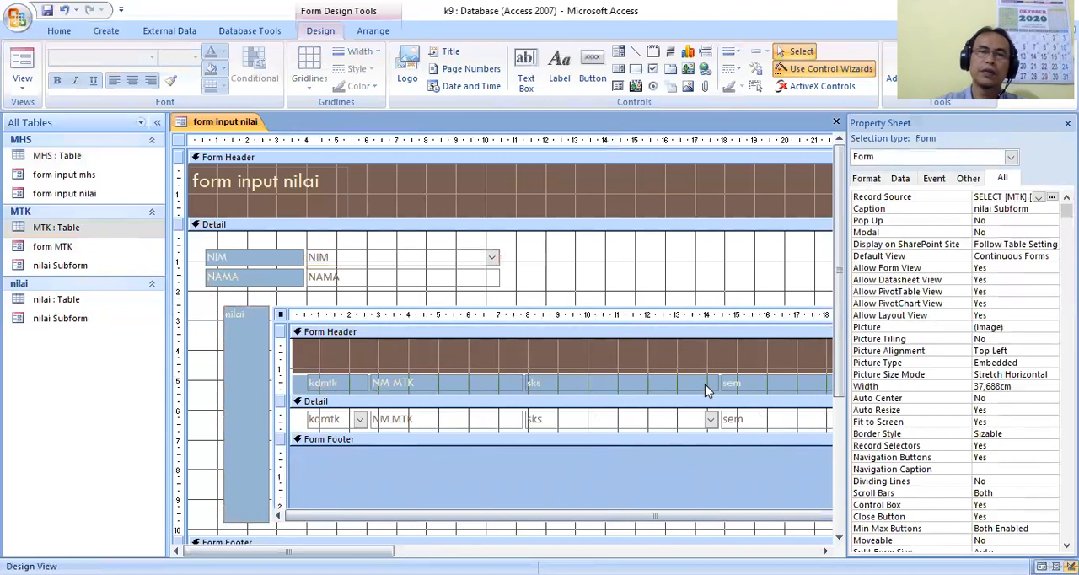
pyautogui.click(710, 384)
pyautogui.moveTo(713, 384); pyautogui.dragTo(572, 383)
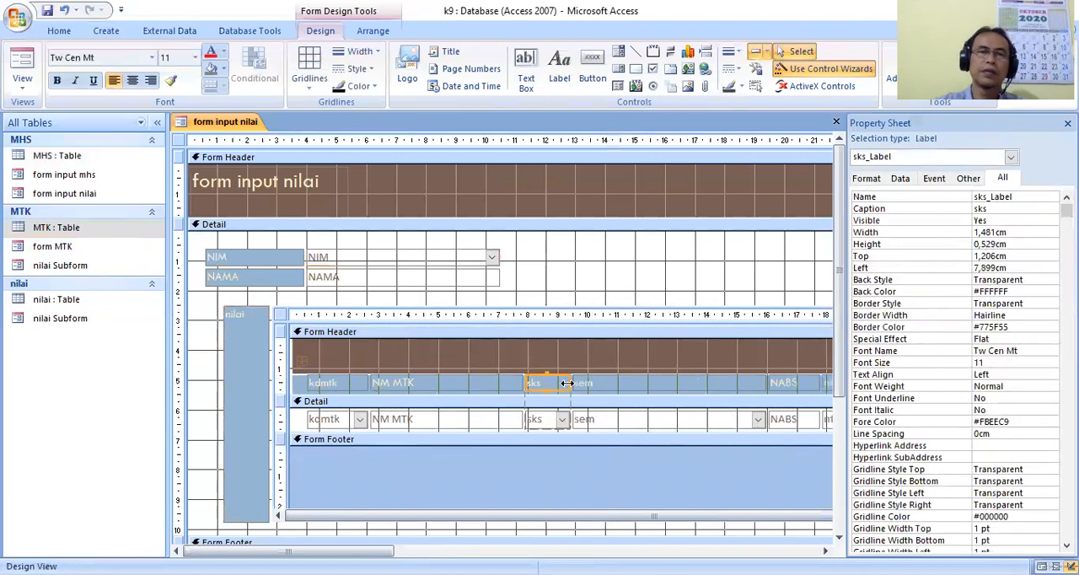
# Narrow the subform's NM MTK column slightly more and its sem column to about 1.5 cm.
pyautogui.click(484, 380)
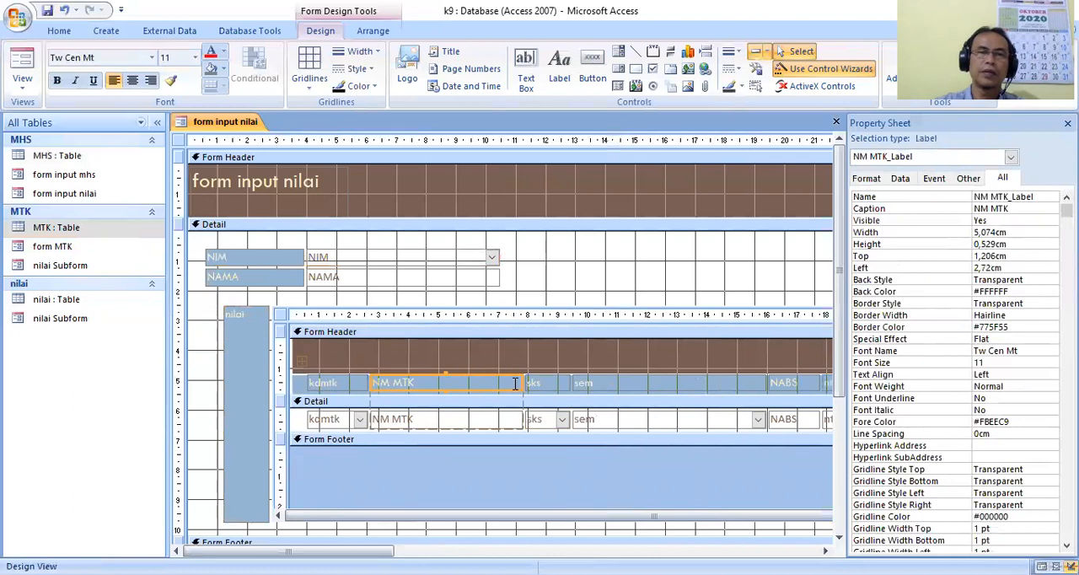
pyautogui.moveTo(520, 382); pyautogui.dragTo(509, 382)
pyautogui.click(727, 384)
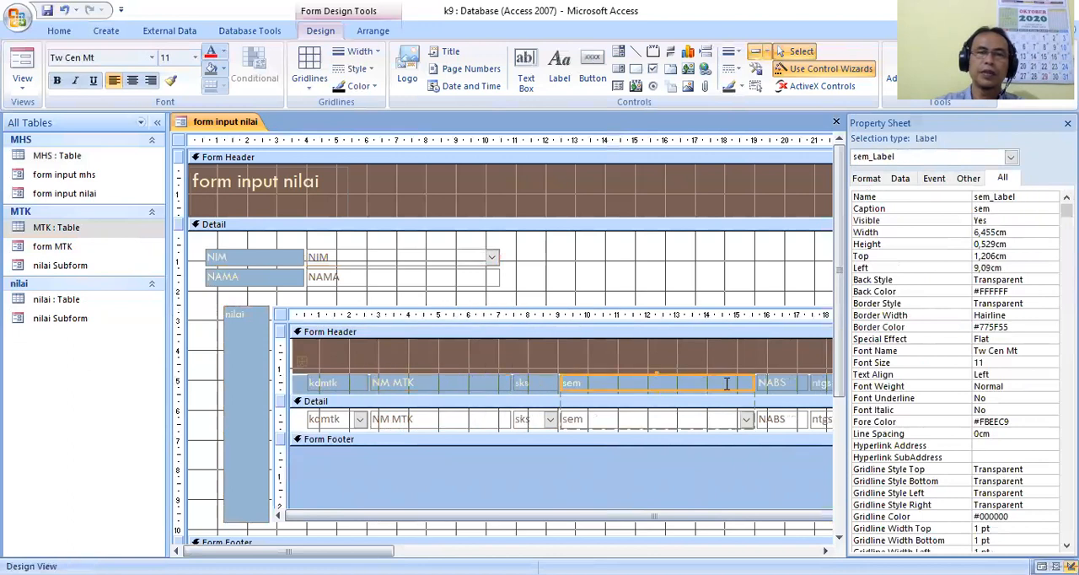
pyautogui.moveTo(753, 384); pyautogui.dragTo(603, 385)
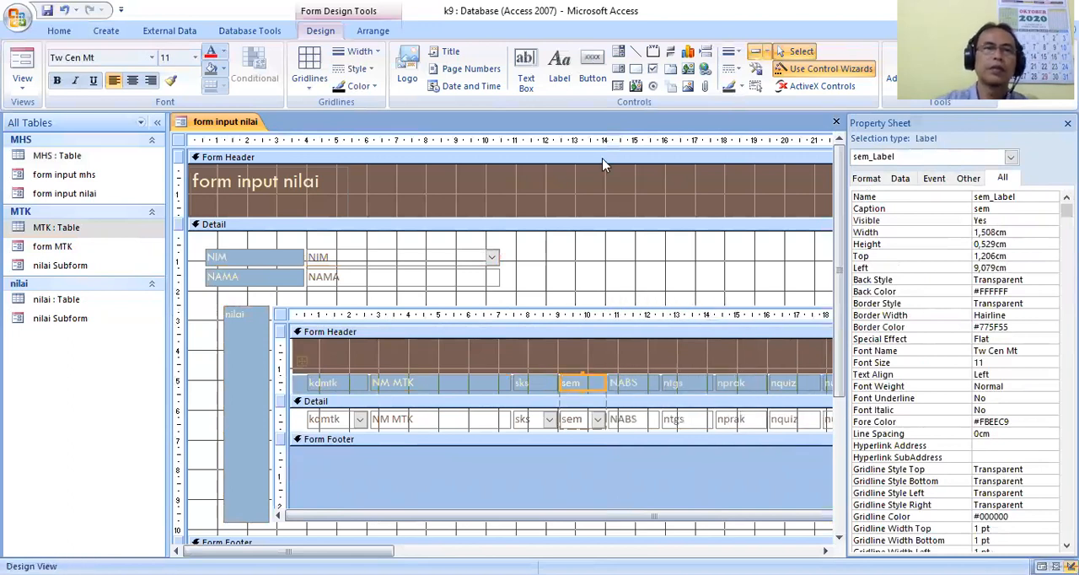
# Close the form input nilai form.
pyautogui.rightClick(248, 126)
pyautogui.press('Escape')
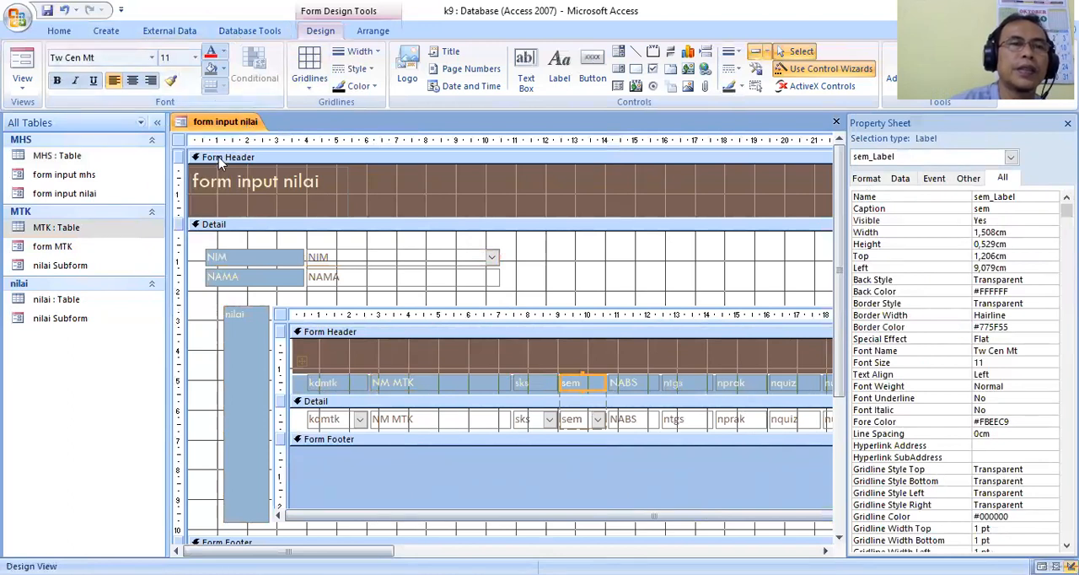
pyautogui.rightClick(221, 125)
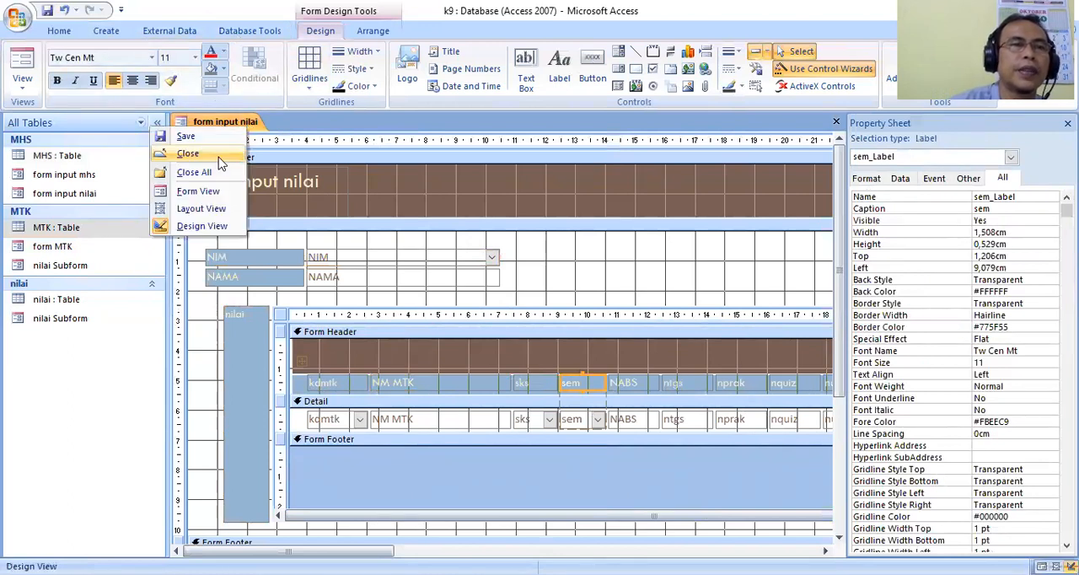
pyautogui.click(221, 160)
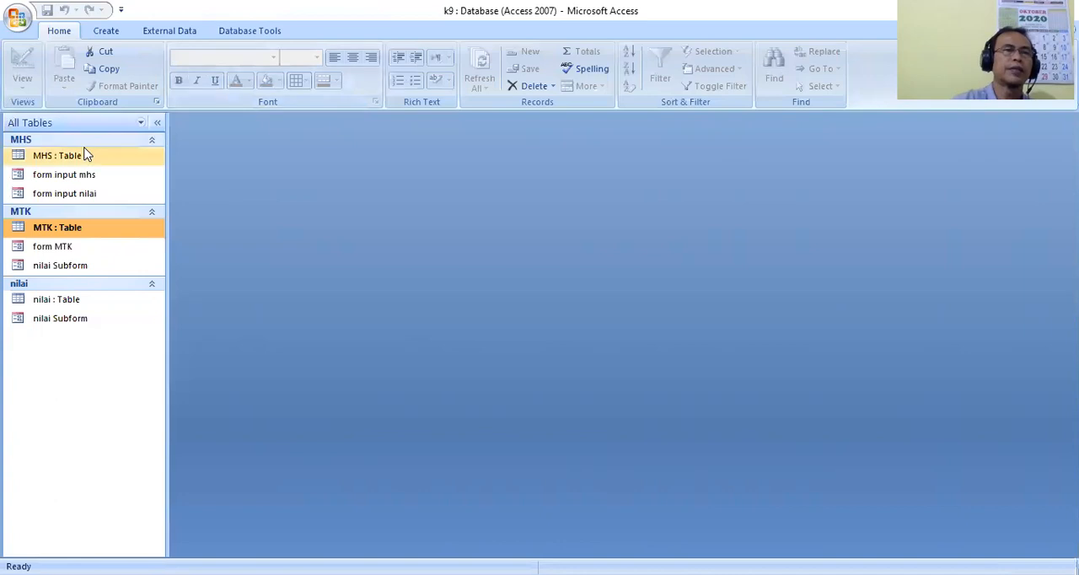
# Create a new query in Design View and add the MHS, MTK and nilai tables to it.
pyautogui.click(108, 31)
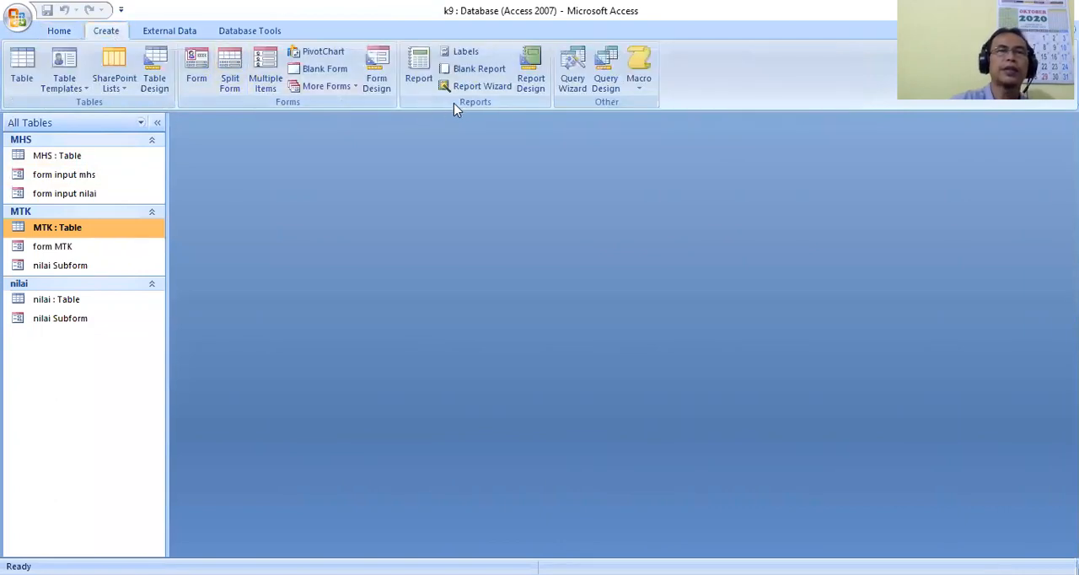
pyautogui.click(606, 80)
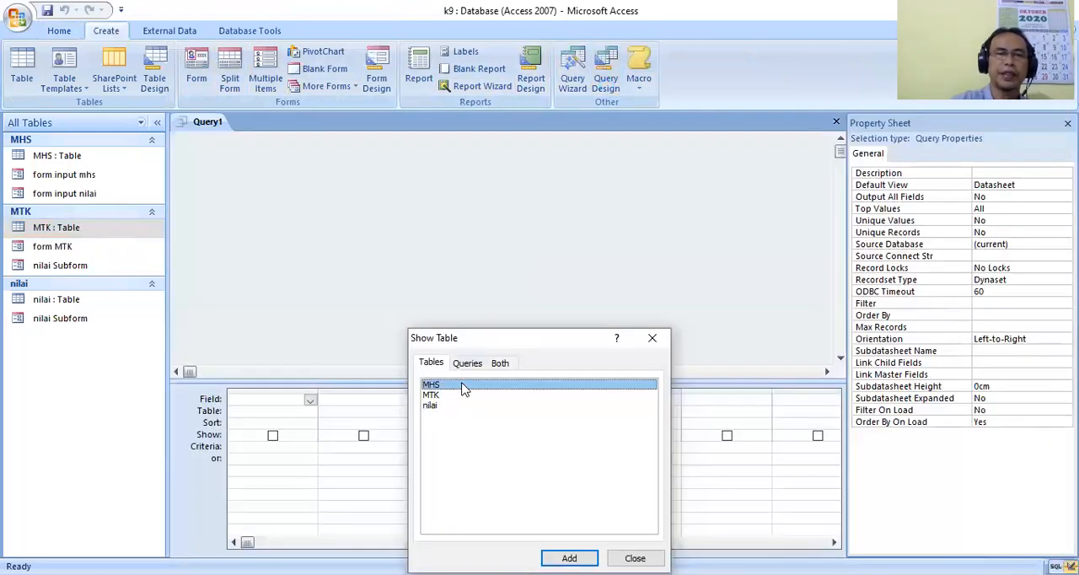
pyautogui.keyDown('shift'); pyautogui.click(464, 405); pyautogui.keyUp('shift')
pyautogui.click(561, 557)
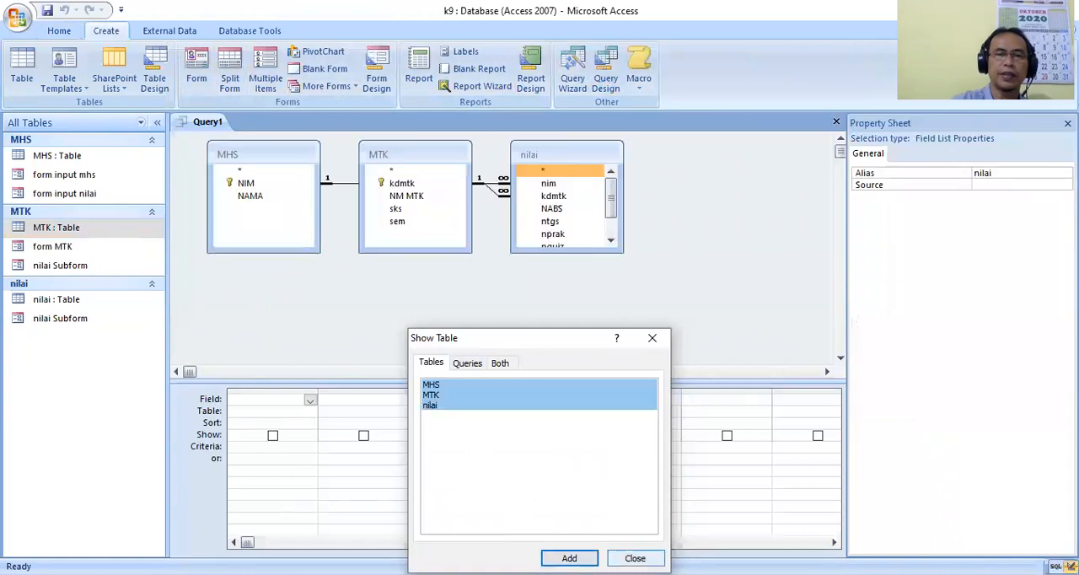
pyautogui.click(635, 558)
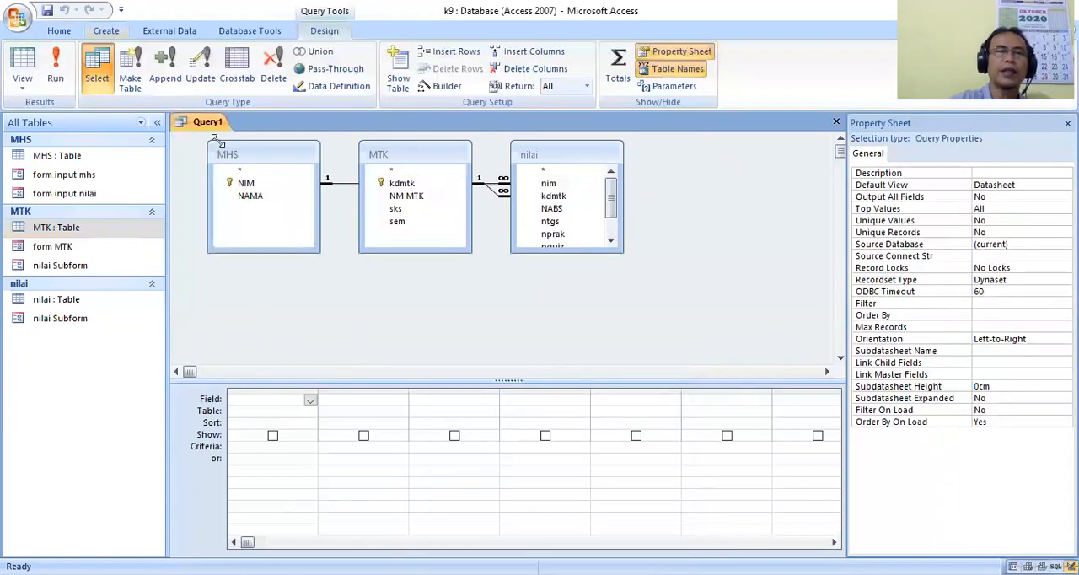
# Add the MHS table's NIM and NAMA fields to the query grid.
pyautogui.click(251, 196)
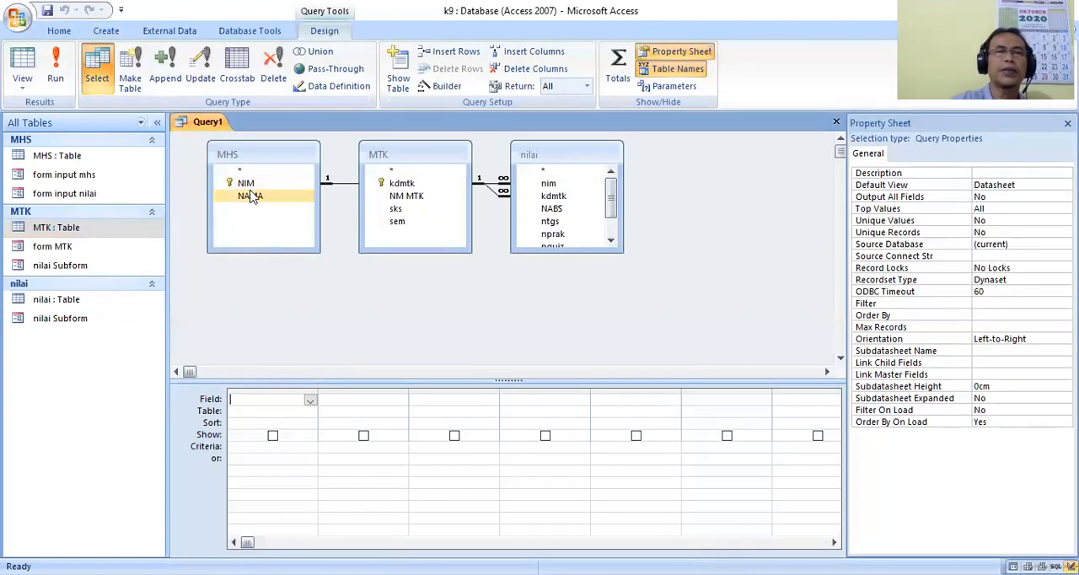
pyautogui.click(245, 185)
pyautogui.doubleClick(264, 186)
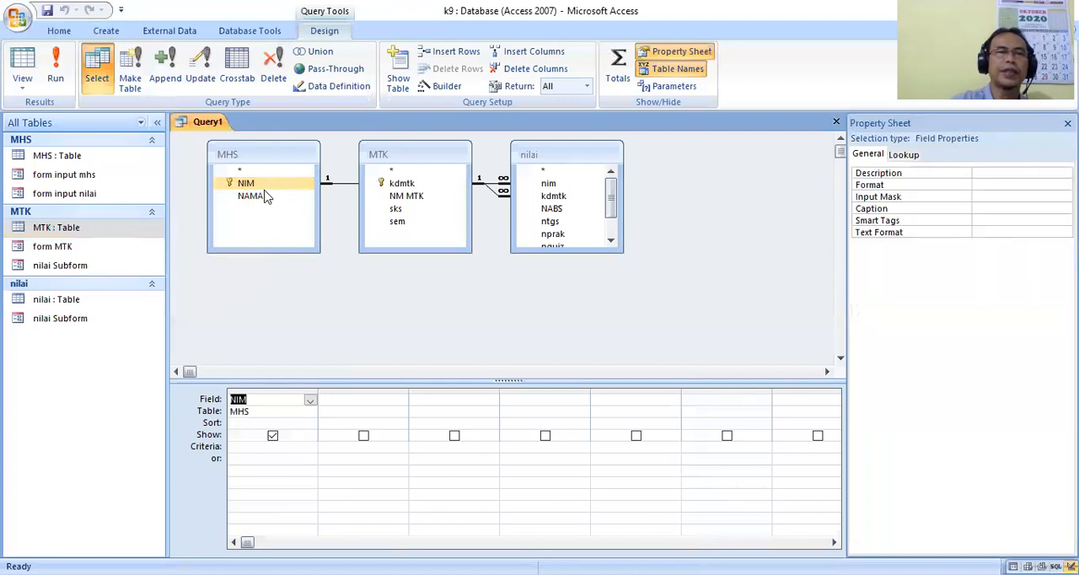
pyautogui.doubleClick(263, 197)
# Add the MTK table's kdmtk, NM MTK, sks and sem fields to the query grid, each only once.
pyautogui.click(402, 186)
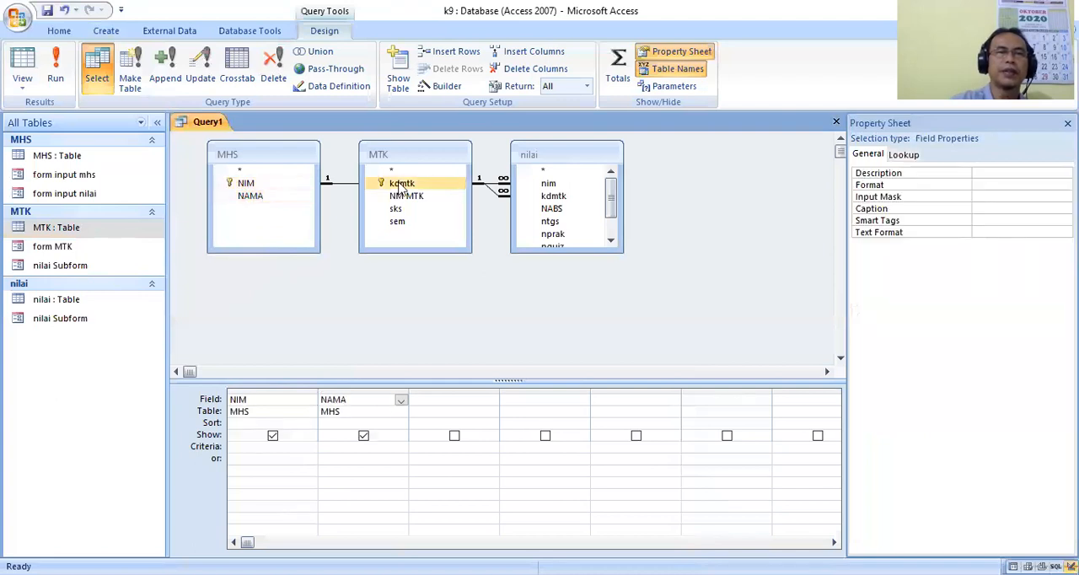
pyautogui.doubleClick(402, 185)
pyautogui.click(421, 197)
pyautogui.doubleClick(424, 199)
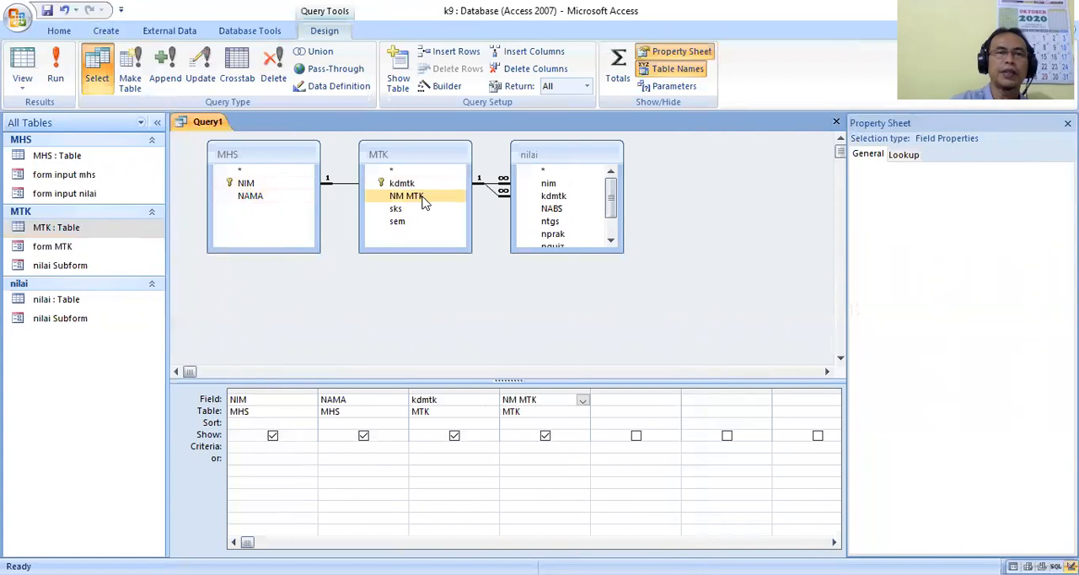
pyautogui.doubleClick(424, 199)
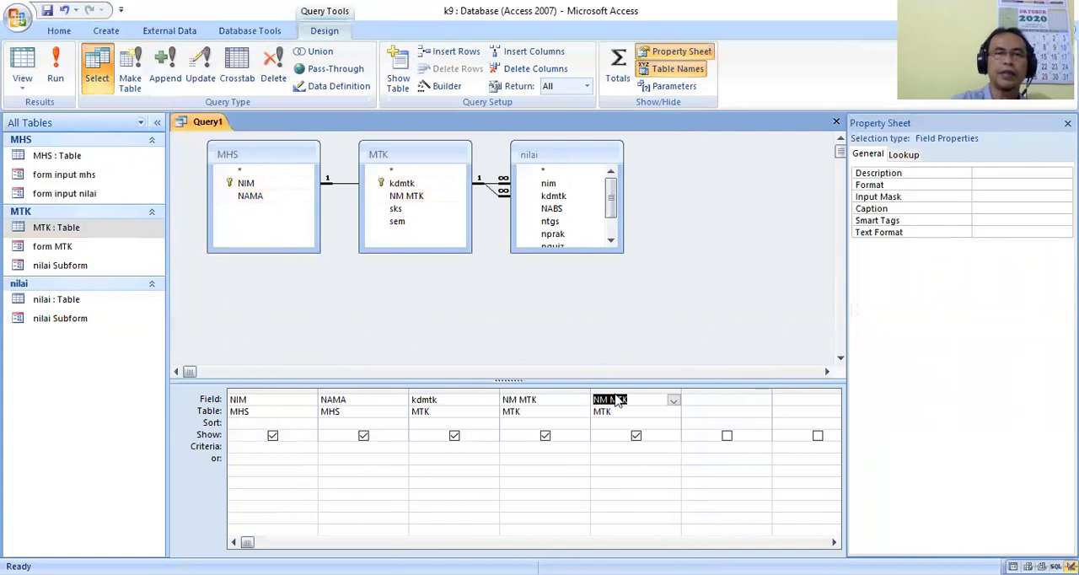
pyautogui.click(674, 401)
pyautogui.click(632, 446)
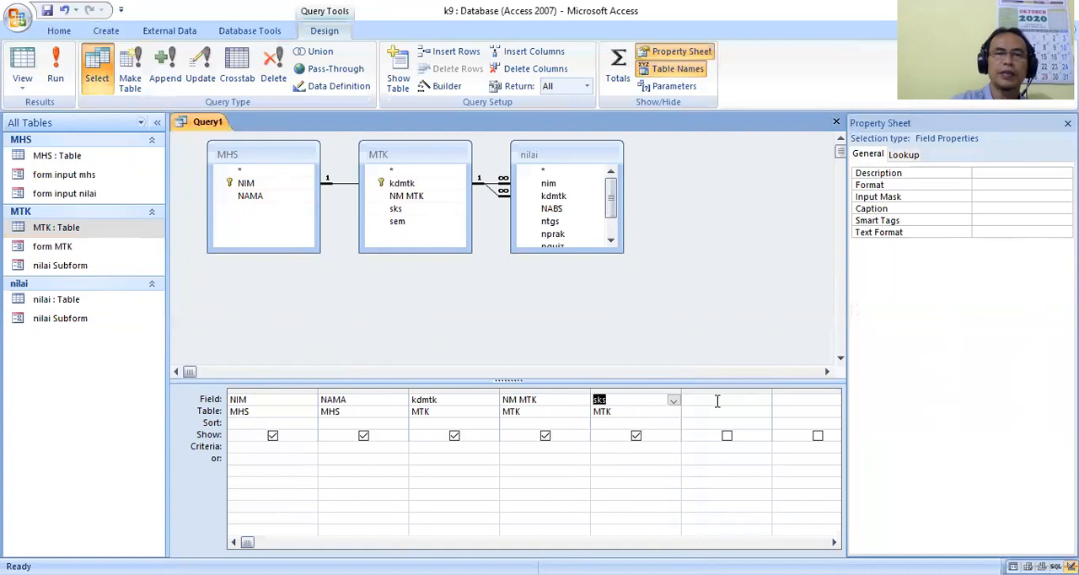
pyautogui.doubleClick(415, 225)
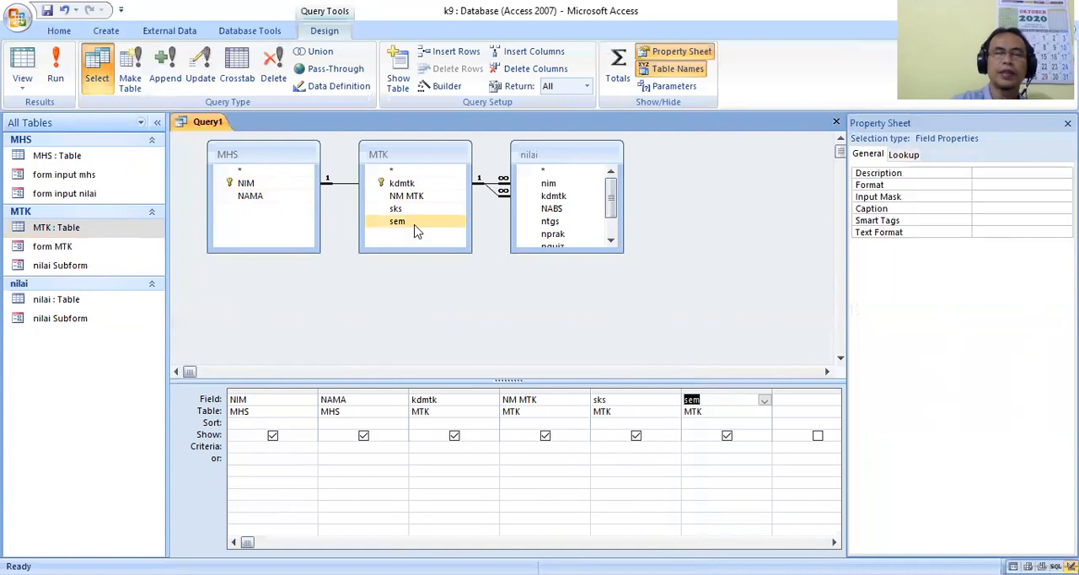
# Run the query and save it under the name Query1KRS.
pyautogui.click(56, 76)
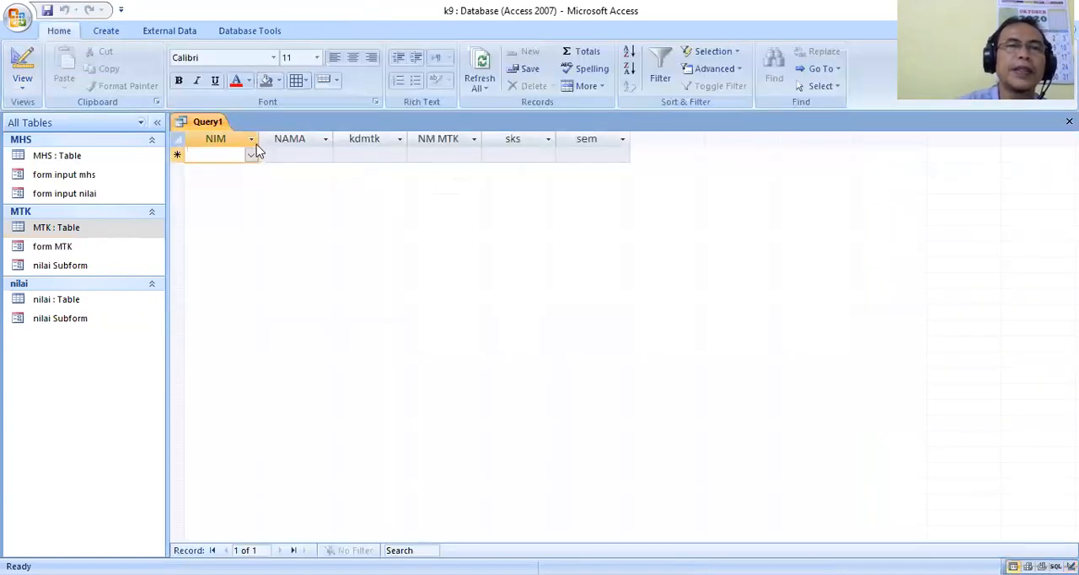
pyautogui.click(47, 10)
pyautogui.click(510, 210)
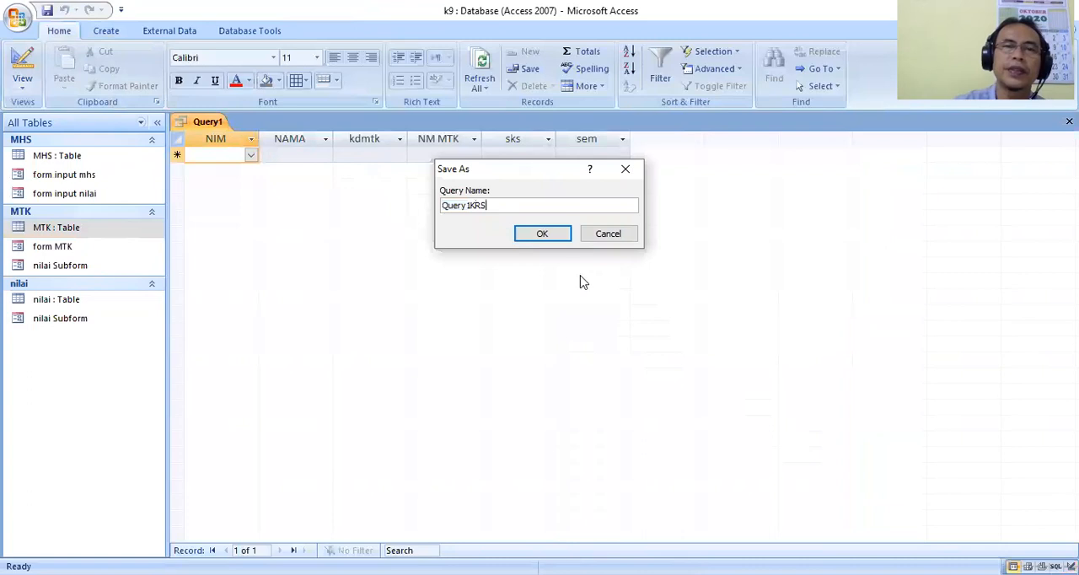
pyautogui.click(553, 242)
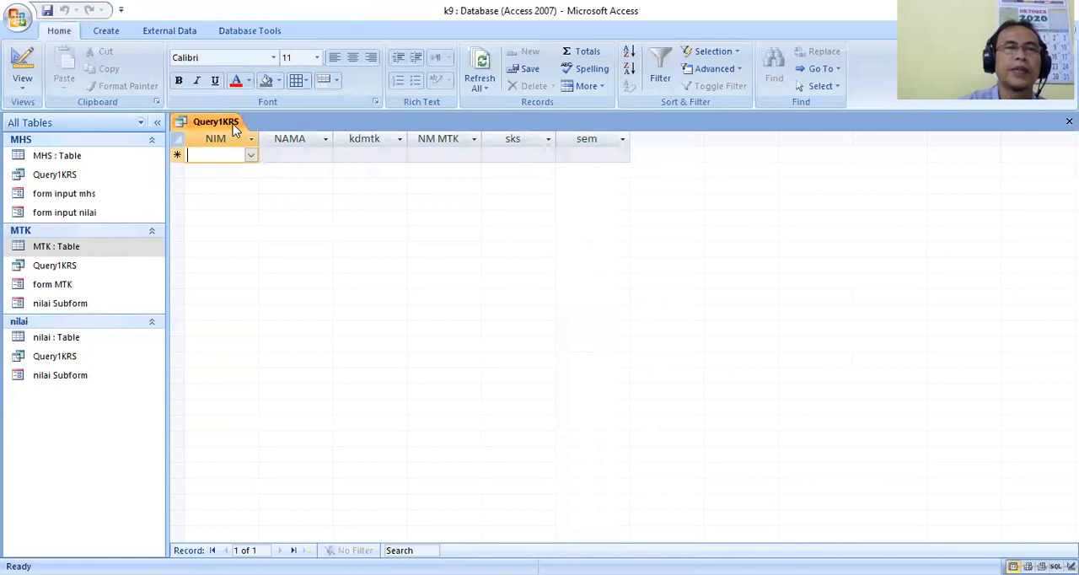
# Close Query1KRS and reopen it in Design View.
pyautogui.rightClick(235, 129)
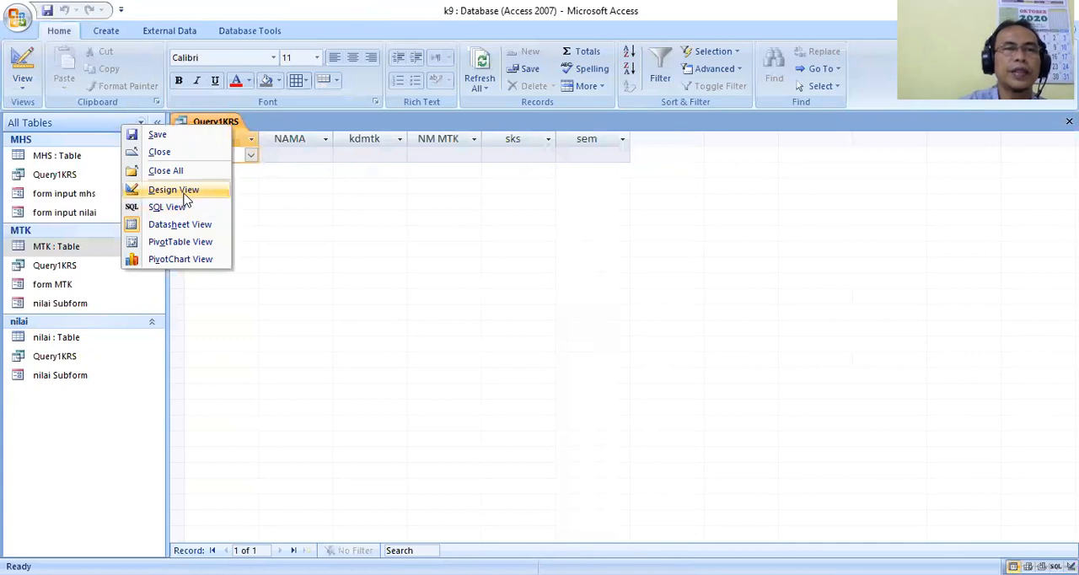
pyautogui.click(173, 155)
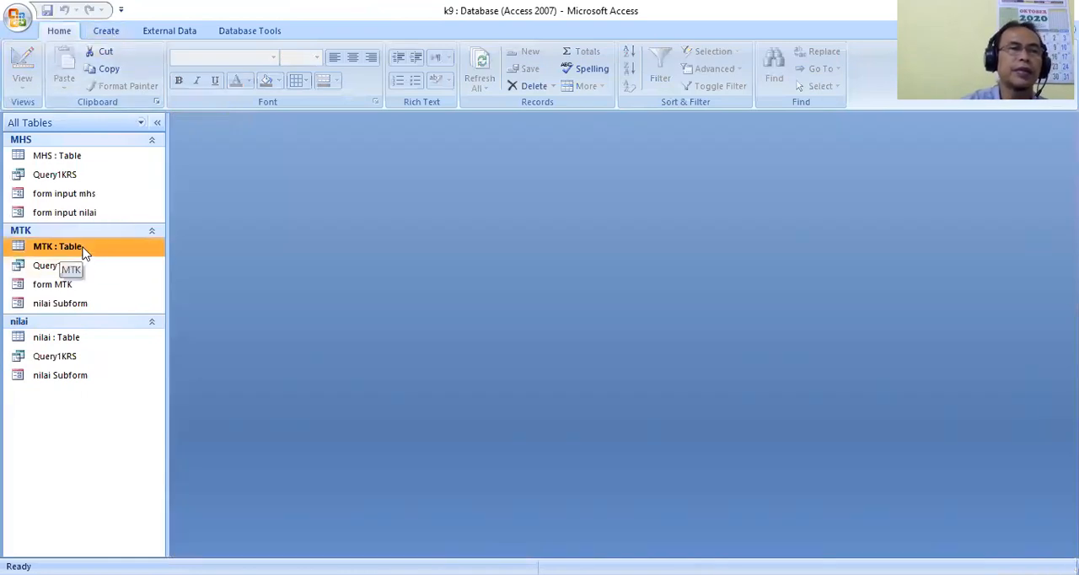
pyautogui.rightClick(70, 366)
pyautogui.click(117, 389)
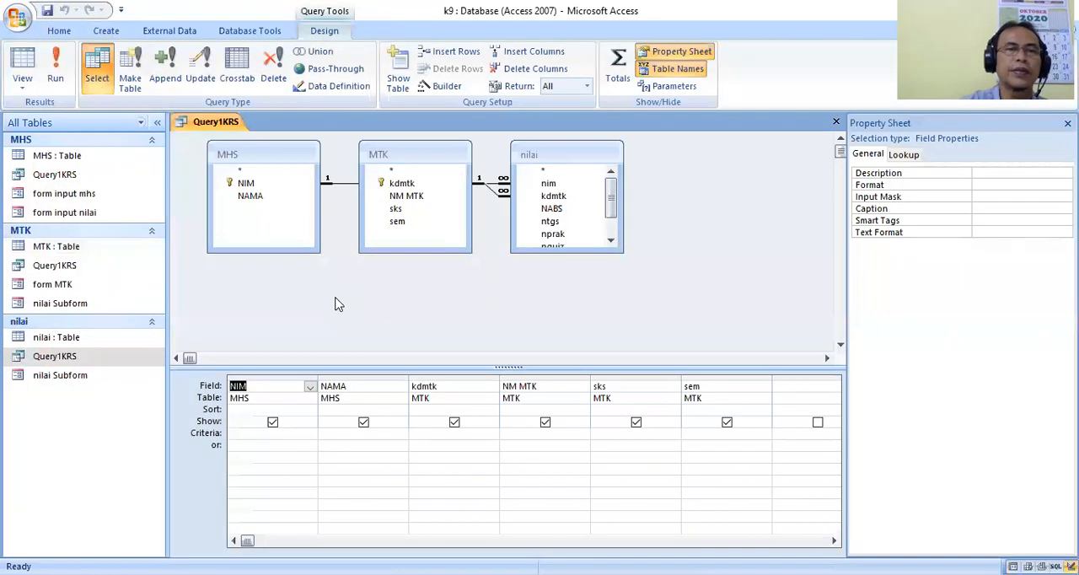
pyautogui.click(605, 434)
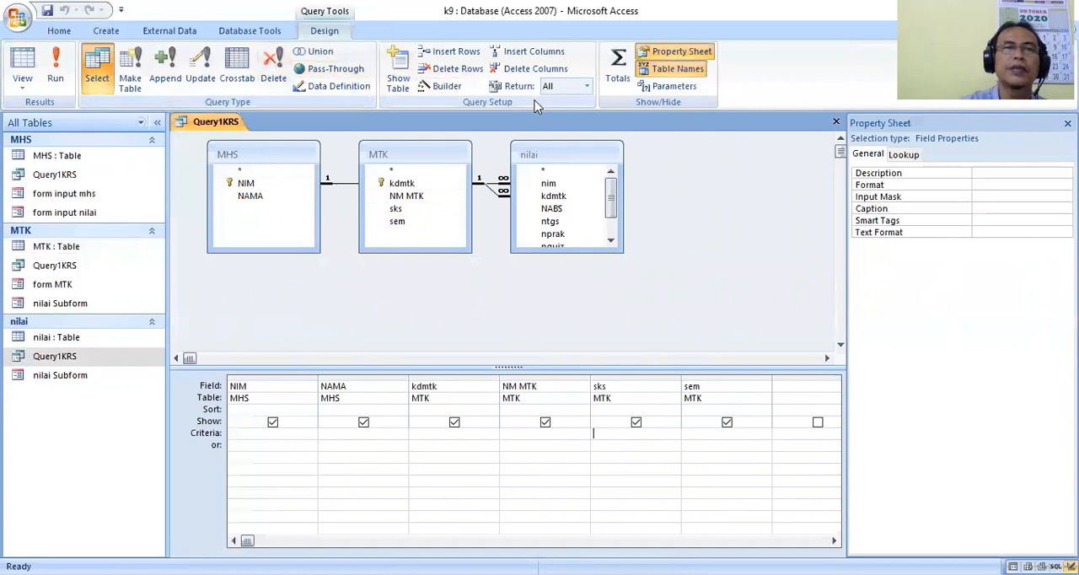
pyautogui.click(619, 410)
pyautogui.click(674, 409)
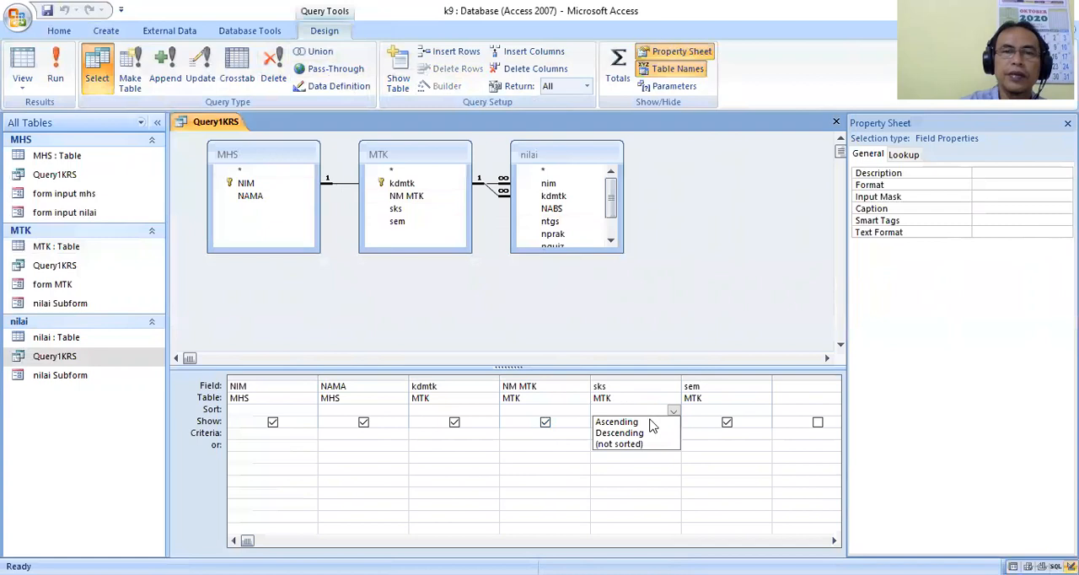
pyautogui.click(682, 450)
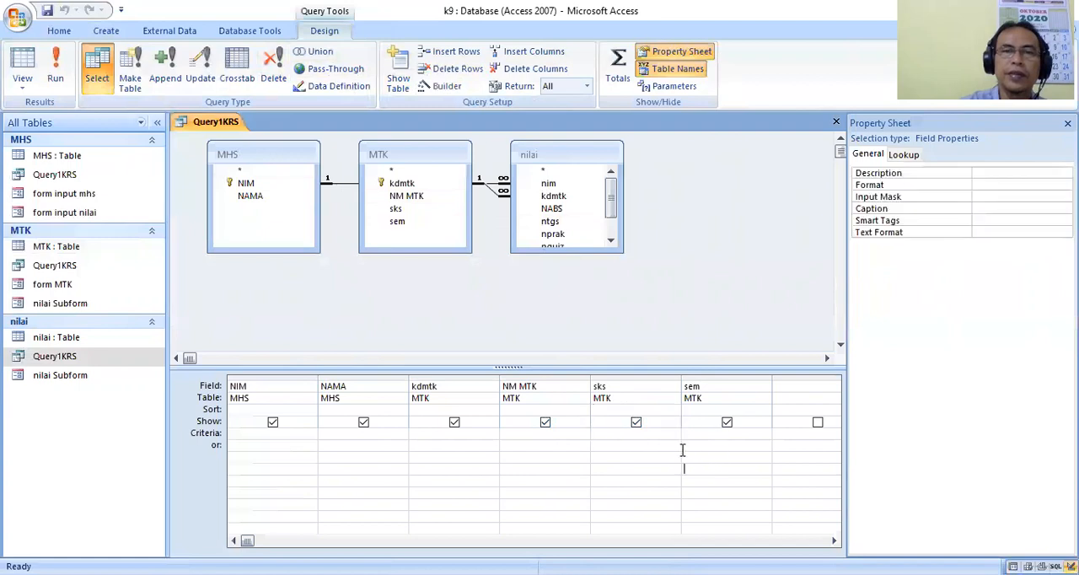
pyautogui.click(636, 410)
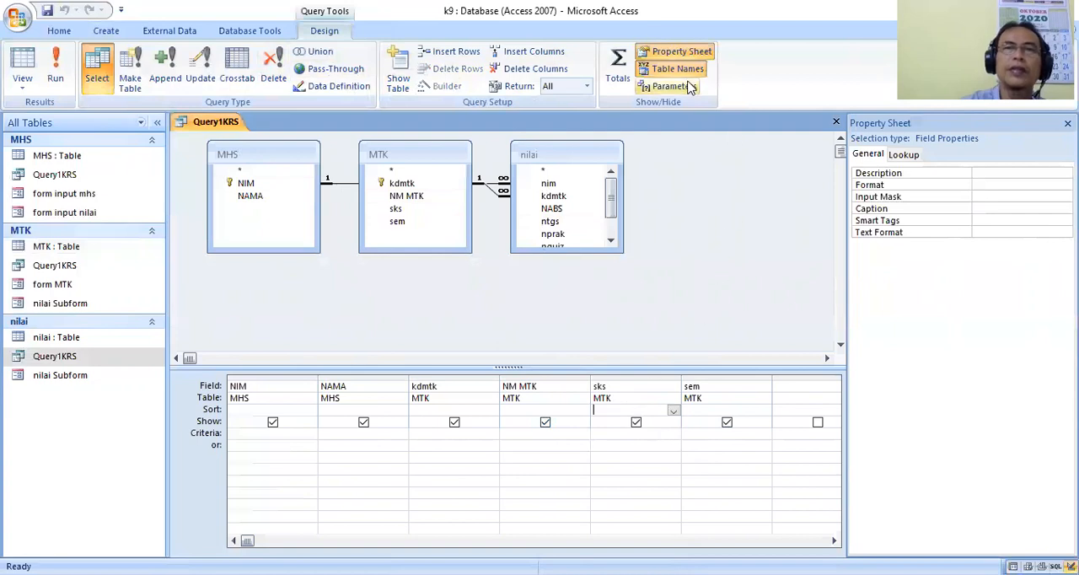
# Turn on column totals in Query1KRS, set the sks field's total to Sum, and run the query.
pyautogui.click(620, 78)
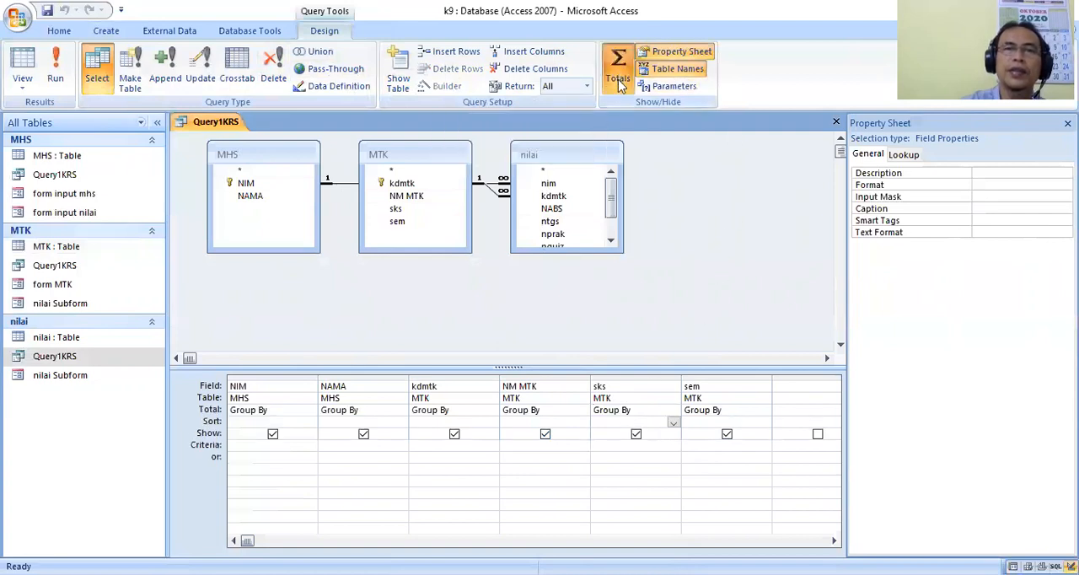
pyautogui.click(663, 410)
pyautogui.click(673, 409)
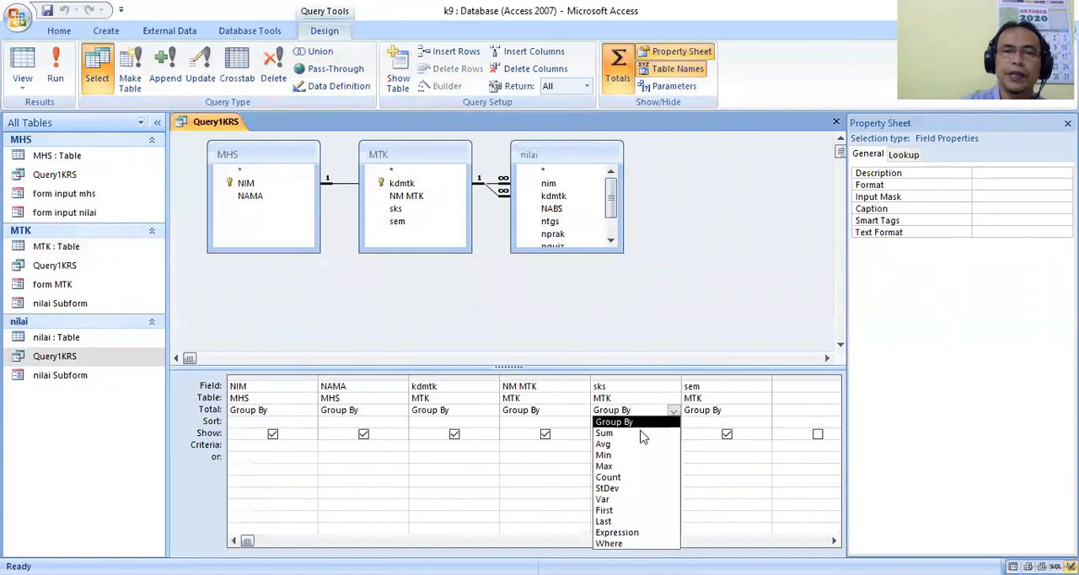
pyautogui.click(633, 436)
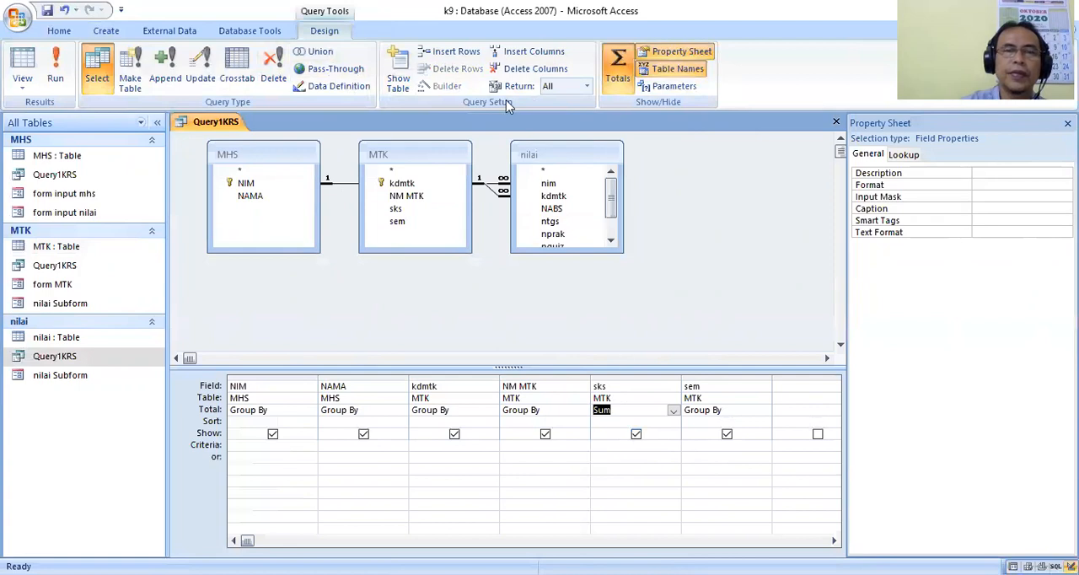
pyautogui.click(54, 68)
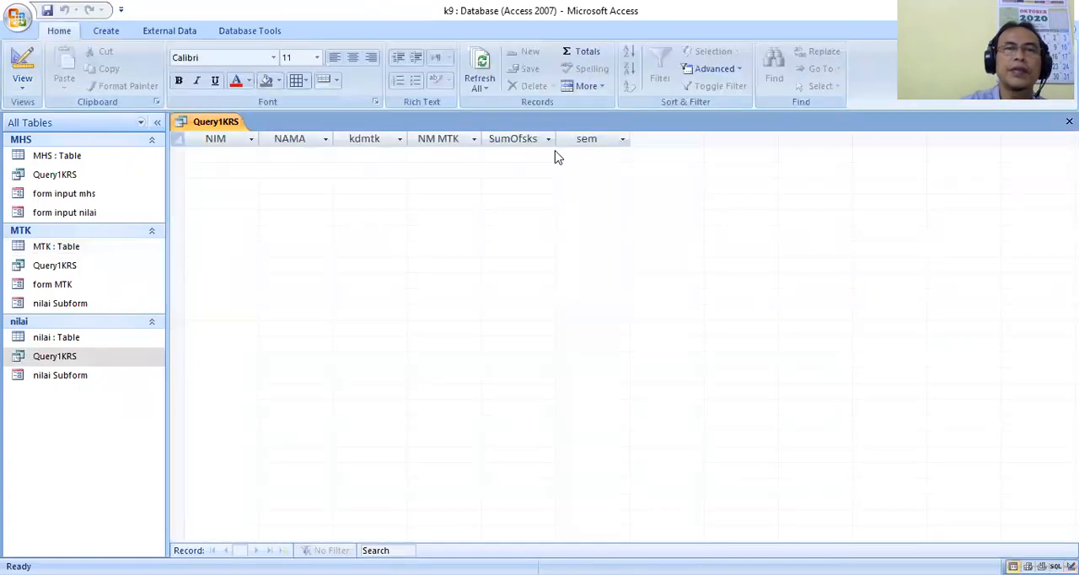
# Close the Query1KRS results.
pyautogui.rightClick(229, 126)
pyautogui.click(190, 139)
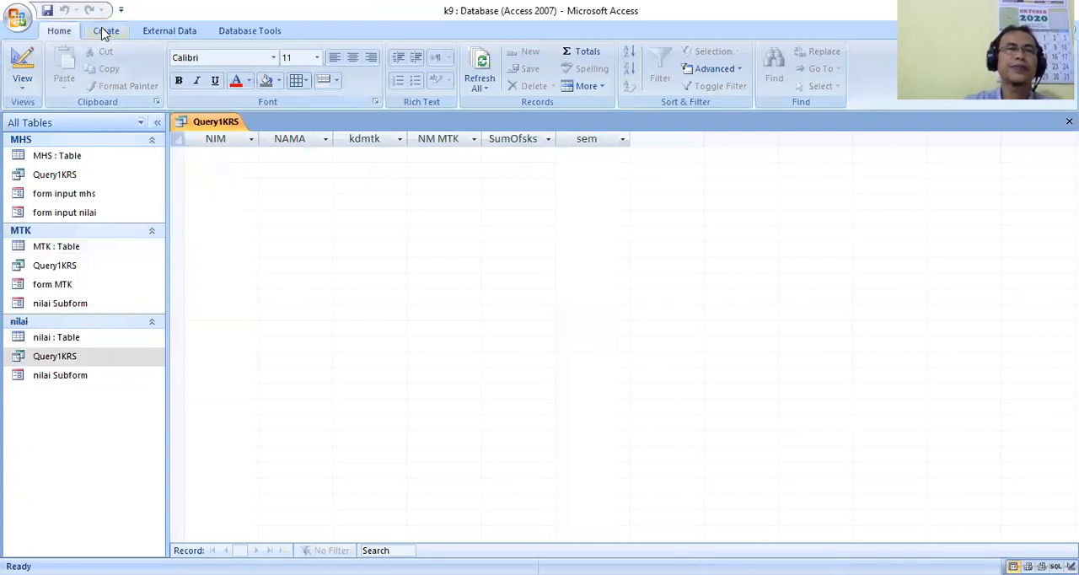
pyautogui.rightClick(206, 124)
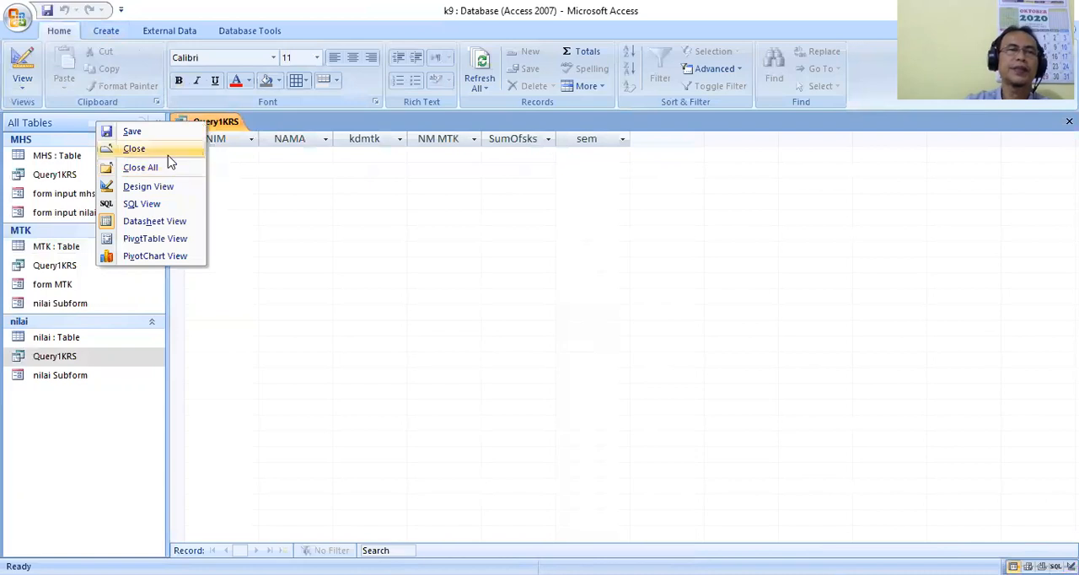
pyautogui.click(169, 151)
# Start a new report with the Report Wizard and include all fields of Query1KRS.
pyautogui.click(106, 31)
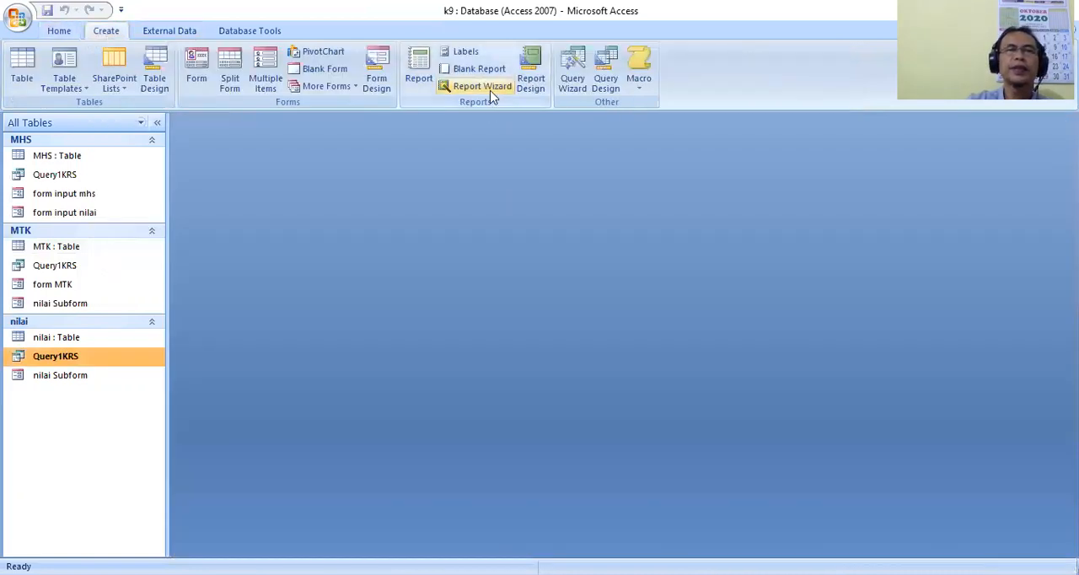
pyautogui.click(483, 86)
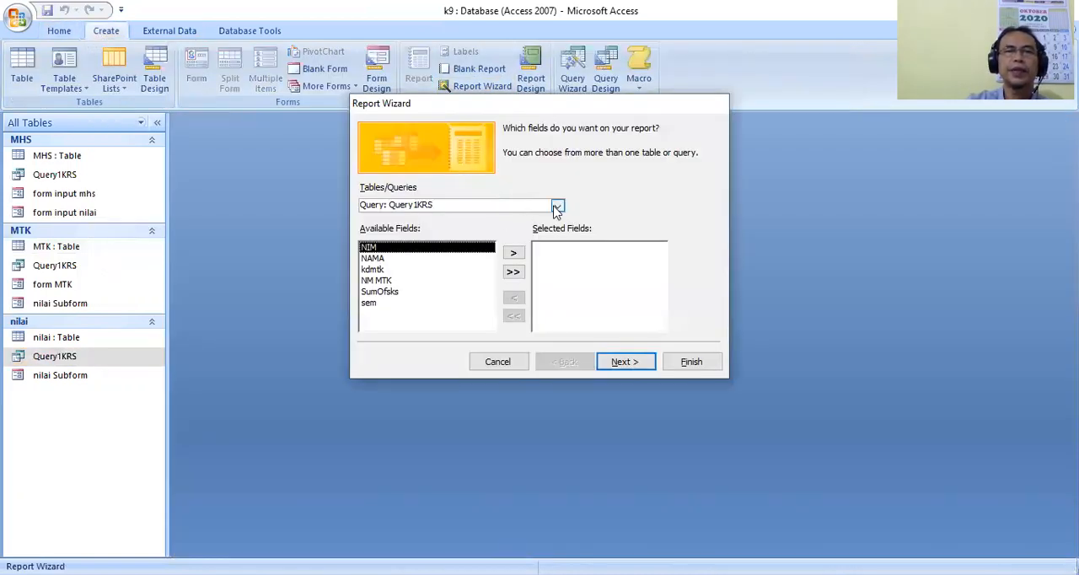
pyautogui.click(514, 272)
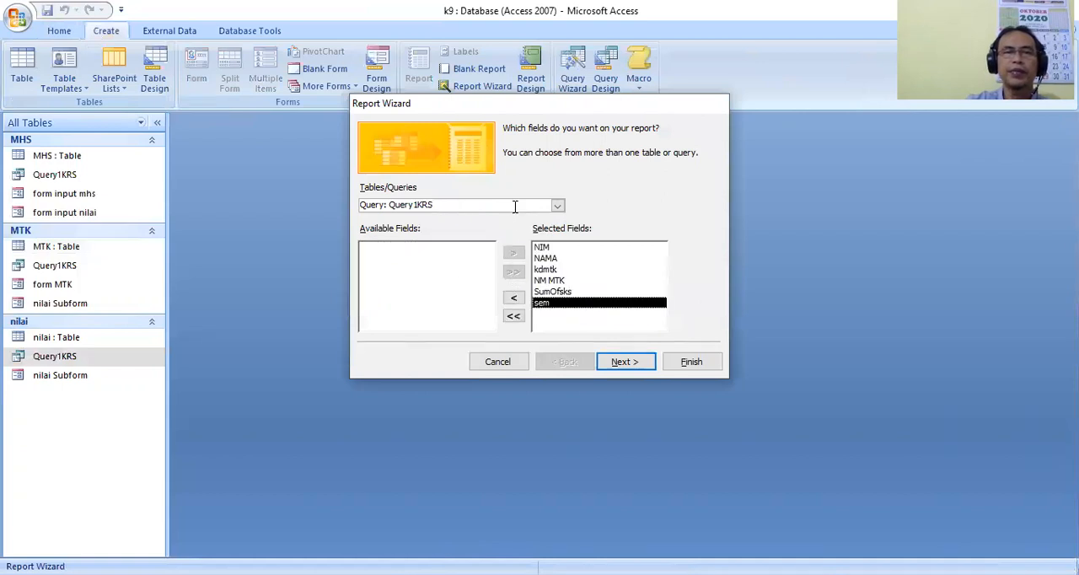
pyautogui.click(622, 360)
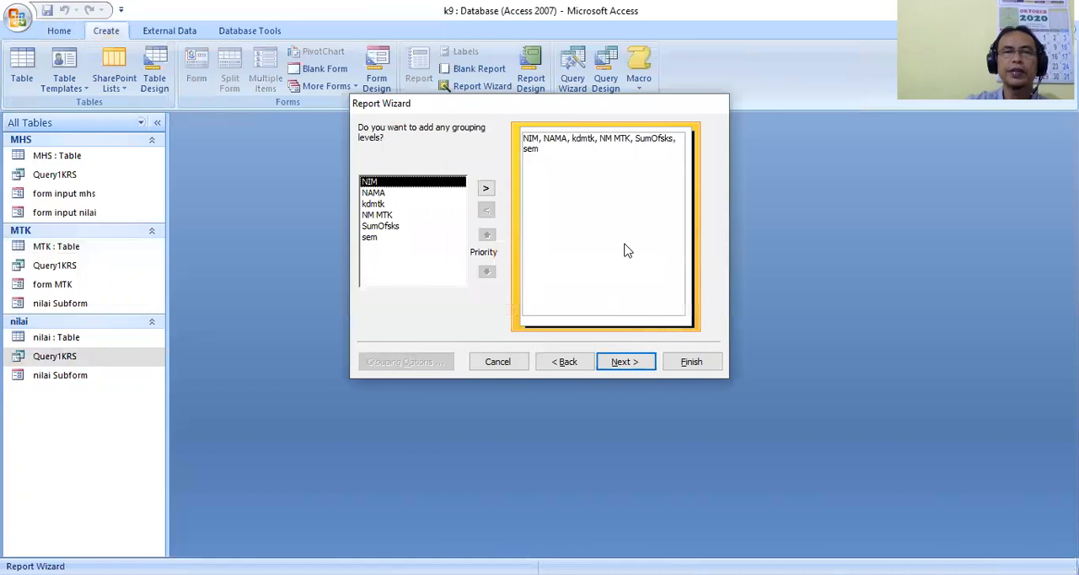
# Group the report by NIM, with NAMA as the second grouping level.
pyautogui.click(486, 189)
pyautogui.click(486, 189)
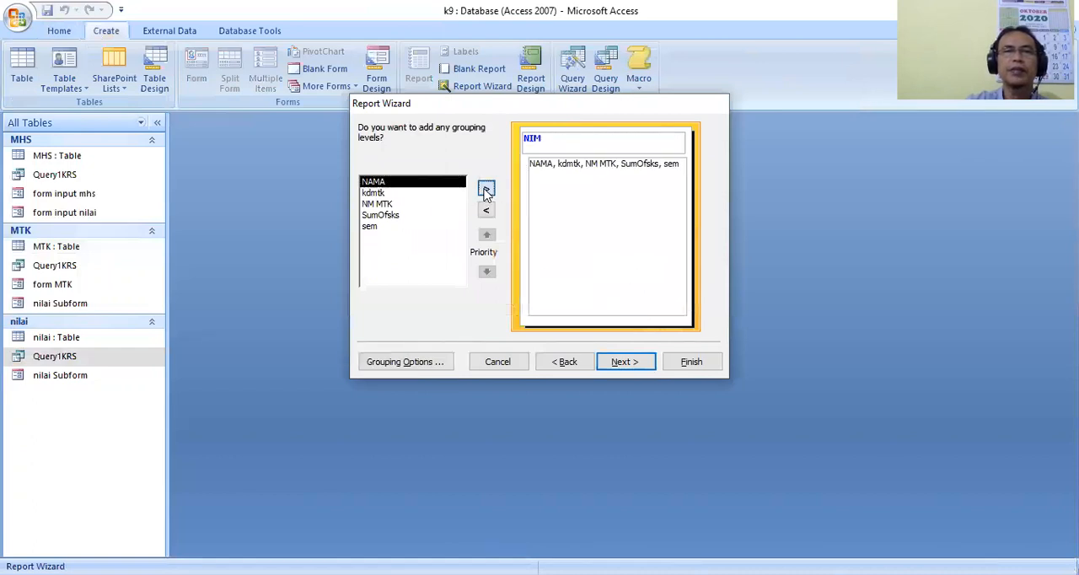
pyautogui.click(624, 363)
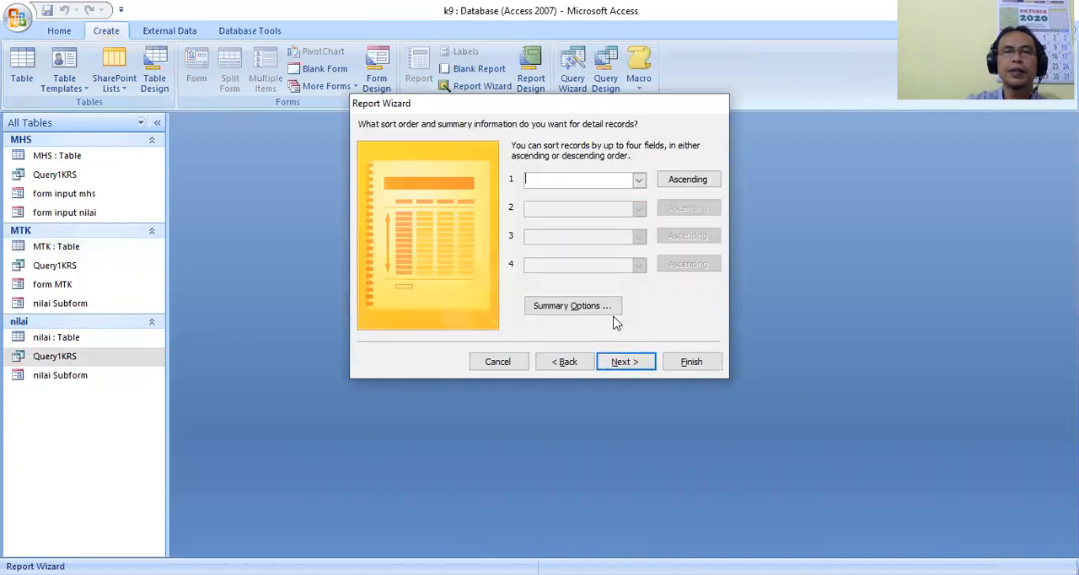
# Add a Sum of SumOfsks to the report's summary options, keeping both detail and summary.
pyautogui.click(572, 306)
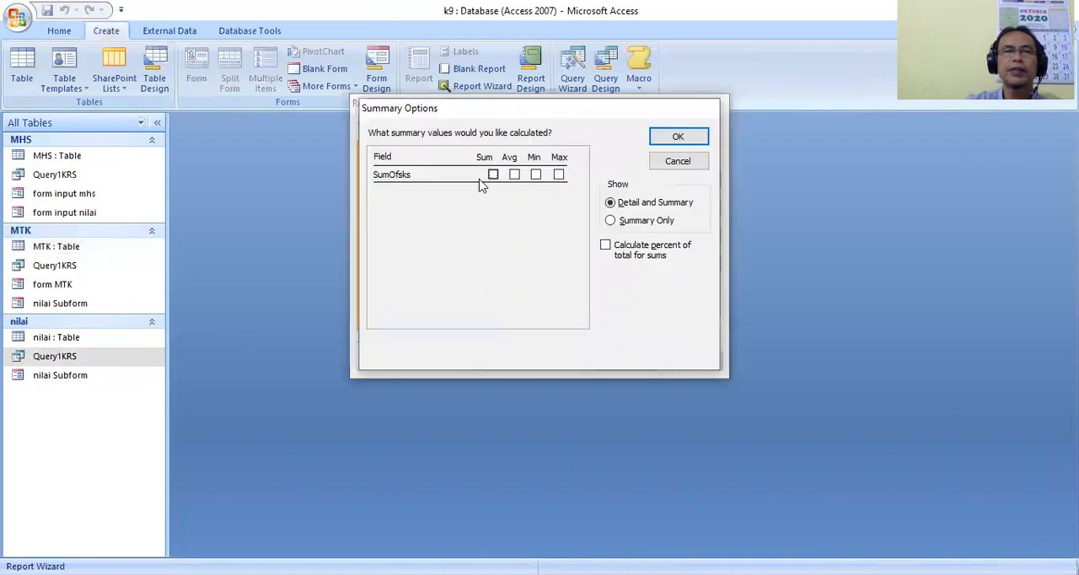
pyautogui.click(494, 176)
pyautogui.click(685, 136)
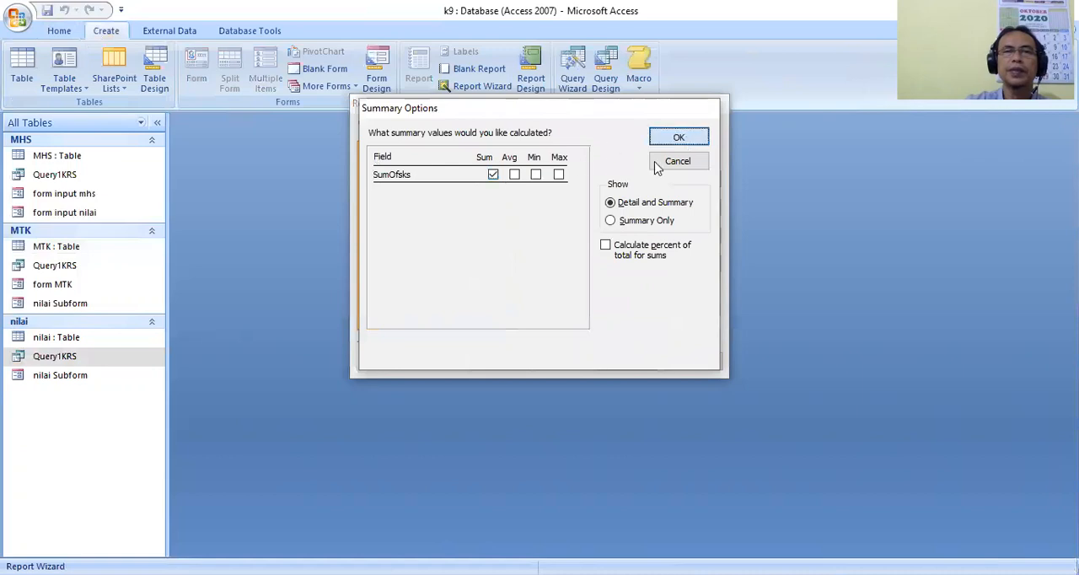
pyautogui.click(626, 368)
# Choose the Outline layout and the Concourse style for the report.
pyautogui.click(558, 200)
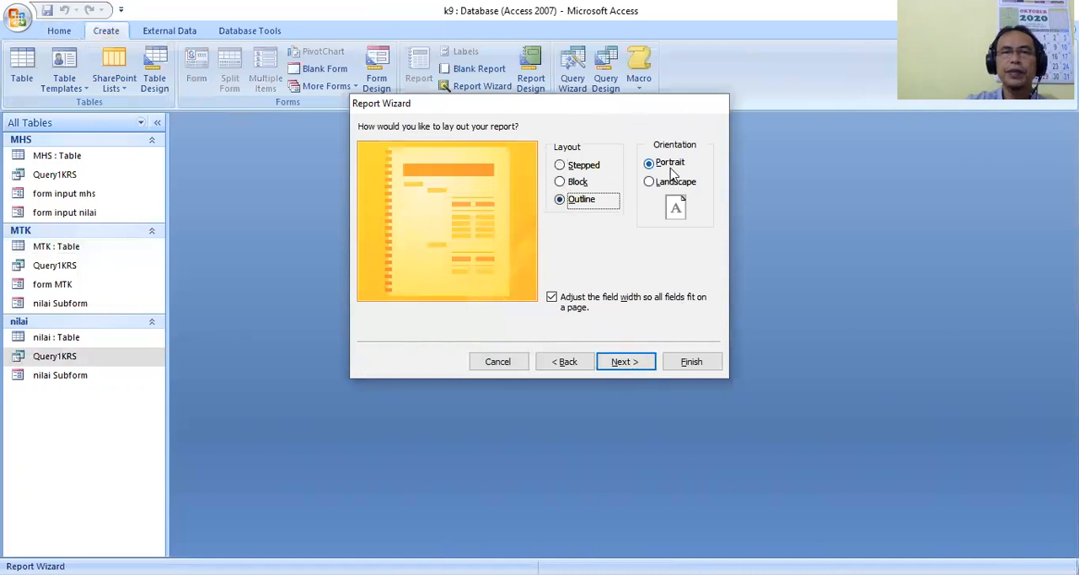
pyautogui.click(637, 364)
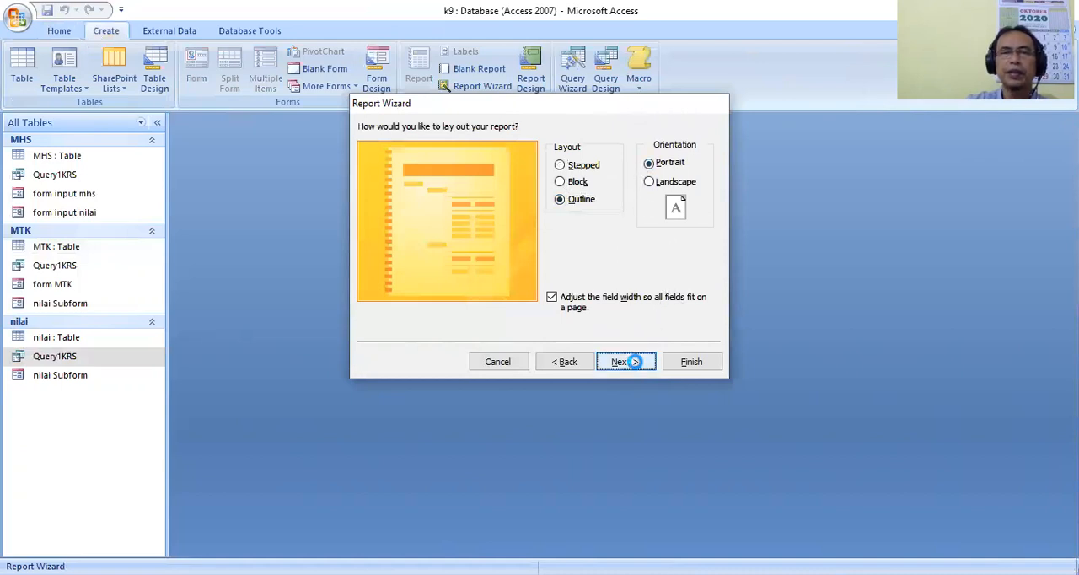
pyautogui.click(564, 215)
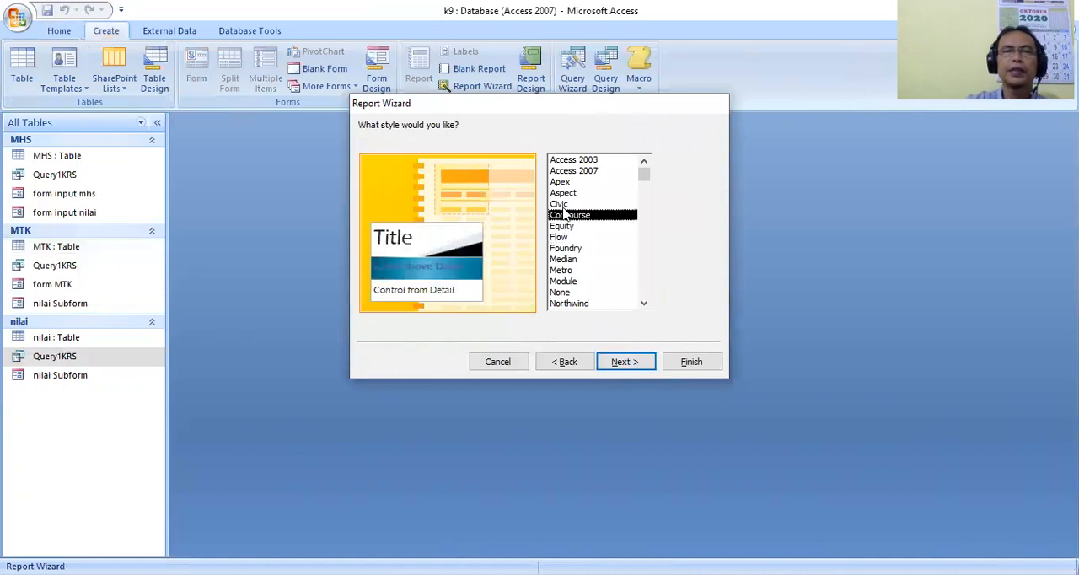
pyautogui.click(560, 204)
pyautogui.click(570, 225)
pyautogui.click(570, 216)
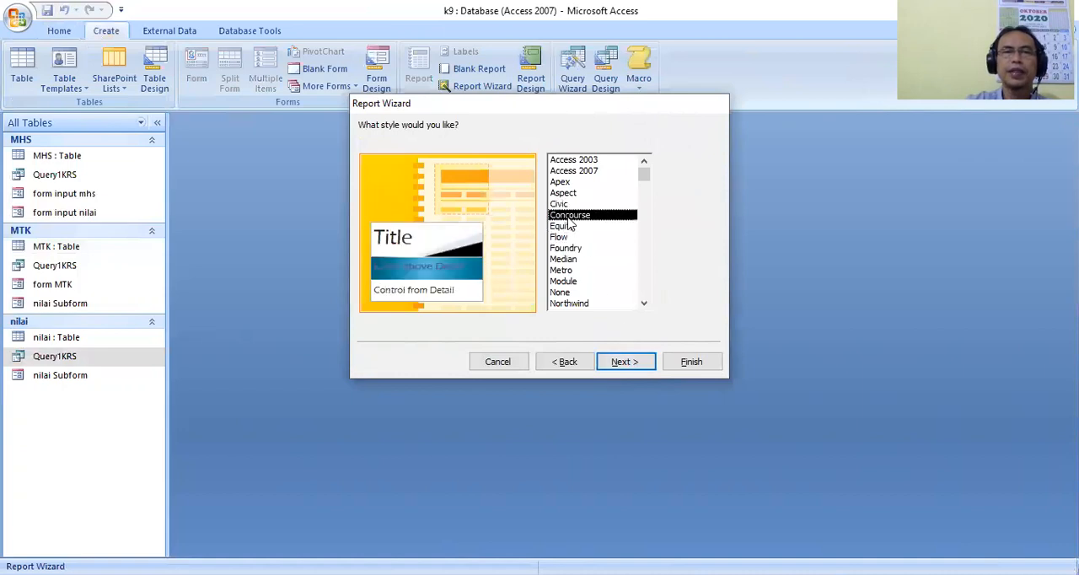
pyautogui.click(624, 361)
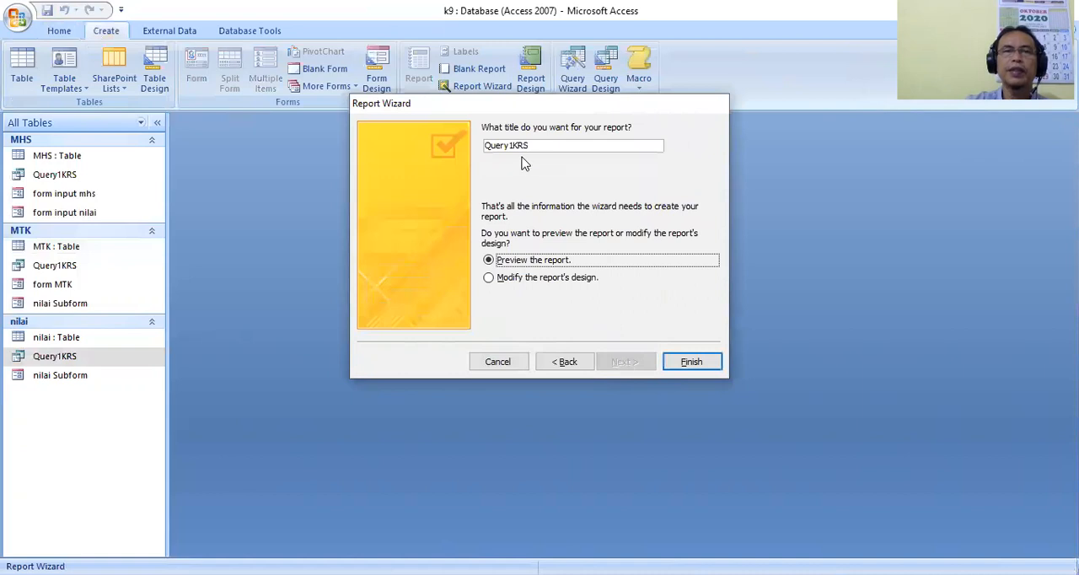
# Title the report REKAP KRS, finish the wizard with a preview, and close the report.
pyautogui.moveTo(513, 145); pyautogui.dragTo(474, 148)
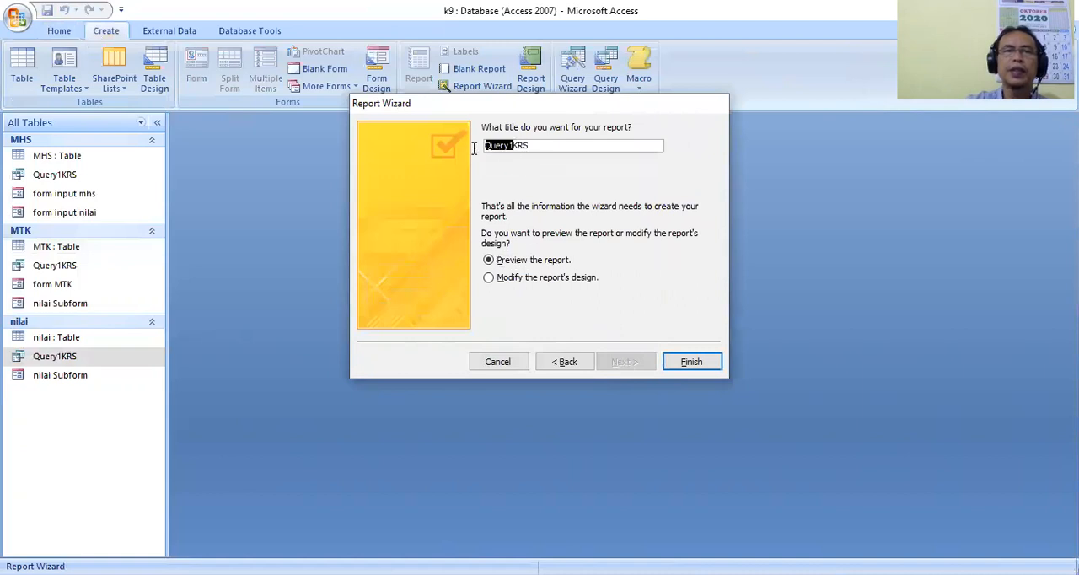
pyautogui.write('REKAP')
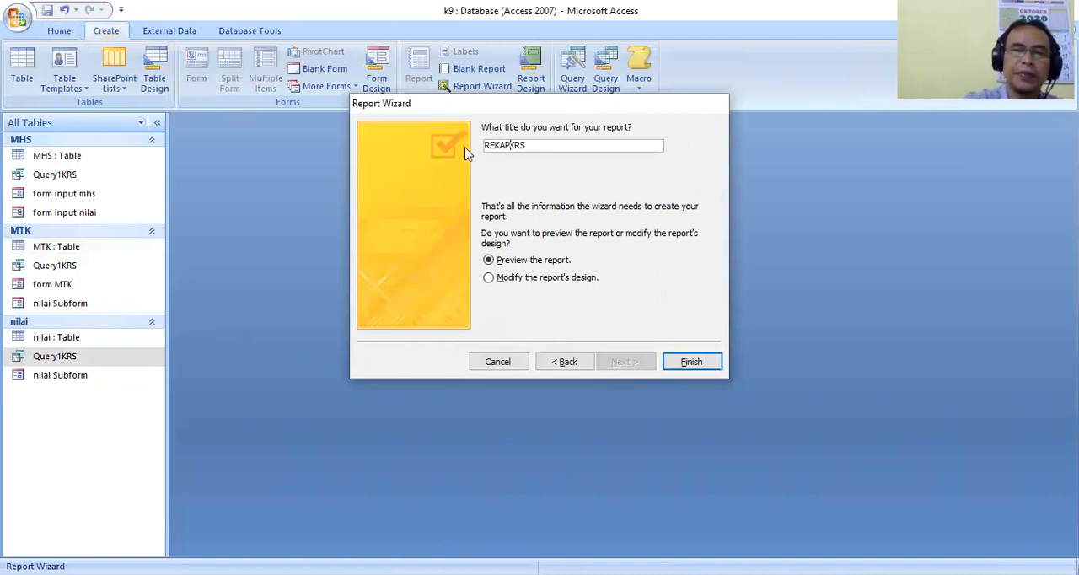
pyautogui.click(691, 362)
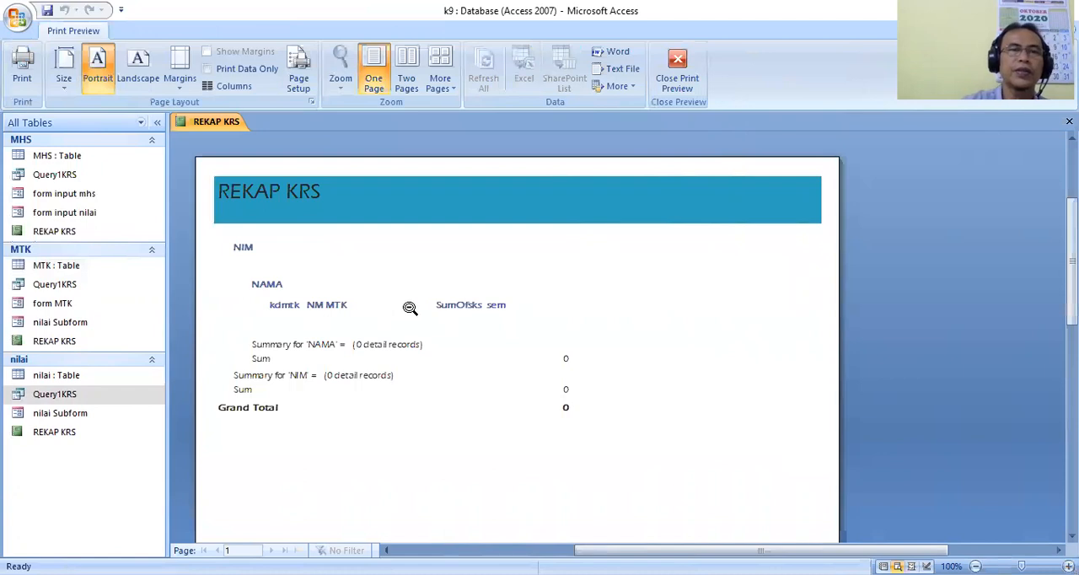
pyautogui.rightClick(235, 125)
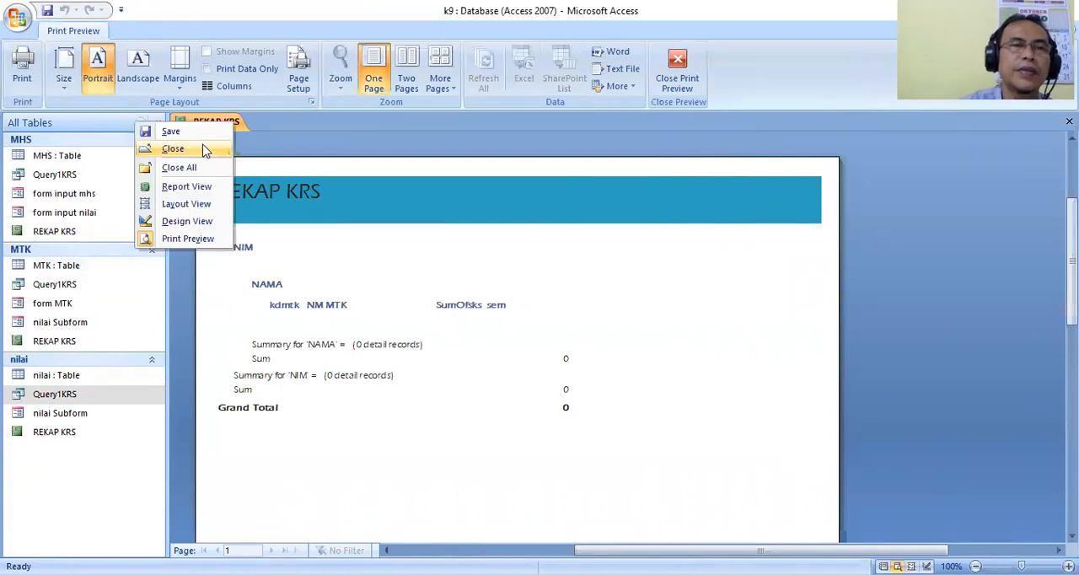
pyautogui.click(204, 149)
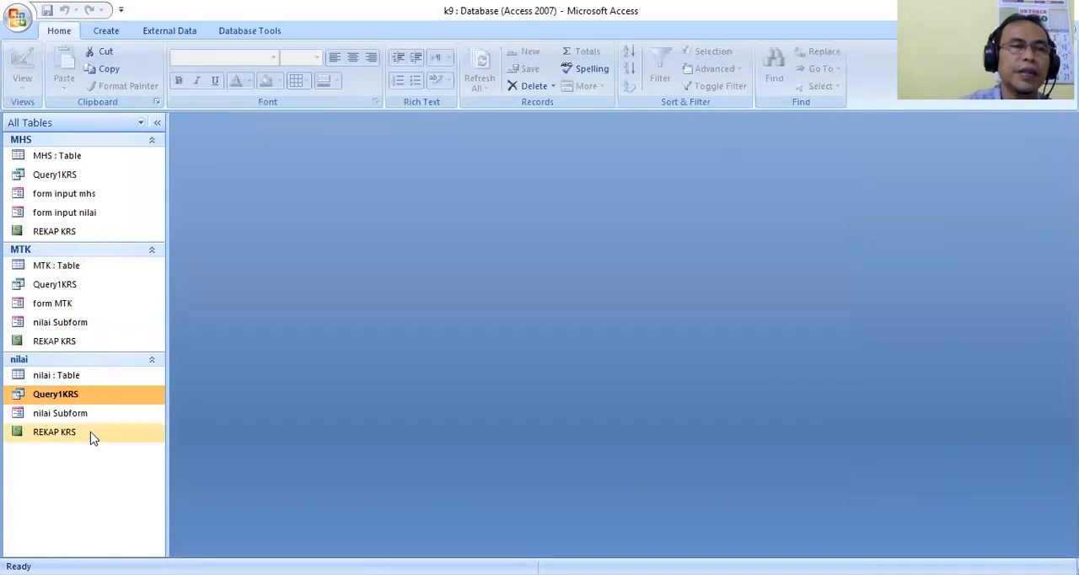
# Open the MHS table and enter the first student's ID number in NIM and name in NAMA.
pyautogui.doubleClick(90, 158)
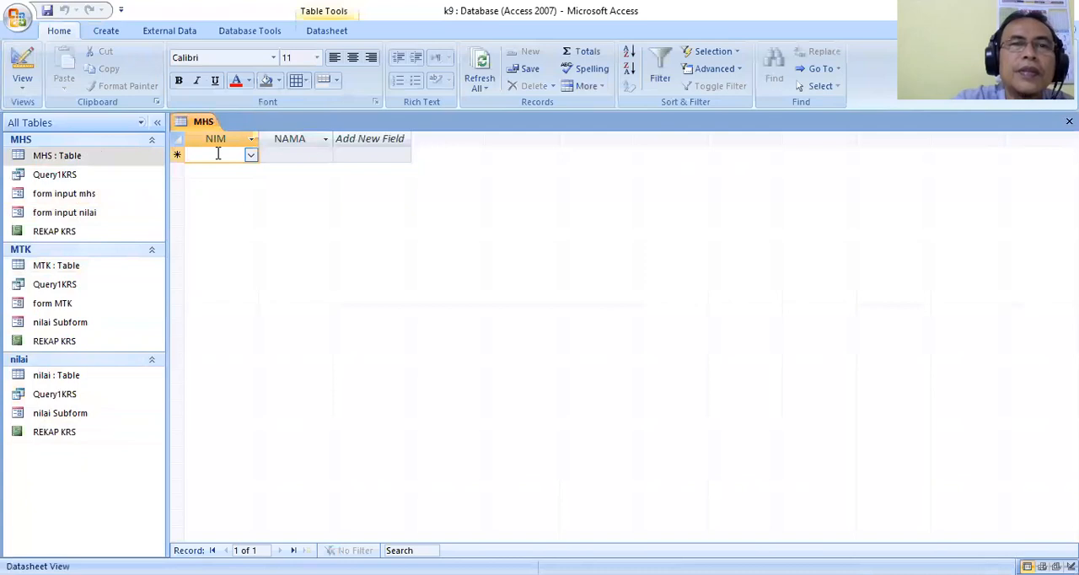
pyautogui.write('19')
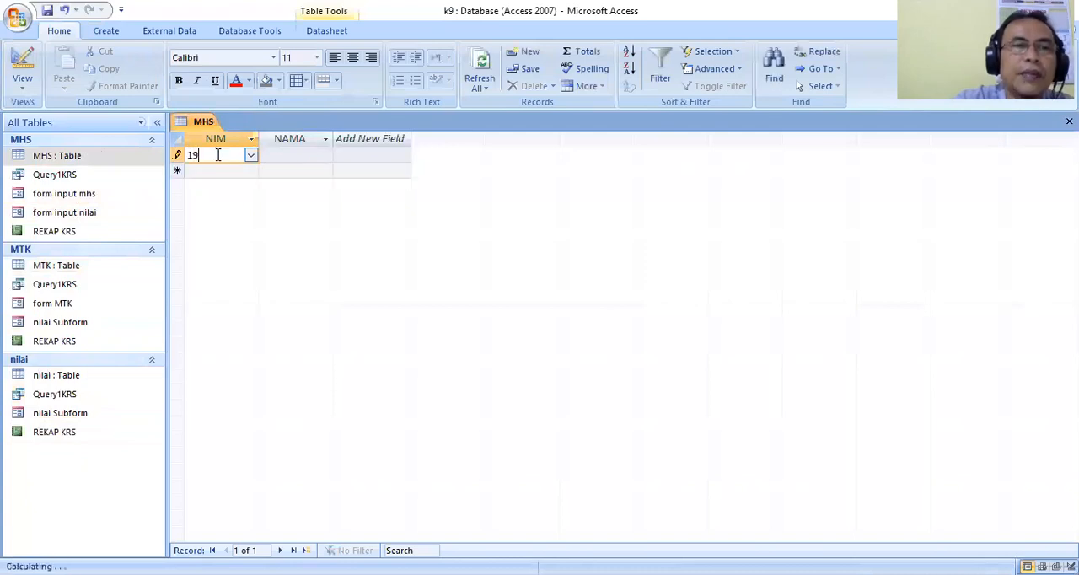
pyautogui.write('0510001')
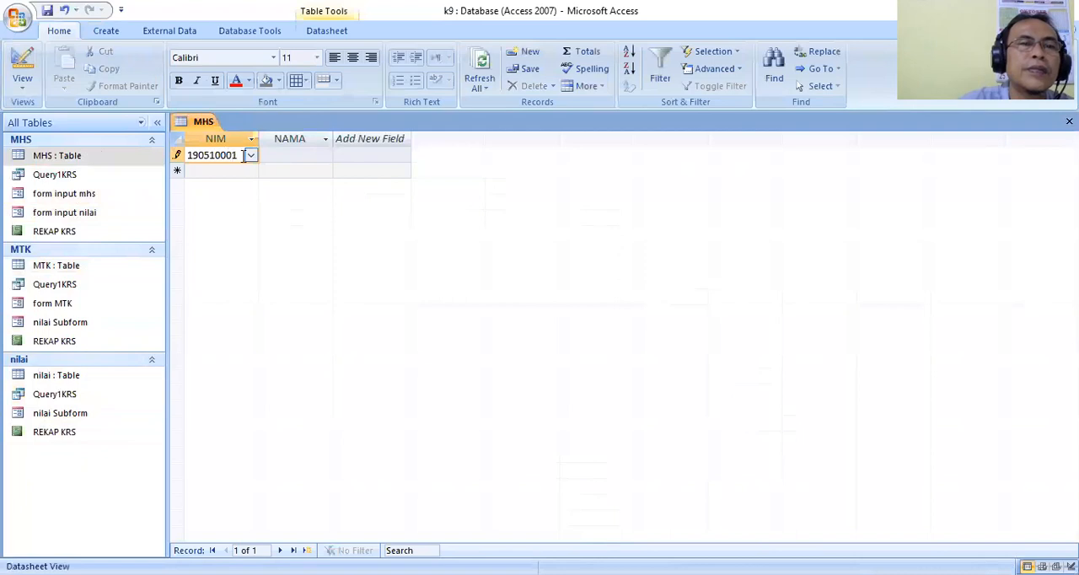
pyautogui.write('0')
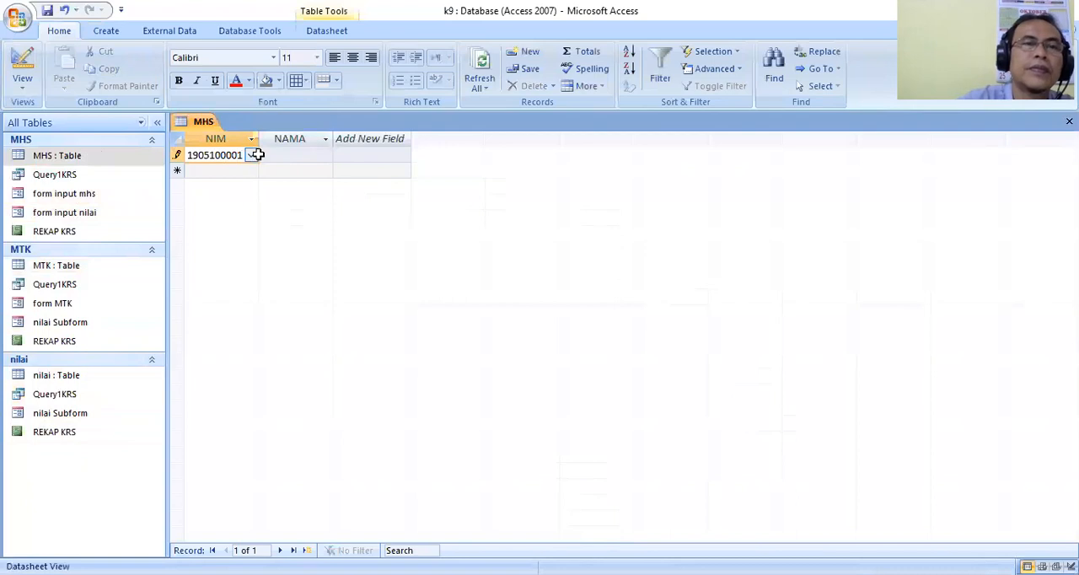
pyautogui.click(283, 159)
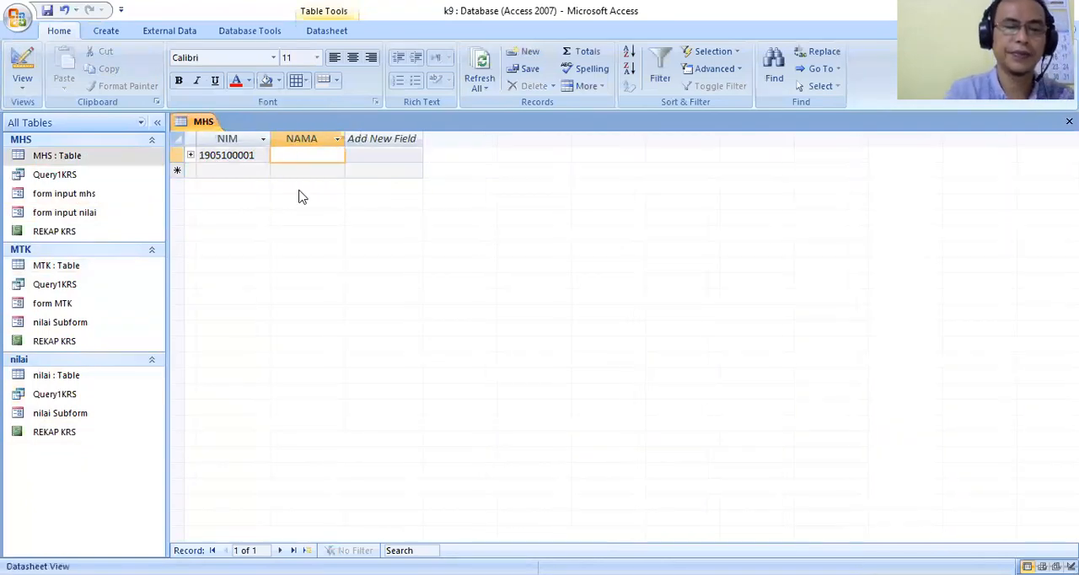
pyautogui.write('idwar')
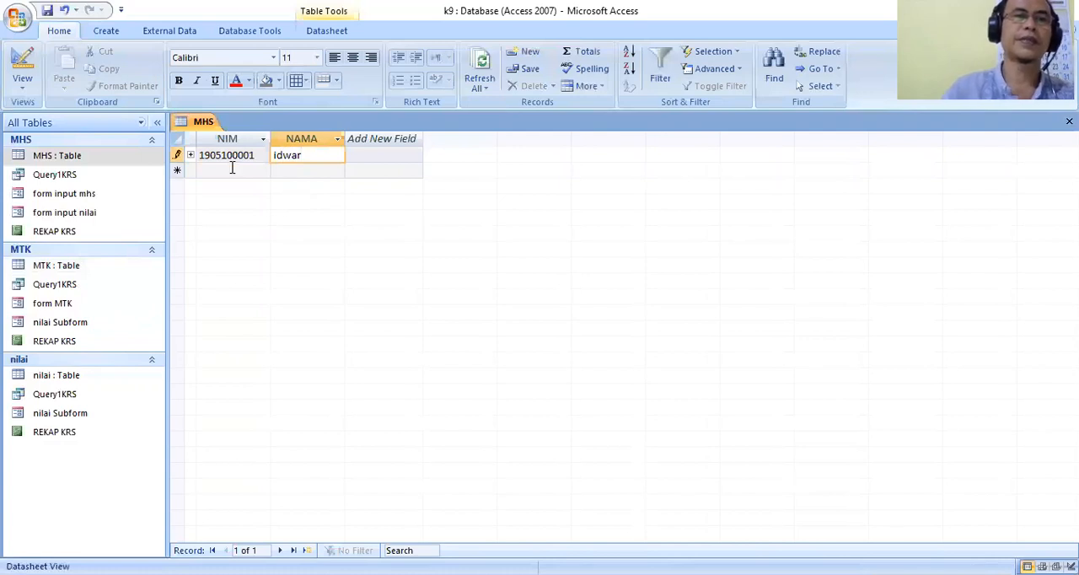
# Add a second MHS record with the next student's ID number and name.
pyautogui.click(232, 167)
pyautogui.write('19')
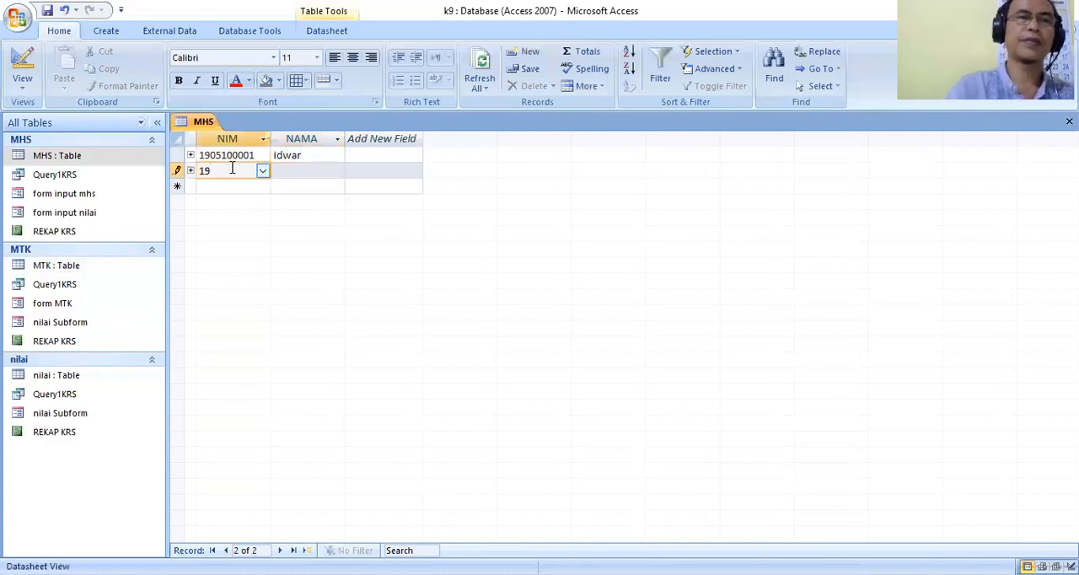
pyautogui.write('0')
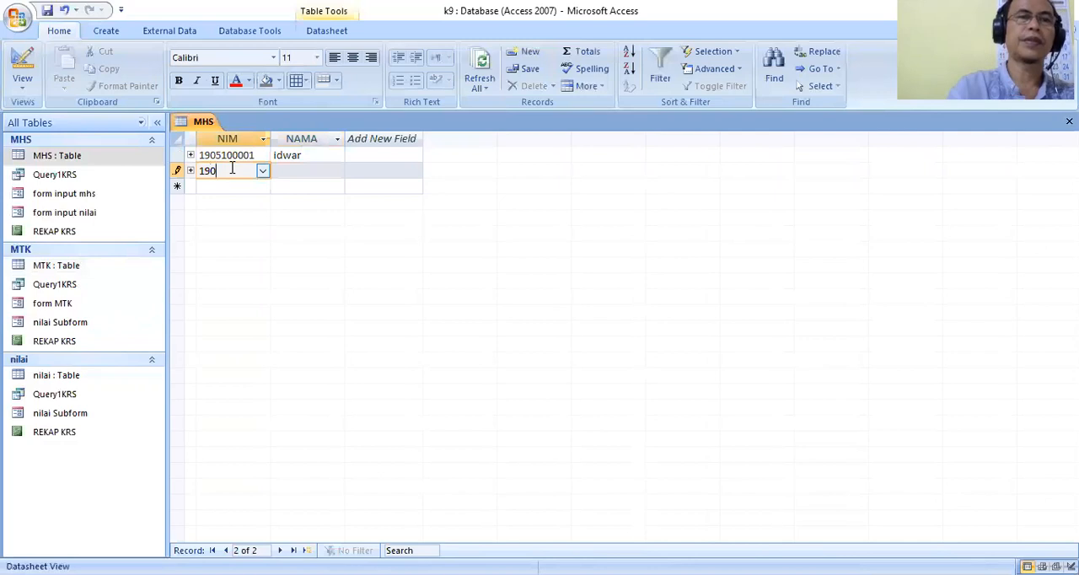
pyautogui.write('5100002')
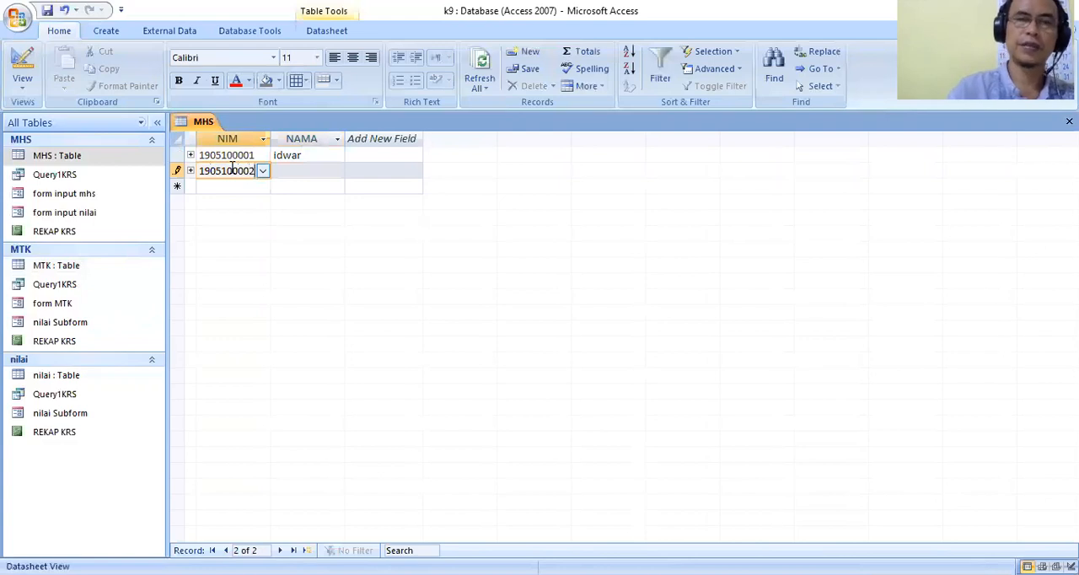
pyautogui.press('Tab')
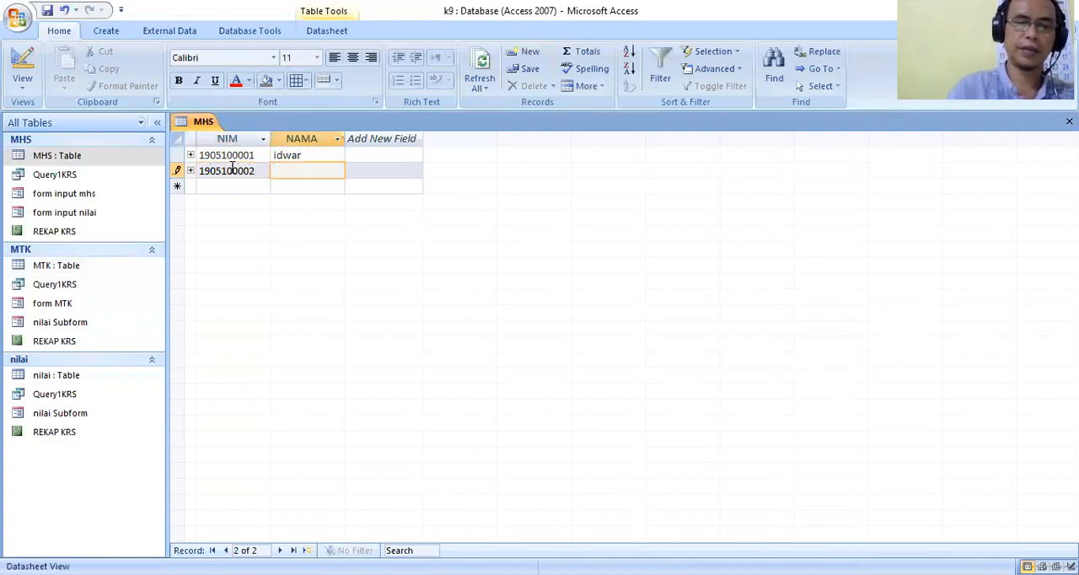
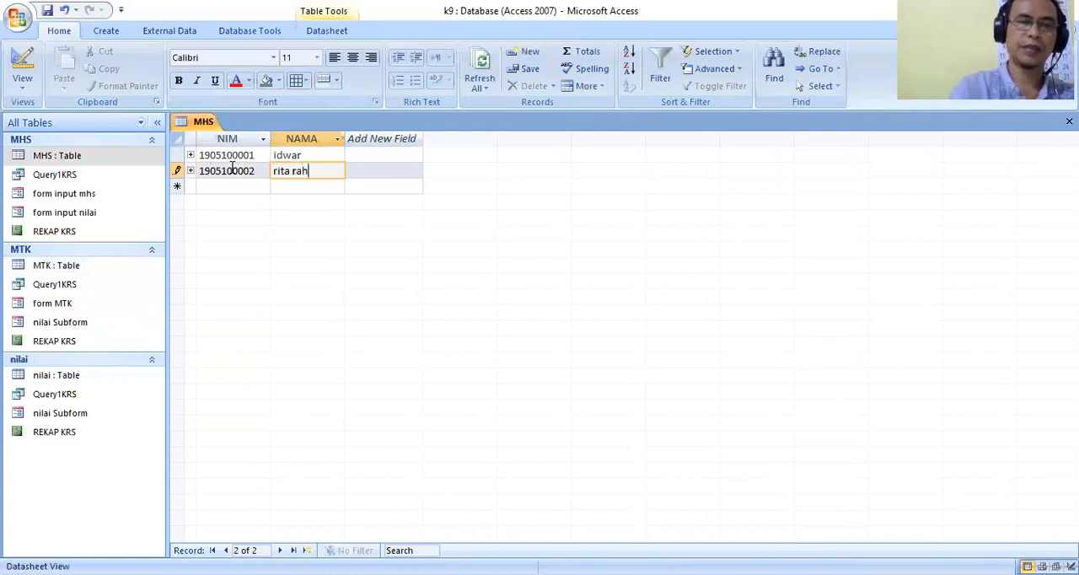
# Complete the second student's full name in the NAMA field of the MHS table.
pyautogui.press('BackSpace')
pyautogui.press('BackSpace')
pyautogui.press('BackSpace')
pyautogui.write('hayu')
pyautogui.press('Tab')
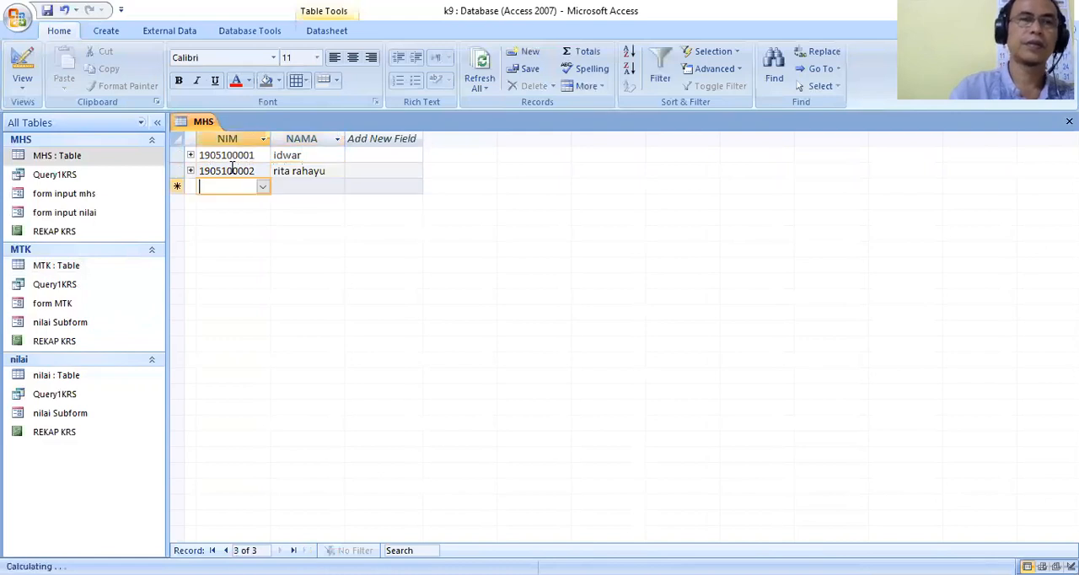
# Add a third MHS record with the student's ID number and full name, and close the table.
pyautogui.write('1900')
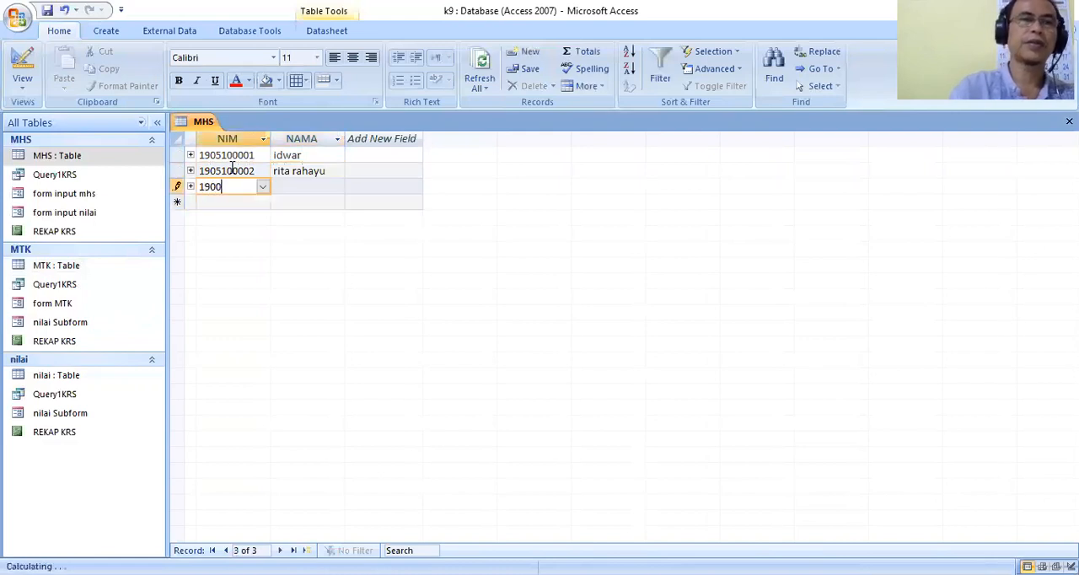
pyautogui.press('BackSpace')
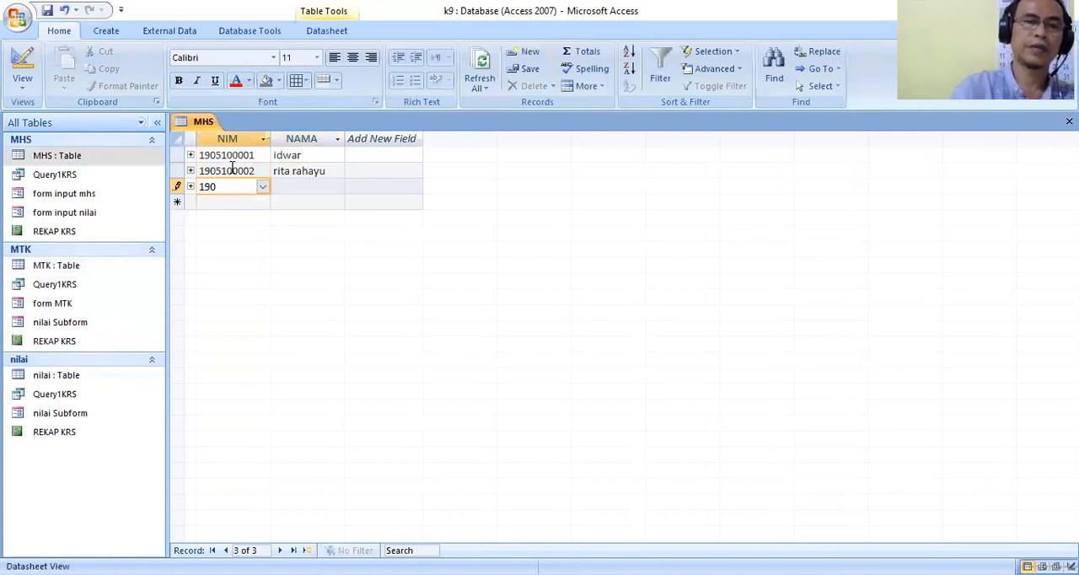
pyautogui.write('52')
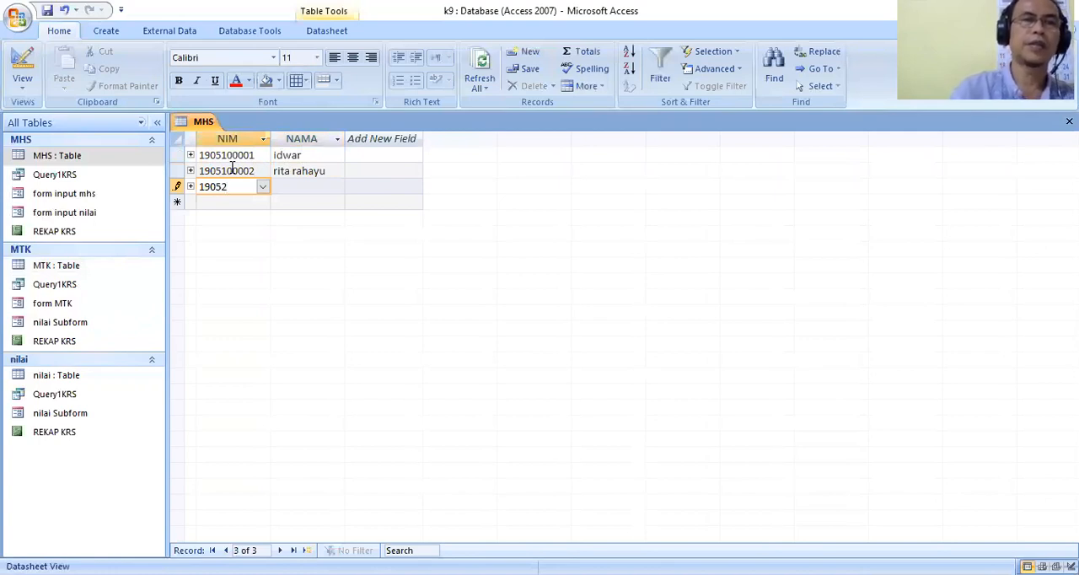
pyautogui.write('00')
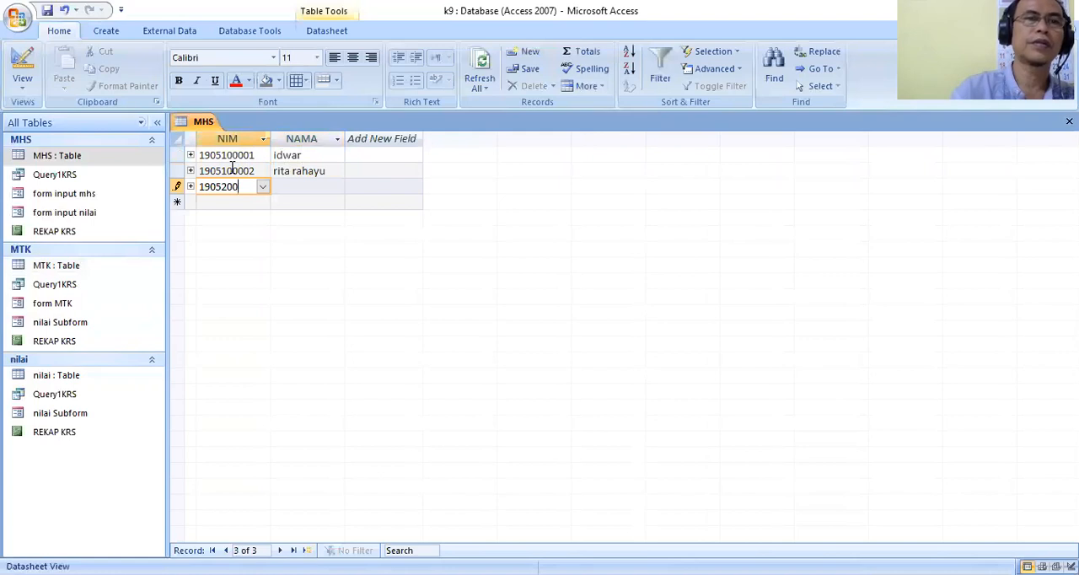
pyautogui.write('099')
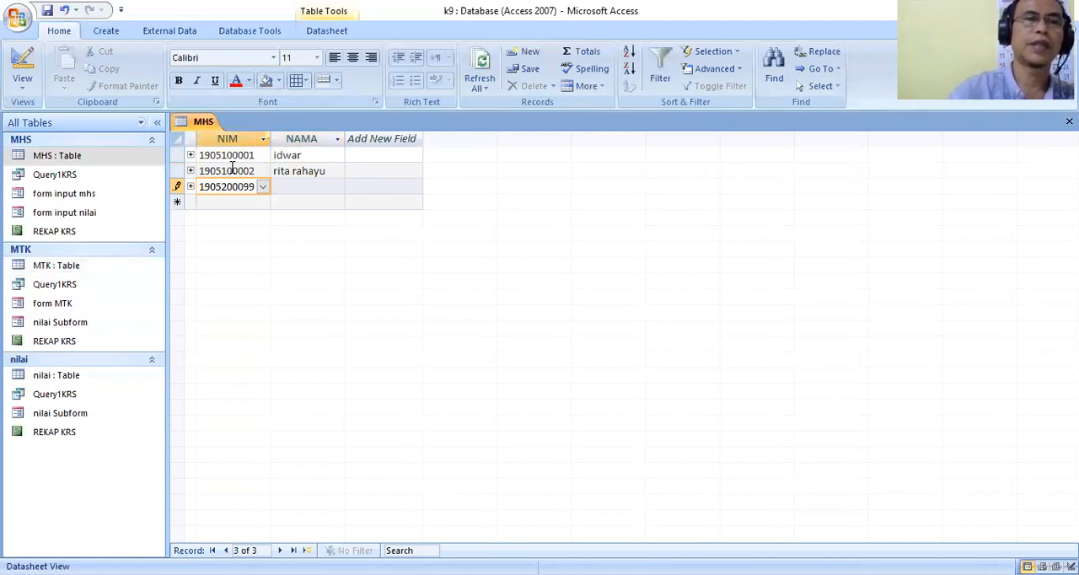
pyautogui.click(292, 185)
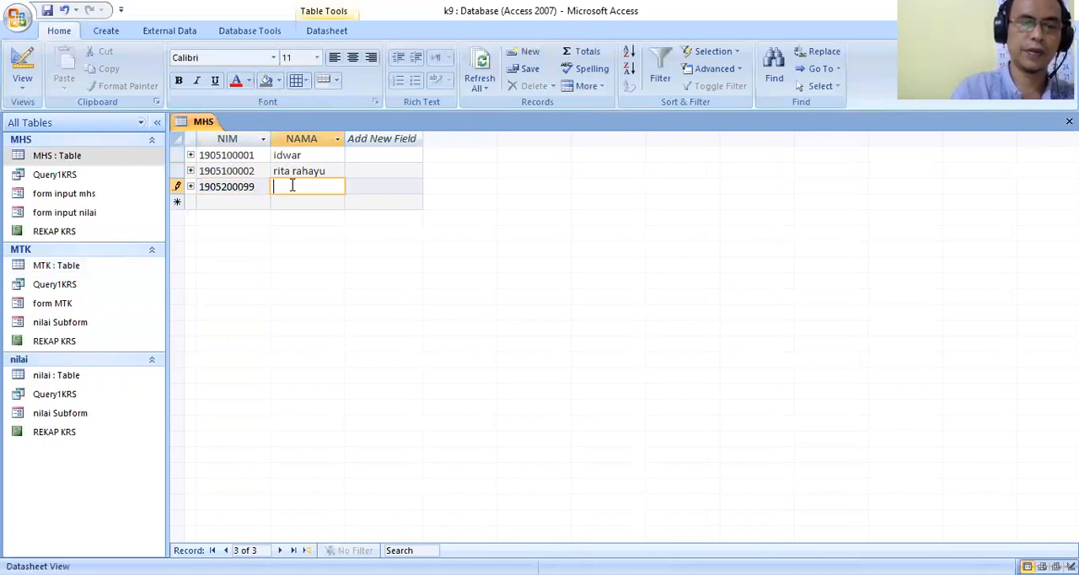
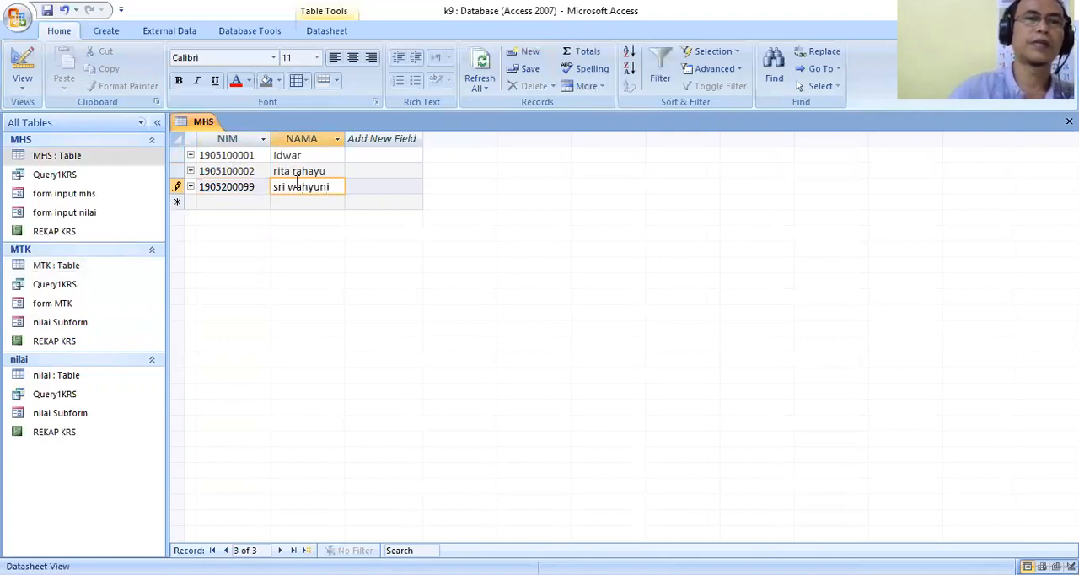
pyautogui.rightClick(202, 124)
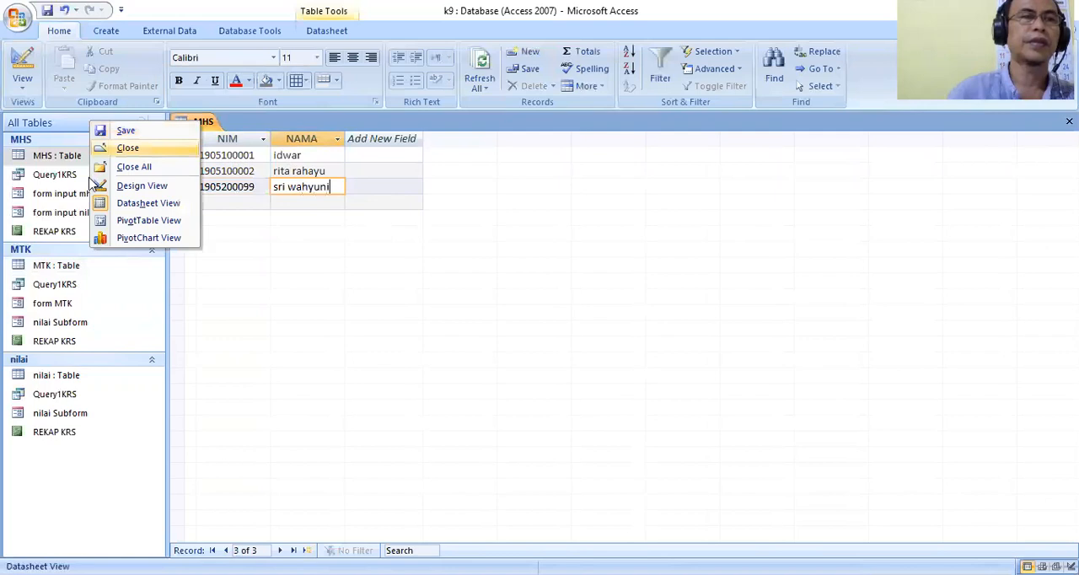
pyautogui.click(145, 152)
# Open the MTK table and enter course code s301 with the name aplikasi database.
pyautogui.doubleClick(66, 268)
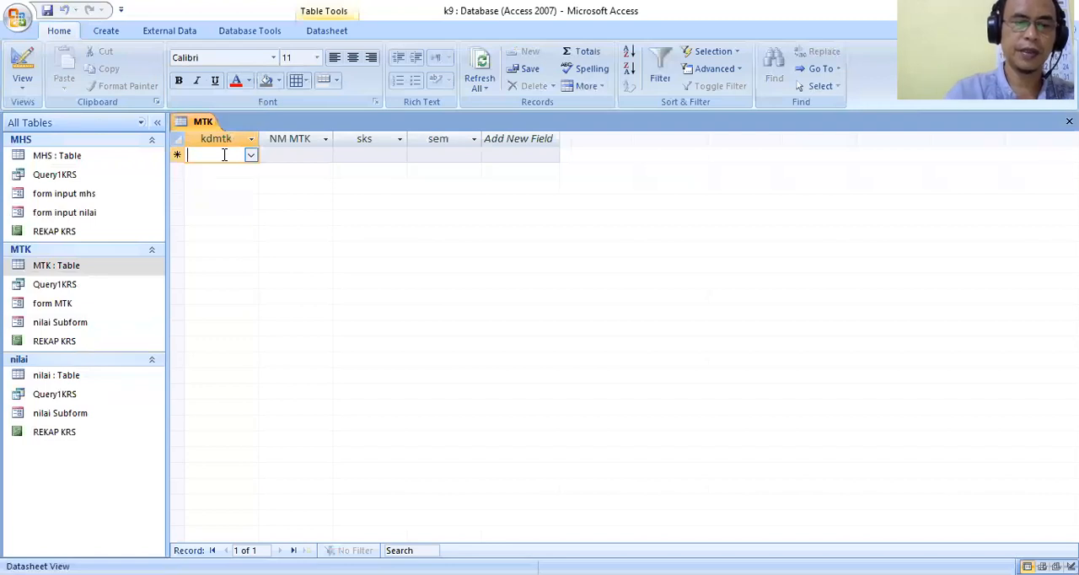
pyautogui.write('s5')
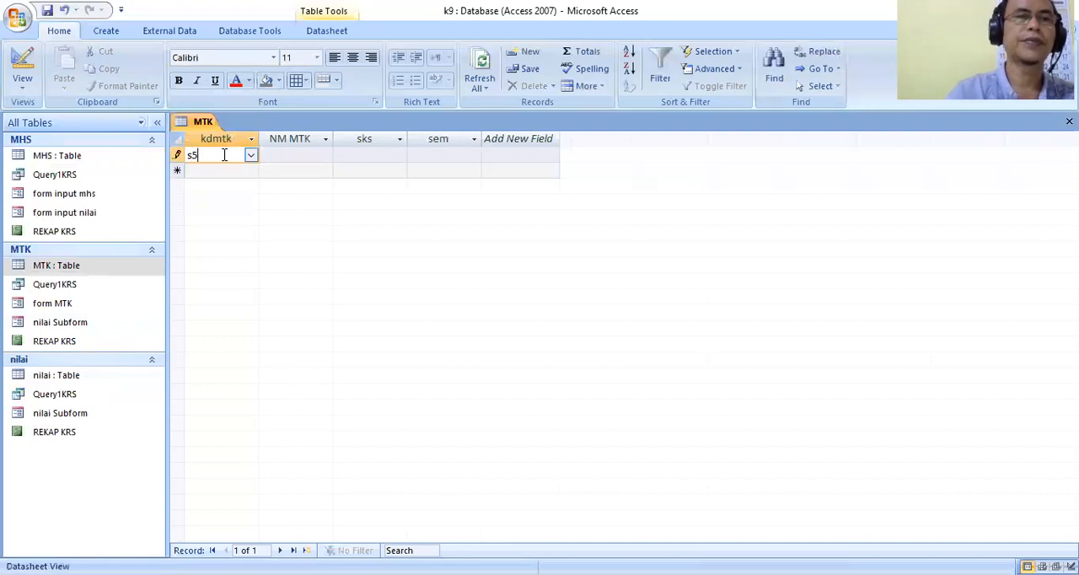
pyautogui.press('BackSpace')
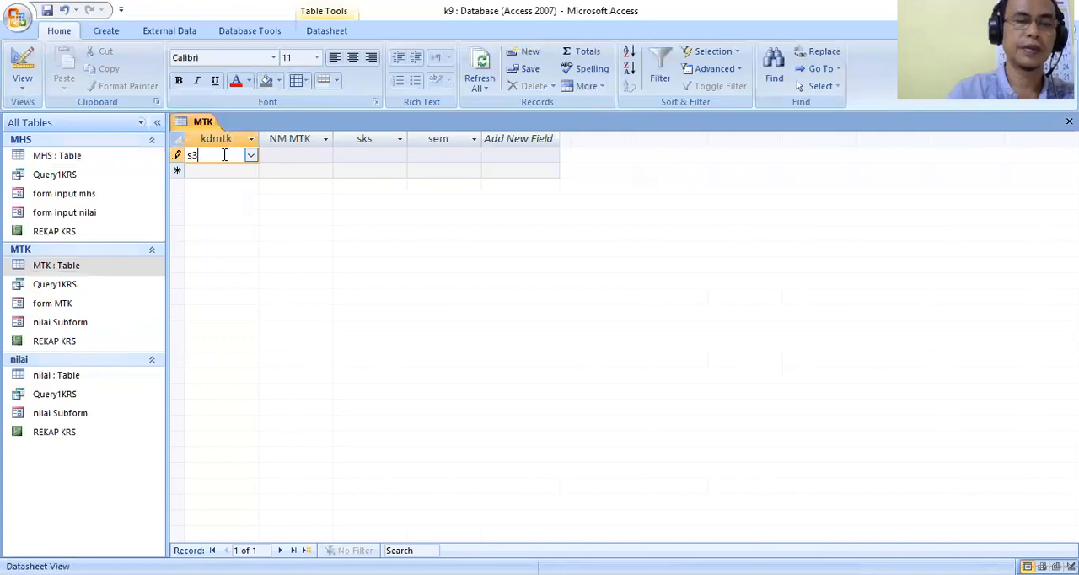
pyautogui.write('301')
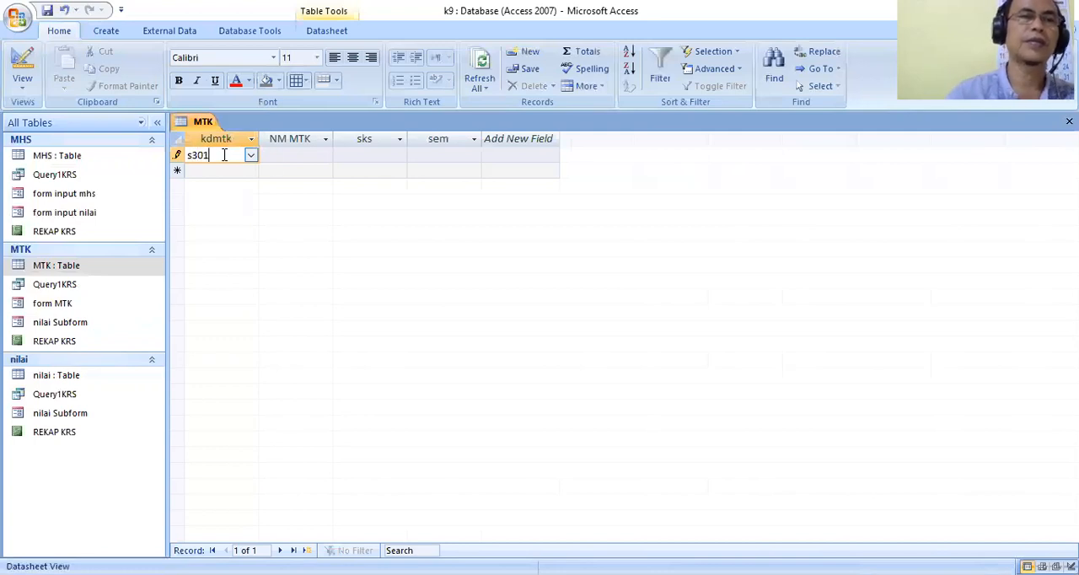
pyautogui.click(298, 159)
pyautogui.write('ap')
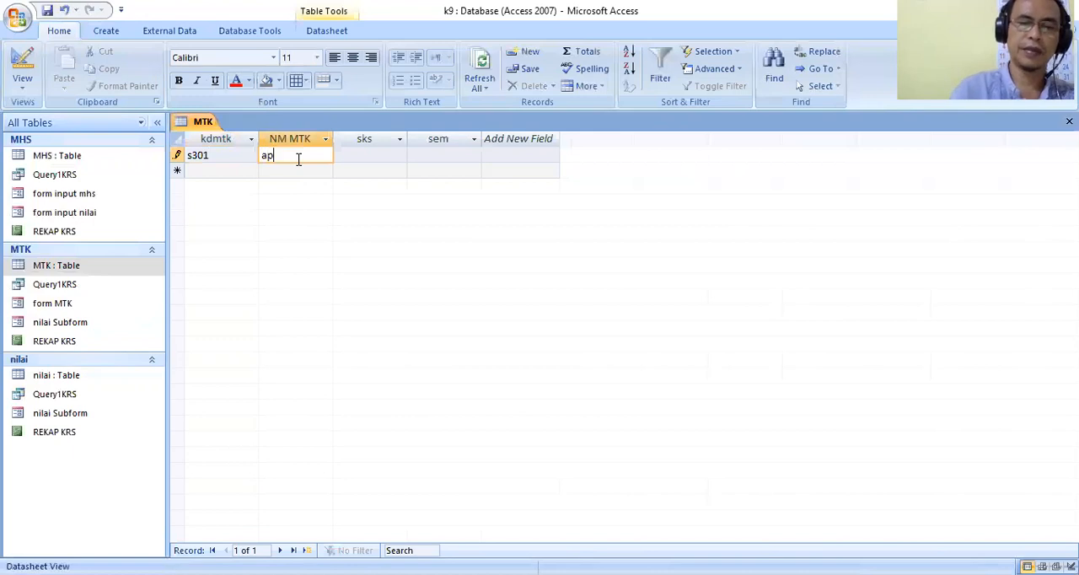
pyautogui.write('likasi database')
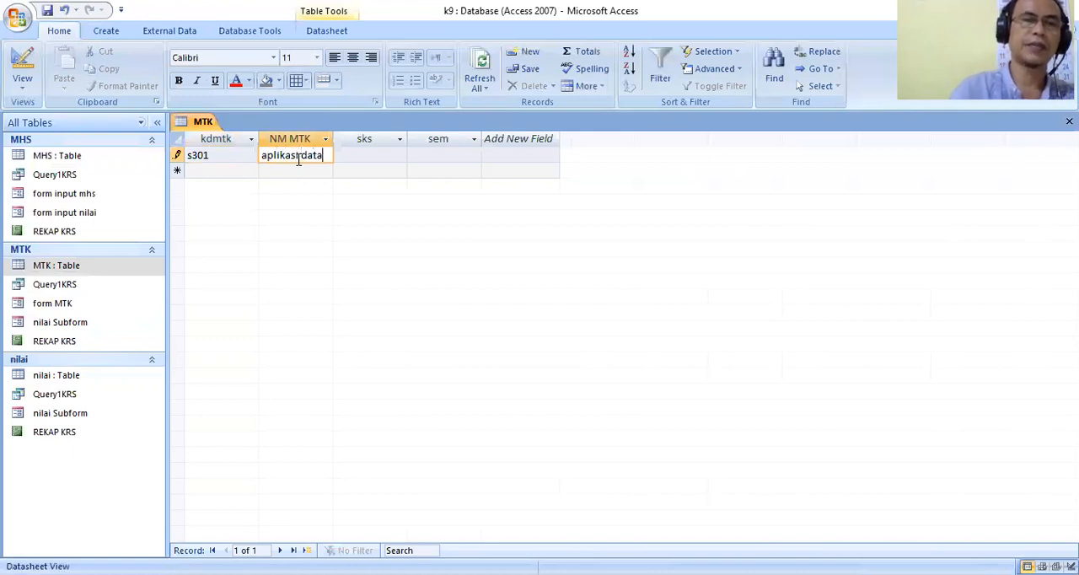
# Set sks to 3 and sem to 3 for course s301.
pyautogui.click(377, 155)
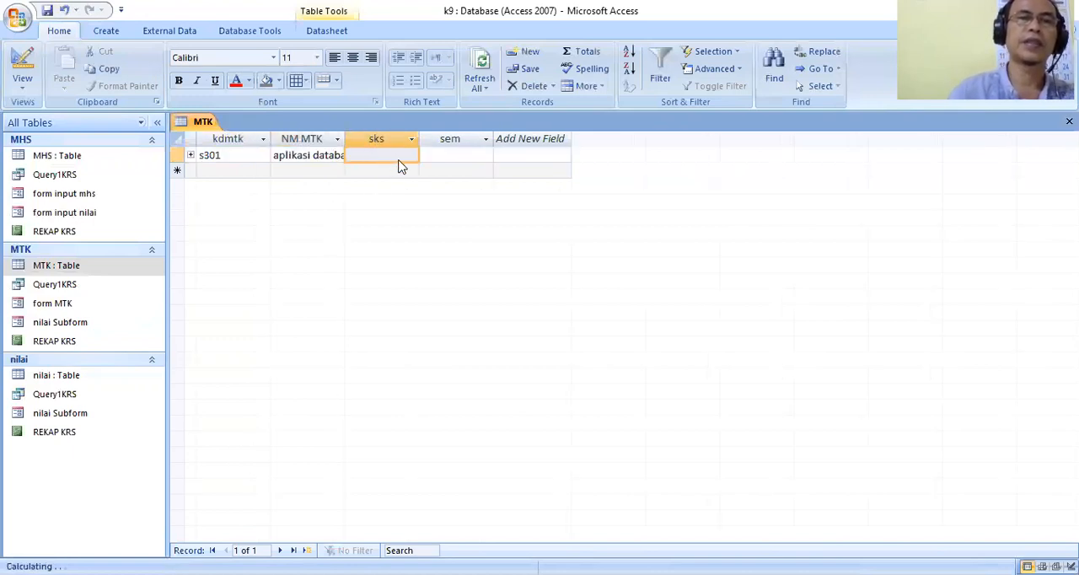
pyautogui.click(411, 157)
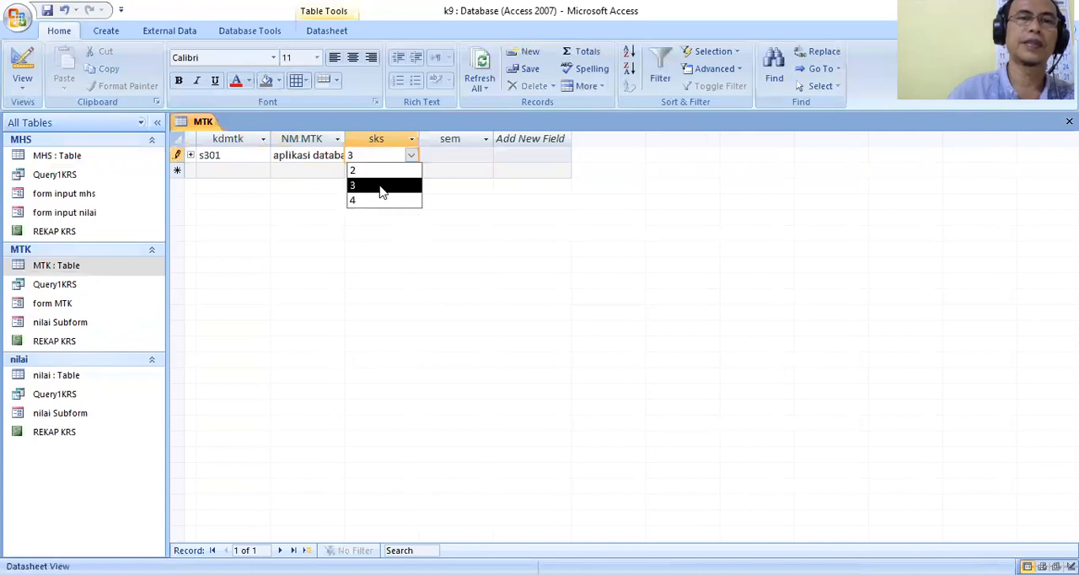
pyautogui.click(386, 184)
pyautogui.click(477, 155)
pyautogui.click(487, 155)
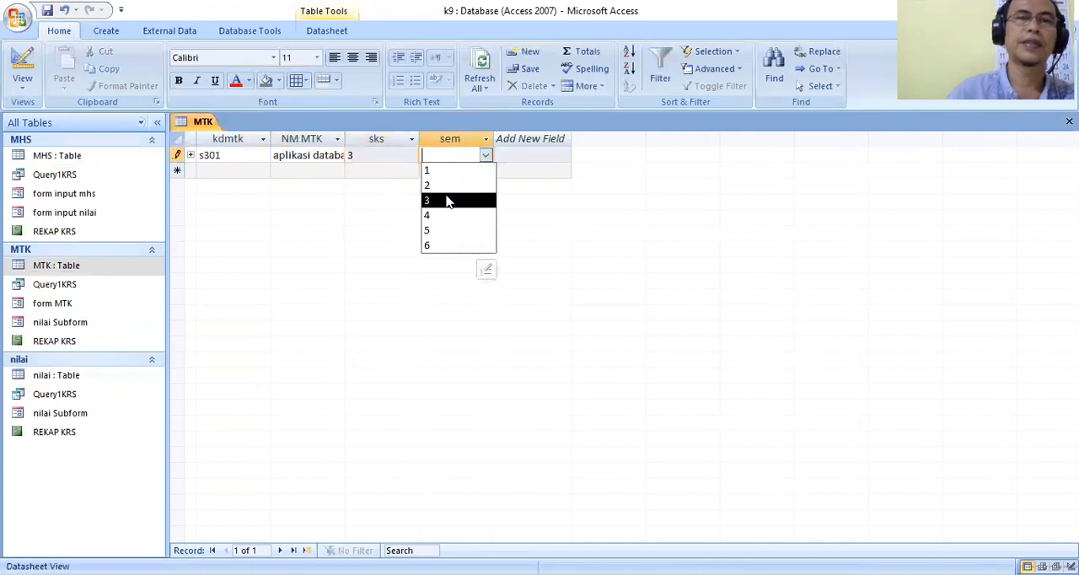
pyautogui.click(453, 197)
# Add a second MTK record with course code s302 and the name manajemen.
pyautogui.click(242, 172)
pyautogui.write('s302')
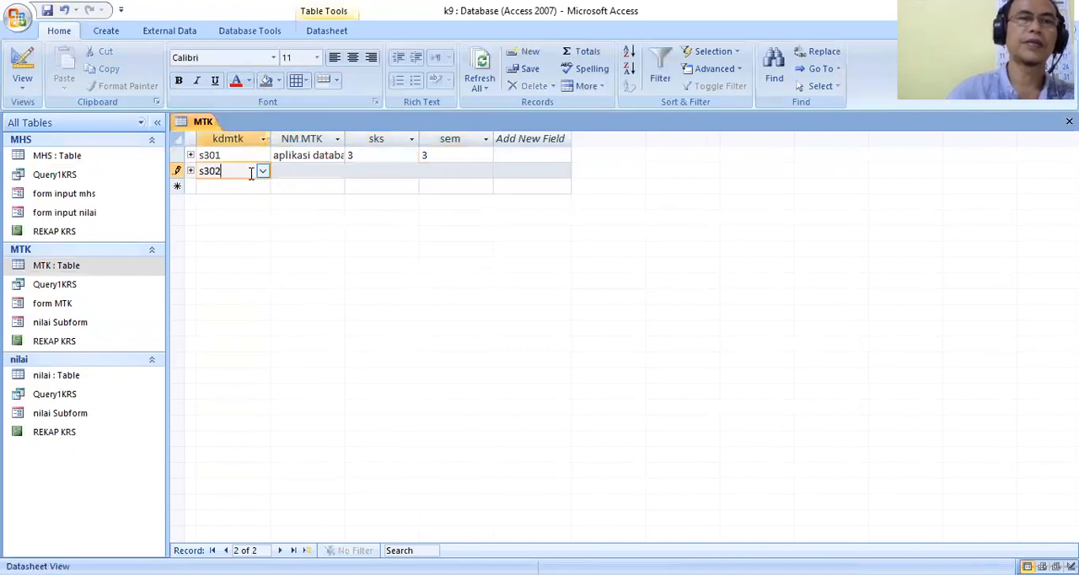
pyautogui.click(311, 172)
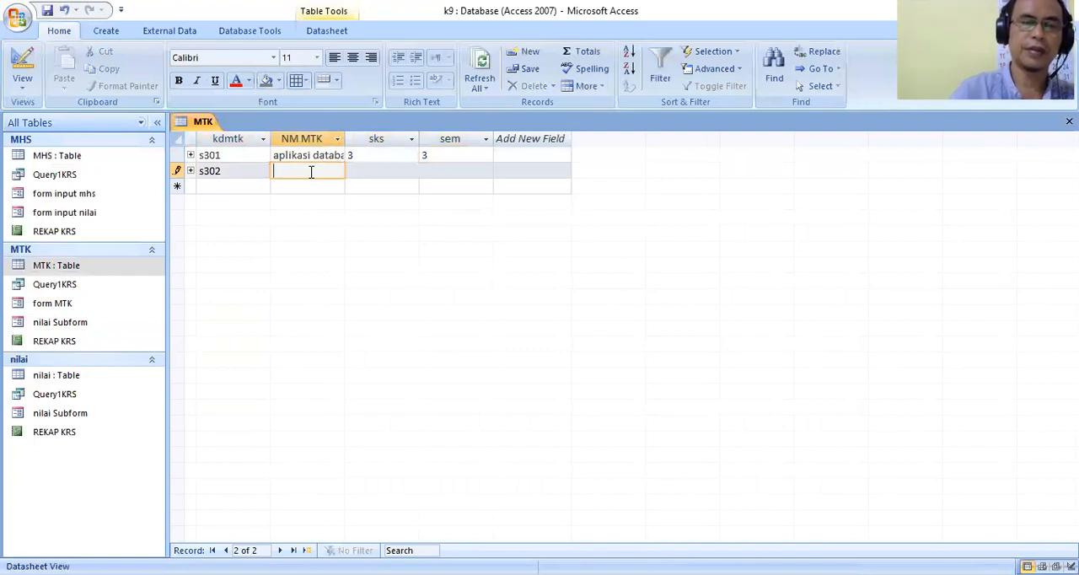
pyautogui.write('m')
pyautogui.press('BackSpace')
pyautogui.write('manajemen')
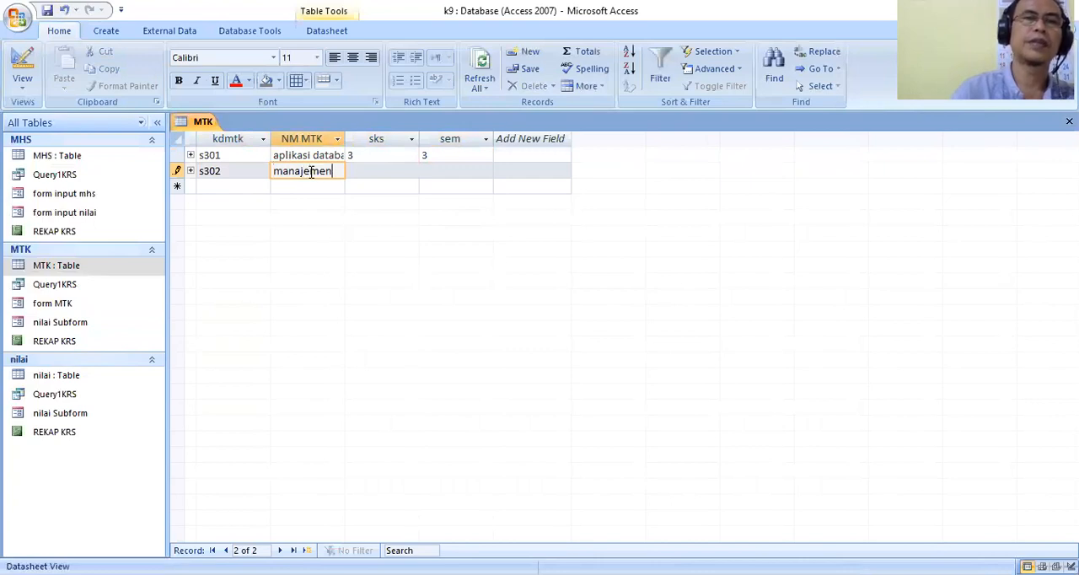
# Set sks to 3 and sem to 3 for course s302.
pyautogui.press('Tab')
pyautogui.click(412, 171)
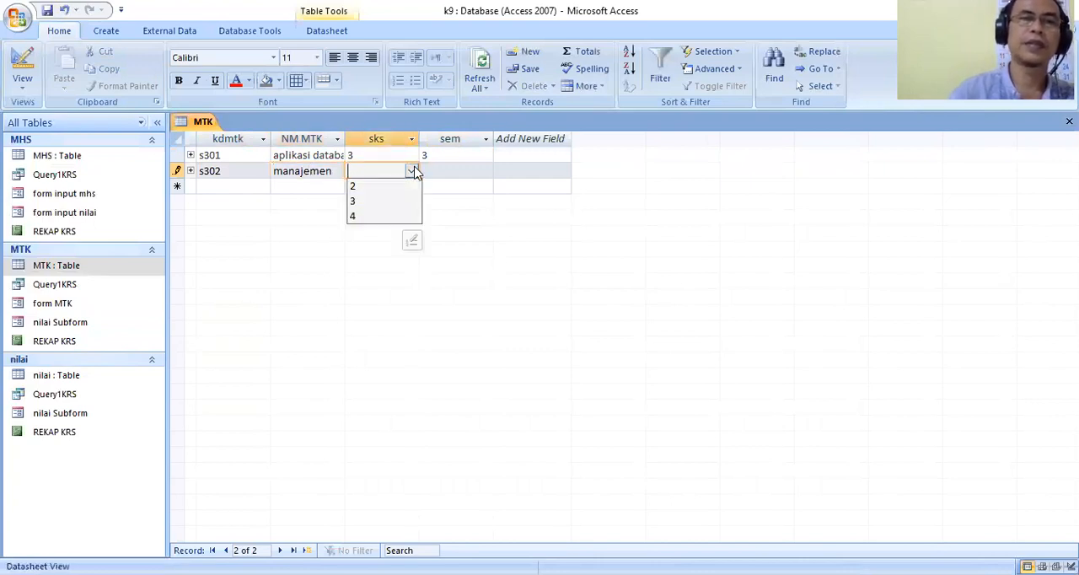
pyautogui.click(400, 201)
pyautogui.click(448, 170)
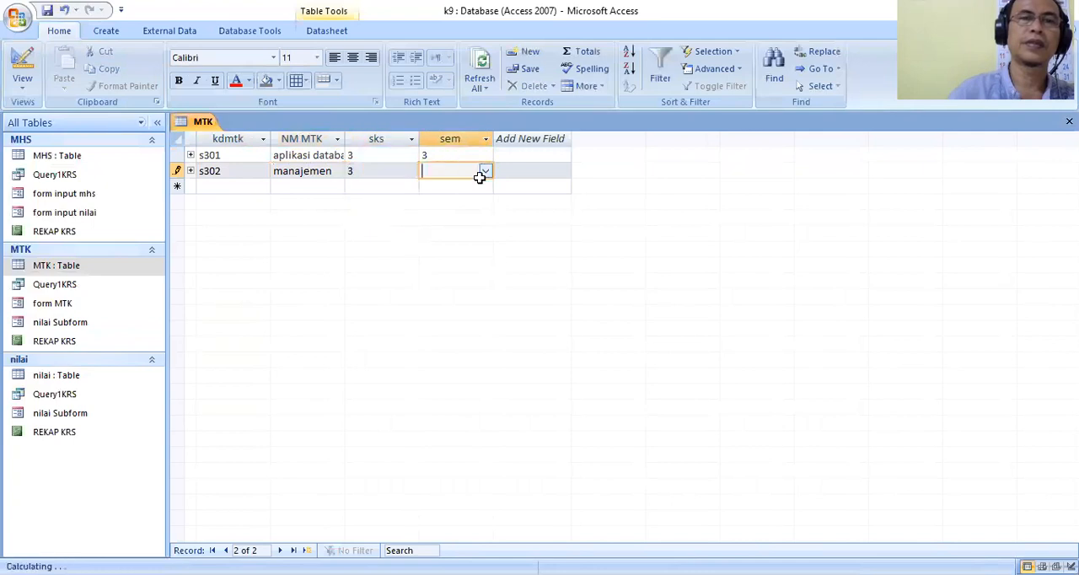
pyautogui.click(483, 173)
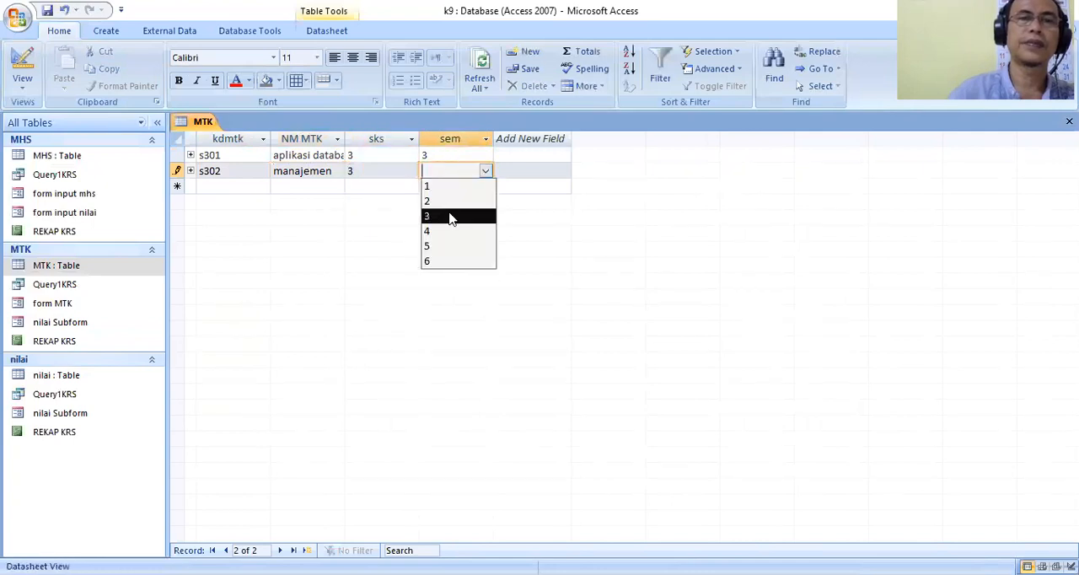
pyautogui.click(453, 214)
# Add a third MTK record with course code s303 and the name akuntansi.
pyautogui.click(245, 186)
pyautogui.write('s')
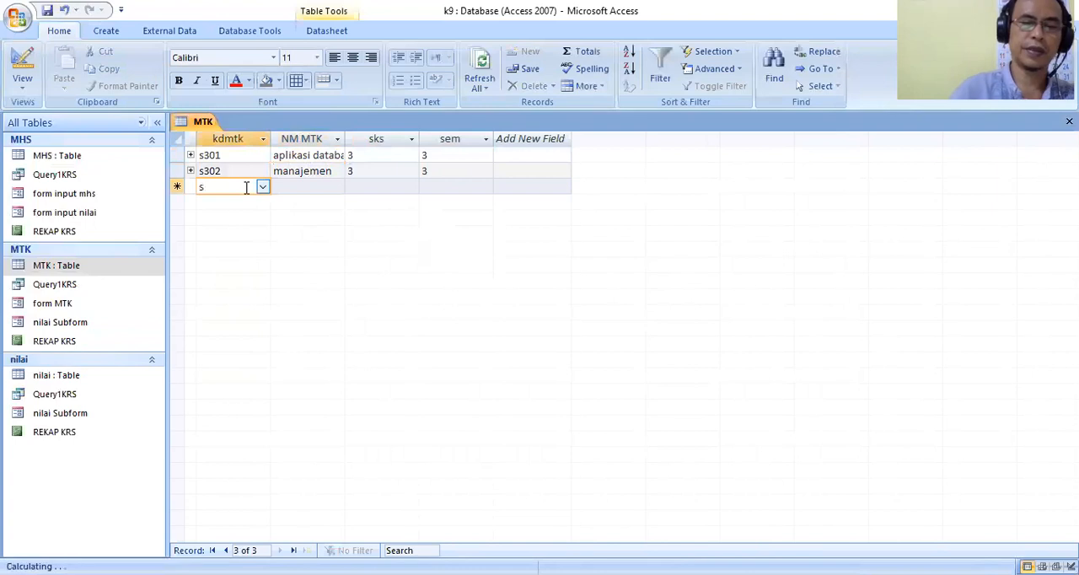
pyautogui.write('03')
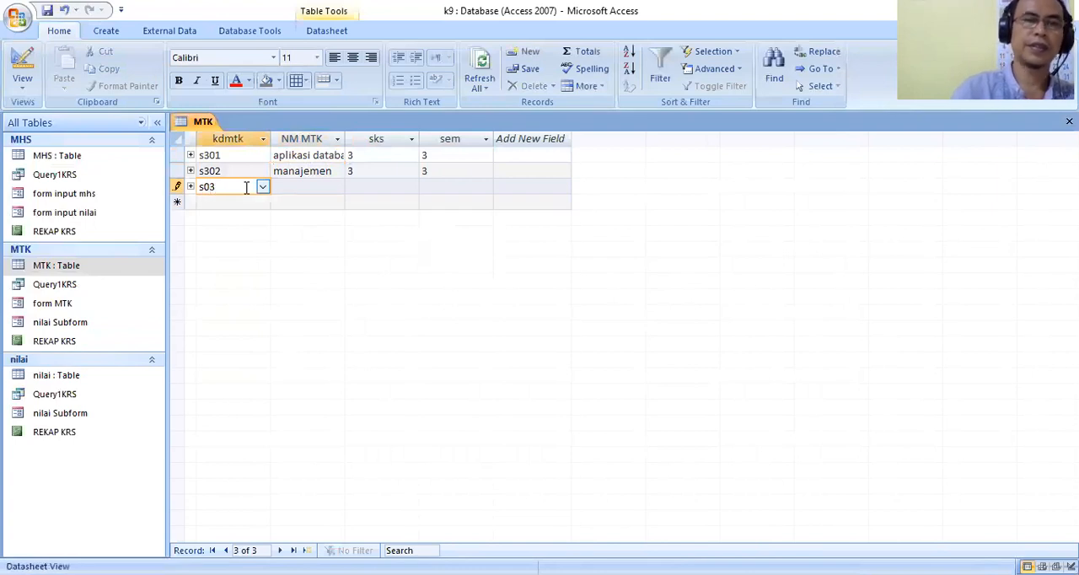
pyautogui.press('BackSpace')
pyautogui.press('BackSpace')
pyautogui.write('30')
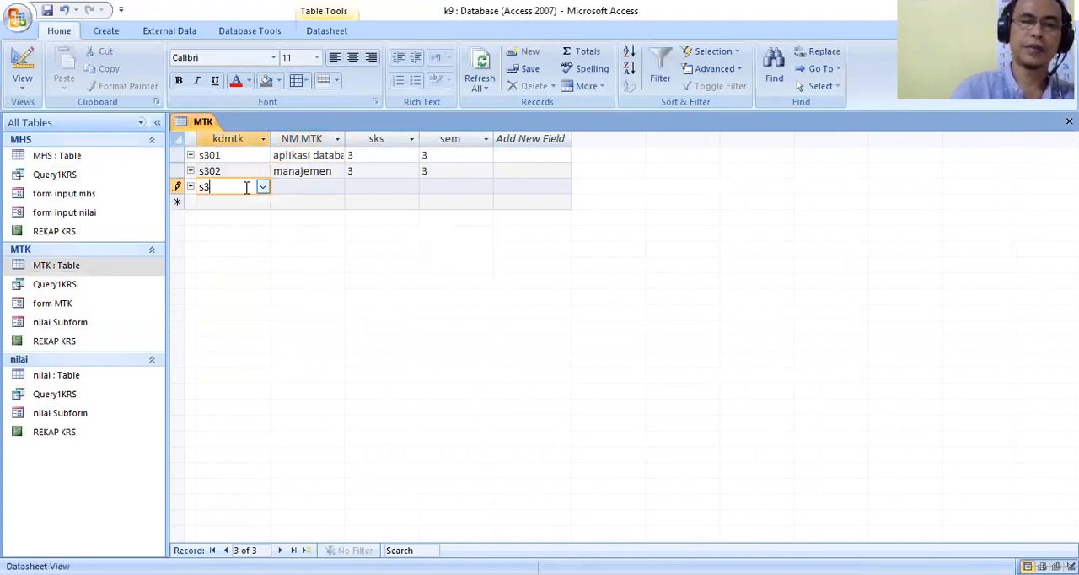
pyautogui.write('3')
pyautogui.press('Tab')
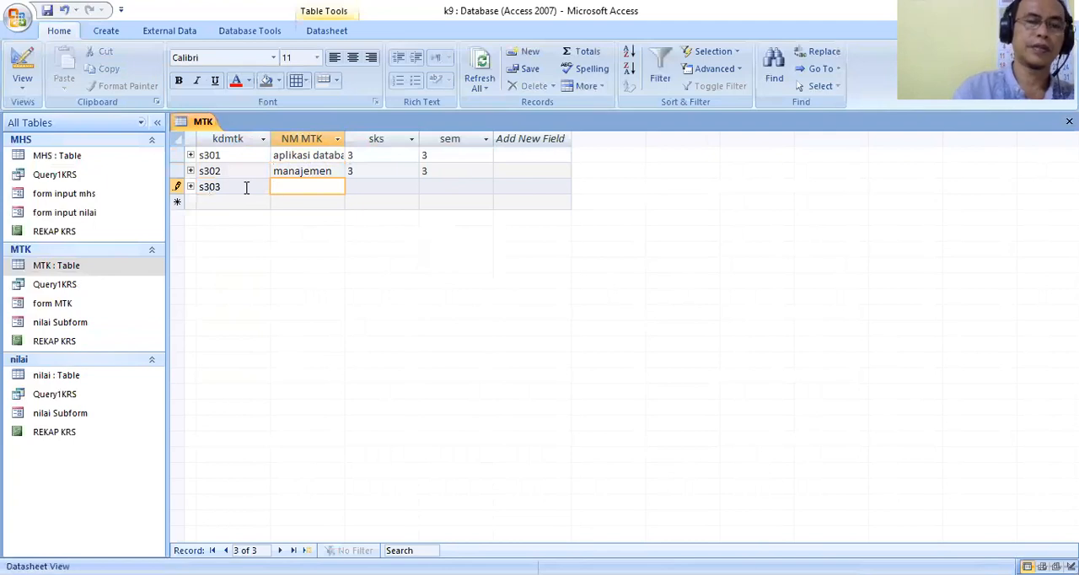
pyautogui.write('akunta')
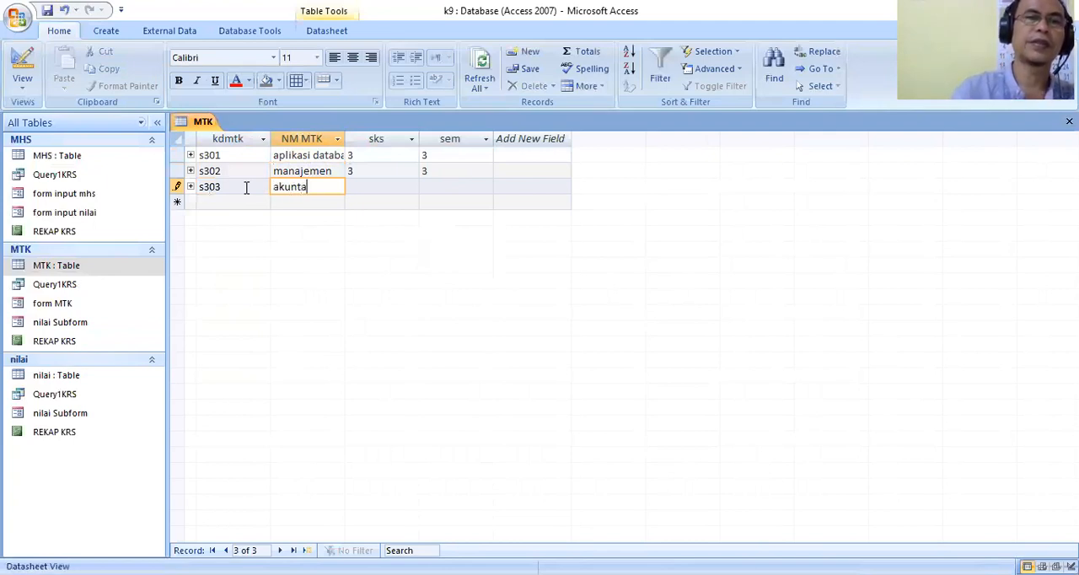
pyautogui.write('nsi')
# Set sks to 2 and sem to 3 for course s303.
pyautogui.press('Tab')
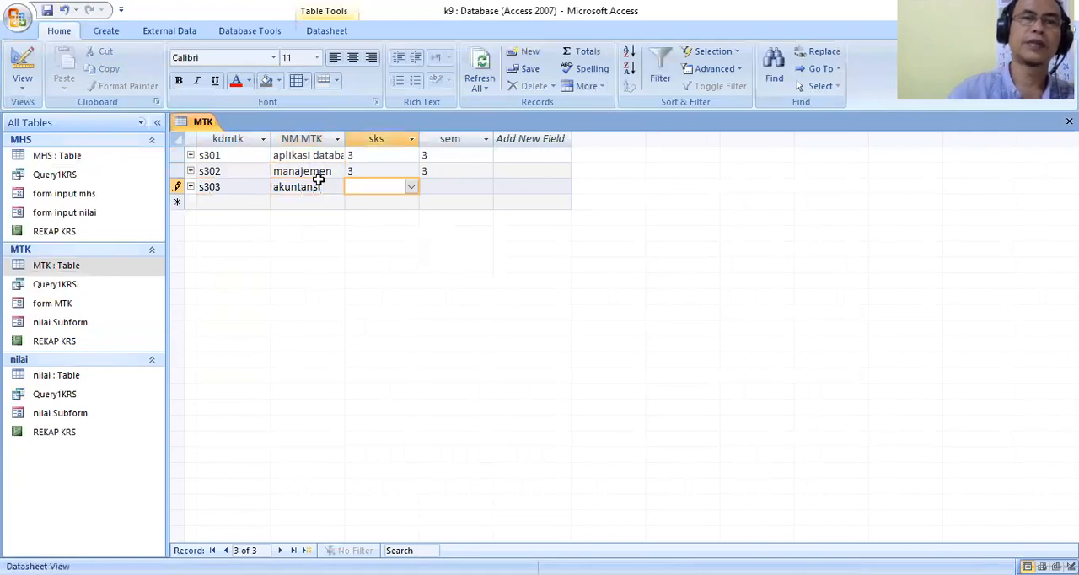
pyautogui.click(411, 186)
pyautogui.click(380, 212)
pyautogui.click(471, 189)
pyautogui.click(486, 187)
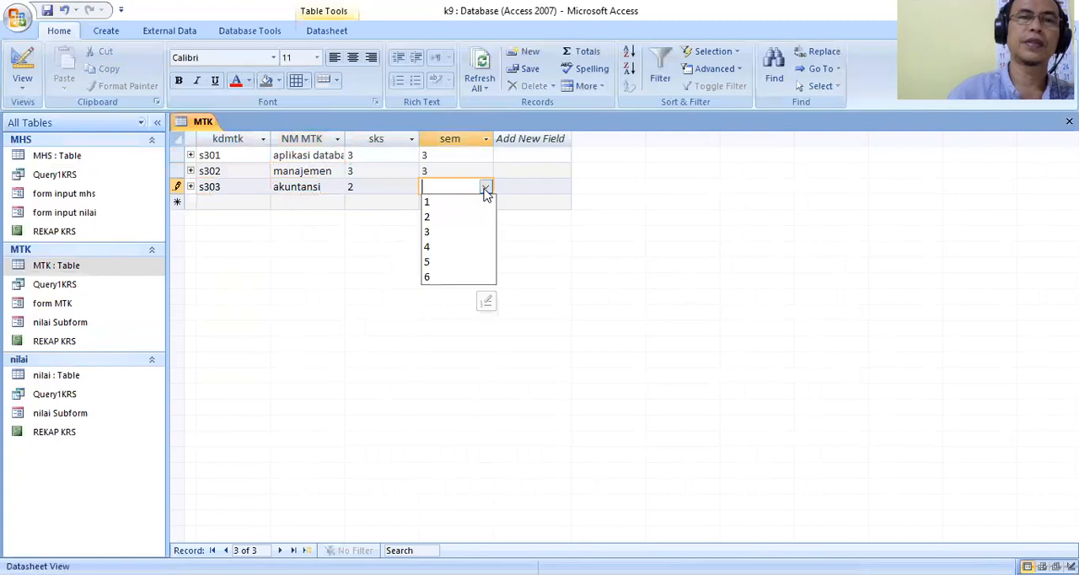
pyautogui.click(448, 240)
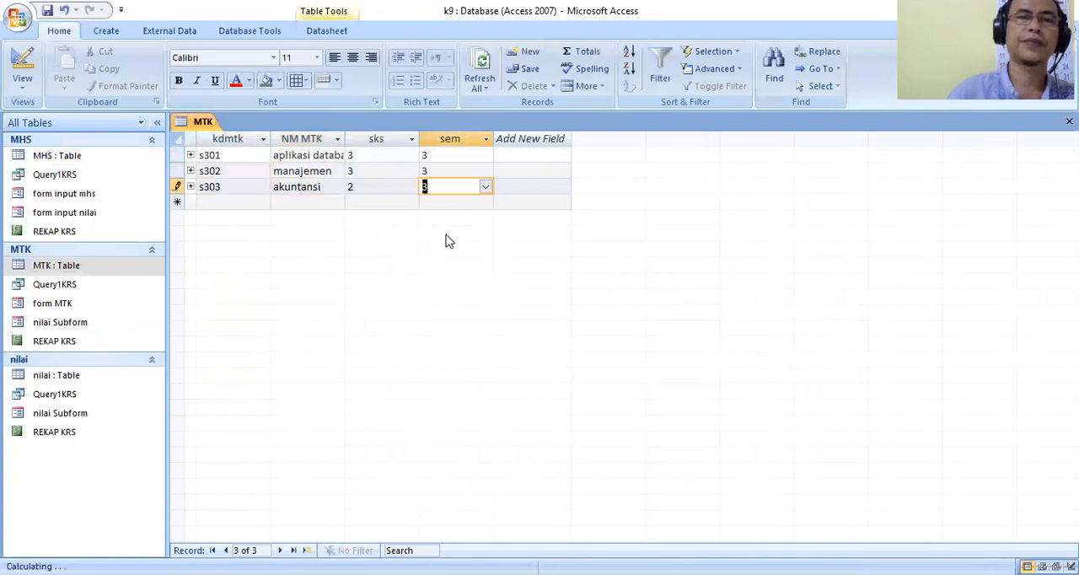
# Close the MTK table and reopen the MHS table.
pyautogui.rightClick(203, 129)
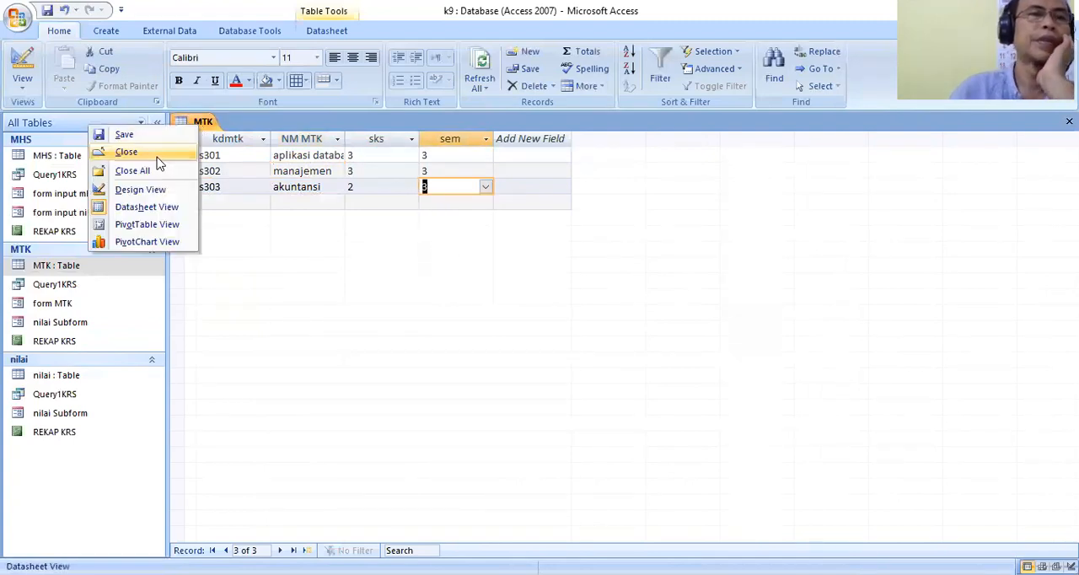
pyautogui.click(126, 150)
pyautogui.doubleClick(83, 157)
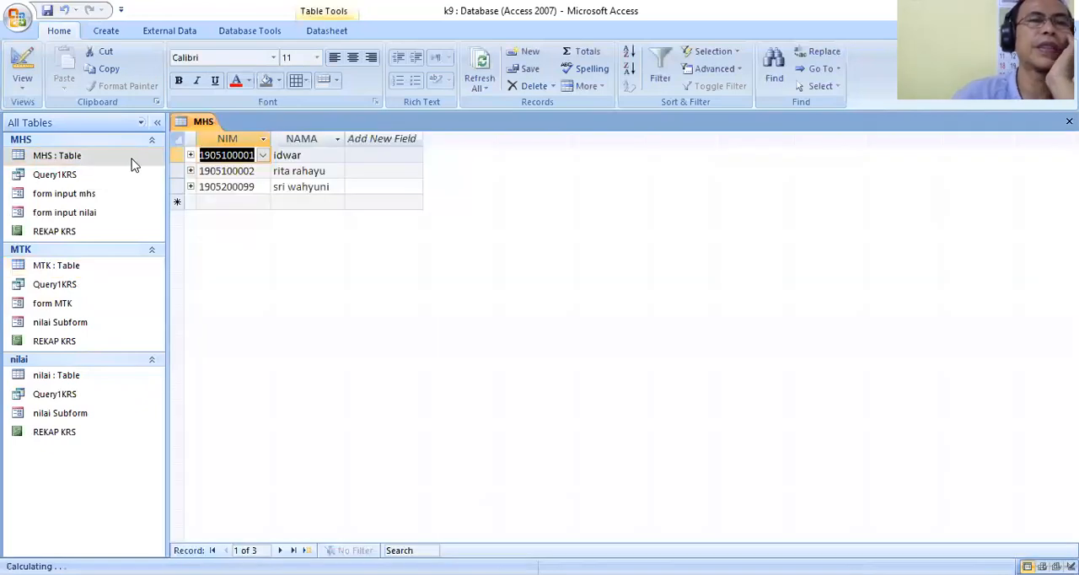
# Add courses s301, s302 and s303 as kdmtk records in the first student's subdatasheet.
pyautogui.click(191, 155)
pyautogui.click(278, 187)
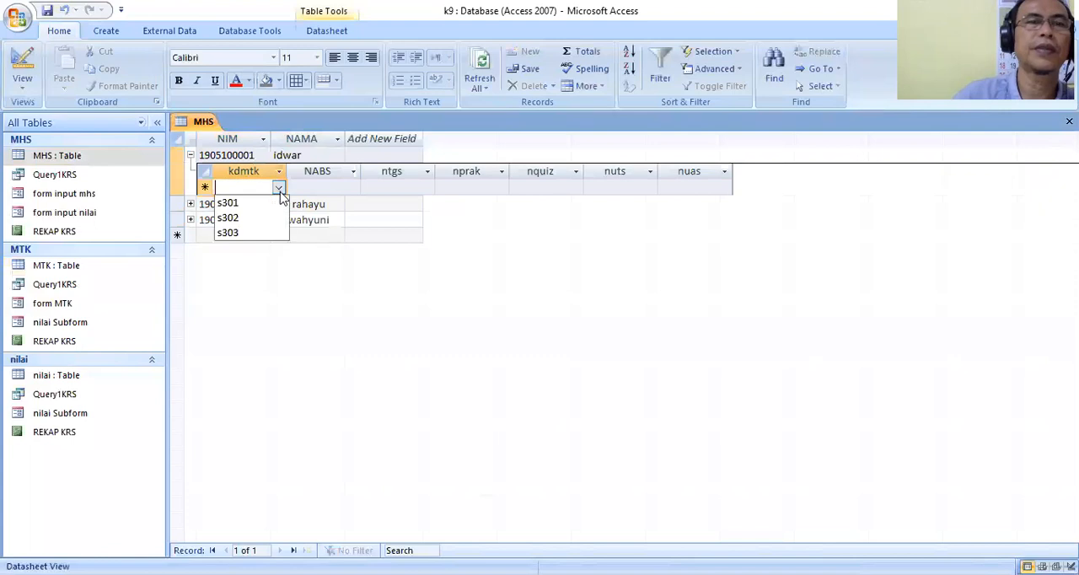
pyautogui.click(257, 204)
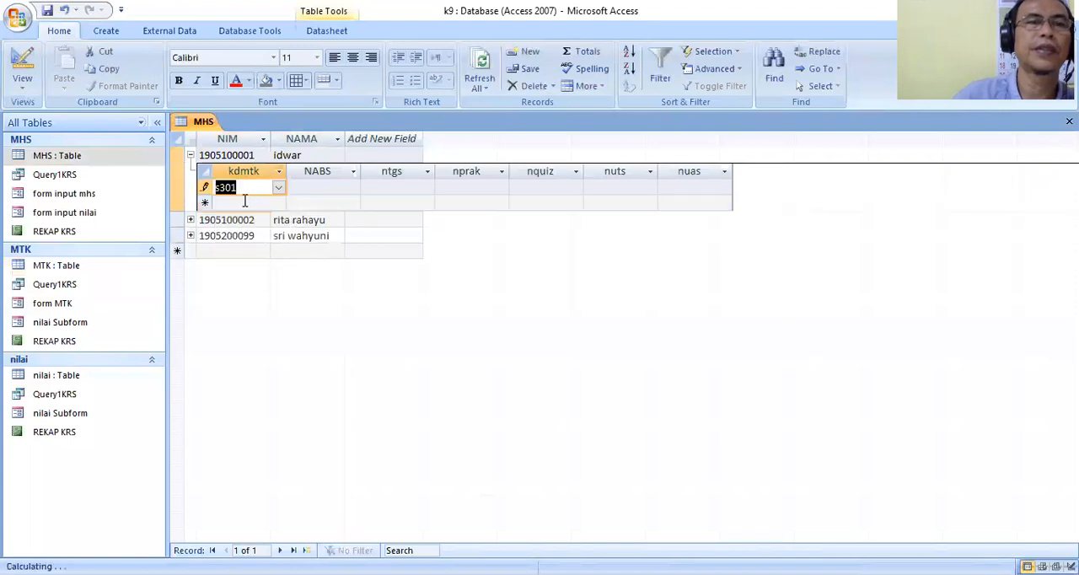
pyautogui.click(277, 204)
pyautogui.click(278, 204)
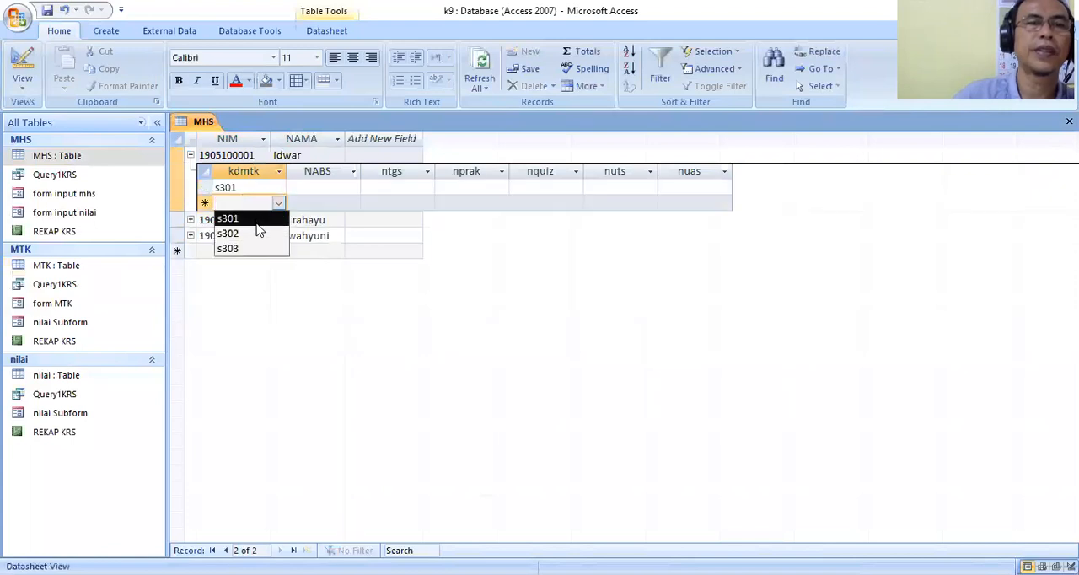
pyautogui.click(257, 229)
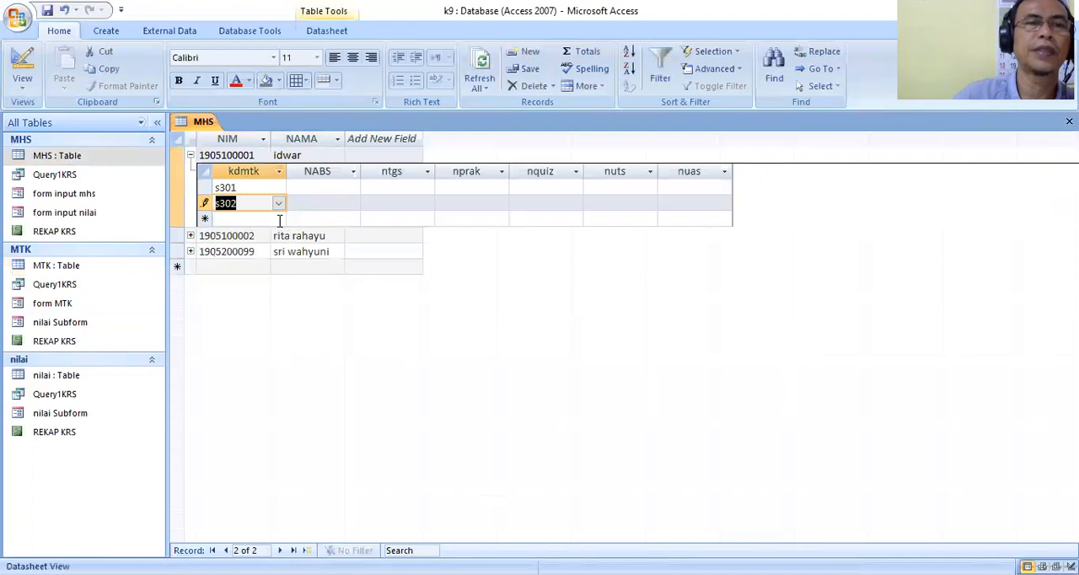
pyautogui.click(279, 220)
pyautogui.click(226, 263)
pyautogui.click(227, 263)
# Add courses s301 and s302 as kdmtk records in the second student's subdatasheet.
pyautogui.click(190, 251)
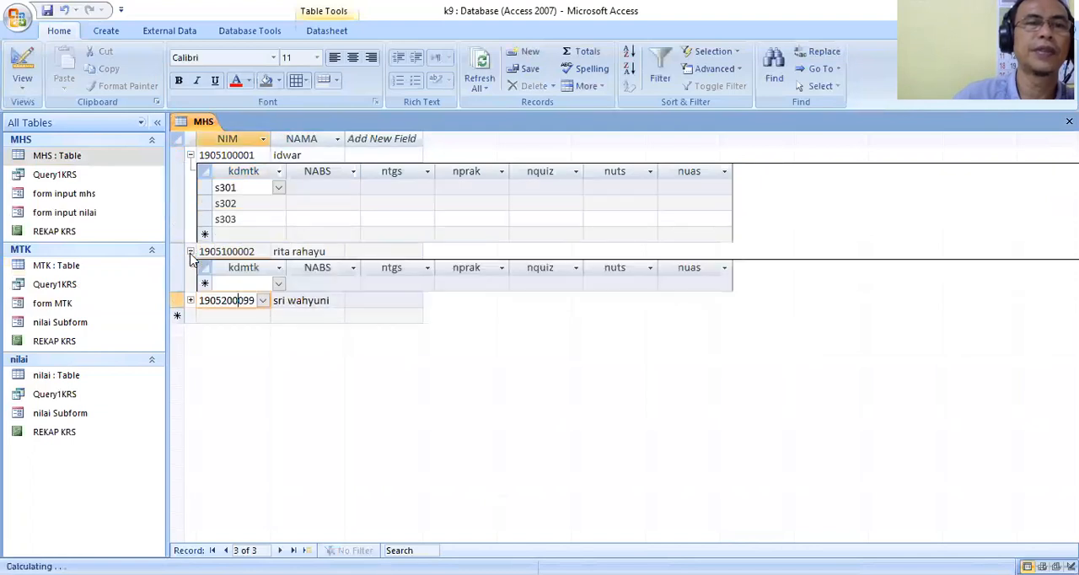
pyautogui.click(279, 284)
pyautogui.click(253, 299)
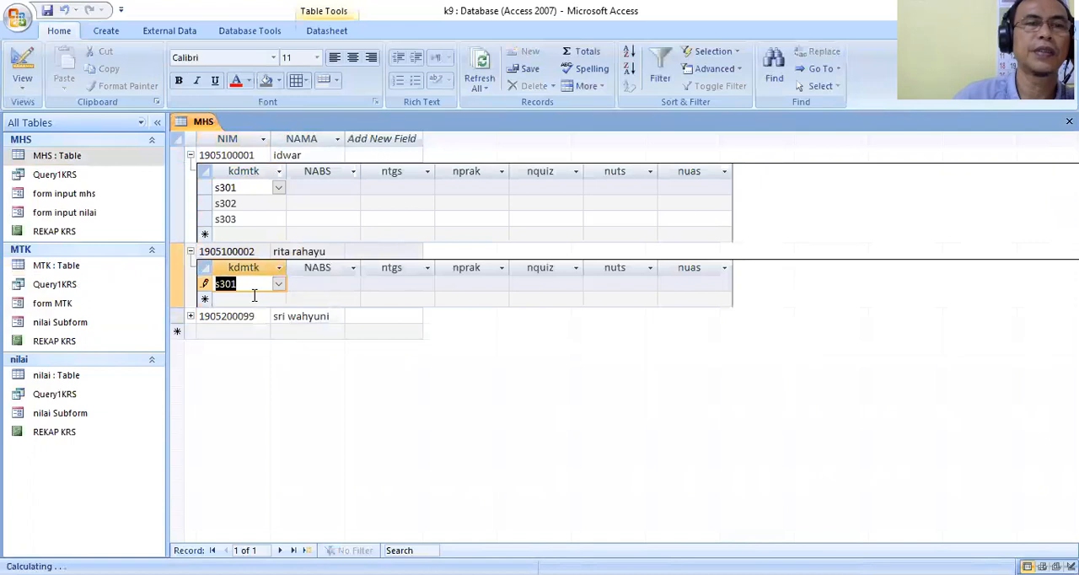
pyautogui.click(280, 301)
pyautogui.click(278, 300)
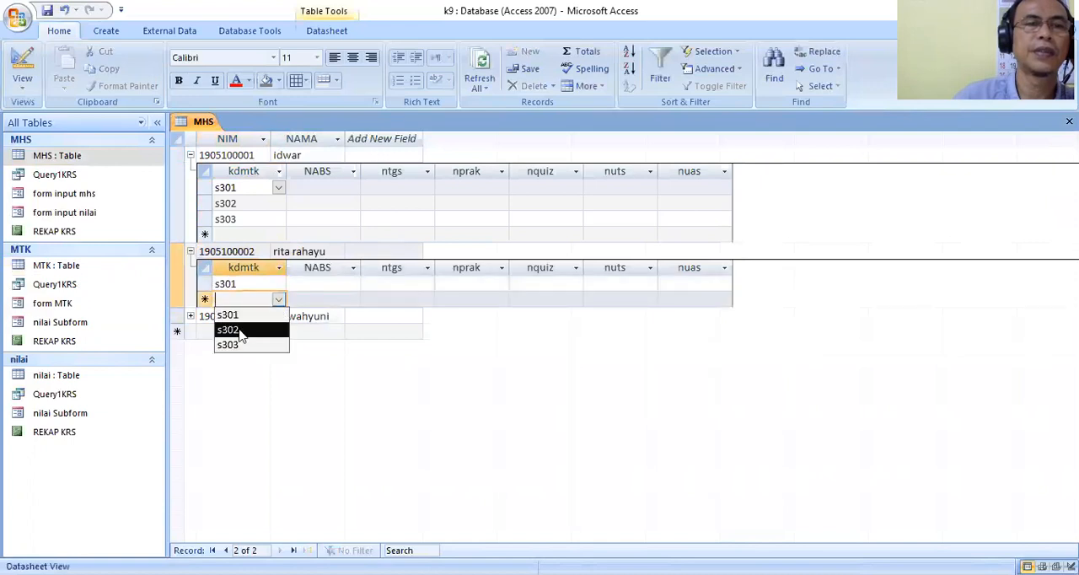
pyautogui.click(291, 328)
# Add course s303 as a kdmtk record for the third student and close the MHS table.
pyautogui.click(191, 333)
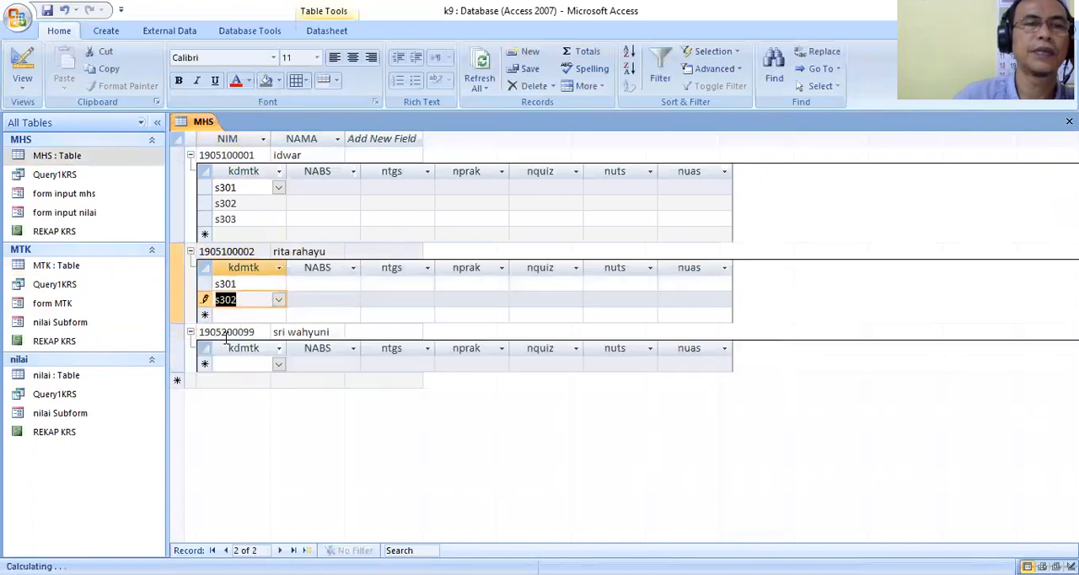
pyautogui.click(279, 364)
pyautogui.click(255, 412)
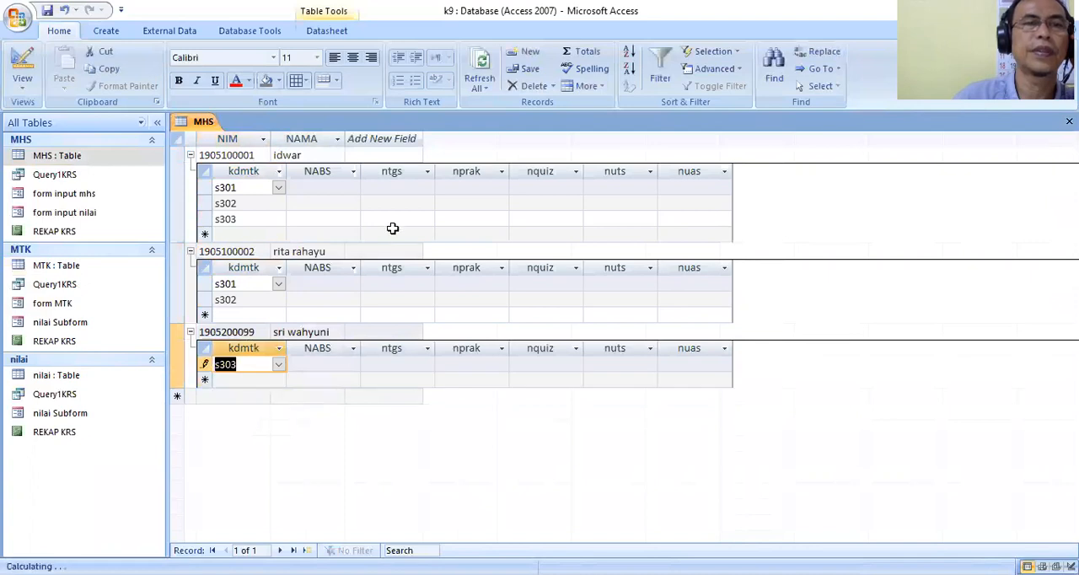
pyautogui.rightClick(206, 126)
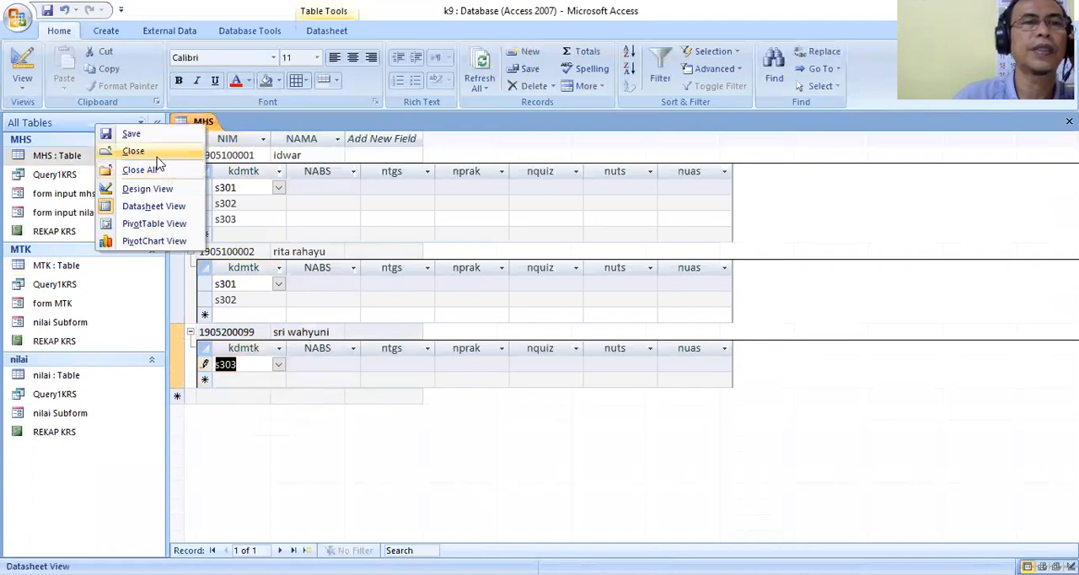
pyautogui.click(135, 153)
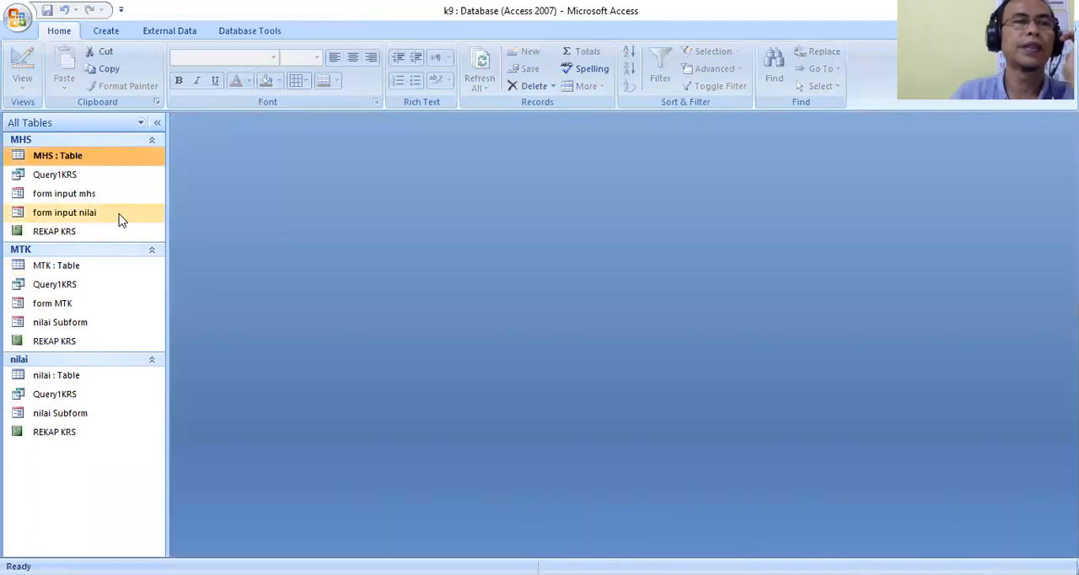
# Open the REKAP KRS report in Layout View and apply the AutoFormat with a brown title band and light orange summary rows.
pyautogui.doubleClick(73, 342)
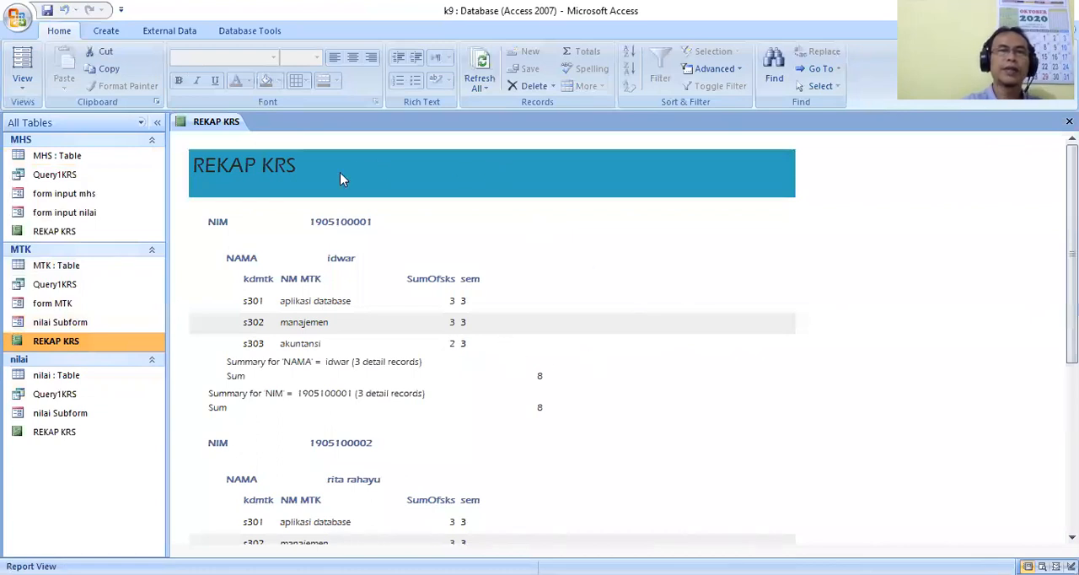
pyautogui.rightClick(223, 125)
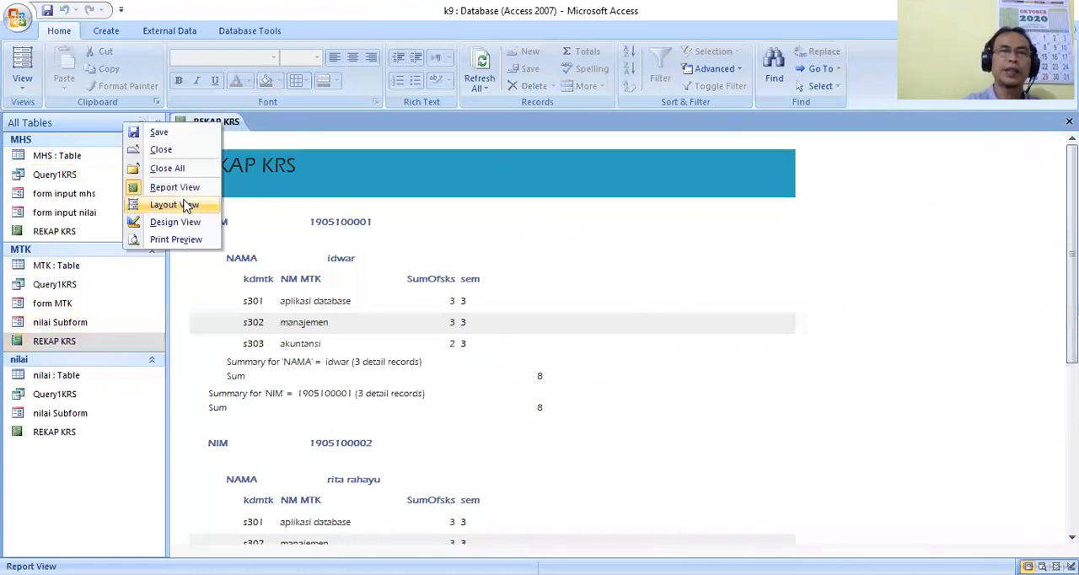
pyautogui.click(187, 209)
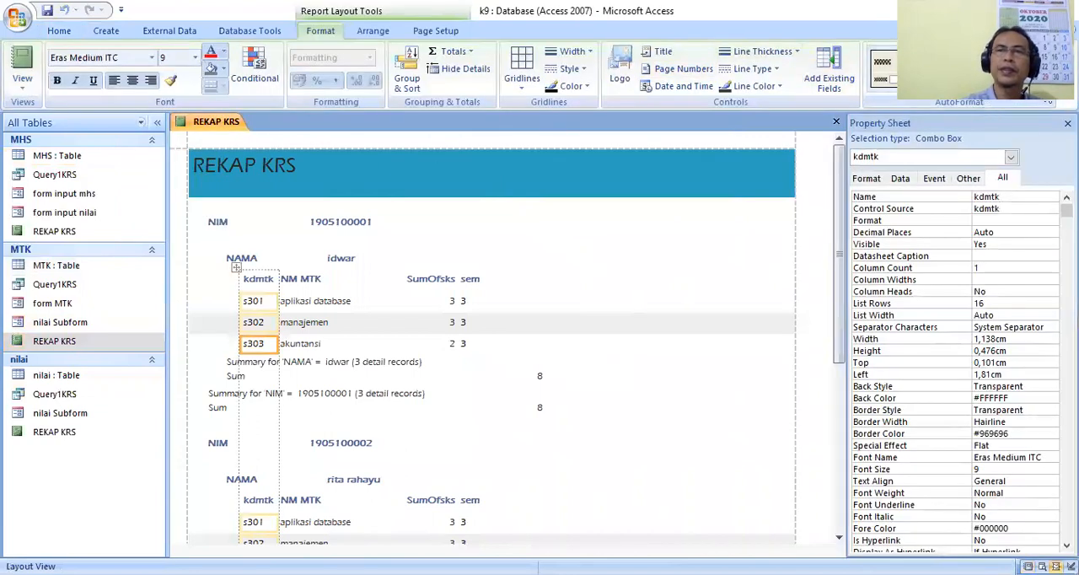
pyautogui.click(882, 72)
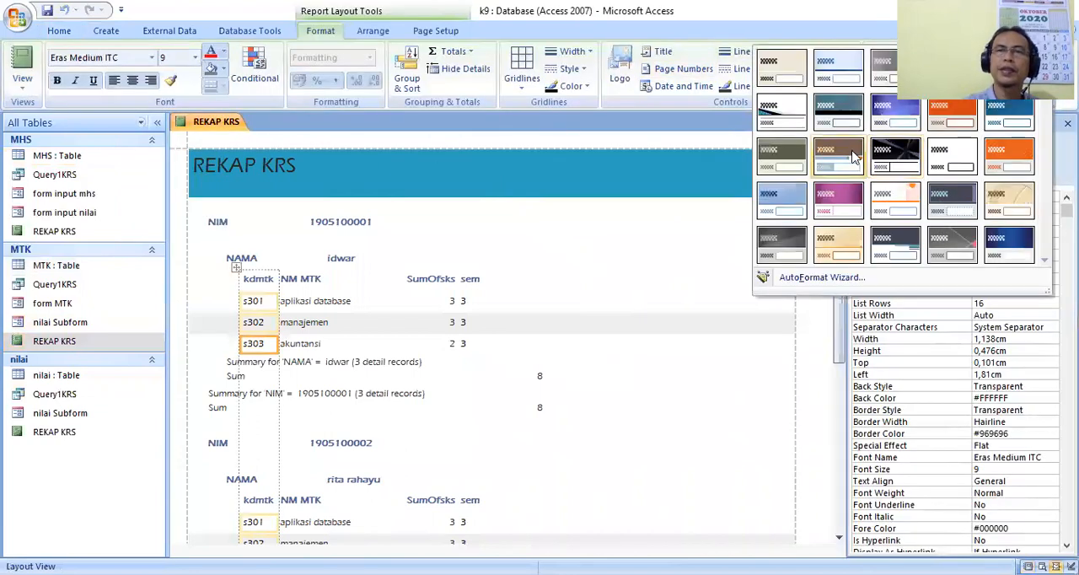
pyautogui.click(764, 177)
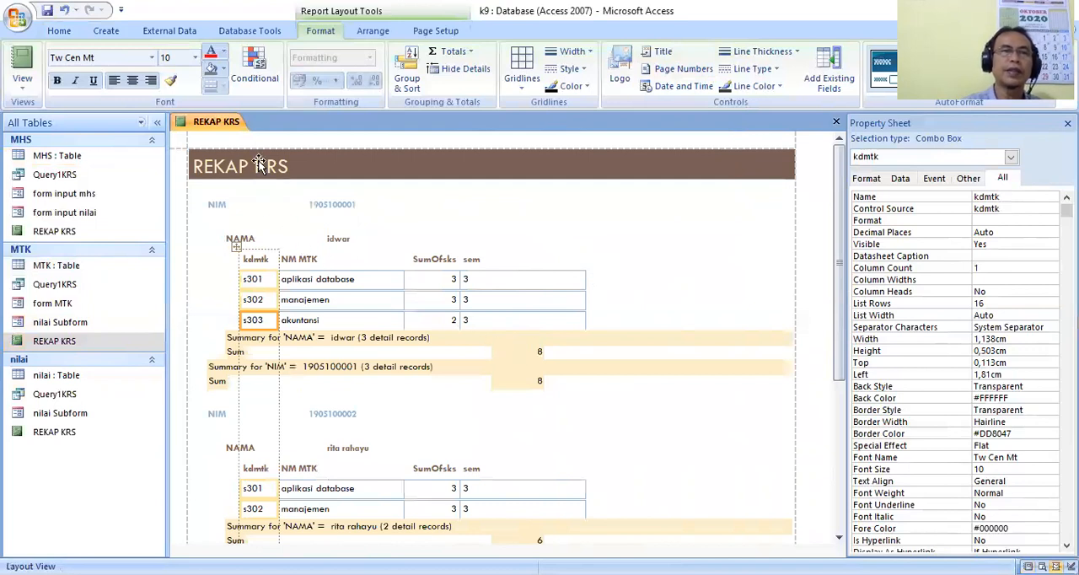
# Switch REKAP KRS to Design View and move the NIM Footer's sum box left, closer to the SumOfsks column.
pyautogui.rightClick(211, 123)
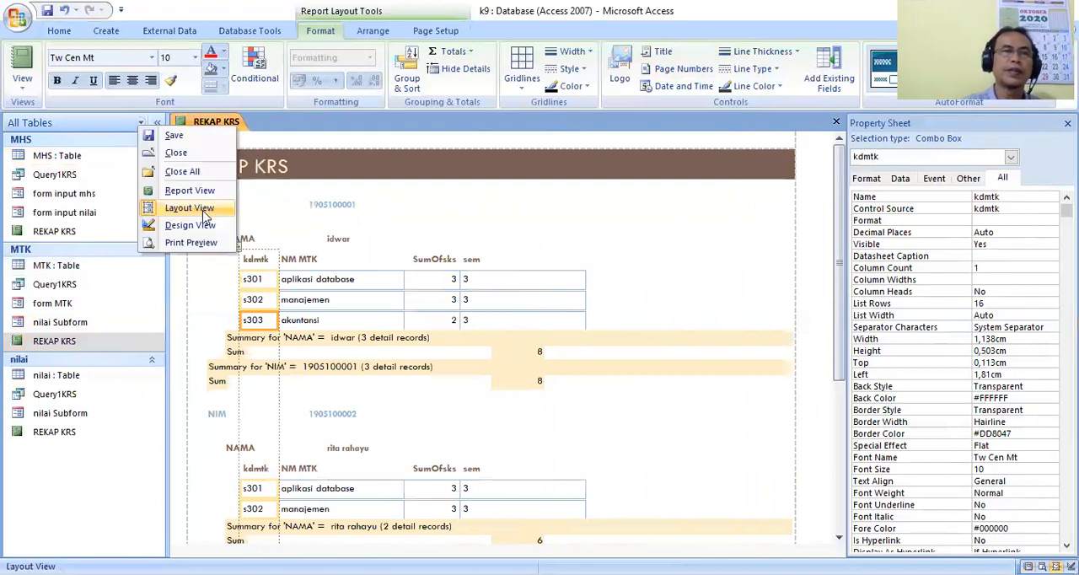
pyautogui.click(204, 214)
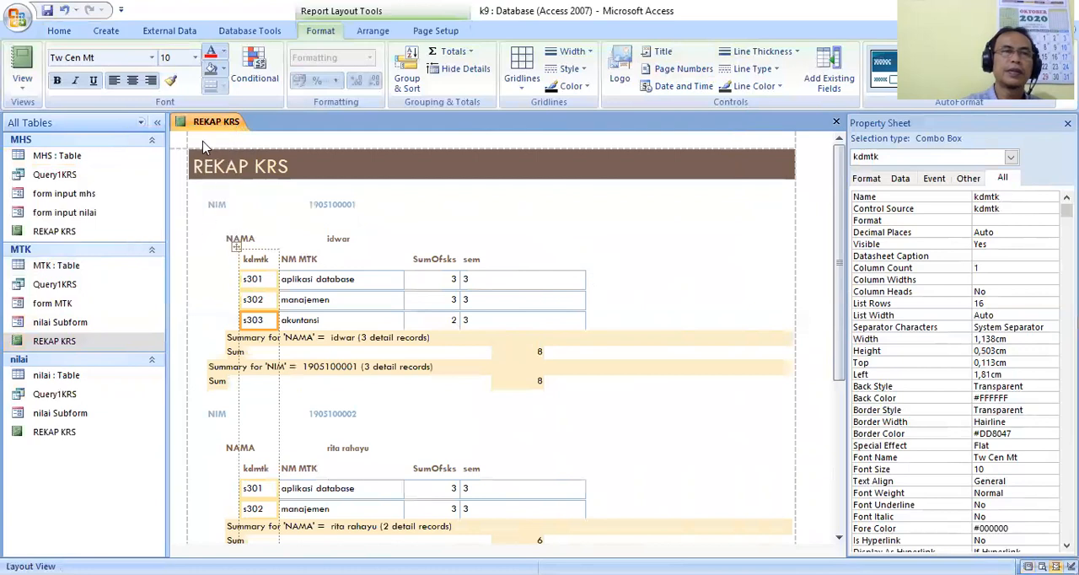
pyautogui.rightClick(216, 128)
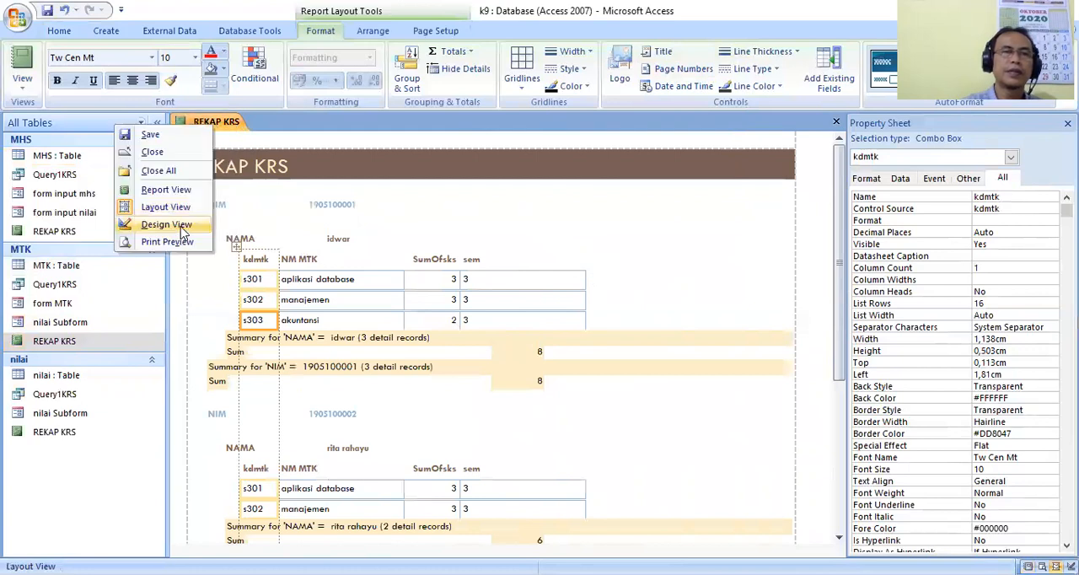
pyautogui.click(169, 224)
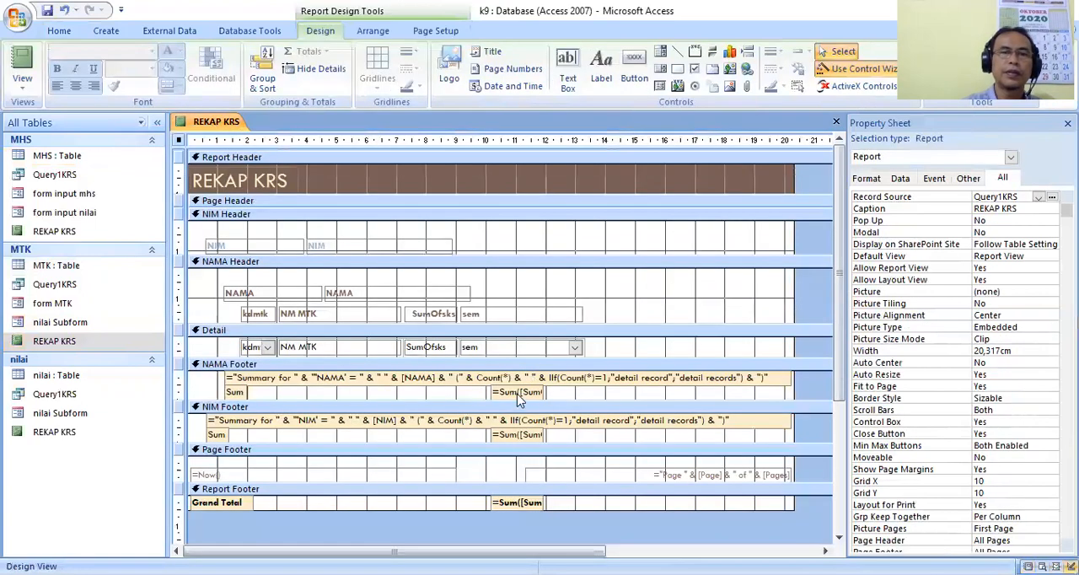
pyautogui.click(519, 393)
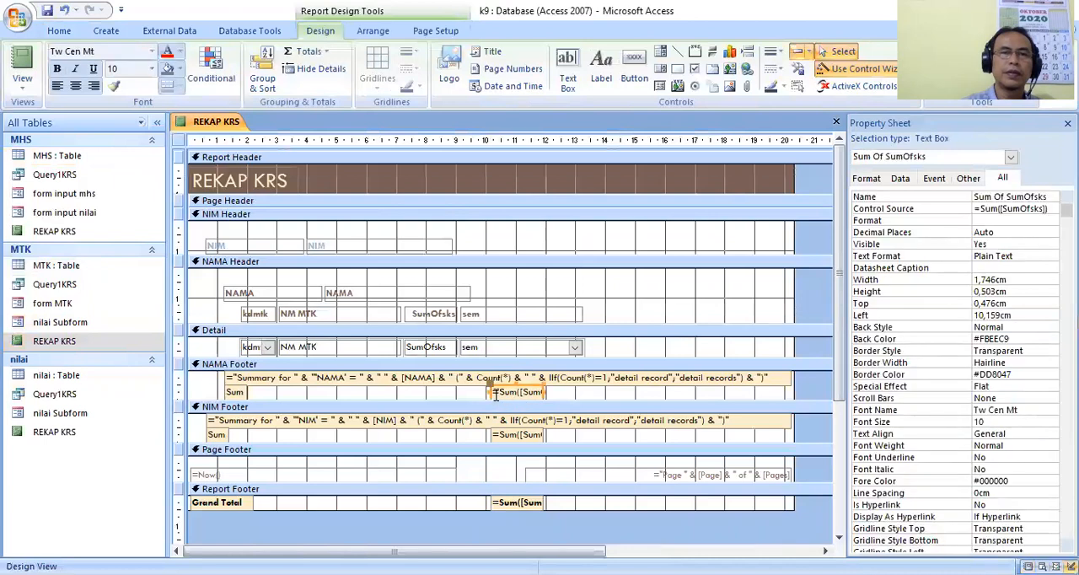
pyautogui.click(510, 432)
pyautogui.moveTo(497, 430); pyautogui.dragTo(421, 434)
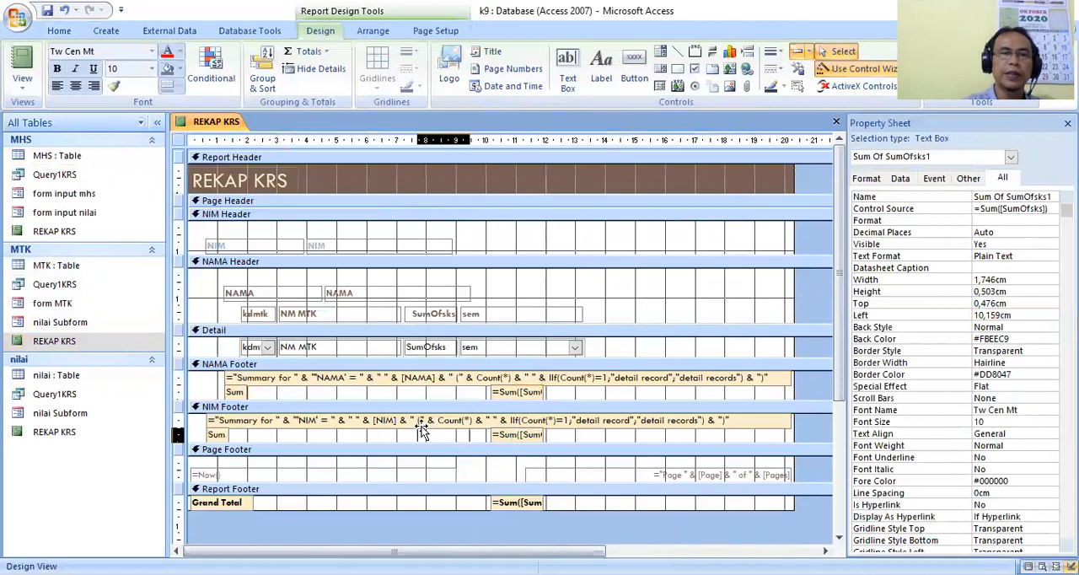
# Cut the summary text box, the sum box and the Sum label out of the NAMA Footer.
pyautogui.click(469, 380)
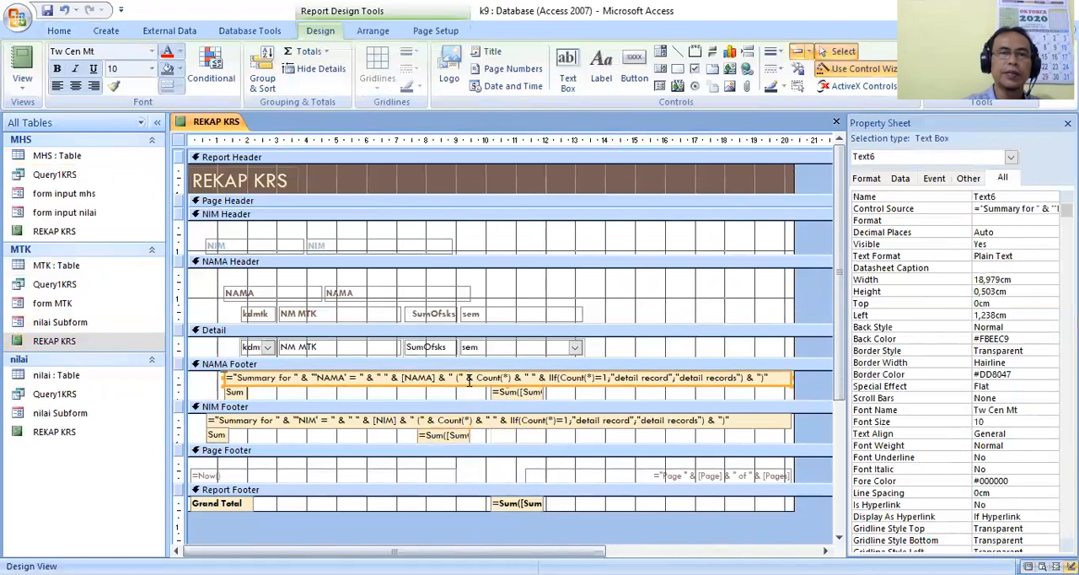
pyautogui.rightClick(469, 381)
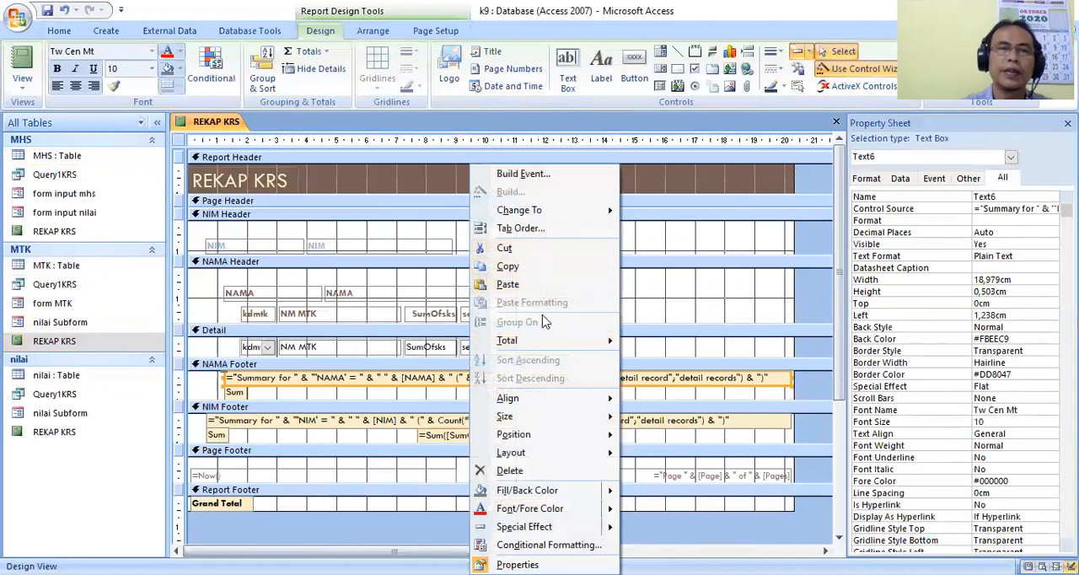
pyautogui.click(526, 249)
pyautogui.click(513, 389)
pyautogui.rightClick(502, 386)
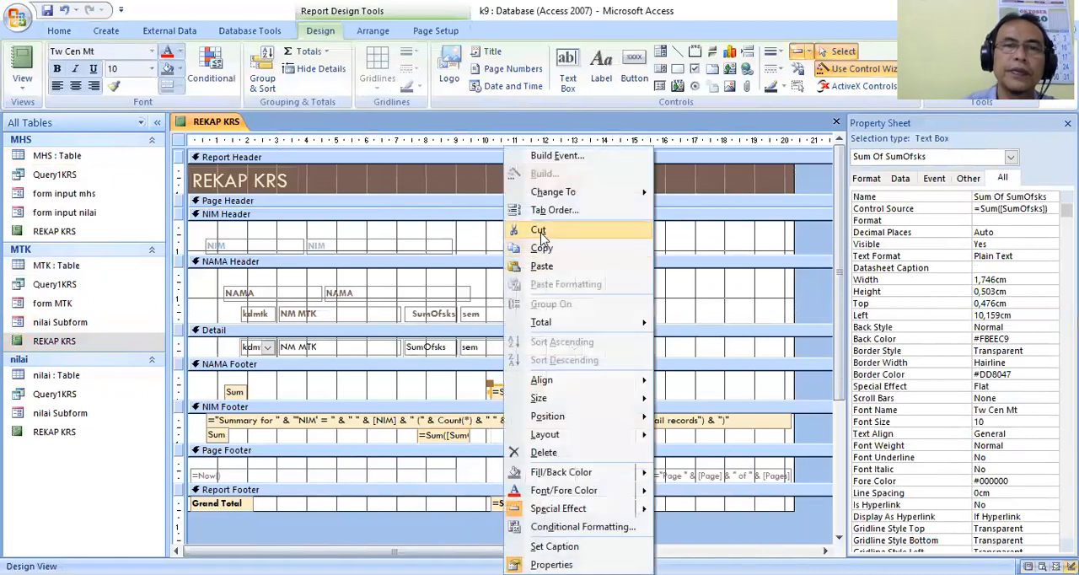
pyautogui.click(538, 238)
pyautogui.click(238, 391)
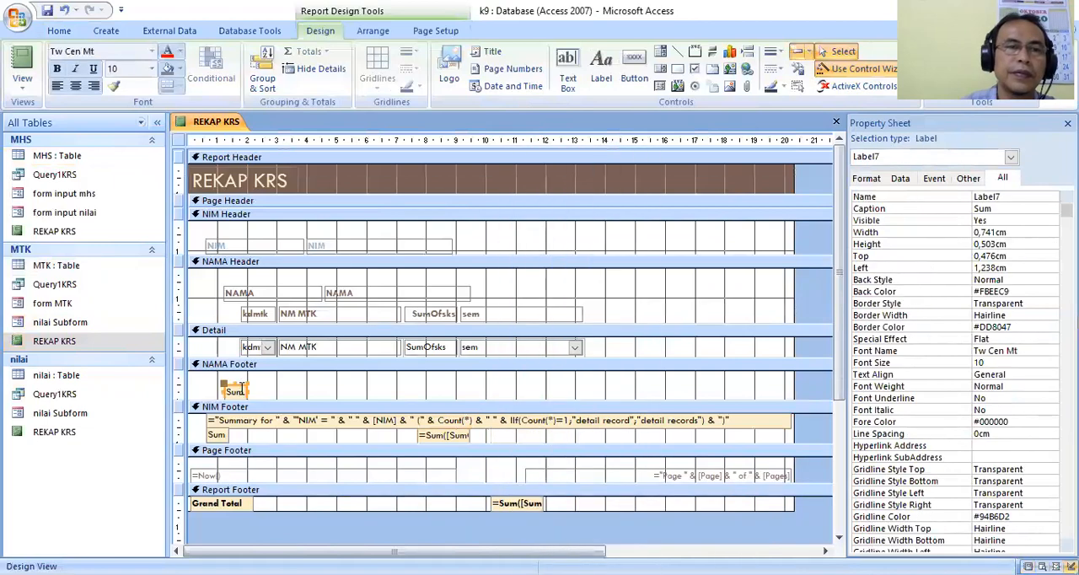
pyautogui.rightClick(241, 386)
pyautogui.click(165, 133)
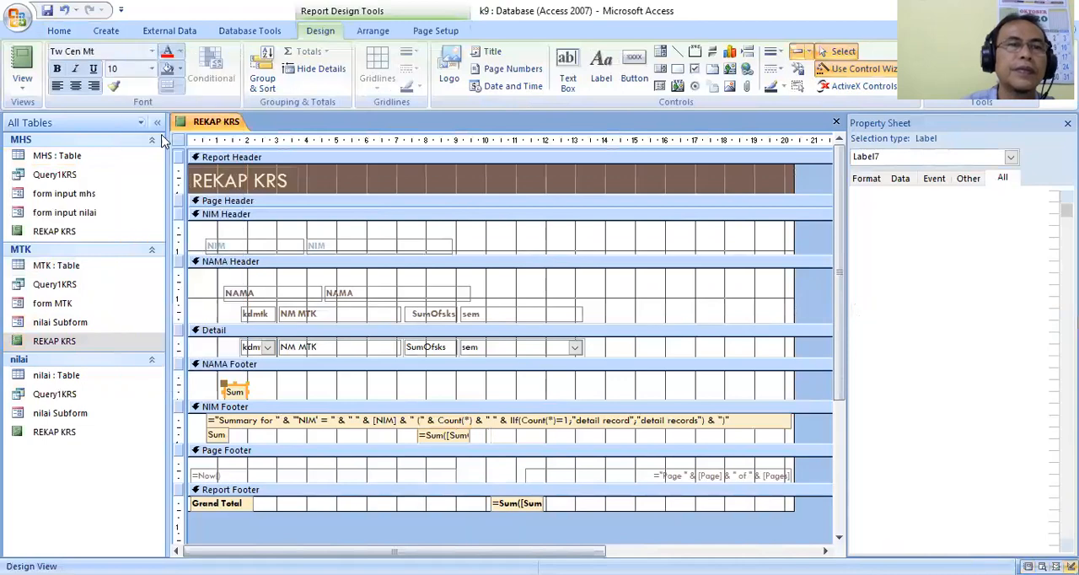
# Shrink the emptied NAMA Footer section until the NIM Footer sits directly beneath it.
pyautogui.moveTo(412, 407); pyautogui.dragTo(413, 380)
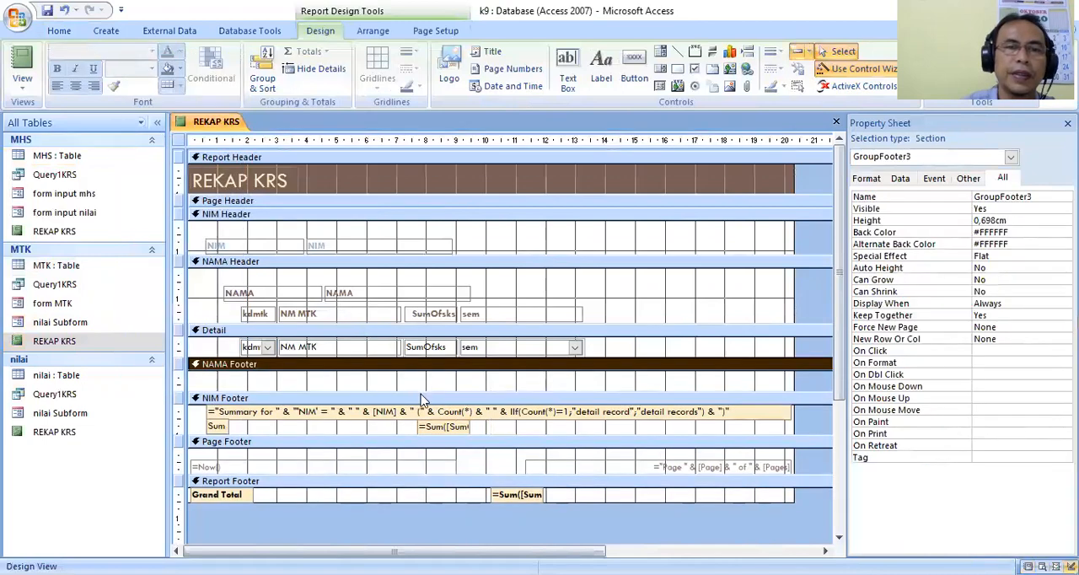
pyautogui.click(423, 400)
pyautogui.moveTo(423, 389); pyautogui.dragTo(426, 366)
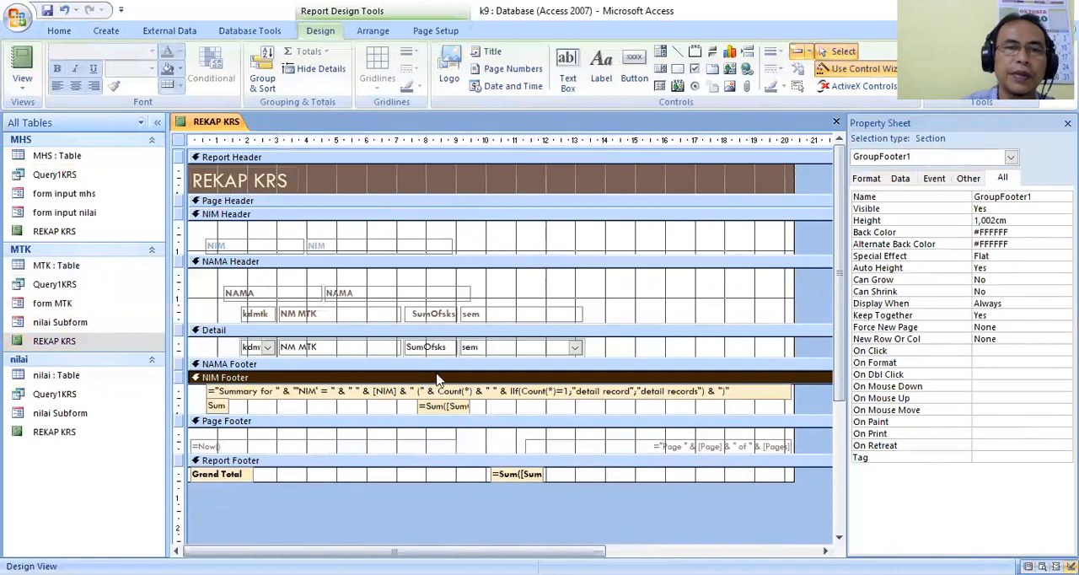
# Shift the NIM Footer's sum box slightly left to about 7.5 cm, beneath the SumOfsks field.
pyautogui.click(667, 297)
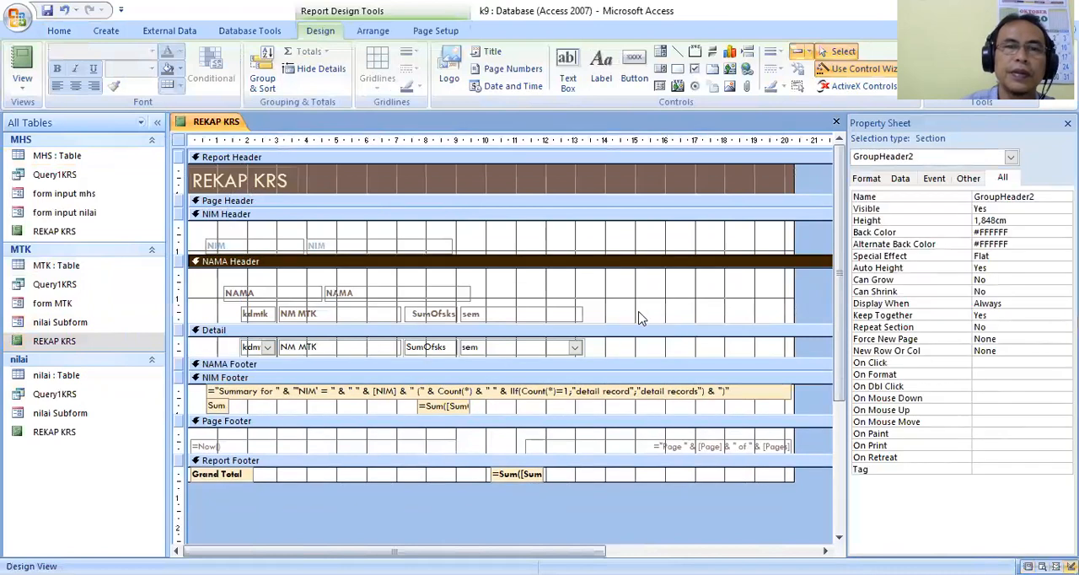
pyautogui.click(426, 407)
pyautogui.moveTo(417, 399); pyautogui.dragTo(406, 409)
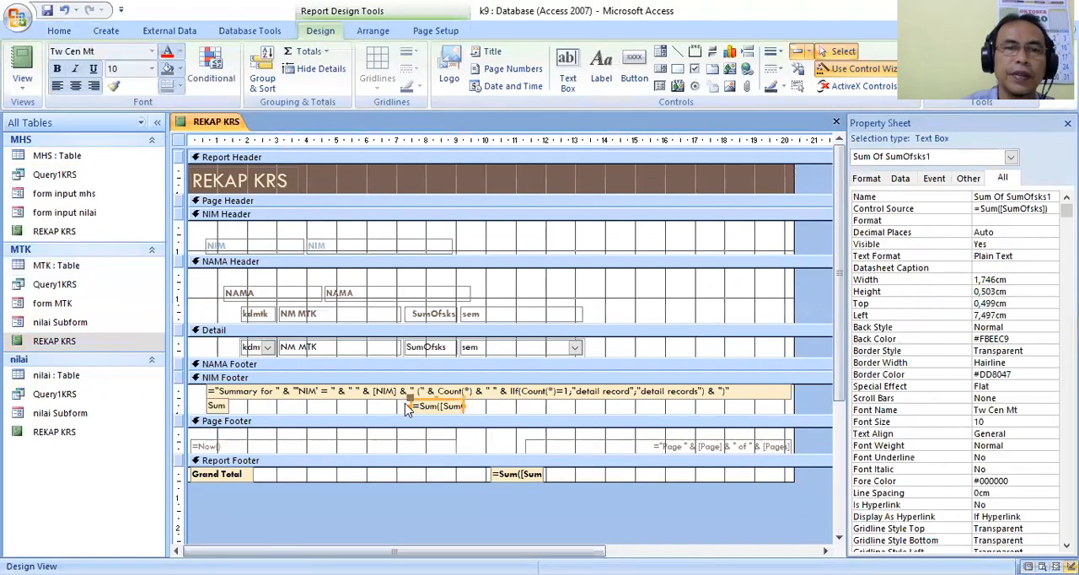
# Widen the NIM Footer's Sum label to about 2.86 cm and change its caption to "TOTAL SKS :".
pyautogui.click(218, 409)
pyautogui.moveTo(227, 406); pyautogui.dragTo(292, 405)
pyautogui.click(272, 405)
pyautogui.moveTo(225, 405); pyautogui.dragTo(198, 405)
pyautogui.write('TOTAL SKS :')
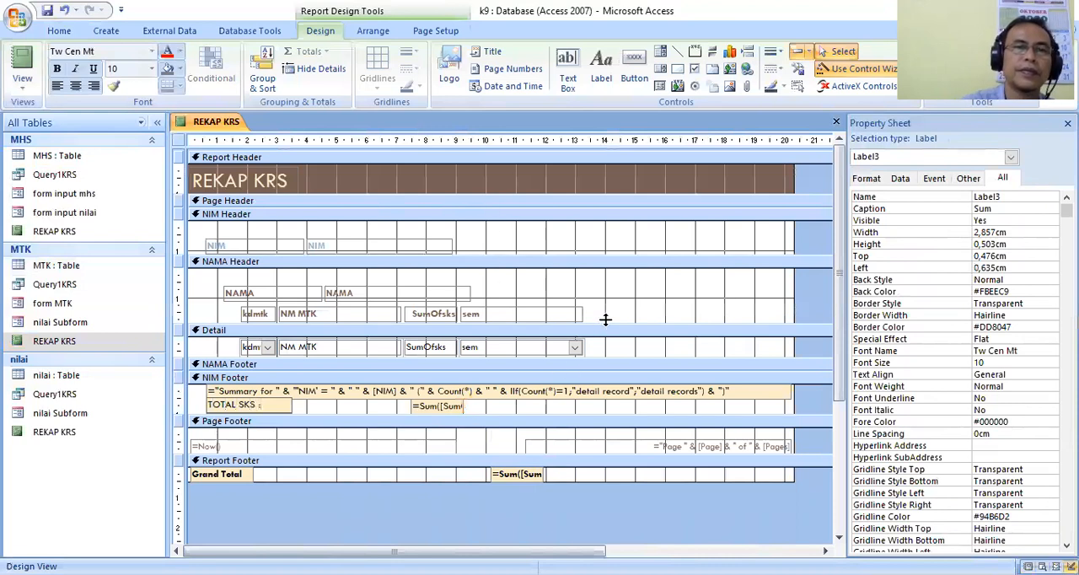
pyautogui.click(686, 271)
# Widen the kdmtk label and its detail field leftward to about 1.72 cm, aligning their left edge with the NAMA label.
pyautogui.click(256, 317)
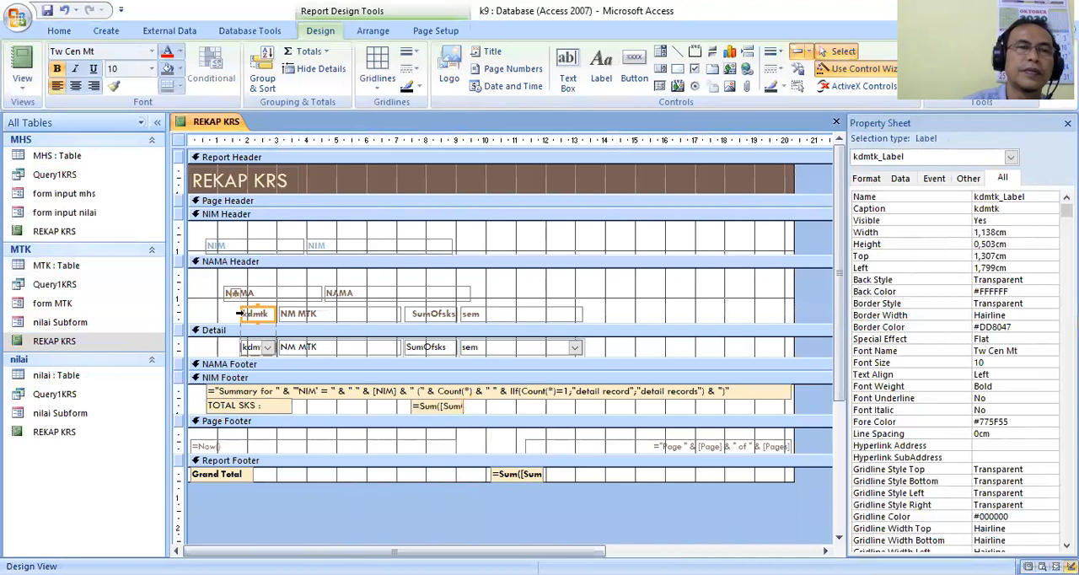
pyautogui.click(241, 314)
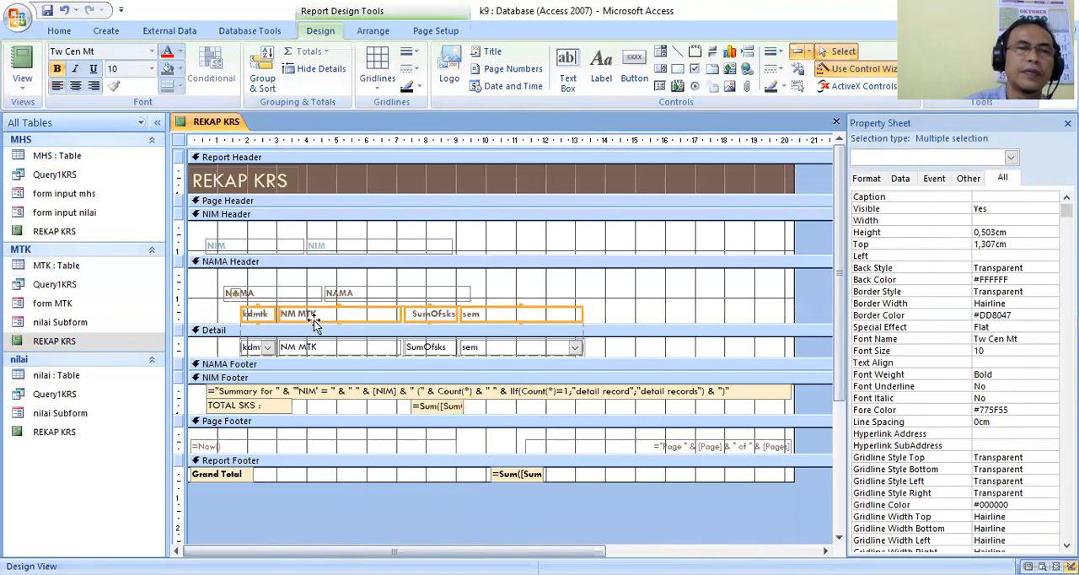
pyautogui.click(244, 348)
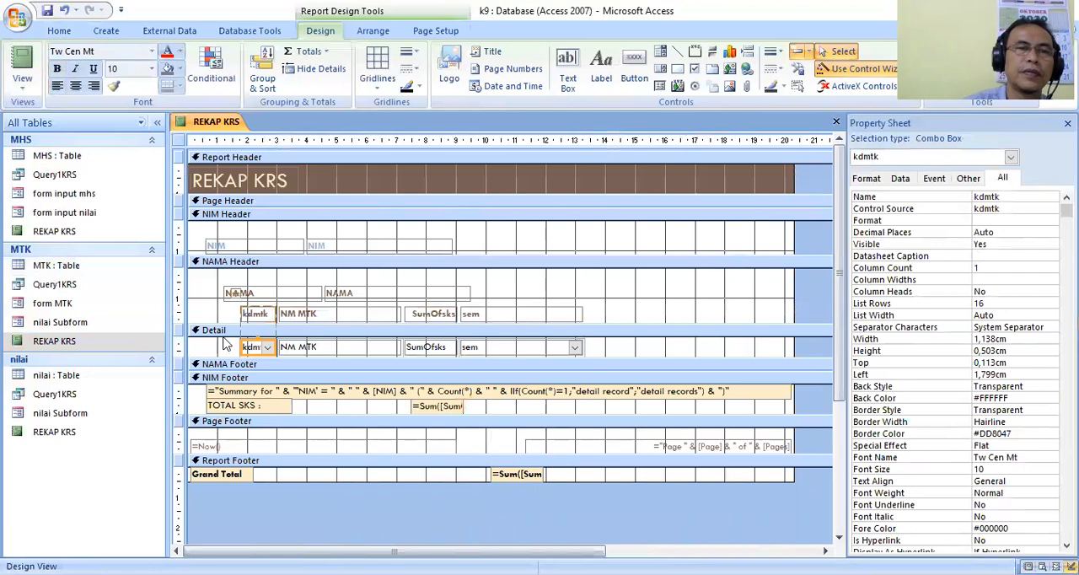
pyautogui.click(226, 344)
pyautogui.click(241, 314)
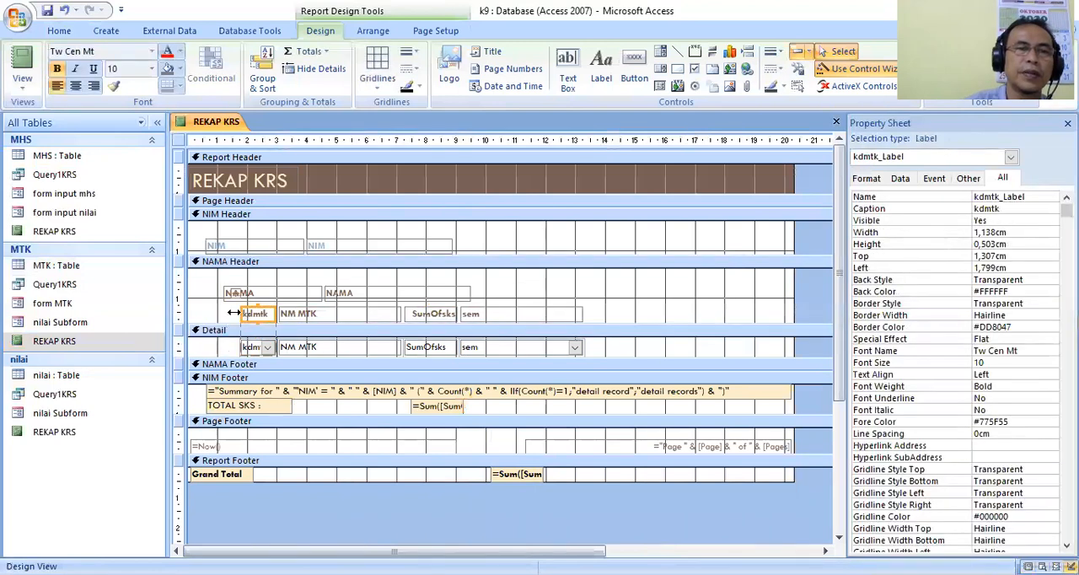
pyautogui.moveTo(241, 311); pyautogui.dragTo(222, 311)
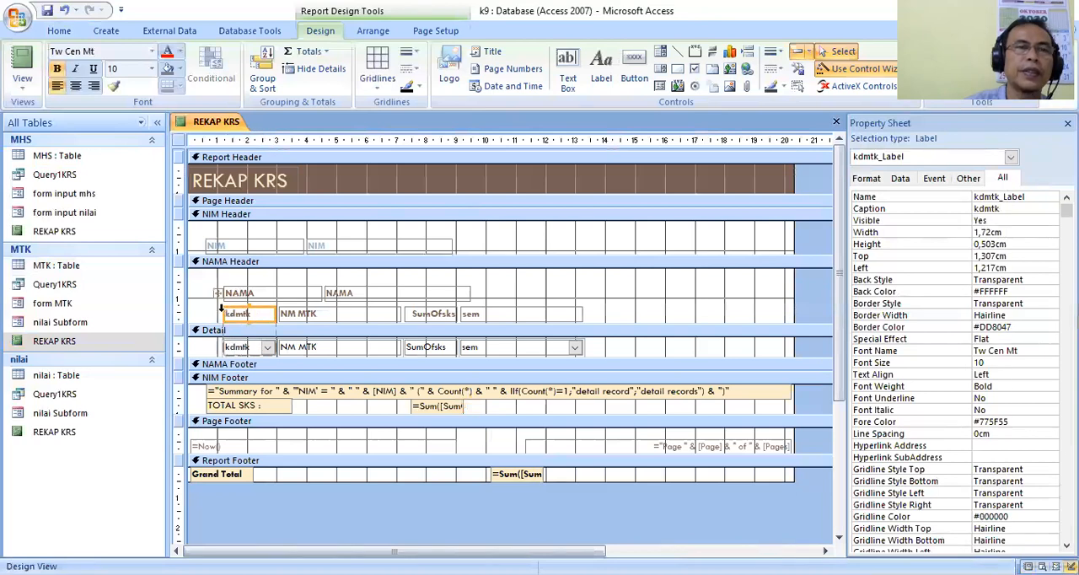
# Set the font colour of the NIM and NAMA header labels to red.
pyautogui.click(229, 246)
pyautogui.click(171, 54)
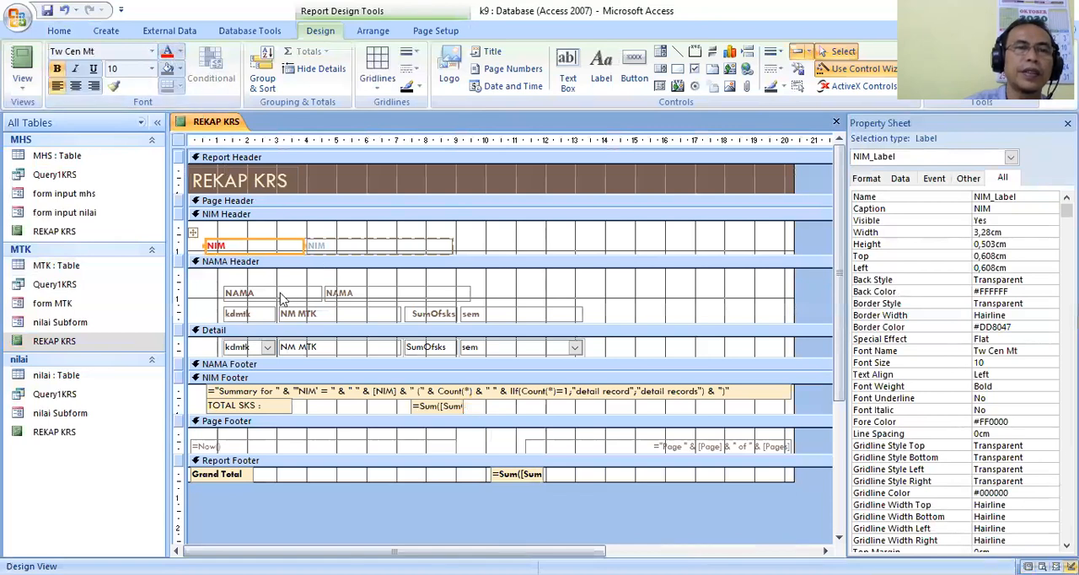
pyautogui.click(283, 297)
pyautogui.click(172, 54)
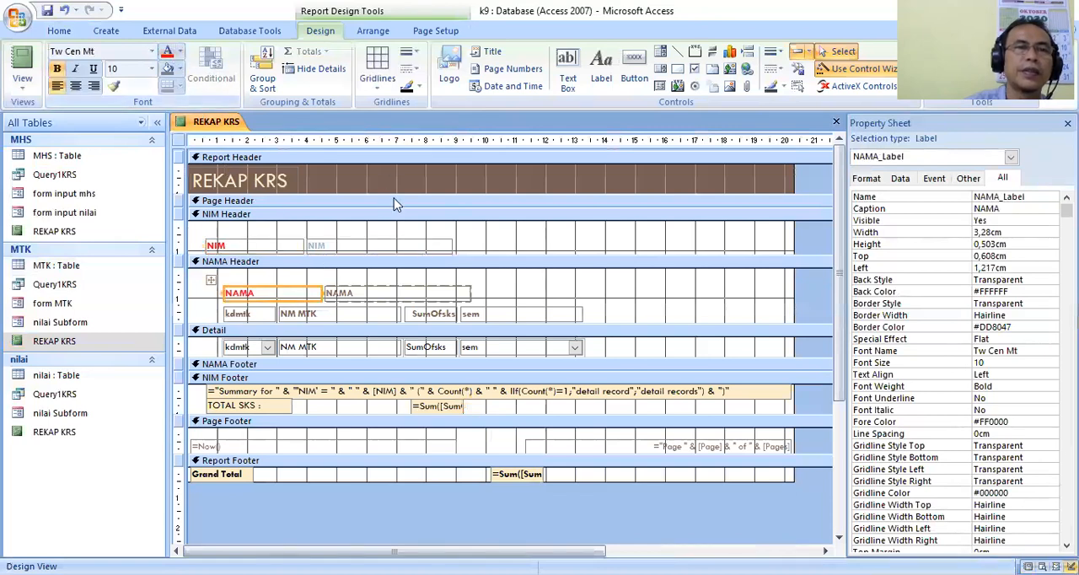
# Fill the NIM and NAMA header text boxes with yellow (#FFF200).
pyautogui.click(380, 249)
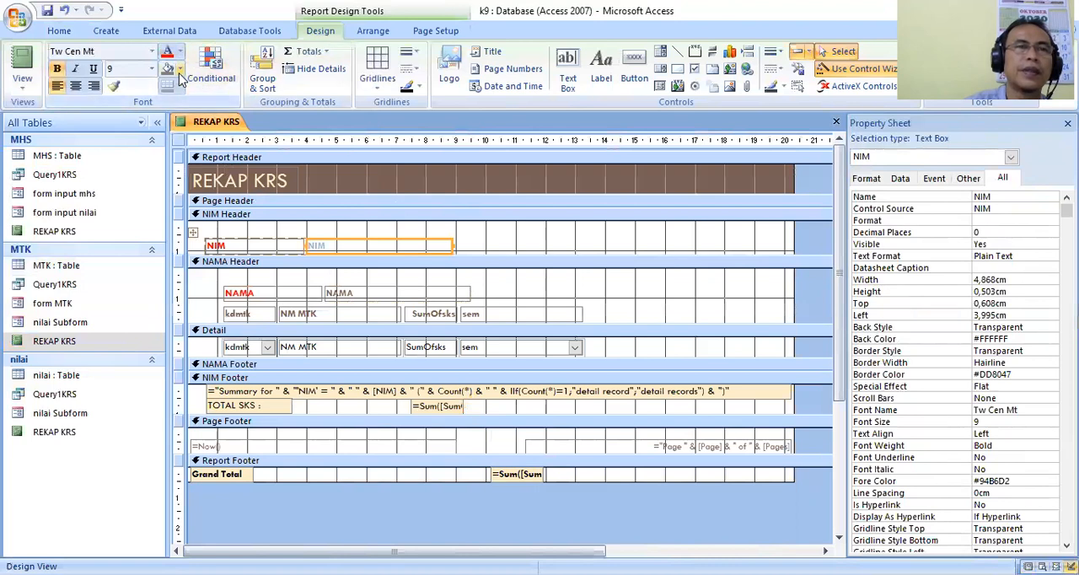
pyautogui.click(179, 70)
pyautogui.click(96, 245)
pyautogui.click(396, 293)
pyautogui.click(168, 71)
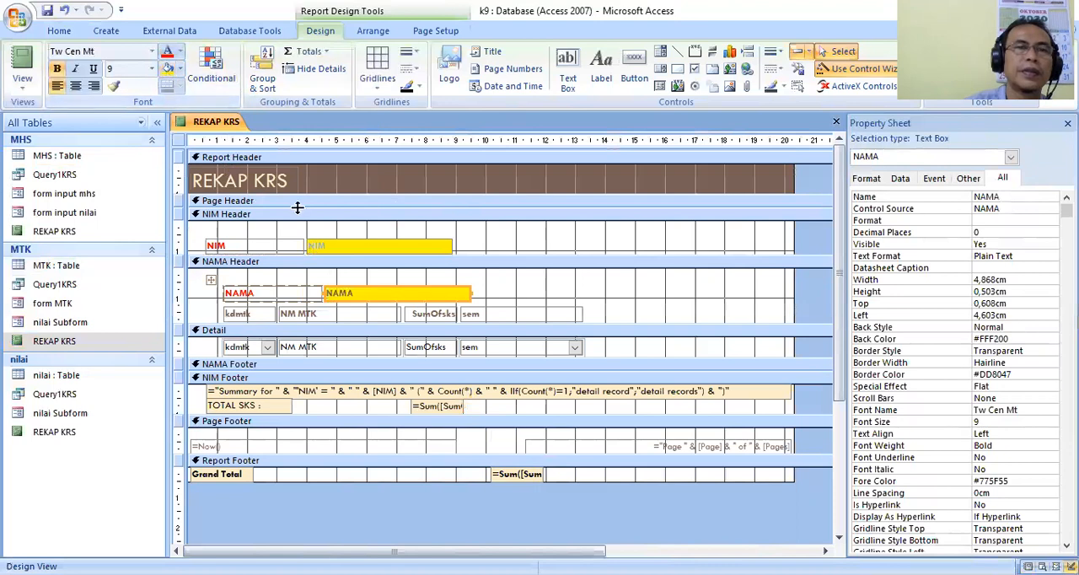
# Set the font colour of the NAMA and NIM header text boxes to blue (#0072BC).
pyautogui.click(179, 52)
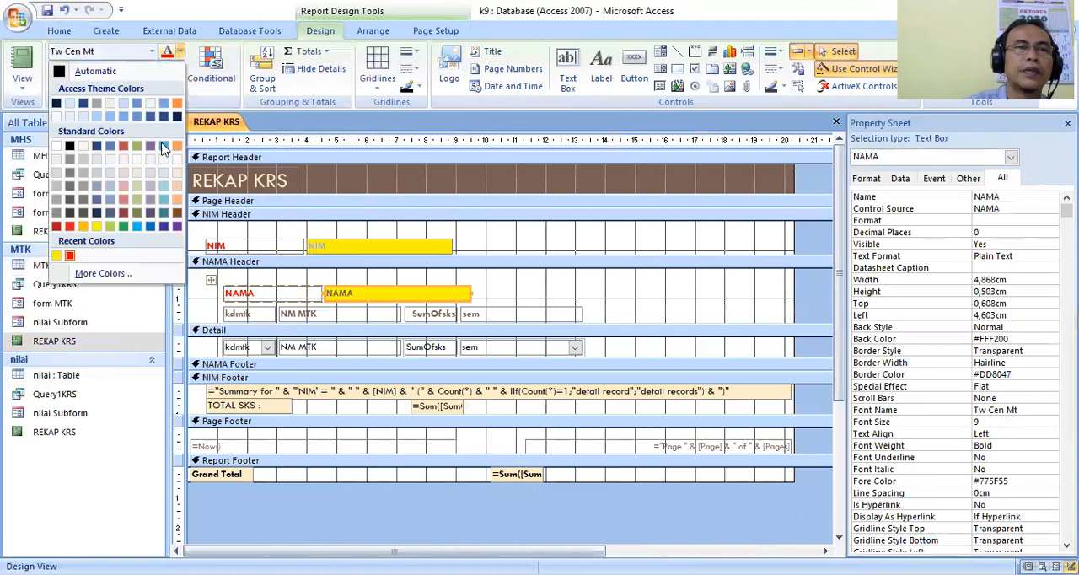
pyautogui.click(154, 228)
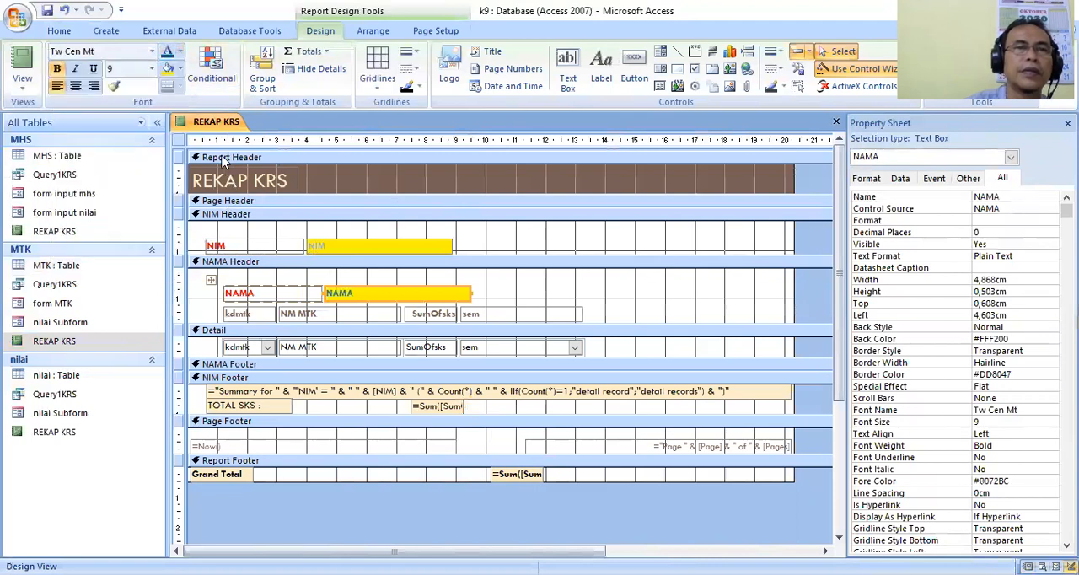
pyautogui.click(335, 241)
pyautogui.click(167, 52)
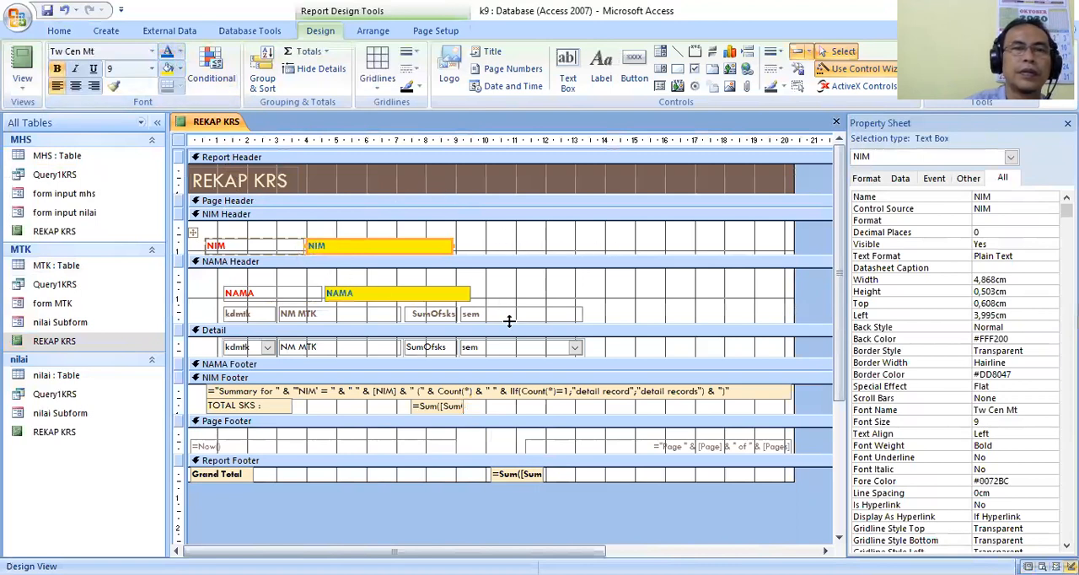
# Give the NIM Footer's sum box and TOTAL SKS label a yellow fill and blue (#0072BC) text.
pyautogui.click(432, 411)
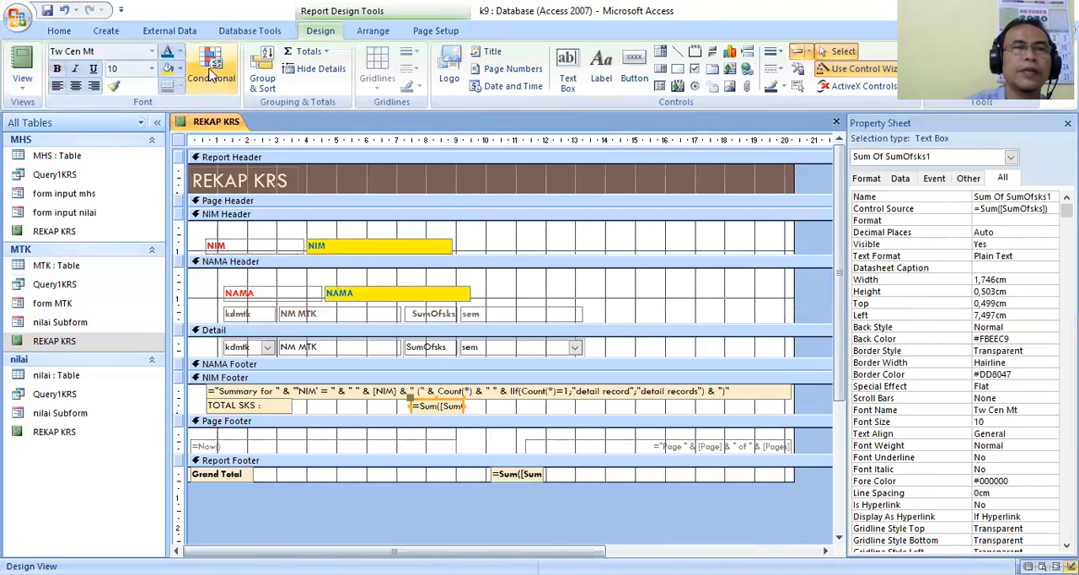
pyautogui.click(168, 68)
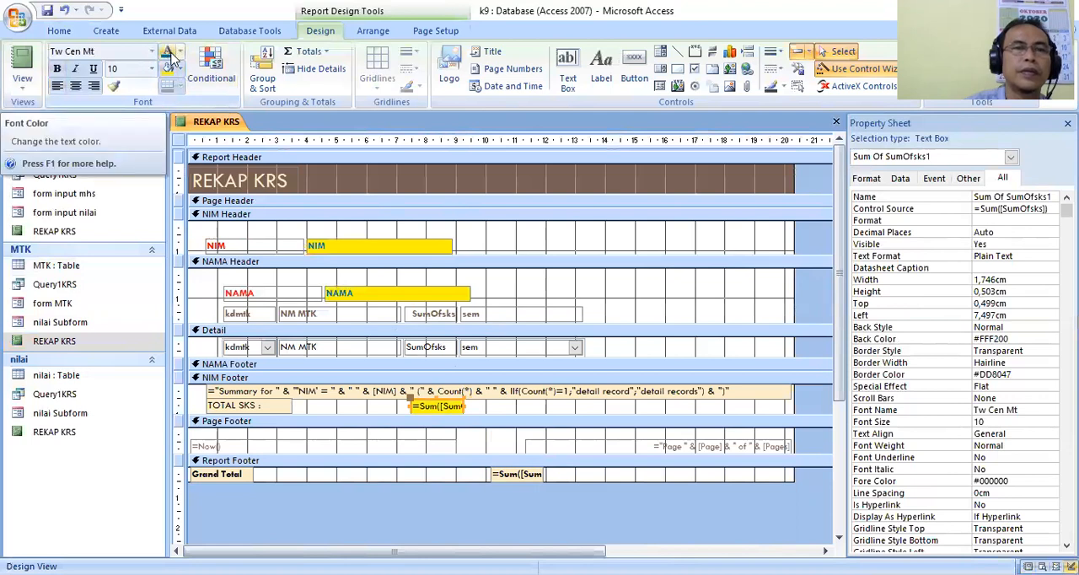
pyautogui.click(253, 406)
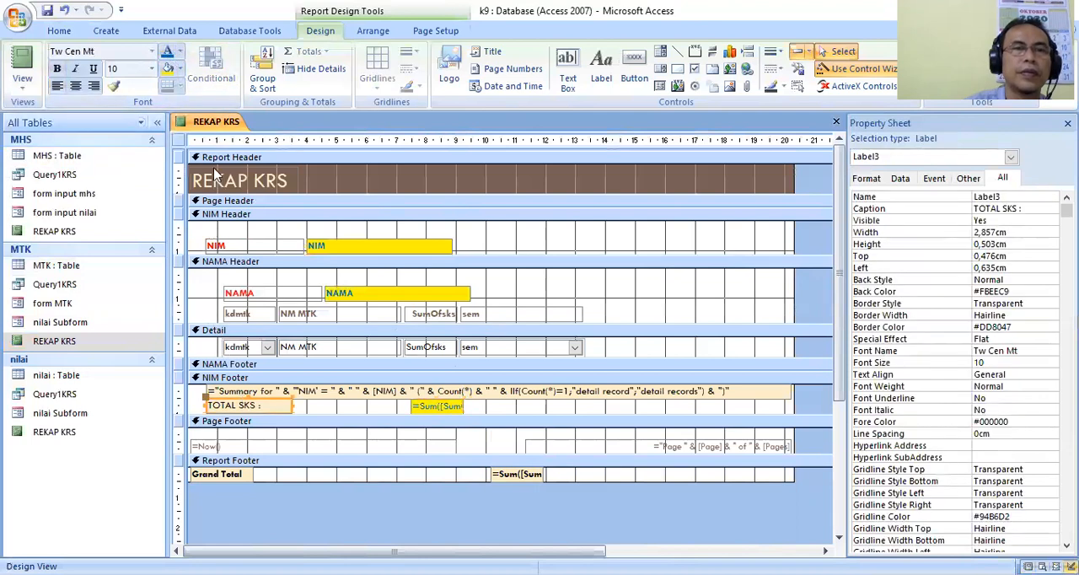
pyautogui.click(167, 52)
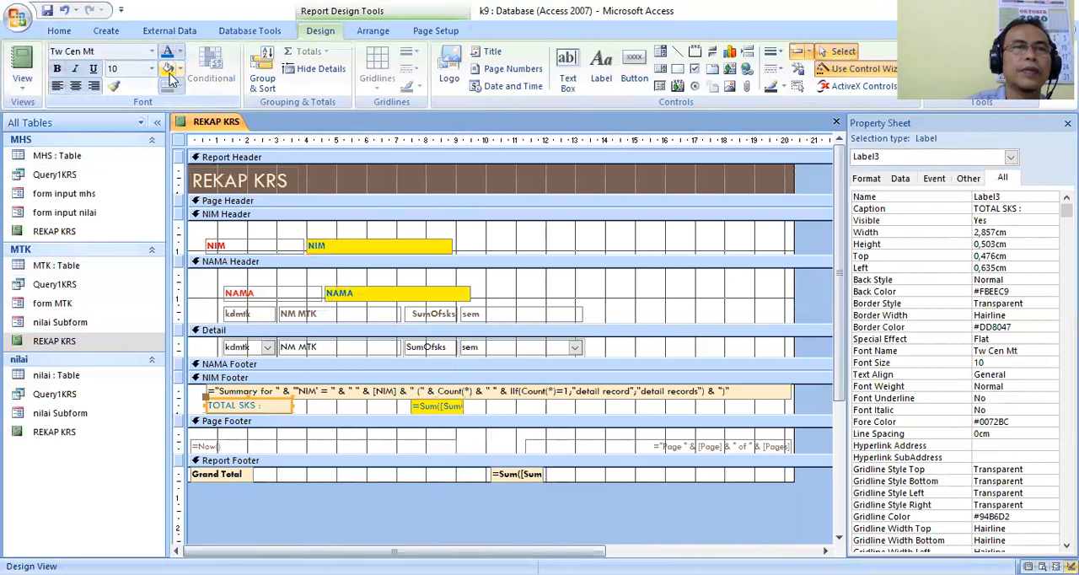
pyautogui.click(169, 71)
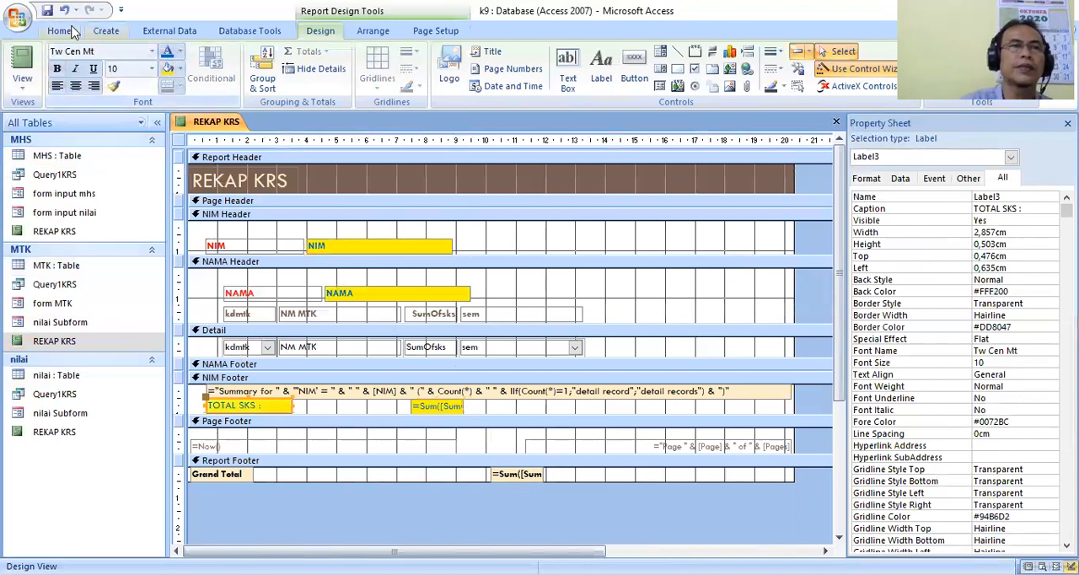
# Close the REKAP KRS report keeping its changes, then reopen it in Report View and review its student groups and totals.
pyautogui.rightClick(202, 123)
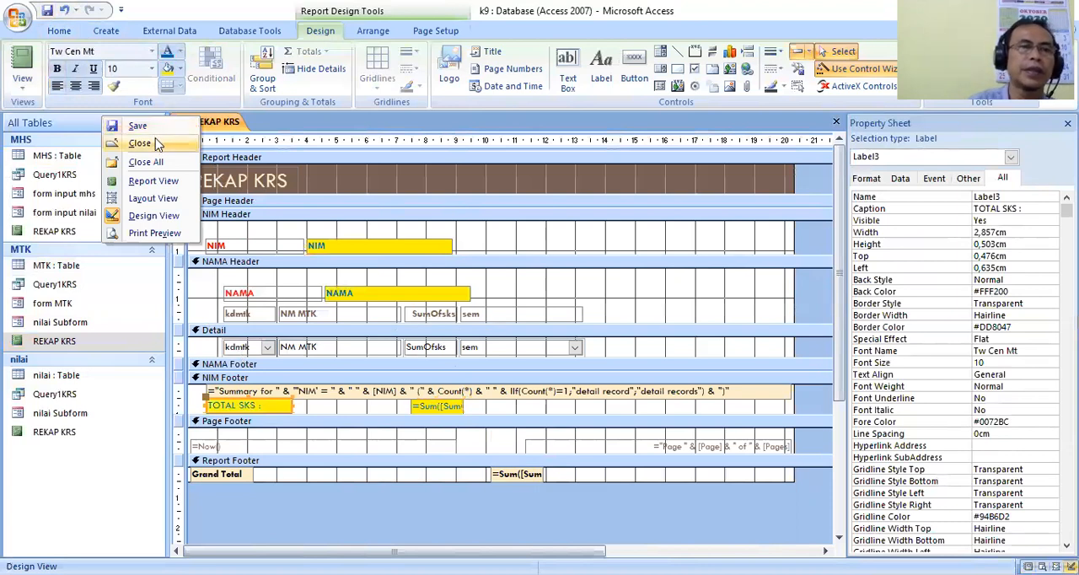
pyautogui.click(156, 145)
pyautogui.doubleClick(87, 343)
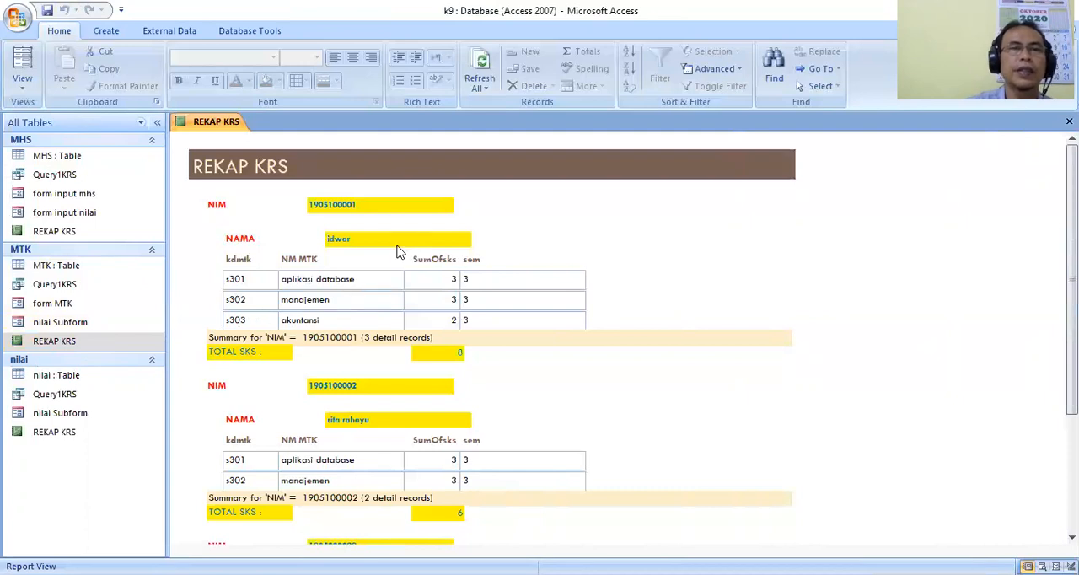
pyautogui.scroll(-3, 400, 251)
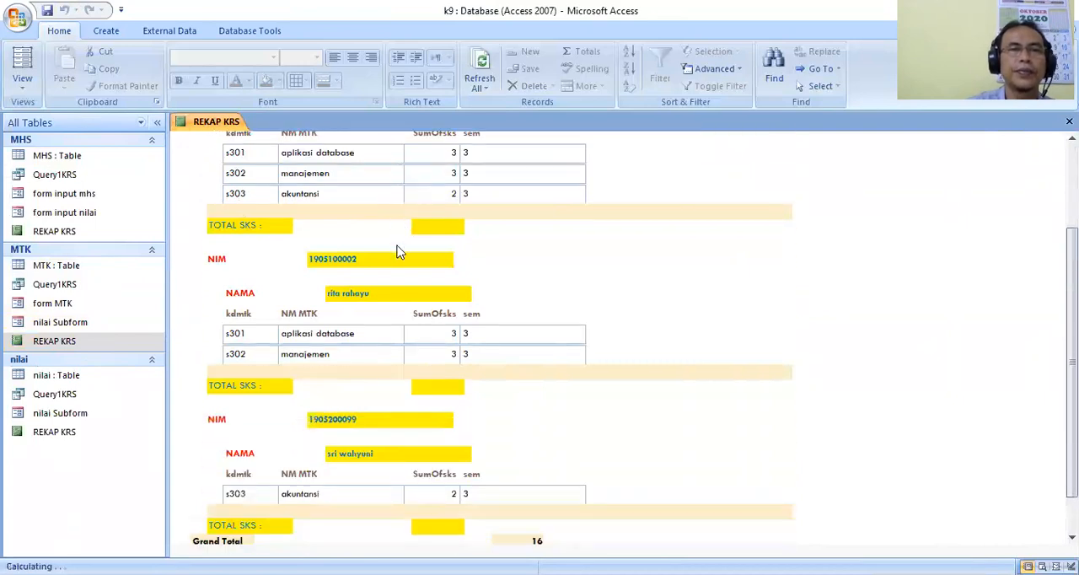
pyautogui.scroll(-1, 398, 246)
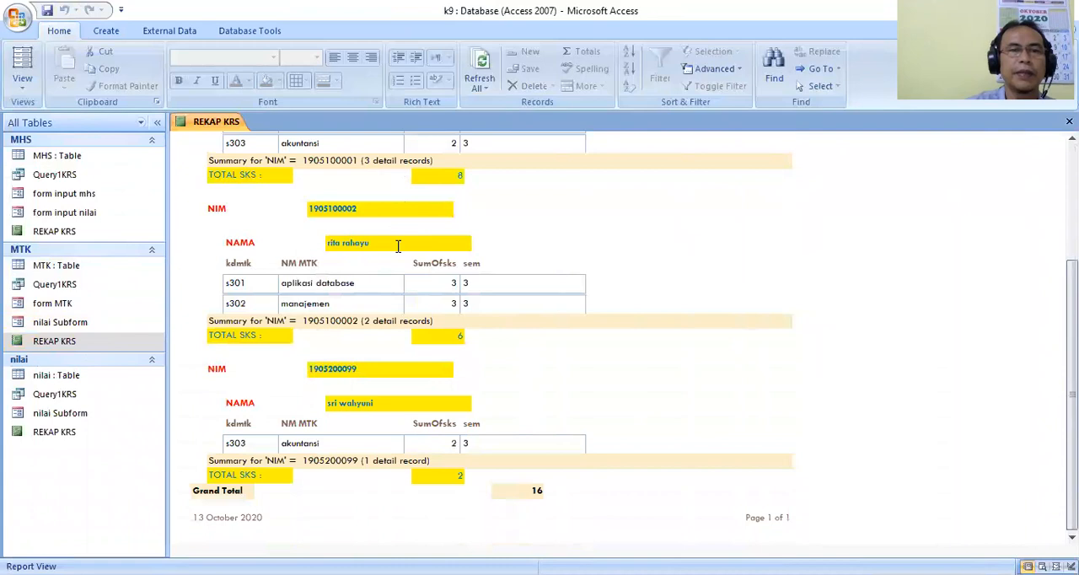
pyautogui.scroll(7, 398, 246)
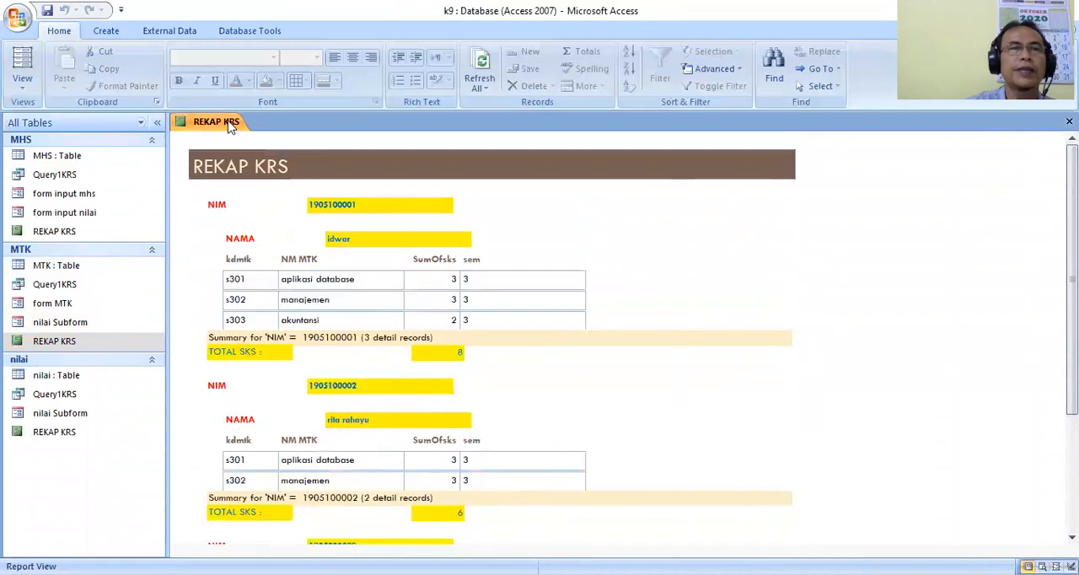
# In Layout View, shift the NAMA label and text box slightly left so they nearly line up with NIM, and save the report.
pyautogui.rightClick(229, 125)
pyautogui.click(177, 206)
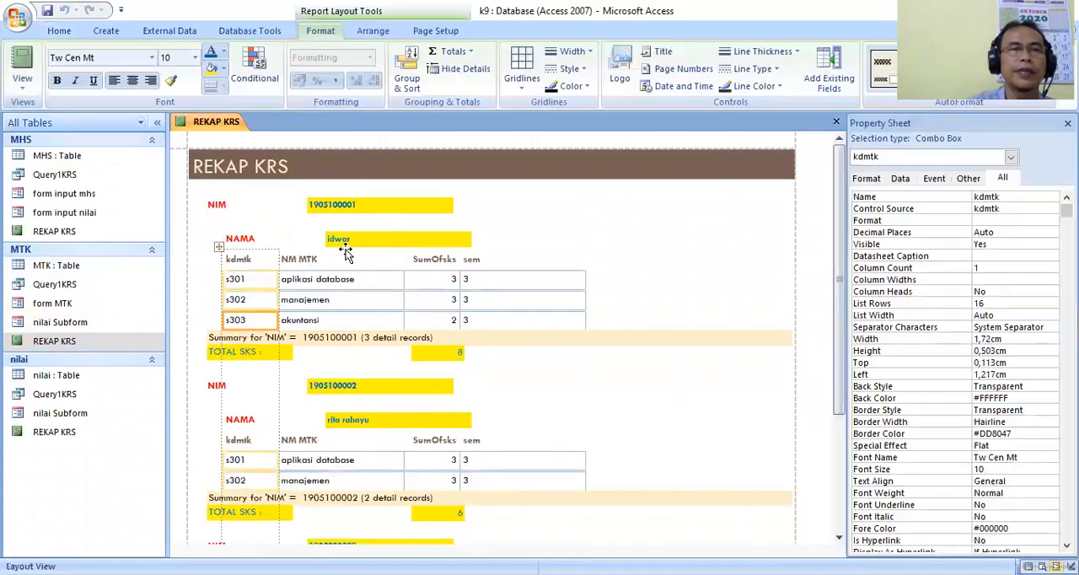
pyautogui.click(331, 238)
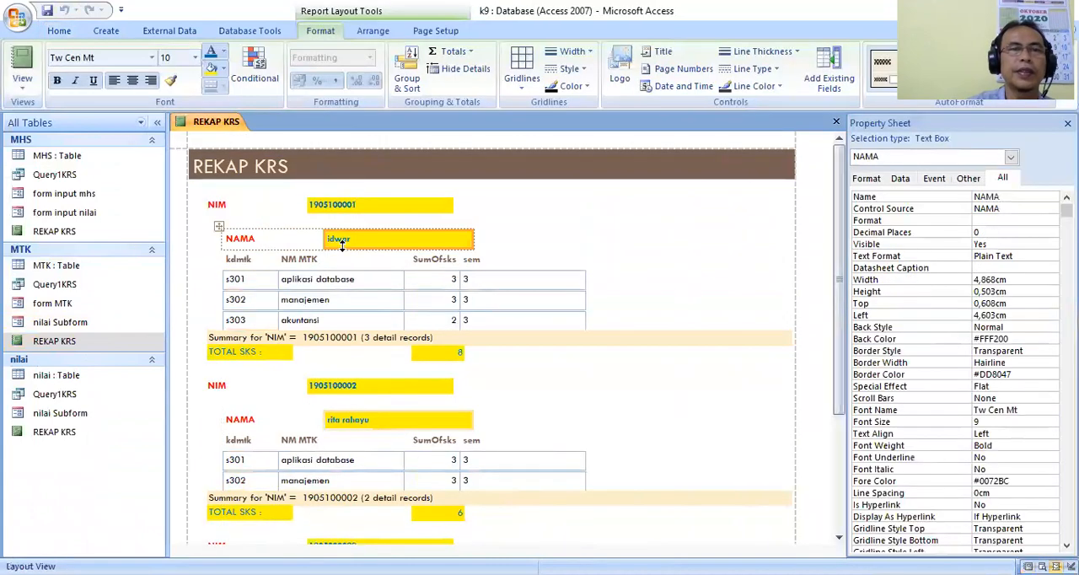
pyautogui.click(218, 231)
pyautogui.moveTo(217, 230); pyautogui.dragTo(205, 230)
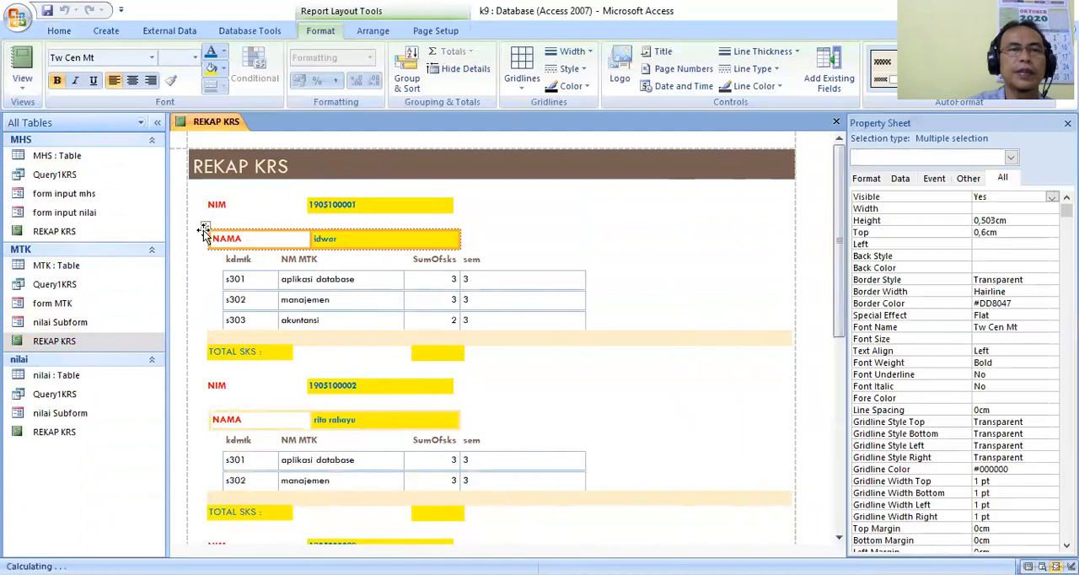
pyautogui.click(531, 226)
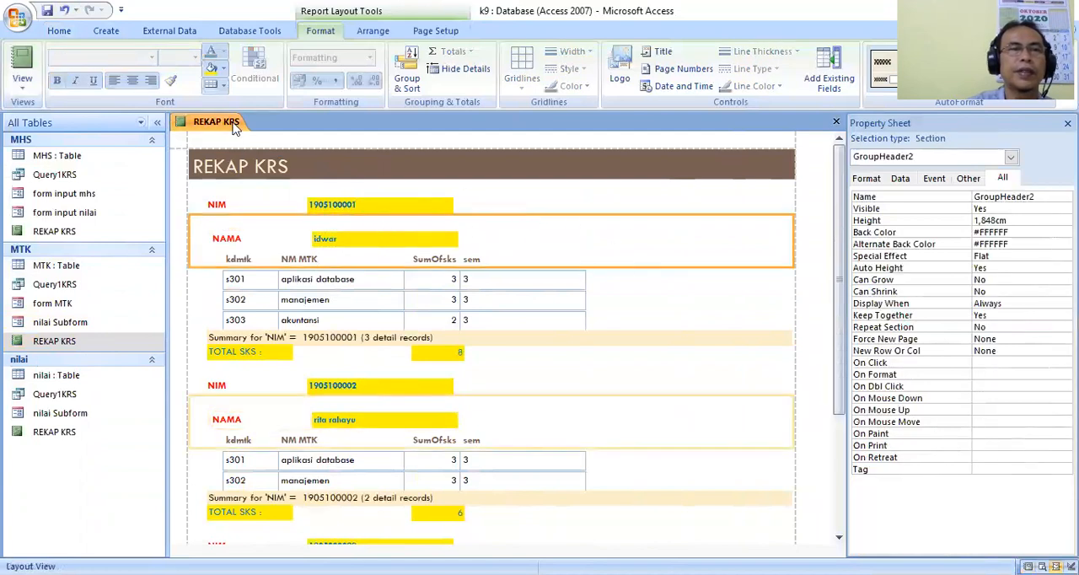
pyautogui.rightClick(180, 123)
pyautogui.click(173, 134)
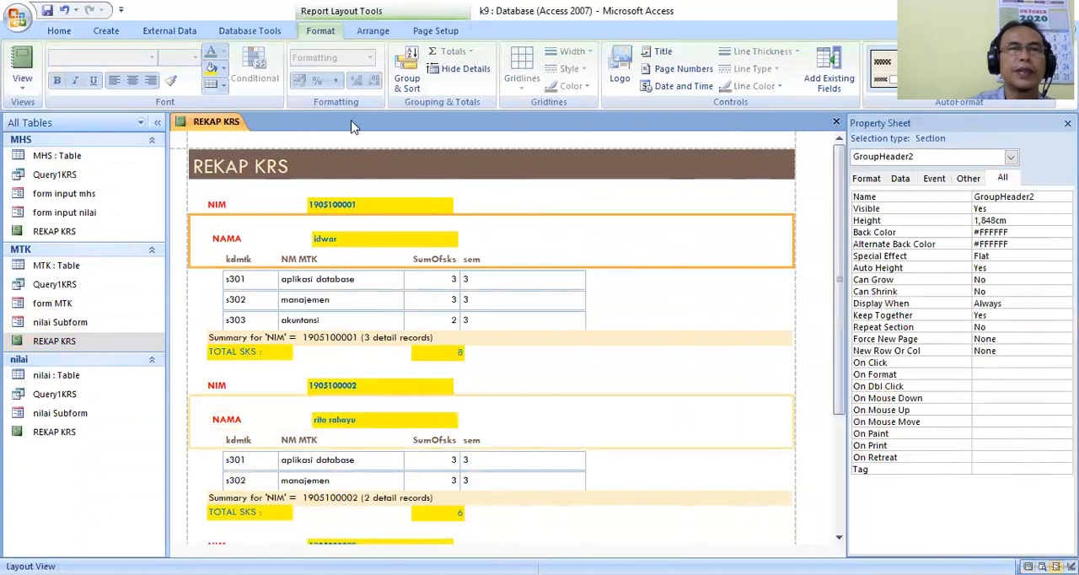